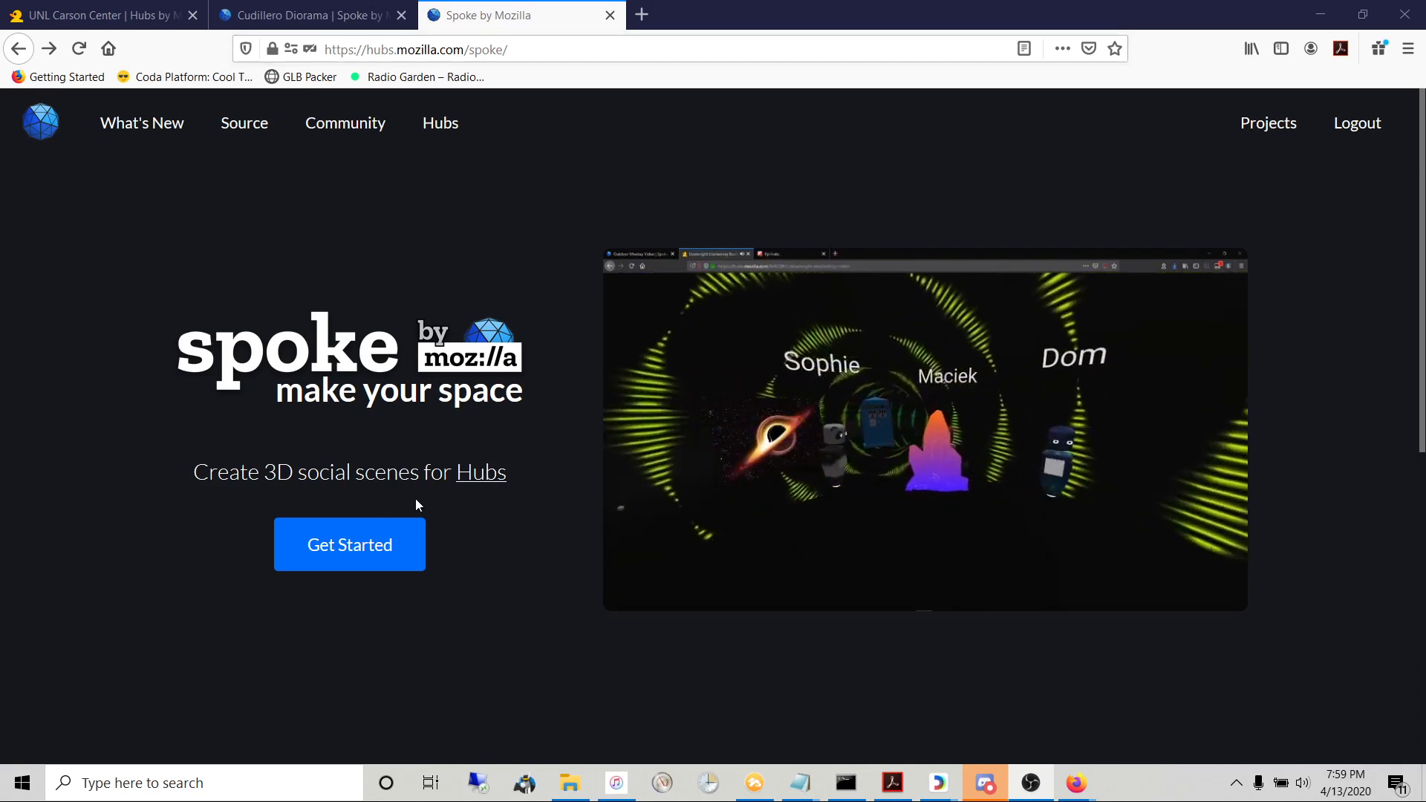
- Open the Spoke projects page, glance over the existing projects, and start a new project
{"action": "left_click", "coordinate": [376, 547]}
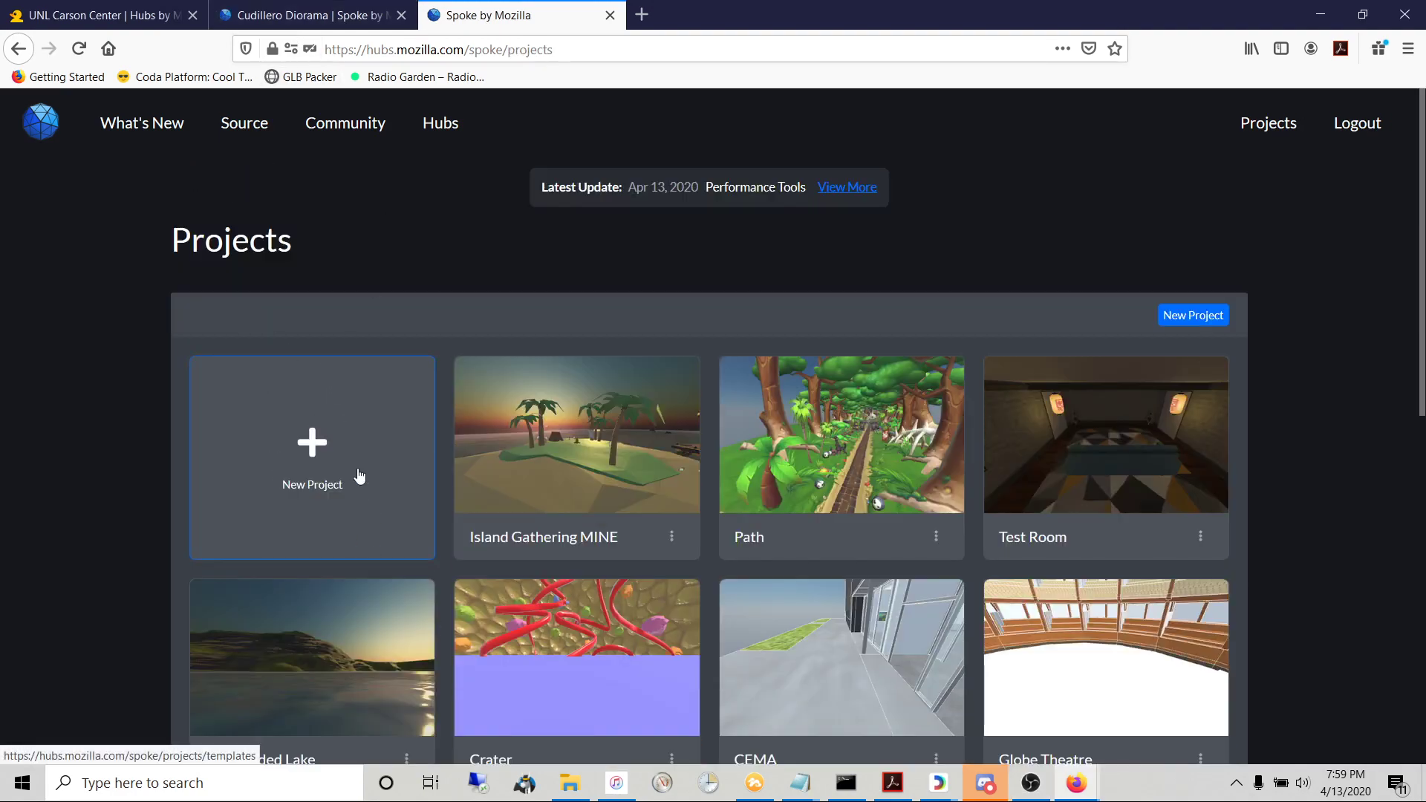
{"action": "scroll", "coordinate": [770, 483], "scroll_direction": "down", "scroll_amount": 5}
{"action": "scroll", "coordinate": [727, 401], "scroll_direction": "down", "scroll_amount": 1}
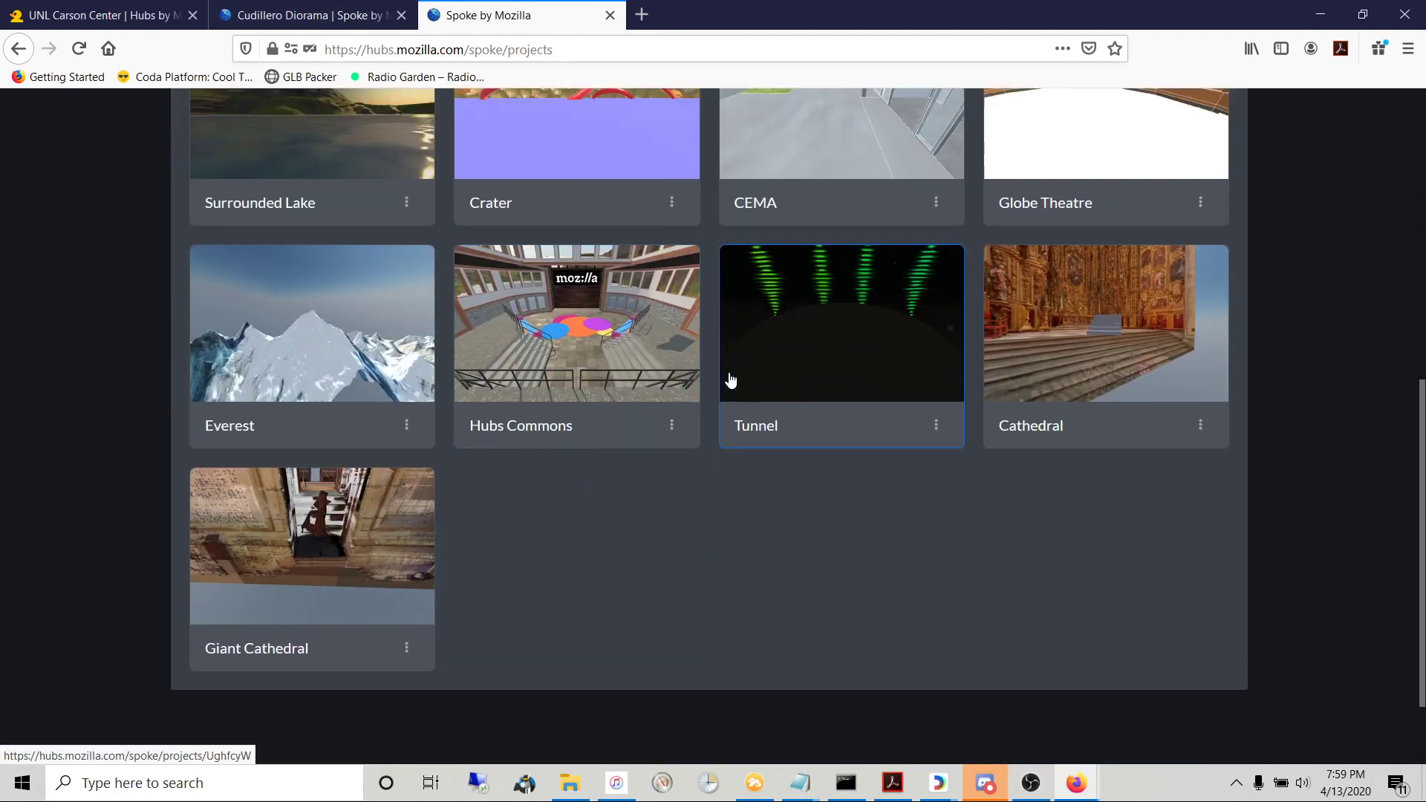
{"action": "scroll", "coordinate": [729, 382], "scroll_direction": "up", "scroll_amount": 5}
{"action": "left_click", "coordinate": [331, 379]}
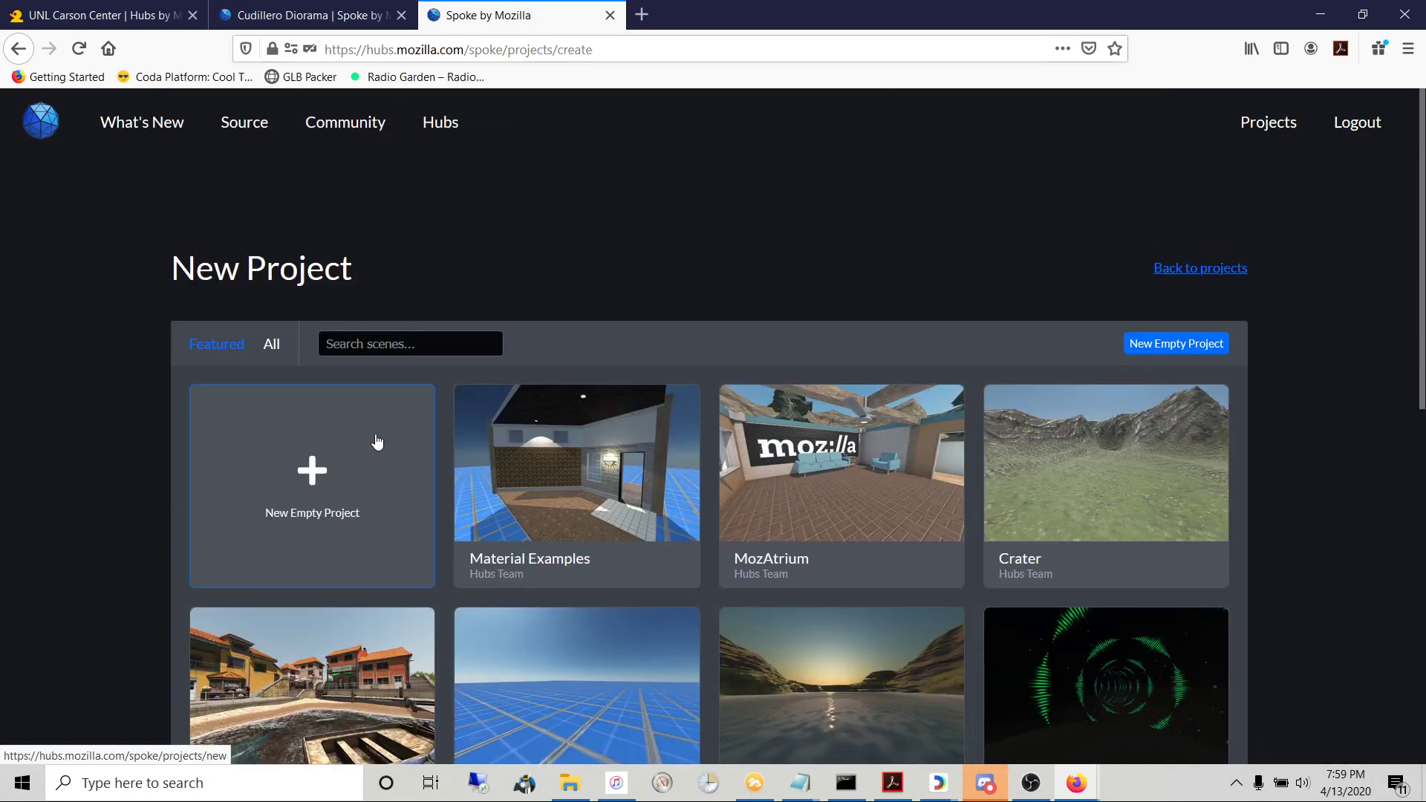
- Look through the featured scene templates available for the new project
{"action": "scroll", "coordinate": [376, 445], "scroll_direction": "down", "scroll_amount": 1}
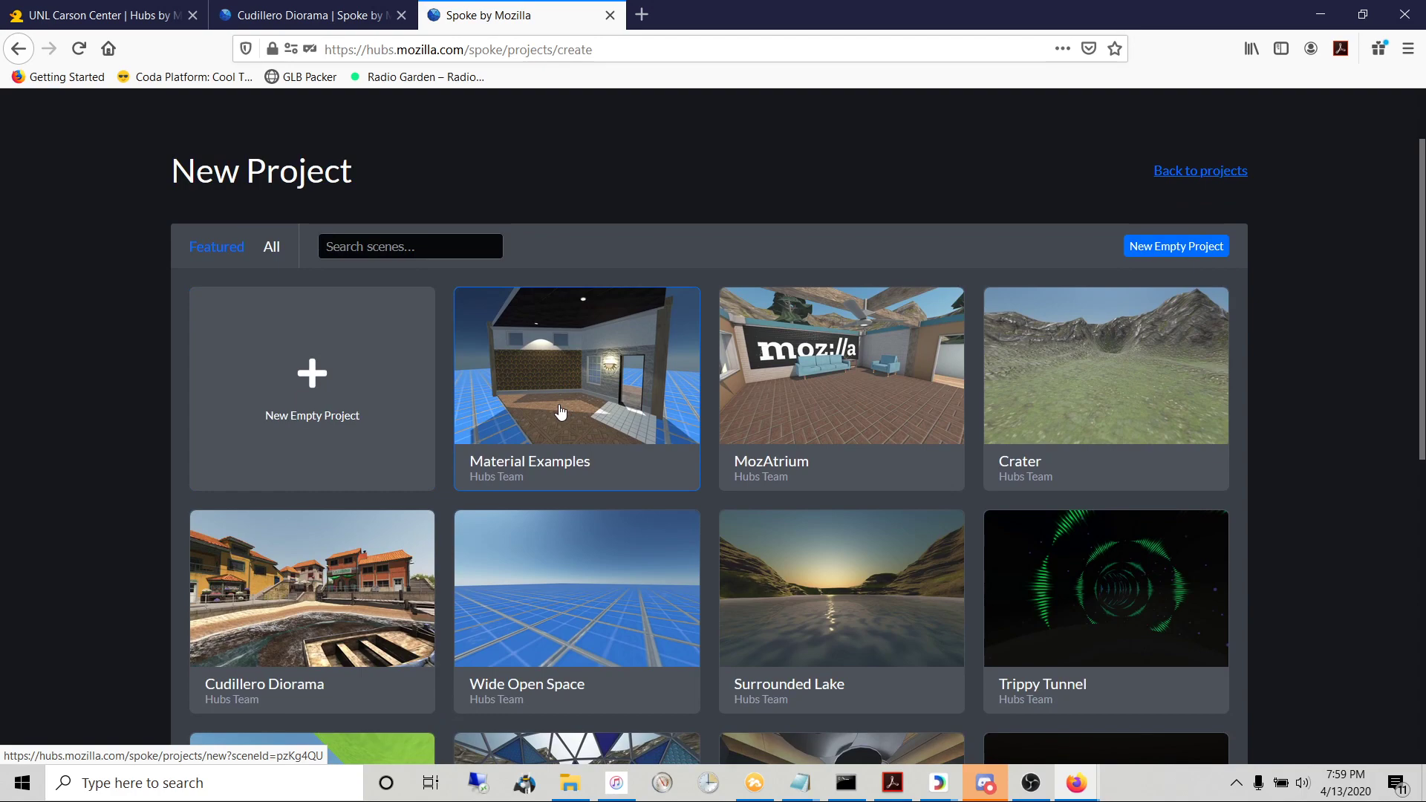
{"action": "scroll", "coordinate": [560, 412], "scroll_direction": "down", "scroll_amount": 3}
{"action": "scroll", "coordinate": [621, 426], "scroll_direction": "down", "scroll_amount": 3}
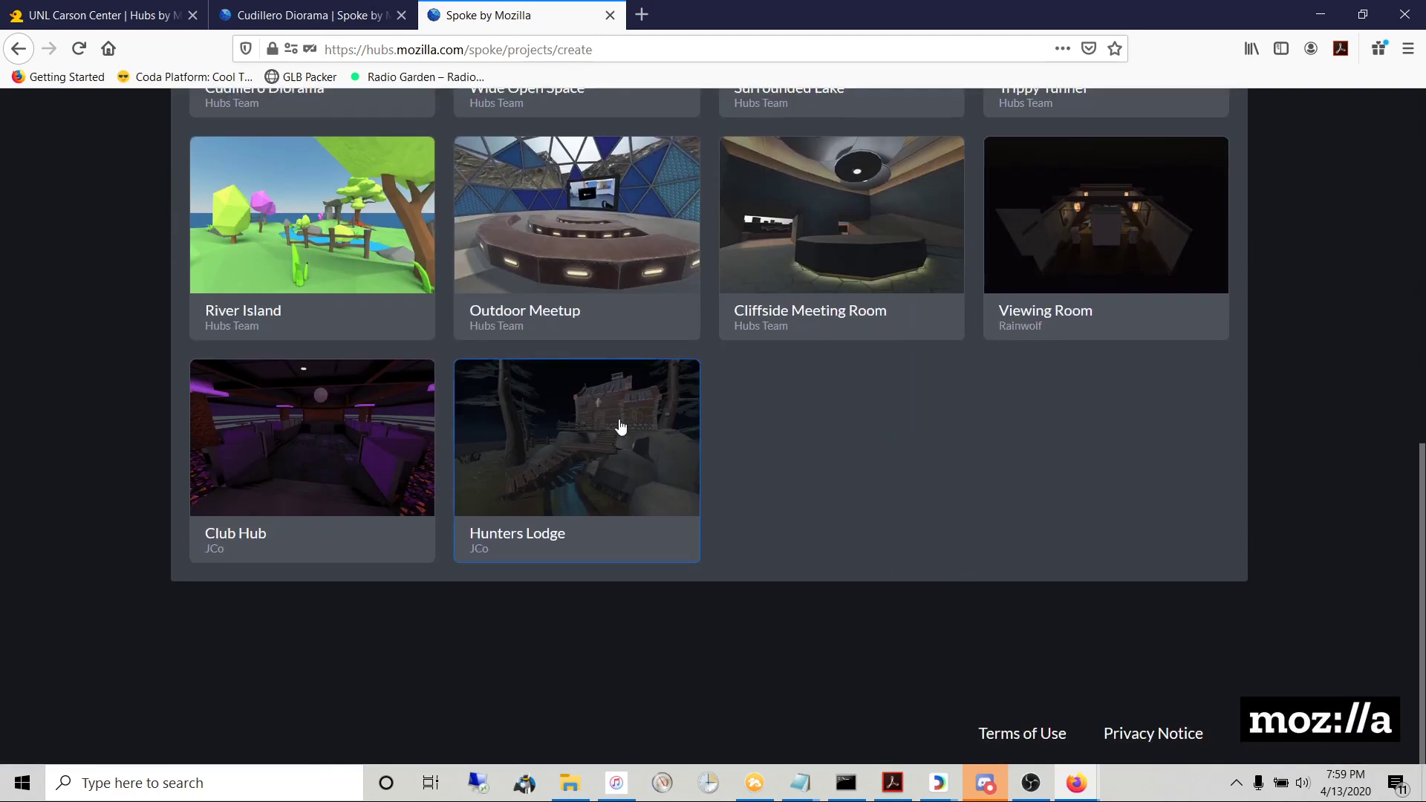
{"action": "scroll", "coordinate": [594, 423], "scroll_direction": "up", "scroll_amount": 6}
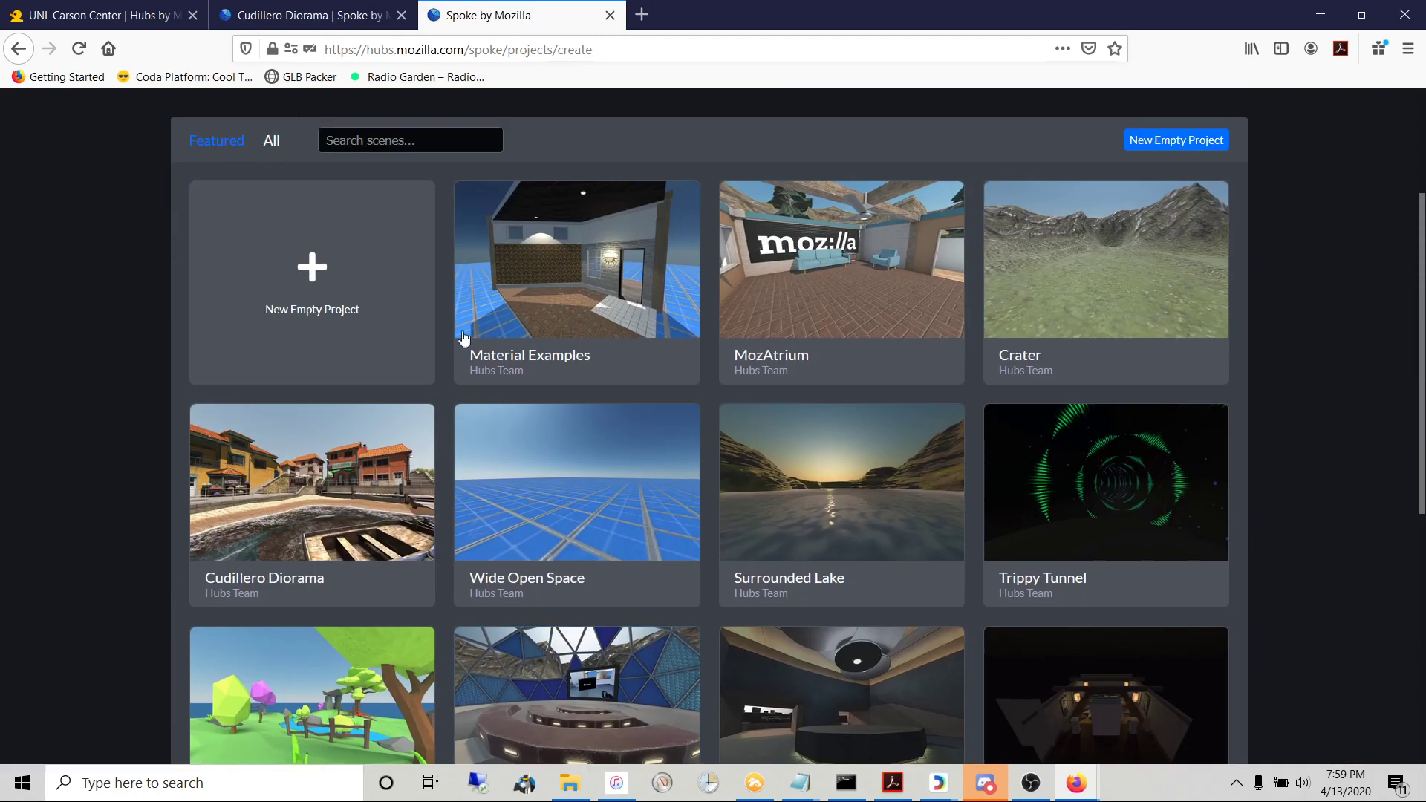
- Browse all remixable scenes shared by the community, and return to the featured templates
{"action": "left_click", "coordinate": [272, 141]}
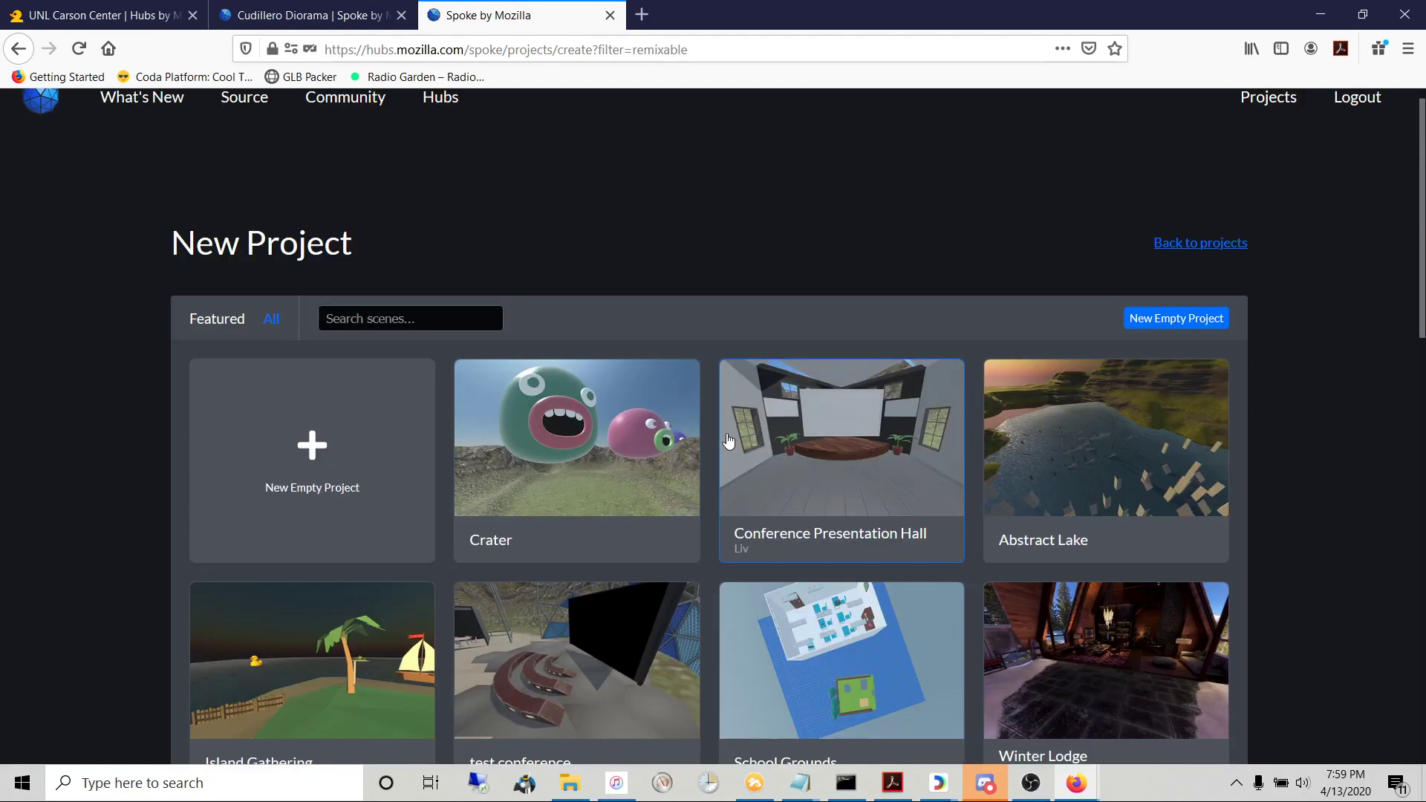
{"action": "scroll", "coordinate": [728, 440], "scroll_direction": "down", "scroll_amount": 6}
{"action": "scroll", "coordinate": [868, 421], "scroll_direction": "down", "scroll_amount": 8}
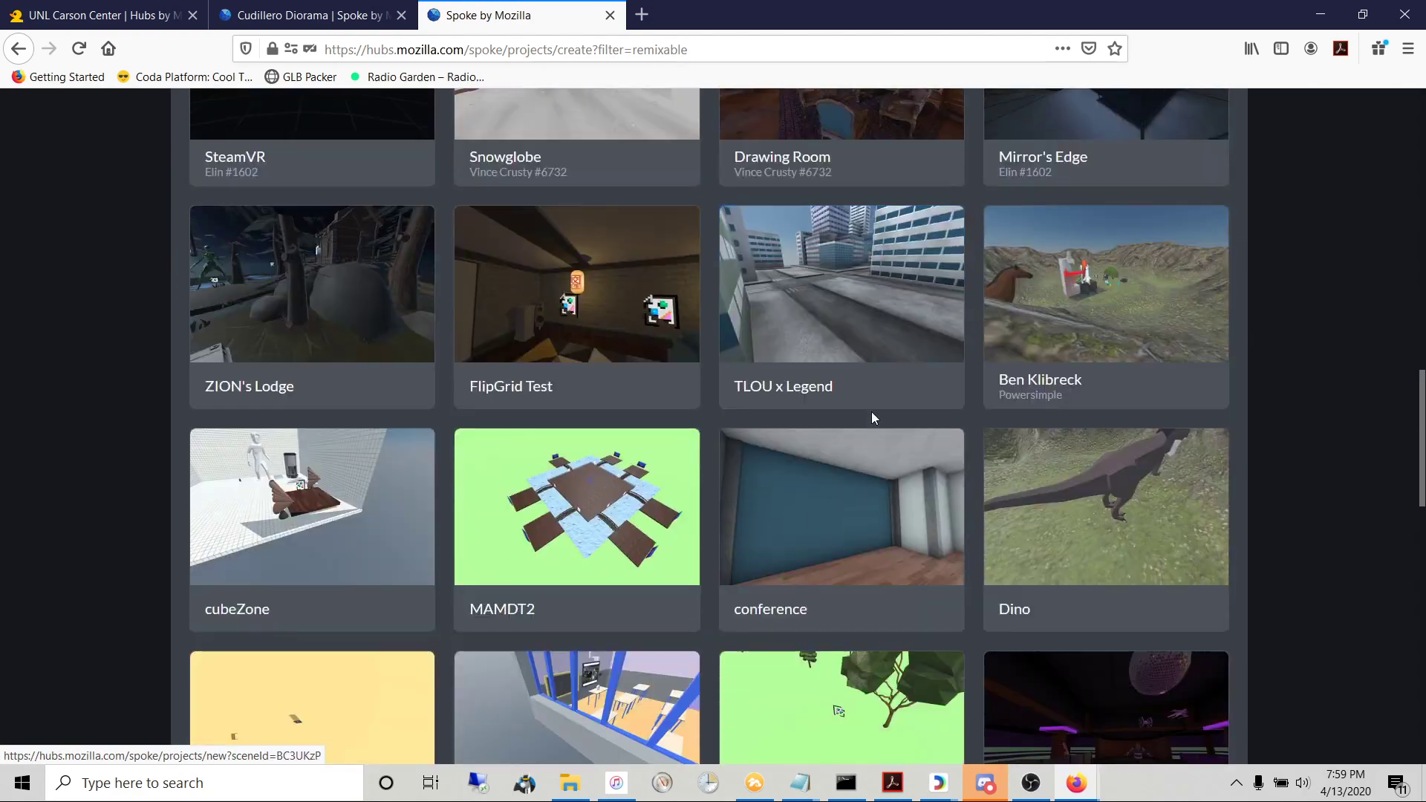
{"action": "scroll", "coordinate": [875, 401], "scroll_direction": "up", "scroll_amount": 10}
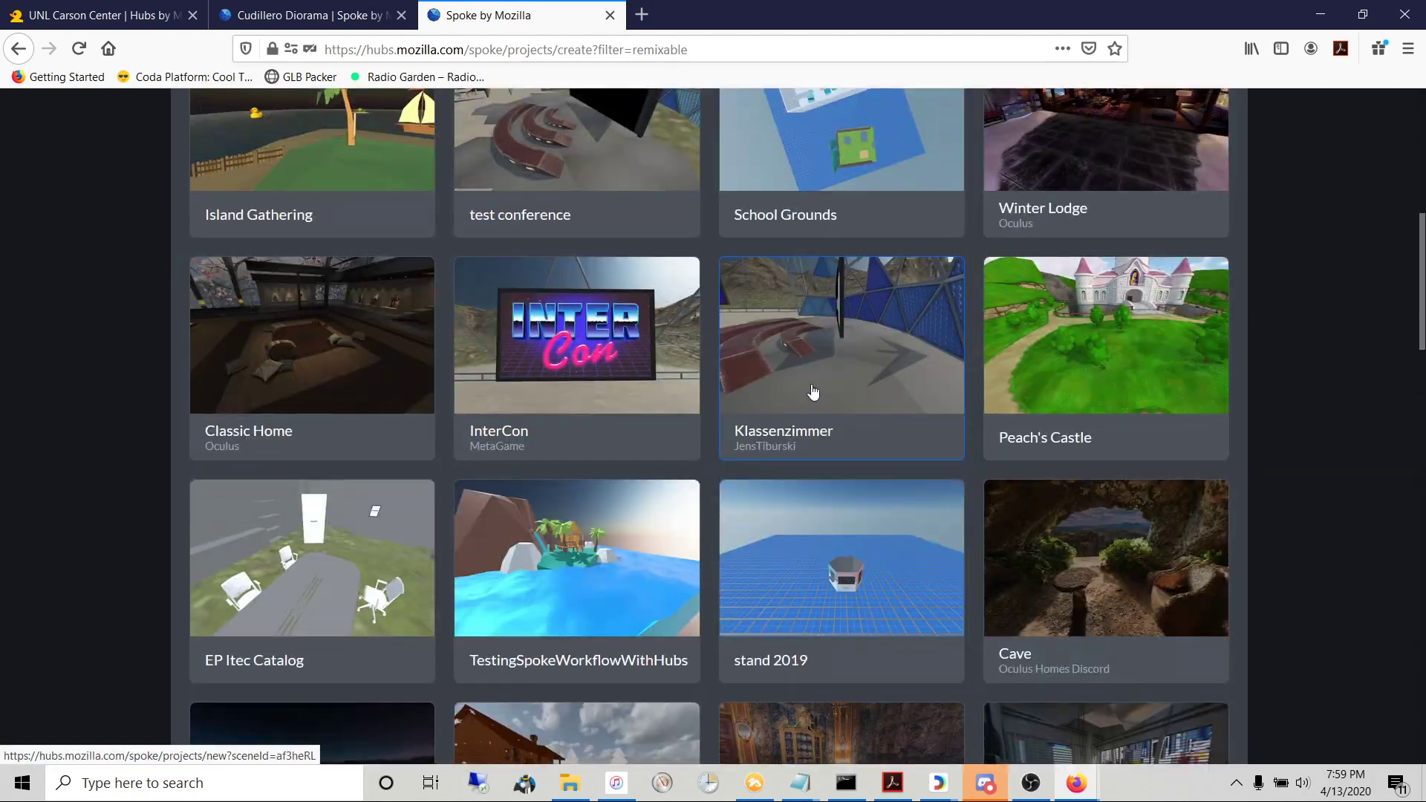
{"action": "scroll", "coordinate": [814, 393], "scroll_direction": "up", "scroll_amount": 9}
{"action": "scroll", "coordinate": [813, 392], "scroll_direction": "down", "scroll_amount": 20}
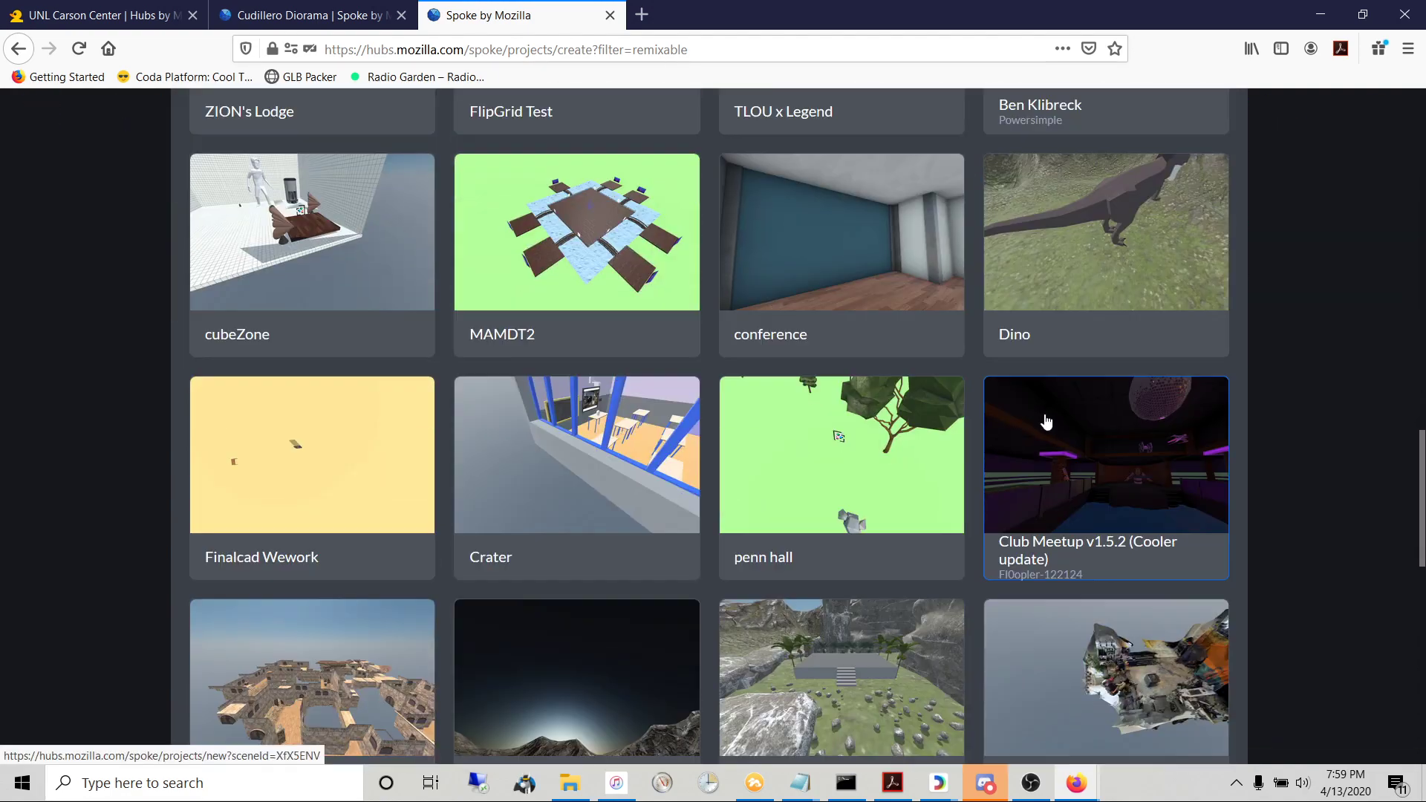
{"action": "scroll", "coordinate": [1045, 417], "scroll_direction": "down", "scroll_amount": 6}
{"action": "scroll", "coordinate": [1038, 423], "scroll_direction": "up", "scroll_amount": 13}
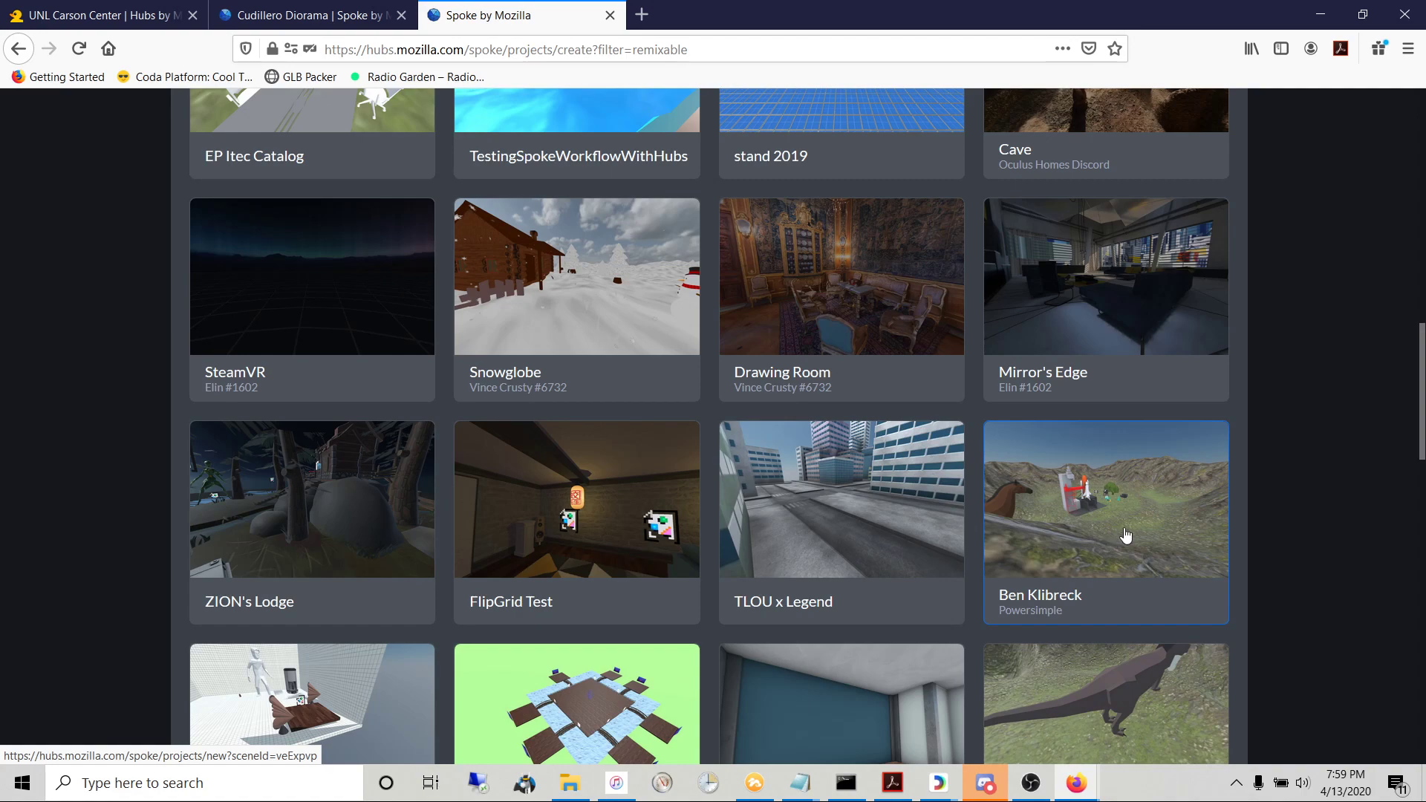
{"action": "scroll", "coordinate": [816, 364], "scroll_direction": "up", "scroll_amount": 5}
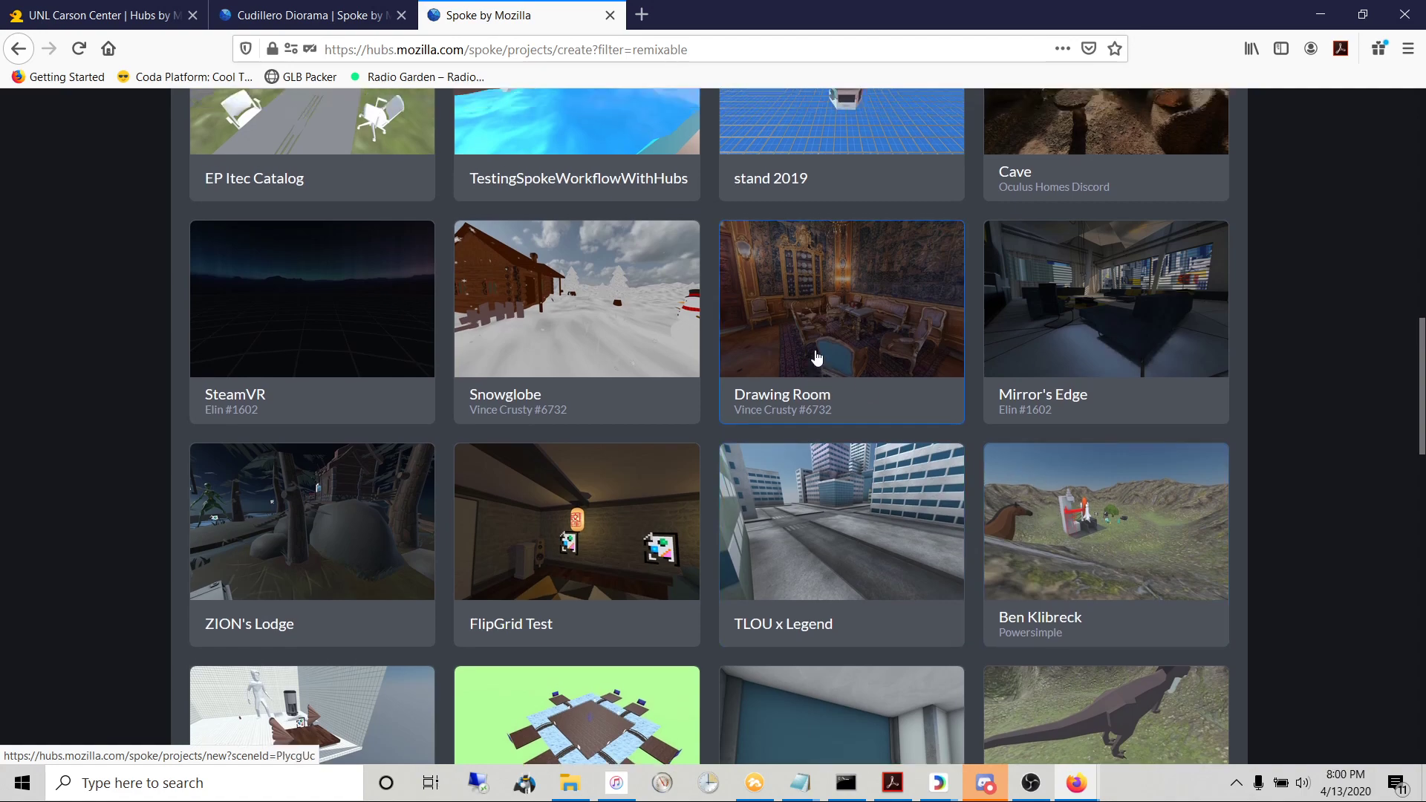
{"action": "scroll", "coordinate": [794, 416], "scroll_direction": "up", "scroll_amount": 6}
{"action": "scroll", "coordinate": [794, 438], "scroll_direction": "up", "scroll_amount": 2}
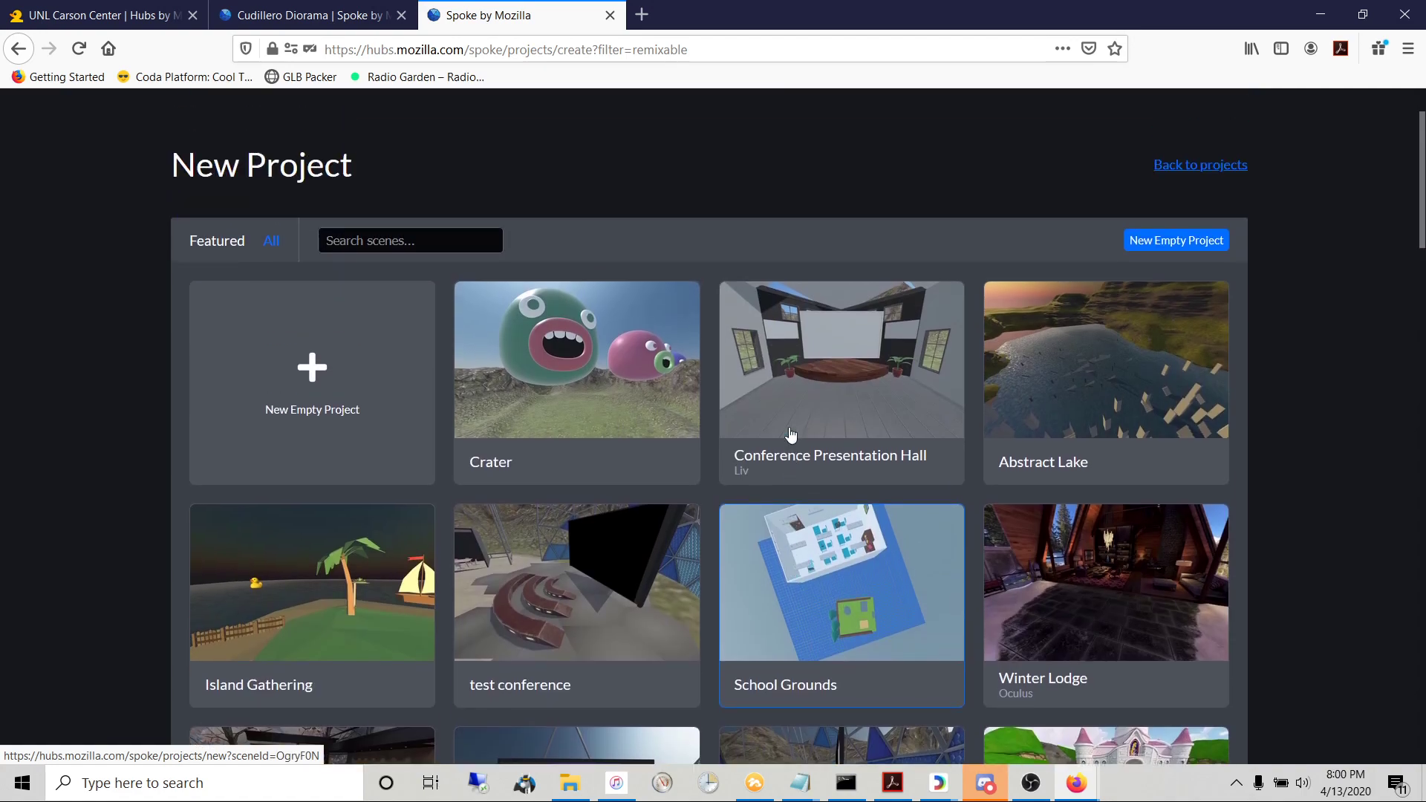
{"action": "scroll", "coordinate": [639, 460], "scroll_direction": "down", "scroll_amount": 2}
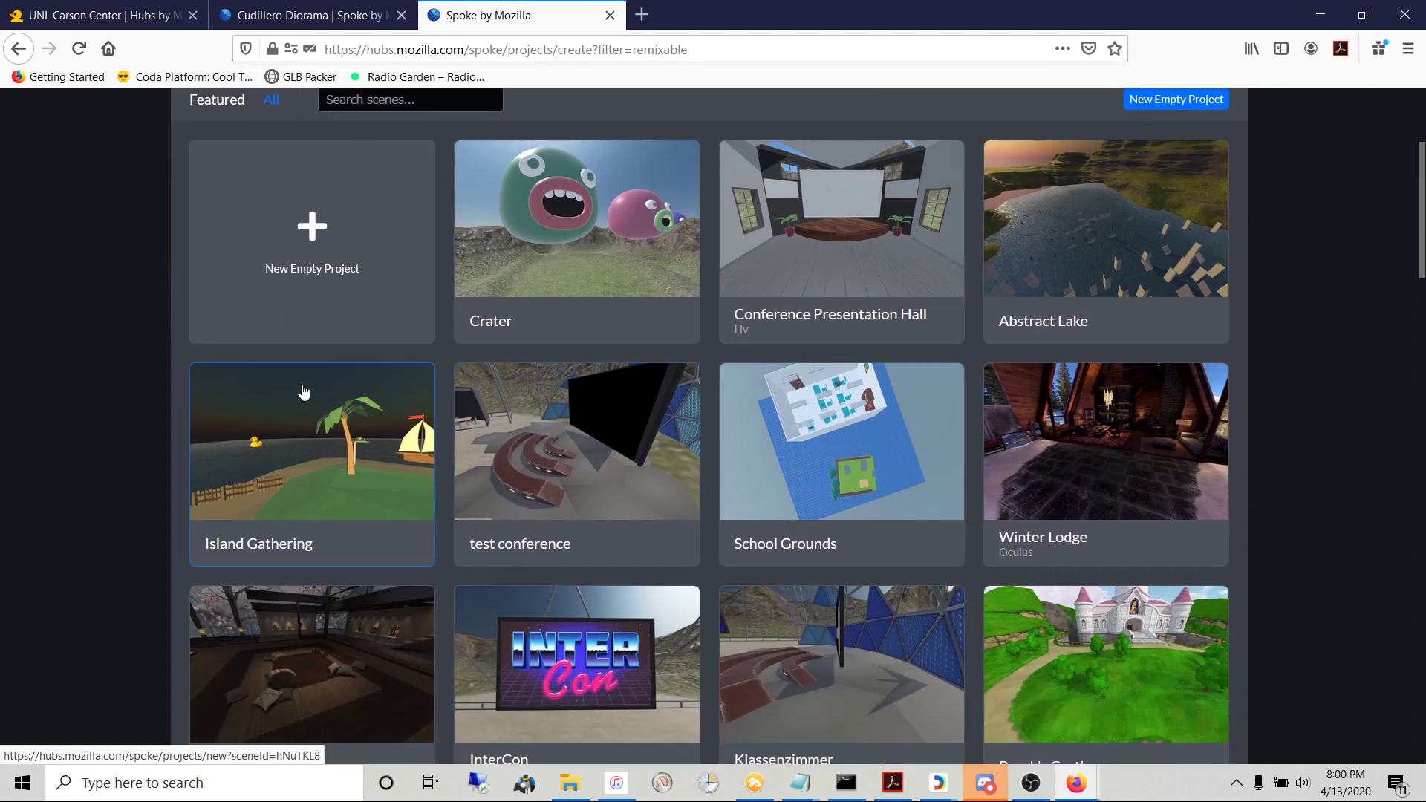
{"action": "scroll", "coordinate": [321, 280], "scroll_direction": "up", "scroll_amount": 1}
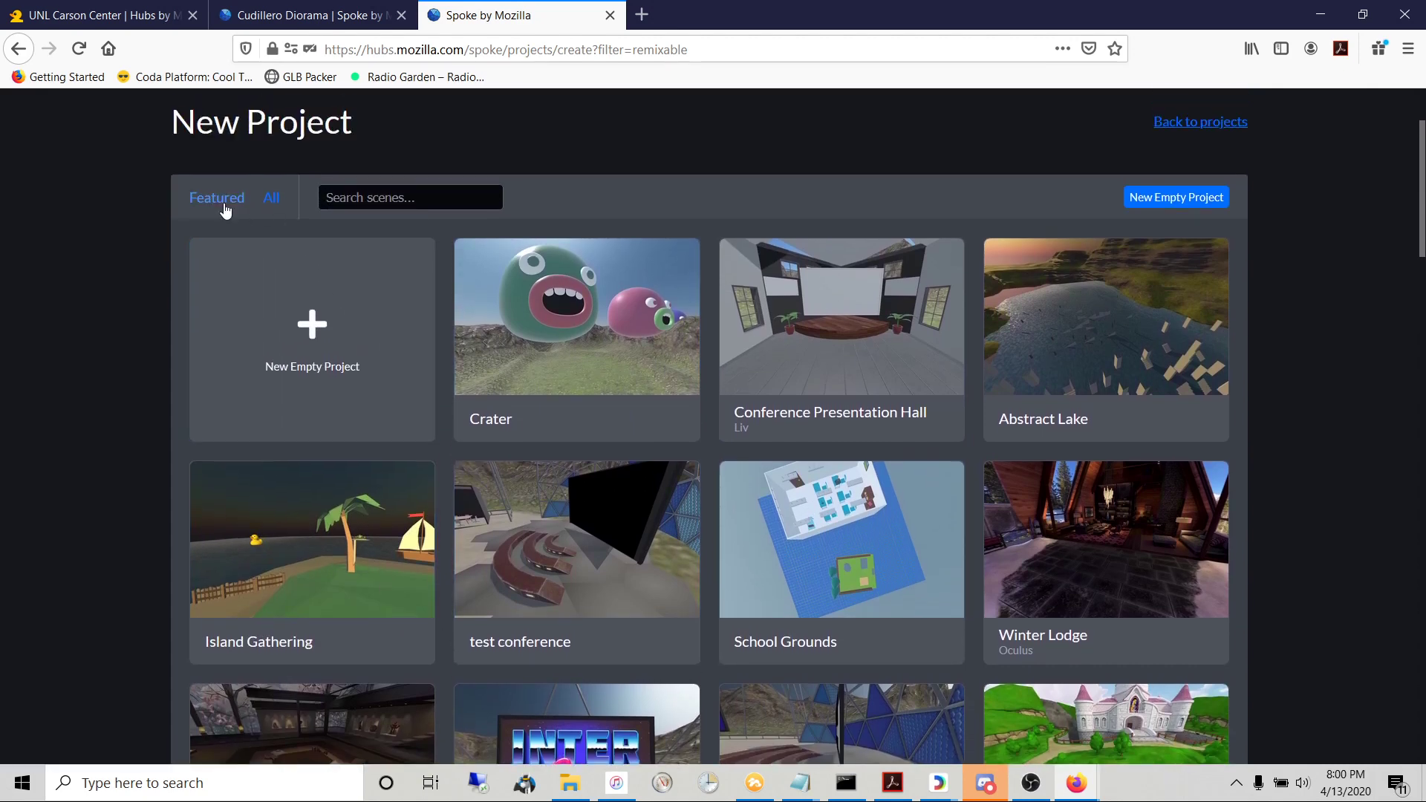
{"action": "left_click", "coordinate": [223, 200]}
{"action": "scroll", "coordinate": [312, 460], "scroll_direction": "down", "scroll_amount": 4}
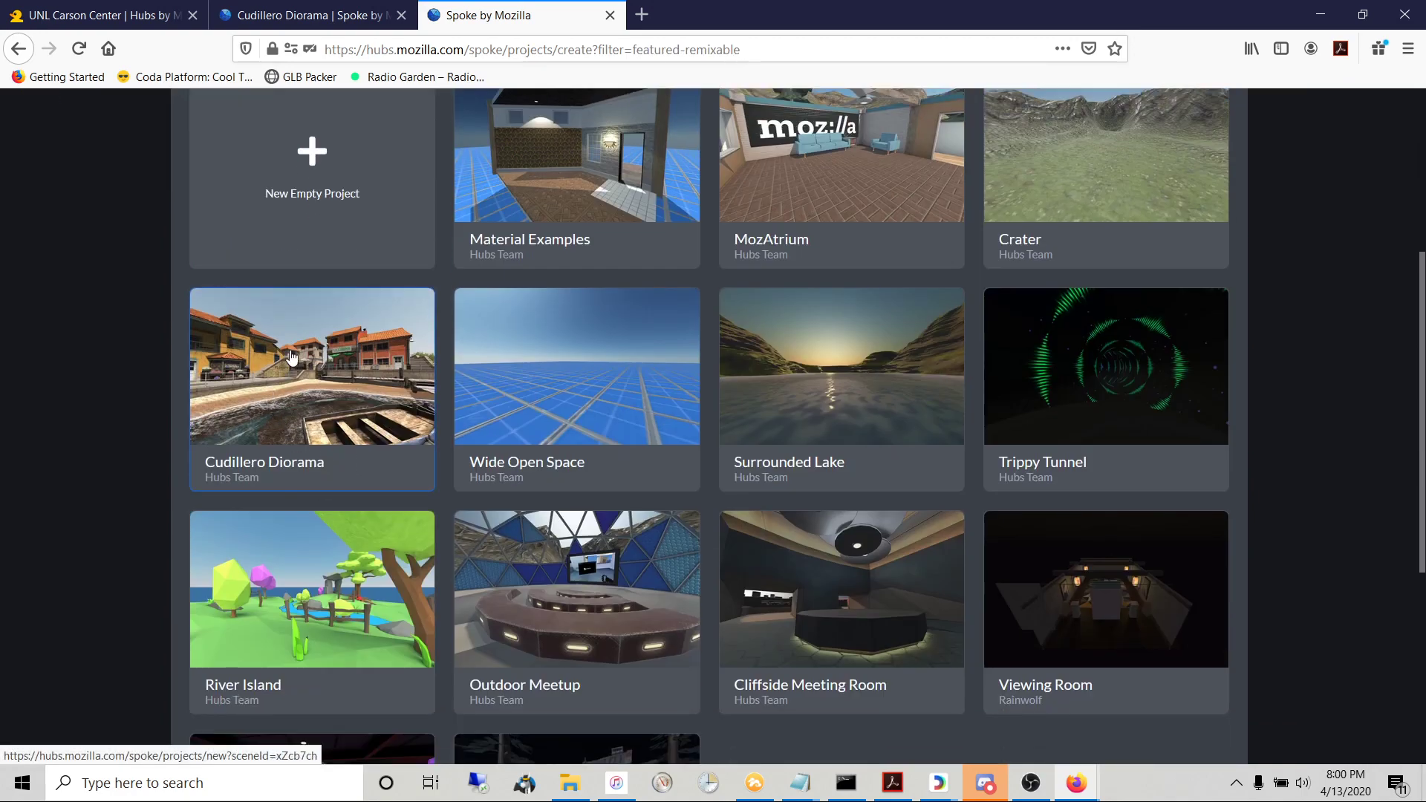
- Switch to the already open Cudillero Diorama project and examine the village scene from close up and from a distance
{"action": "left_click", "coordinate": [265, 16]}
{"action": "left_click_drag", "start_coordinate": [759, 389], "coordinate": [851, 403]}
{"action": "left_click_drag", "start_coordinate": [455, 362], "coordinate": [614, 356]}
{"action": "scroll", "coordinate": [614, 350], "scroll_direction": "down", "scroll_amount": 6}
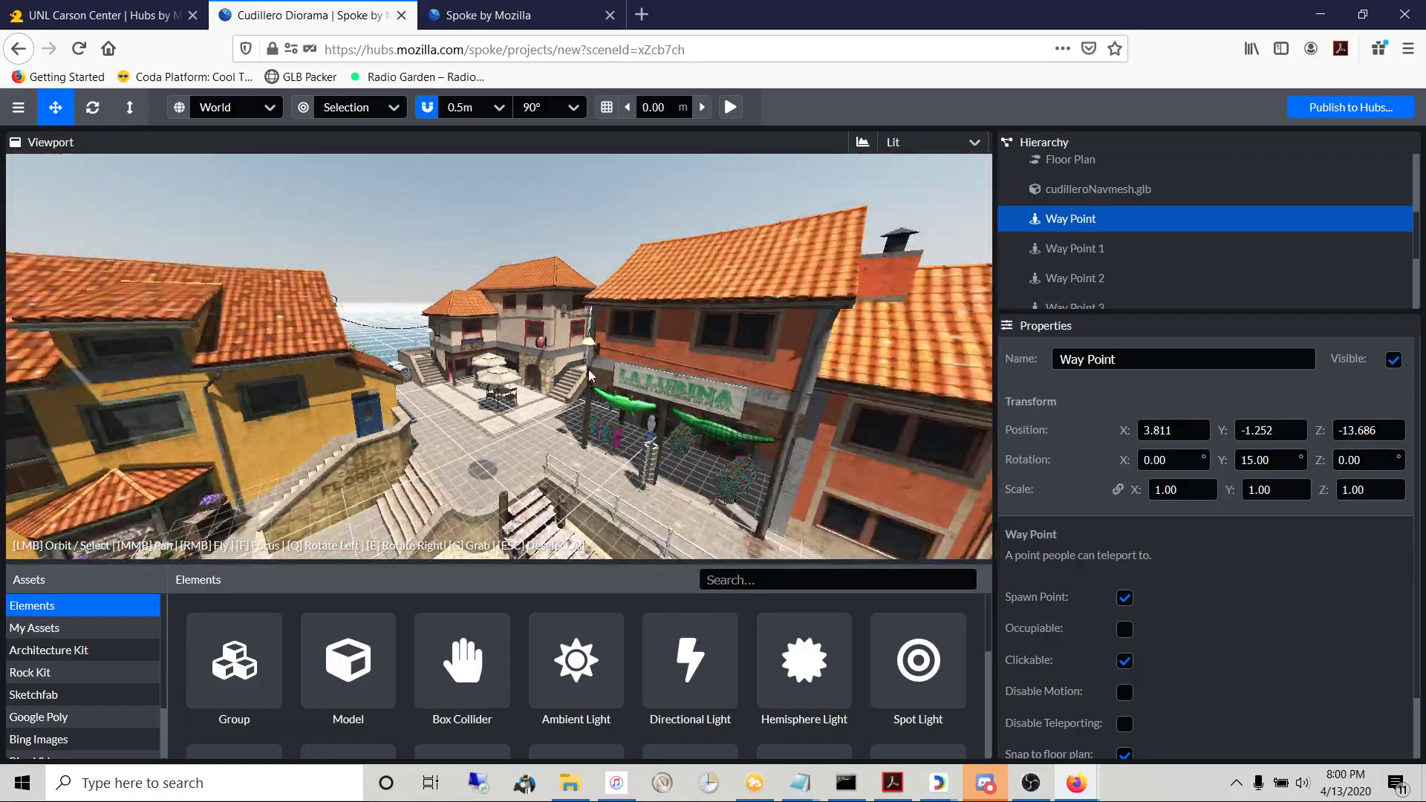
{"action": "mouse_move", "coordinate": [496, 450]}
{"action": "left_mouse_down"}
{"action": "mouse_move", "coordinate": [514, 433]}
{"action": "mouse_move", "coordinate": [523, 452]}
{"action": "mouse_move", "coordinate": [506, 465]}
{"action": "mouse_move", "coordinate": [503, 453]}
{"action": "left_mouse_up"}
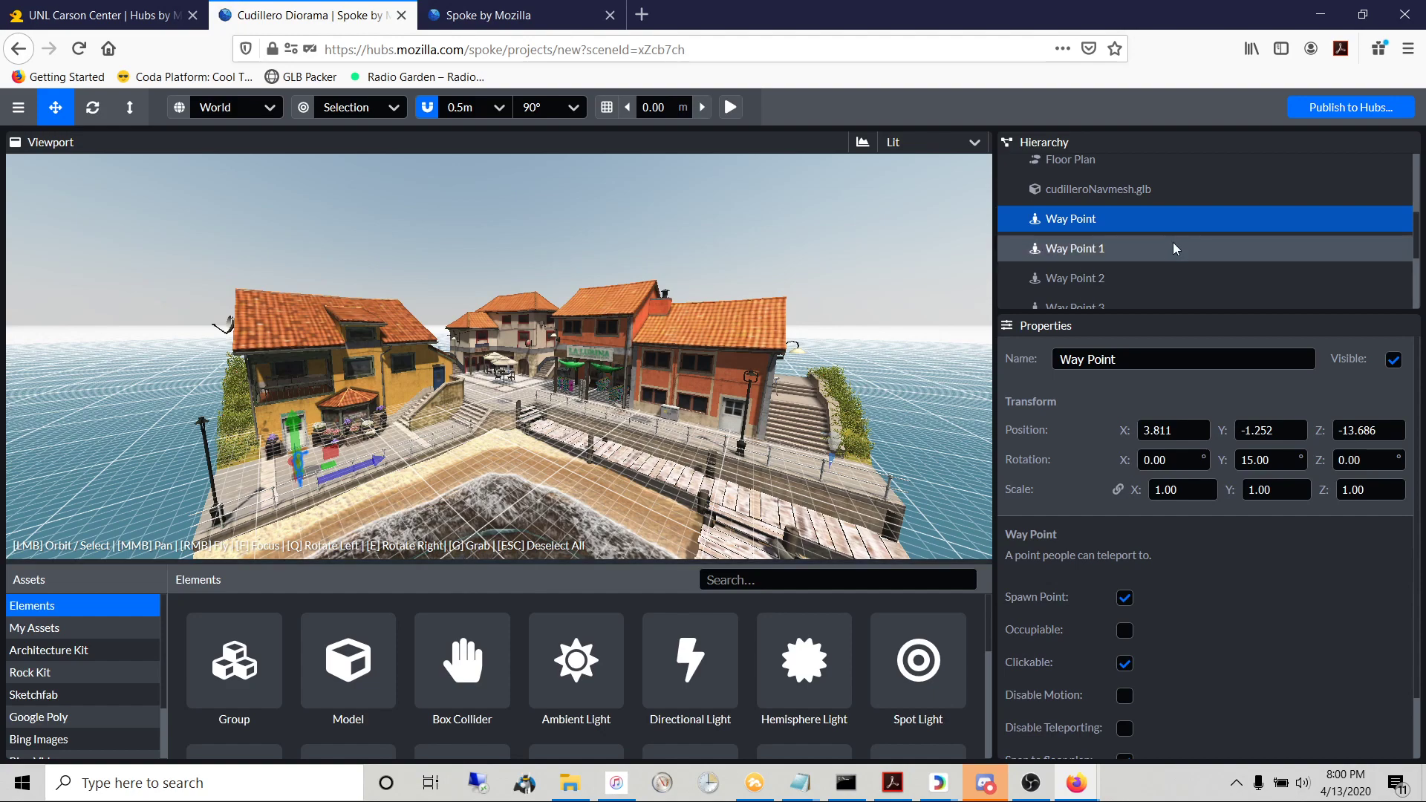
- Start publishing the scene to Hubs and save the project as "Cudillero Diorama MINE"
{"action": "left_click", "coordinate": [1315, 113]}
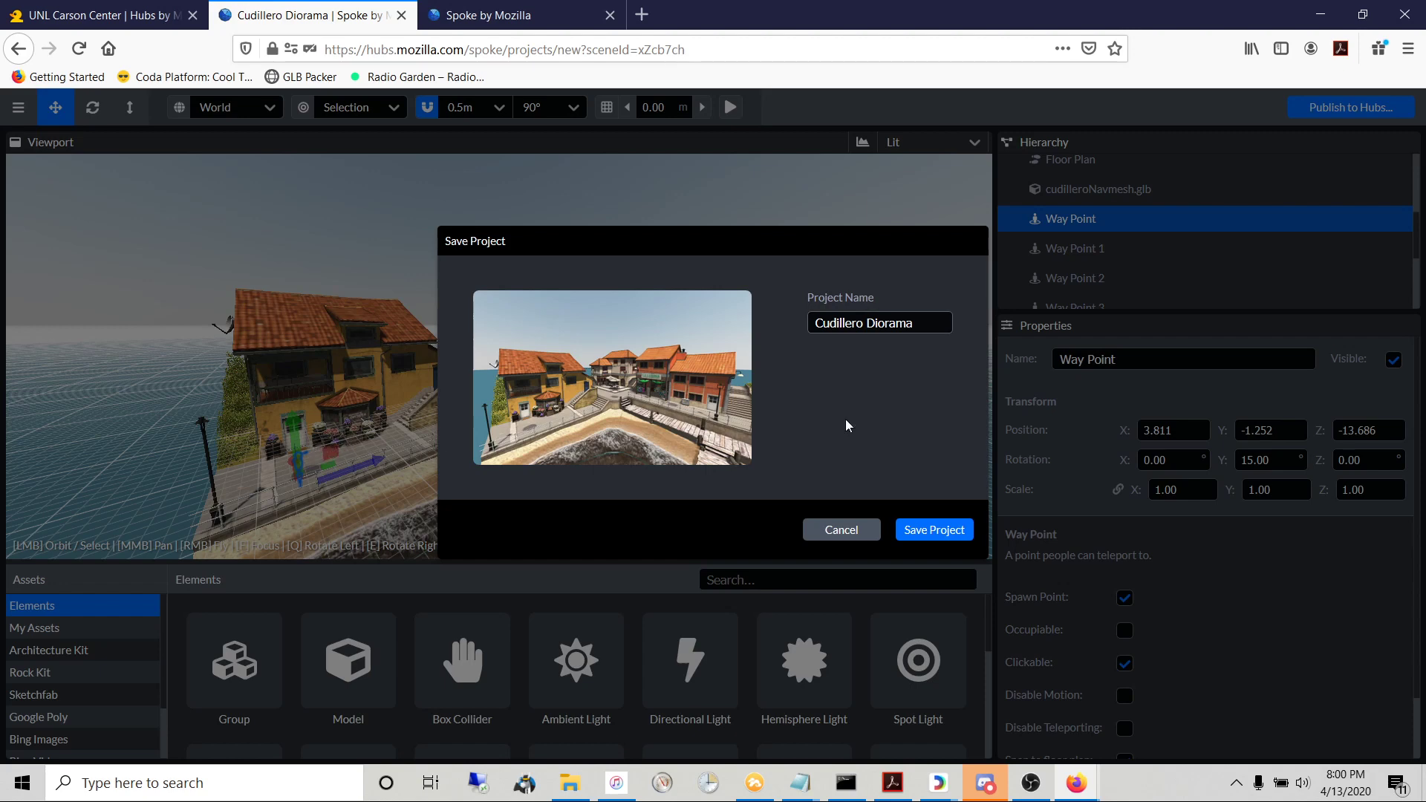
{"action": "left_click", "coordinate": [917, 323]}
{"action": "type", "text": "MINE"}
{"action": "left_click", "coordinate": [932, 531]}
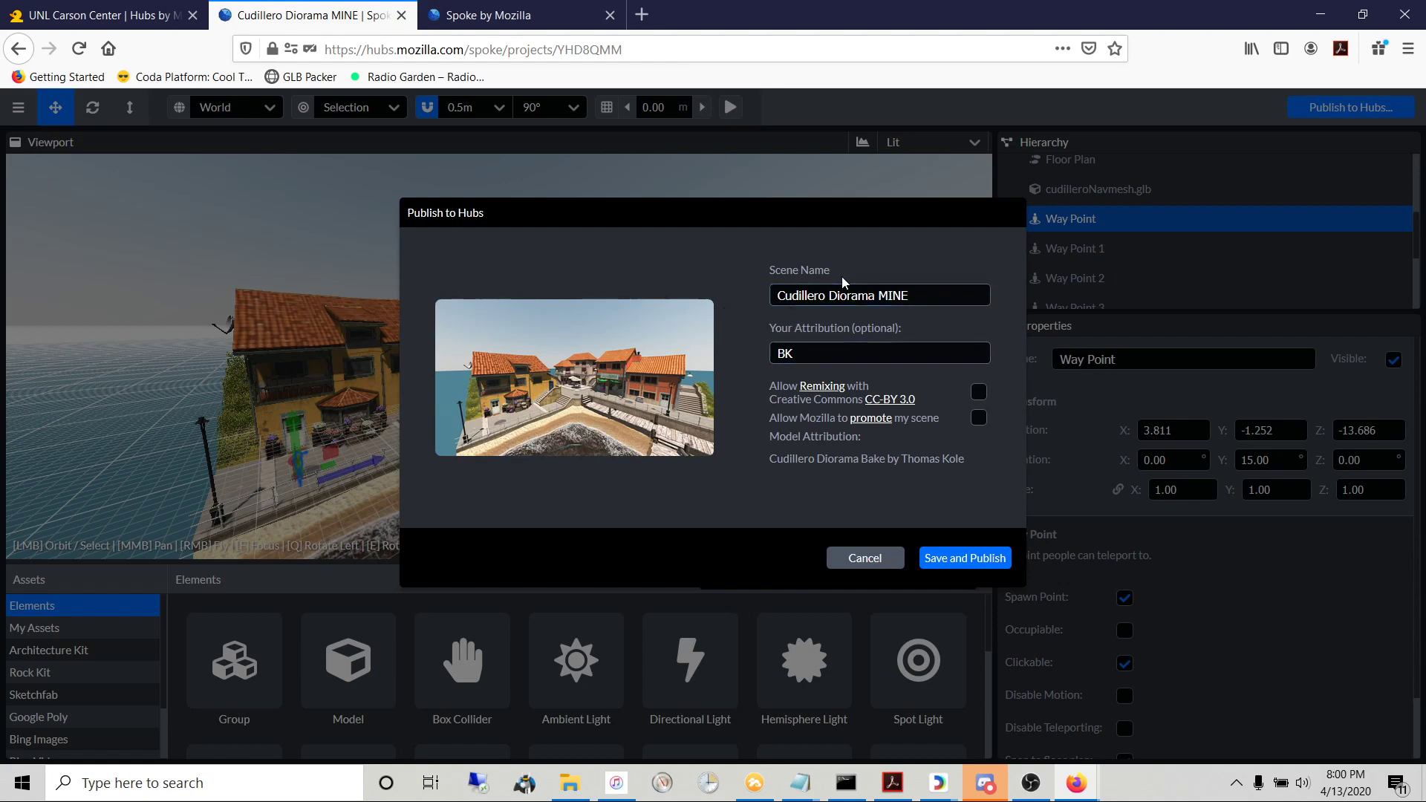
- Name the published scene "Cudillero Diorama MINE EXPORTED" and submit it for saving and publishing
{"action": "left_click", "coordinate": [907, 294]}
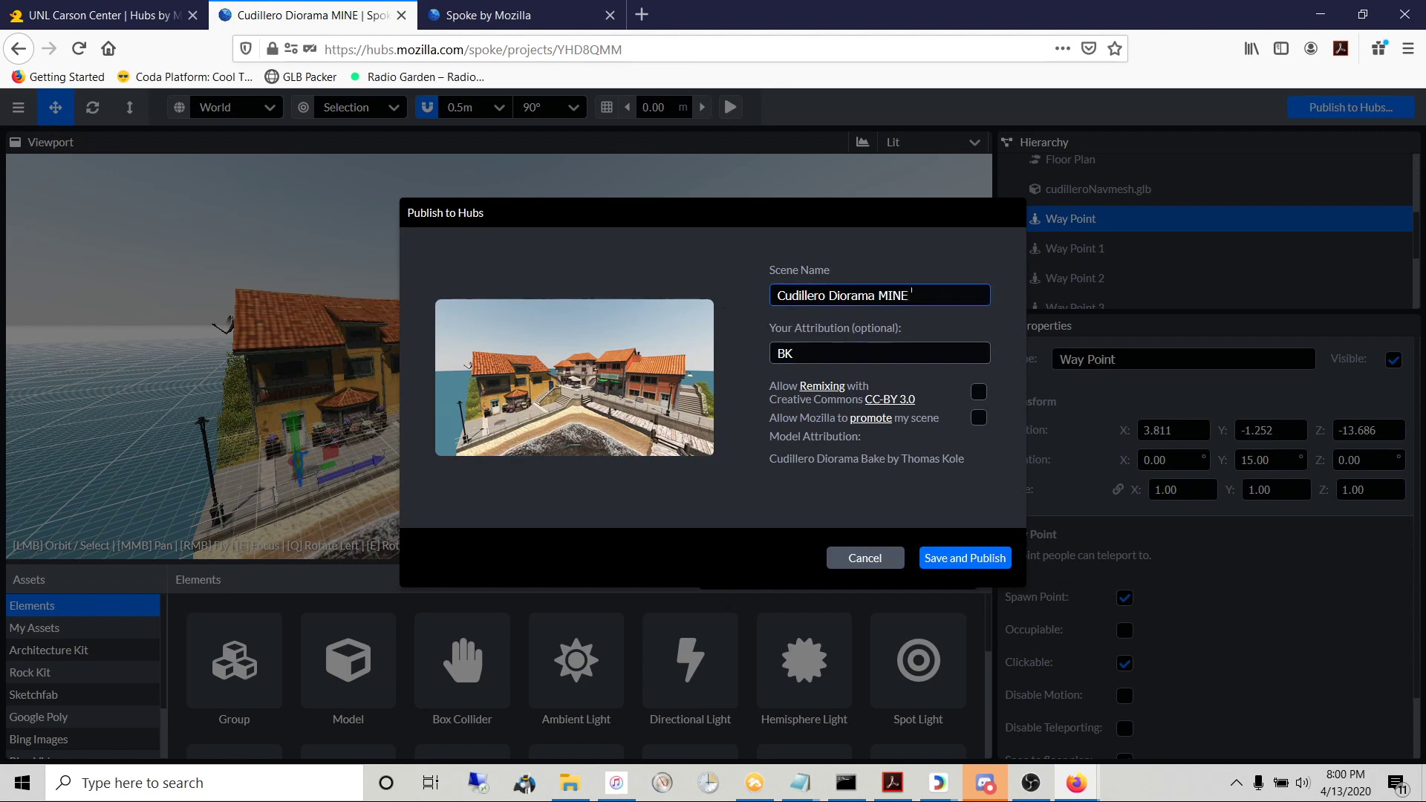
{"action": "type", "text": "EXPORTED"}
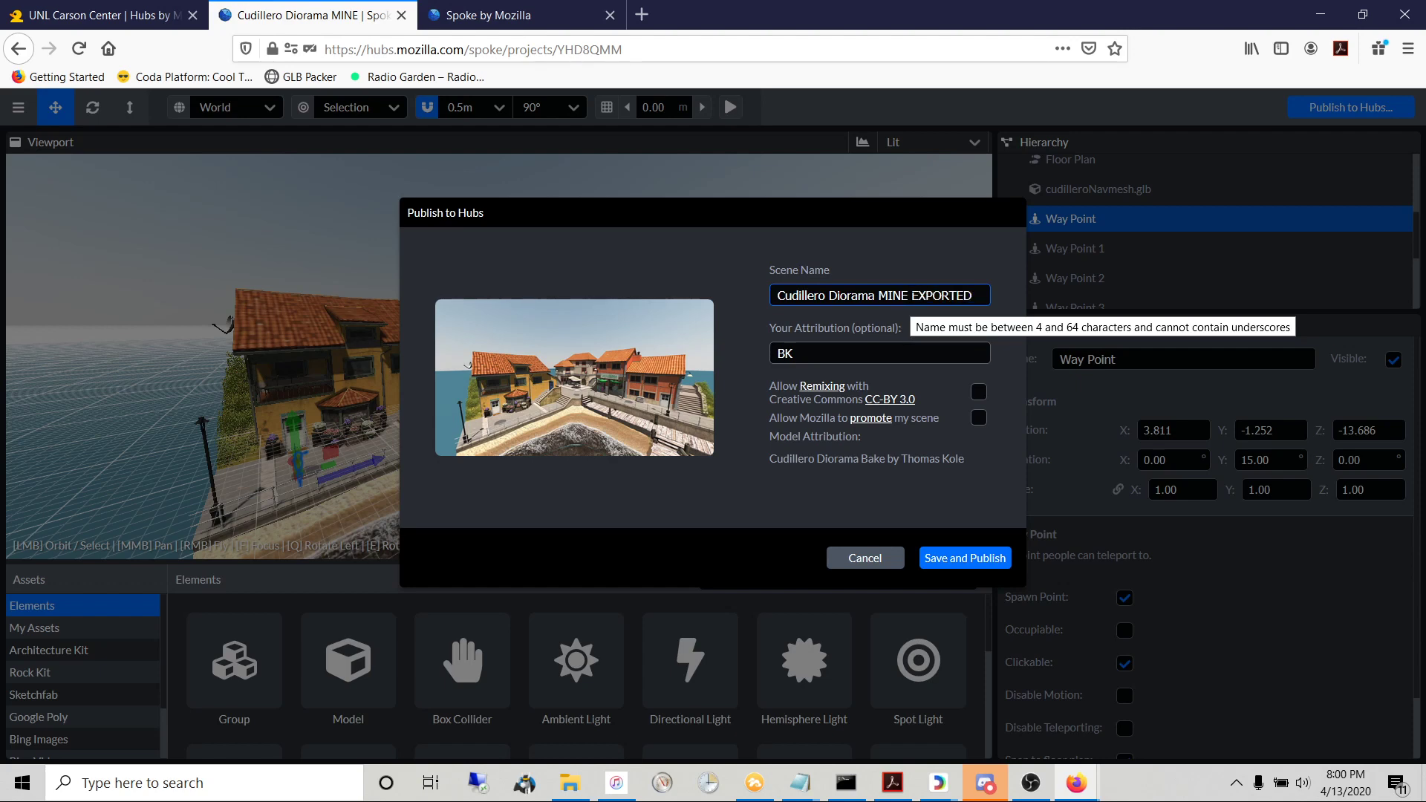
{"action": "left_click", "coordinate": [964, 558]}
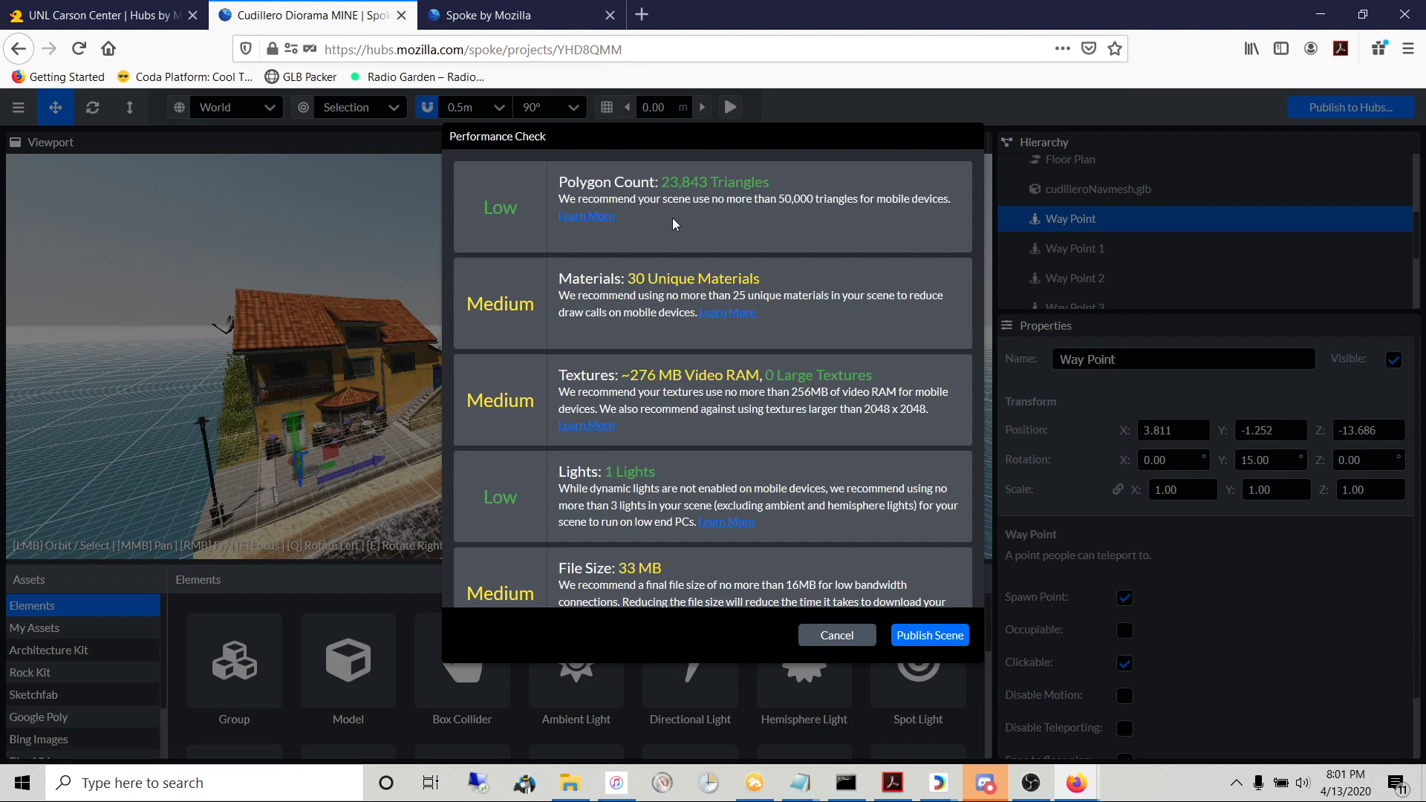
- Review the polygon count and materials in the performance check and publish the scene
{"action": "left_click_drag", "start_coordinate": [560, 196], "coordinate": [805, 202]}
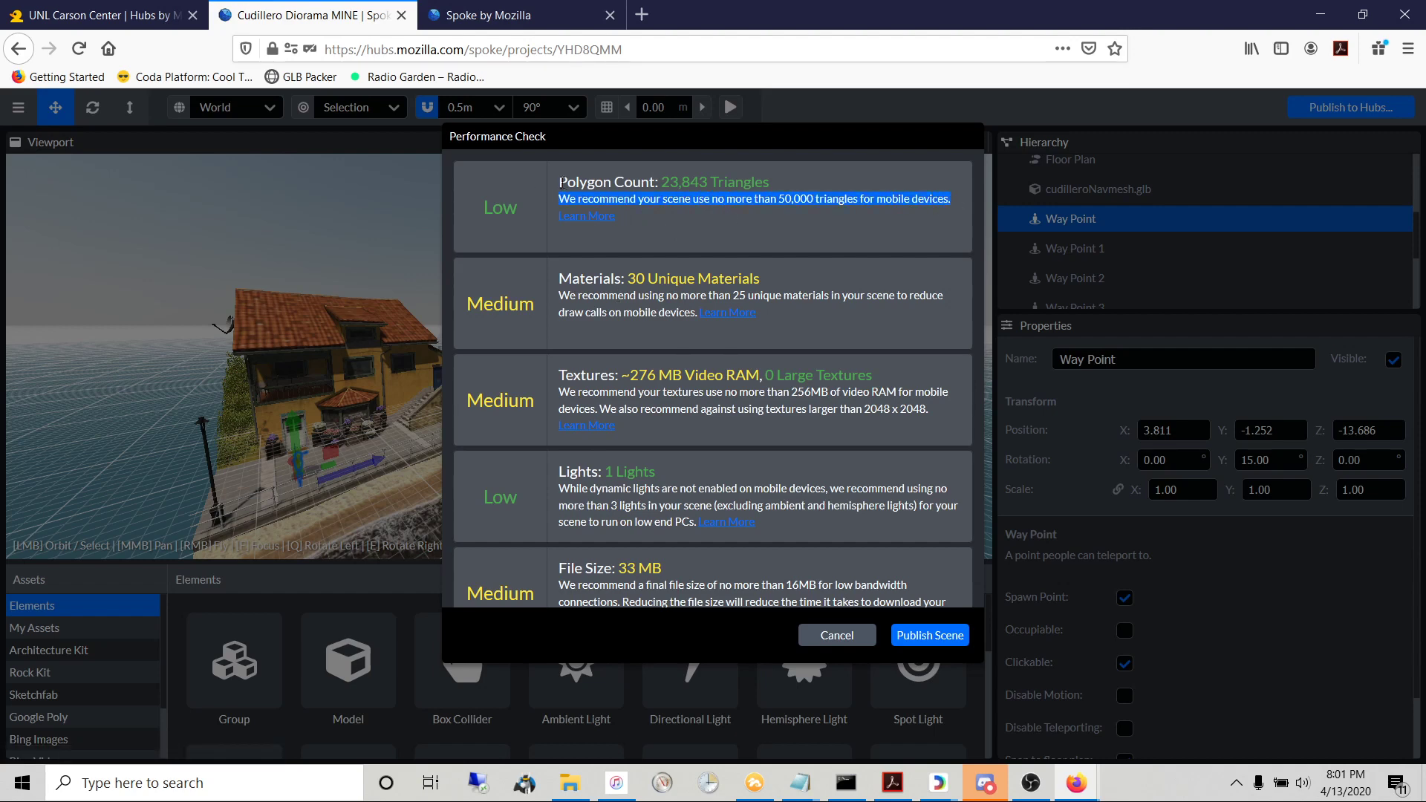
{"action": "left_click_drag", "start_coordinate": [562, 181], "coordinate": [766, 183]}
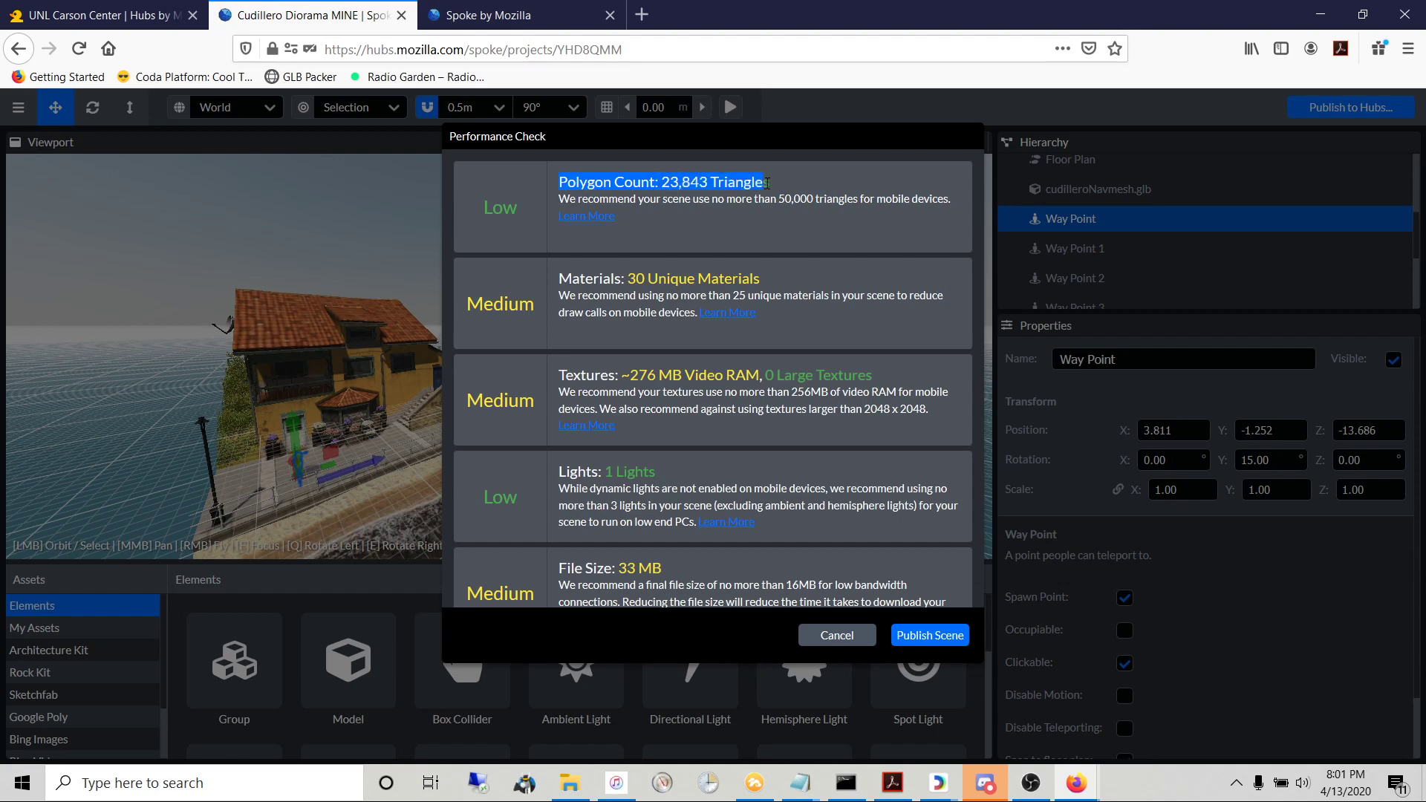
{"action": "left_click_drag", "start_coordinate": [558, 278], "coordinate": [769, 285]}
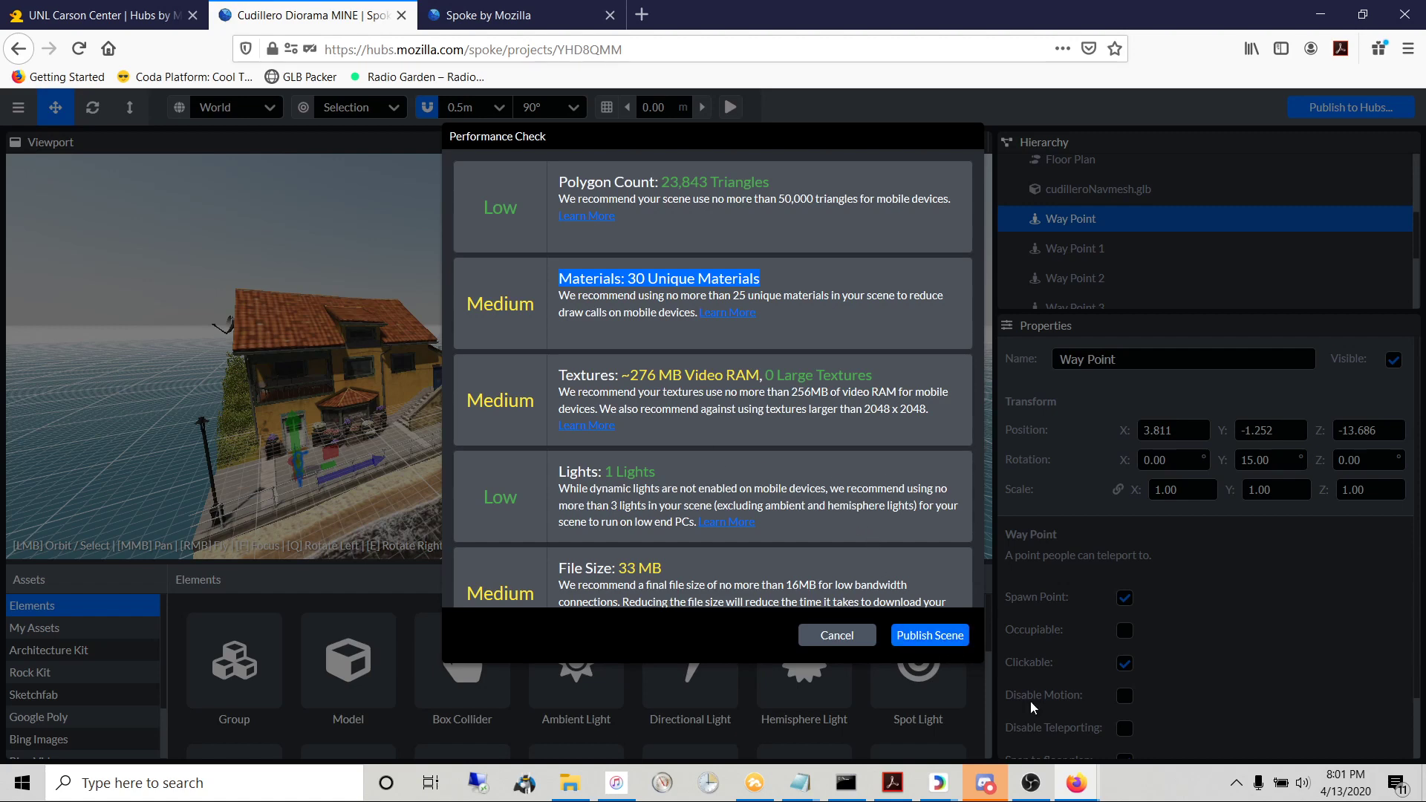
{"action": "left_click", "coordinate": [929, 636]}
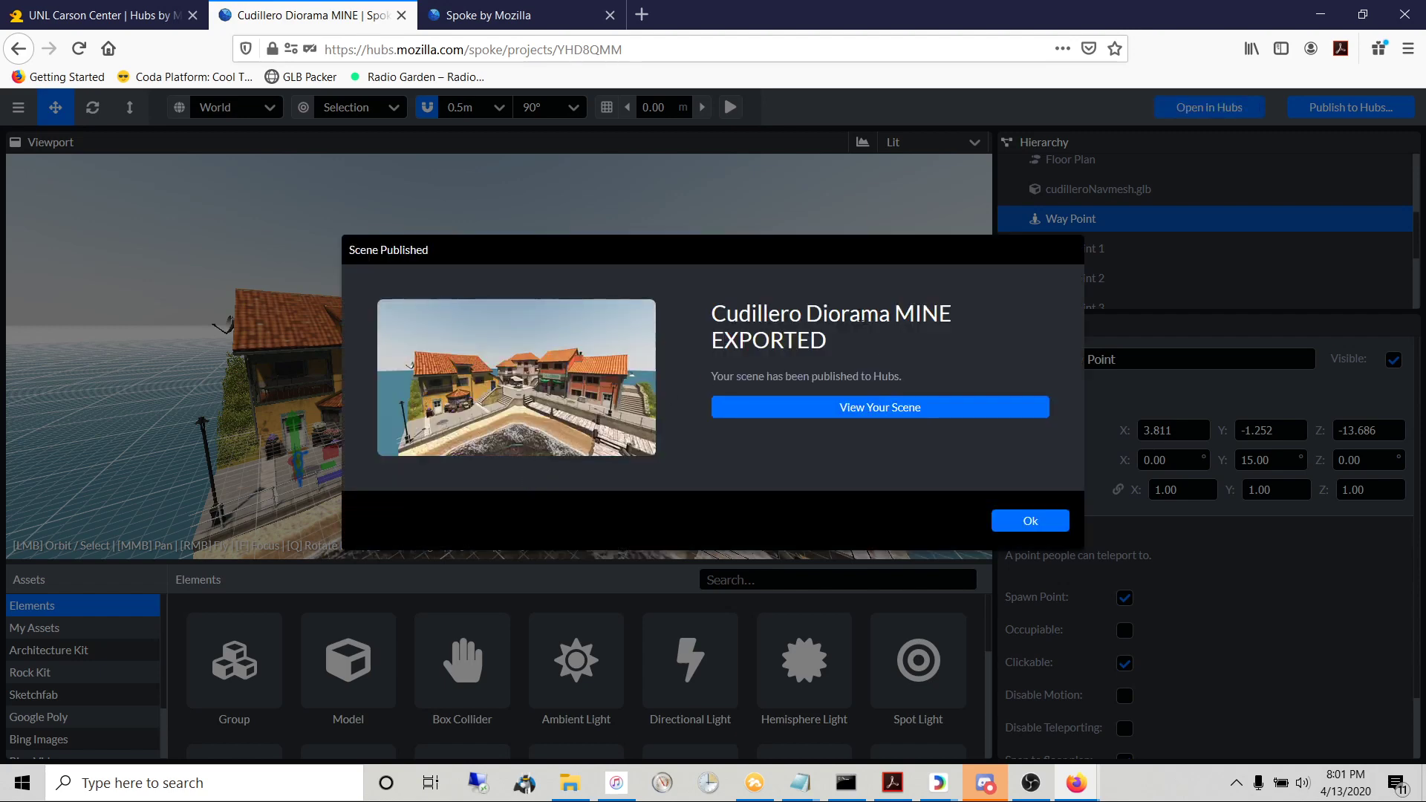
- View the published scene in Hubs and create a room with it
{"action": "left_click", "coordinate": [852, 423]}
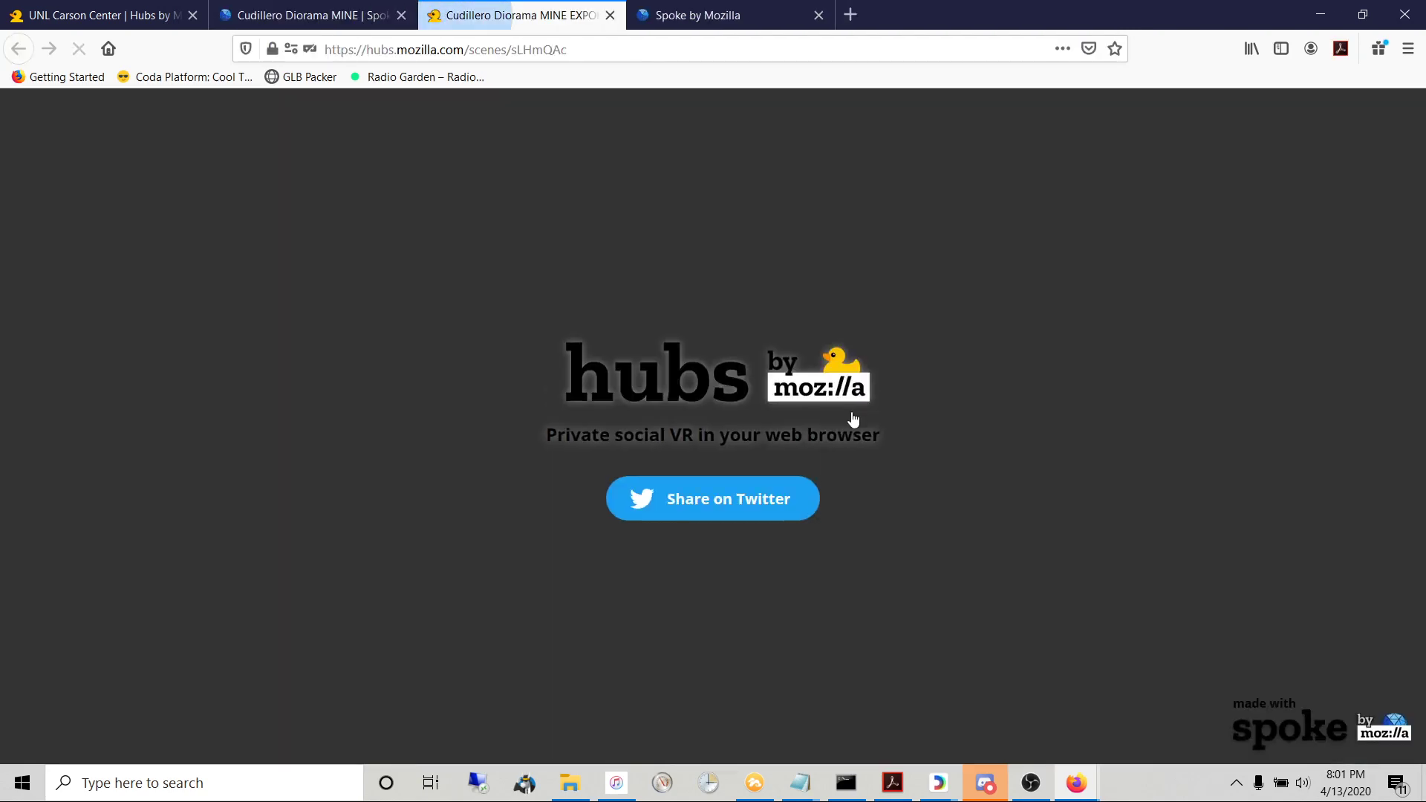
{"action": "left_click", "coordinate": [726, 462]}
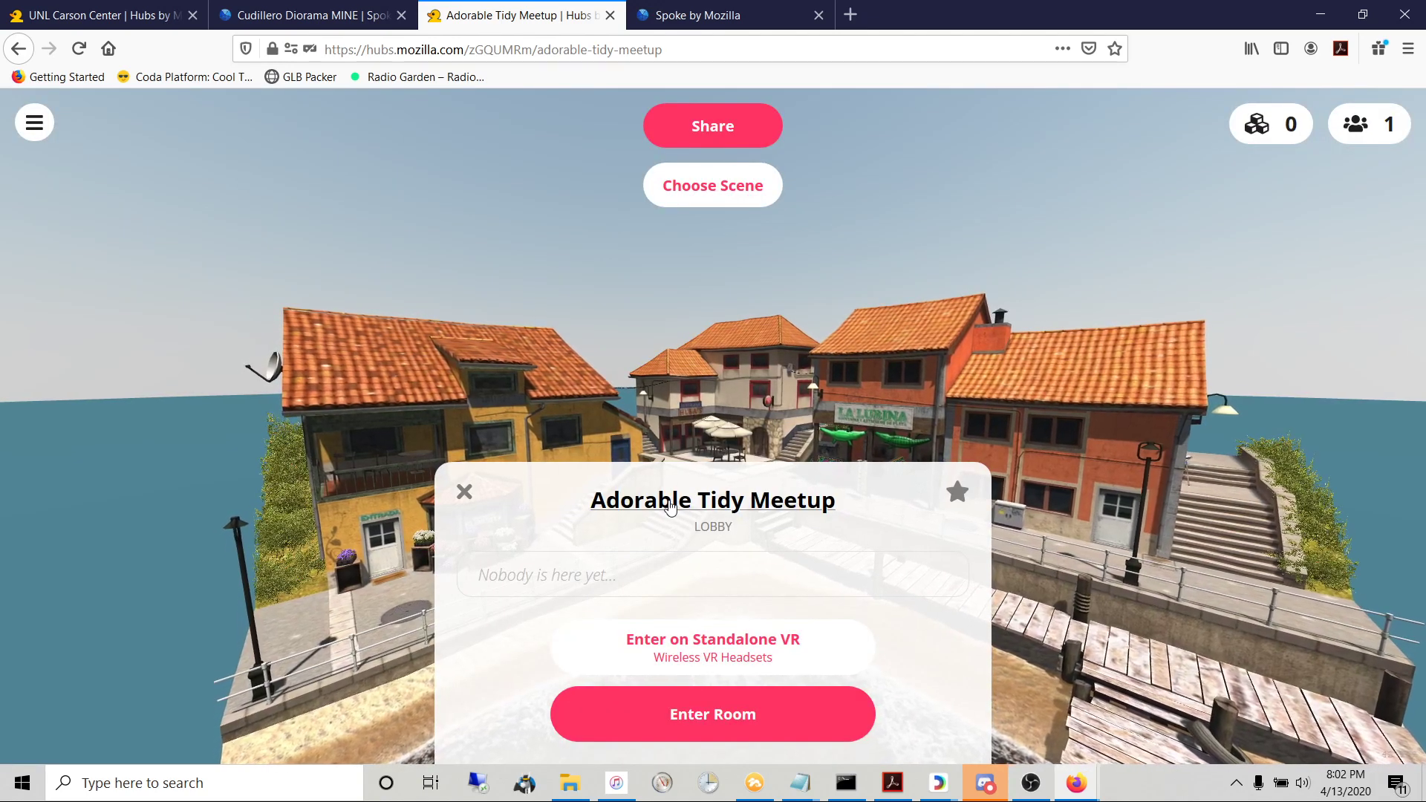
- Rename the room to "Small Town", set its description to "Hi", and apply the room settings
{"action": "left_click", "coordinate": [670, 504]}
{"action": "triple_click", "coordinate": [724, 240]}
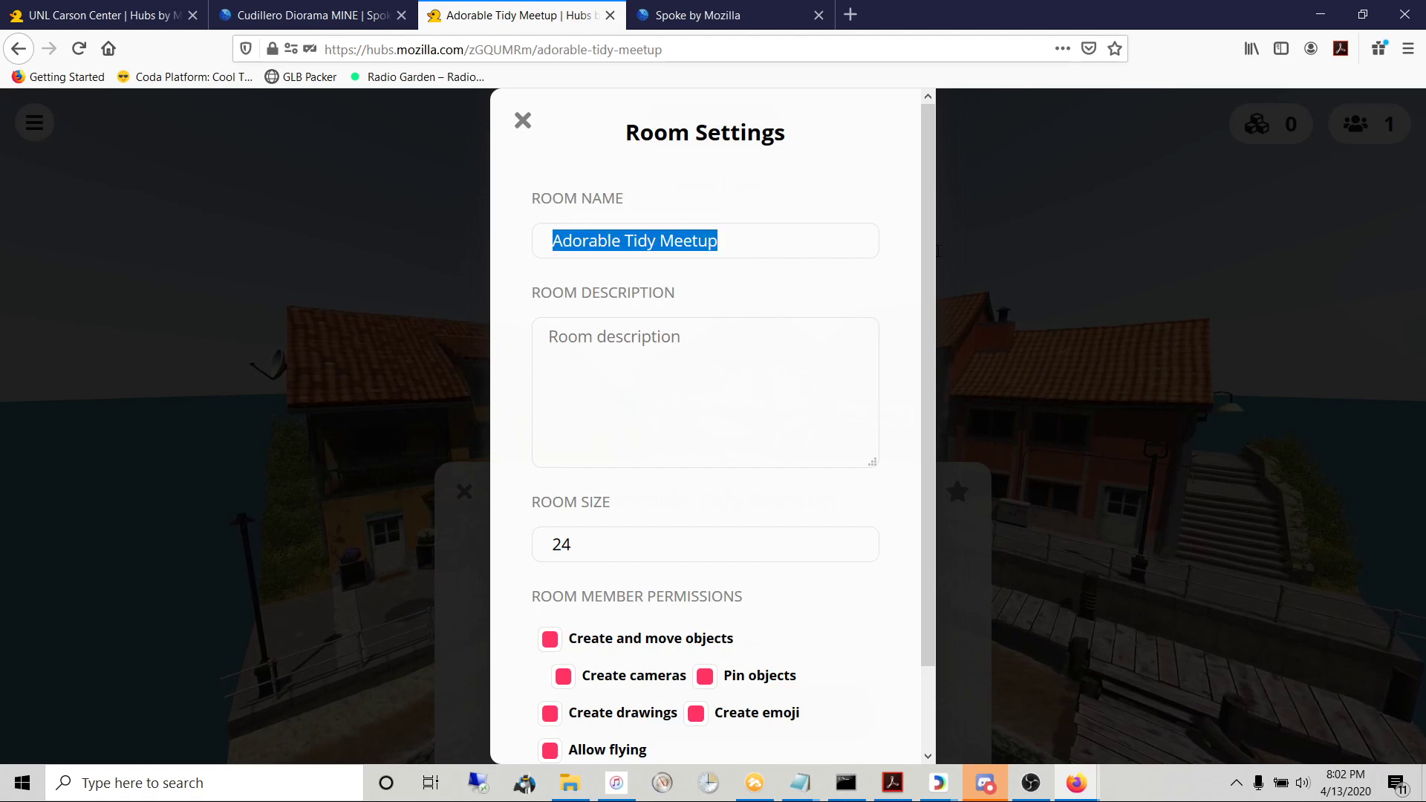
{"action": "type", "text": "Small Town"}
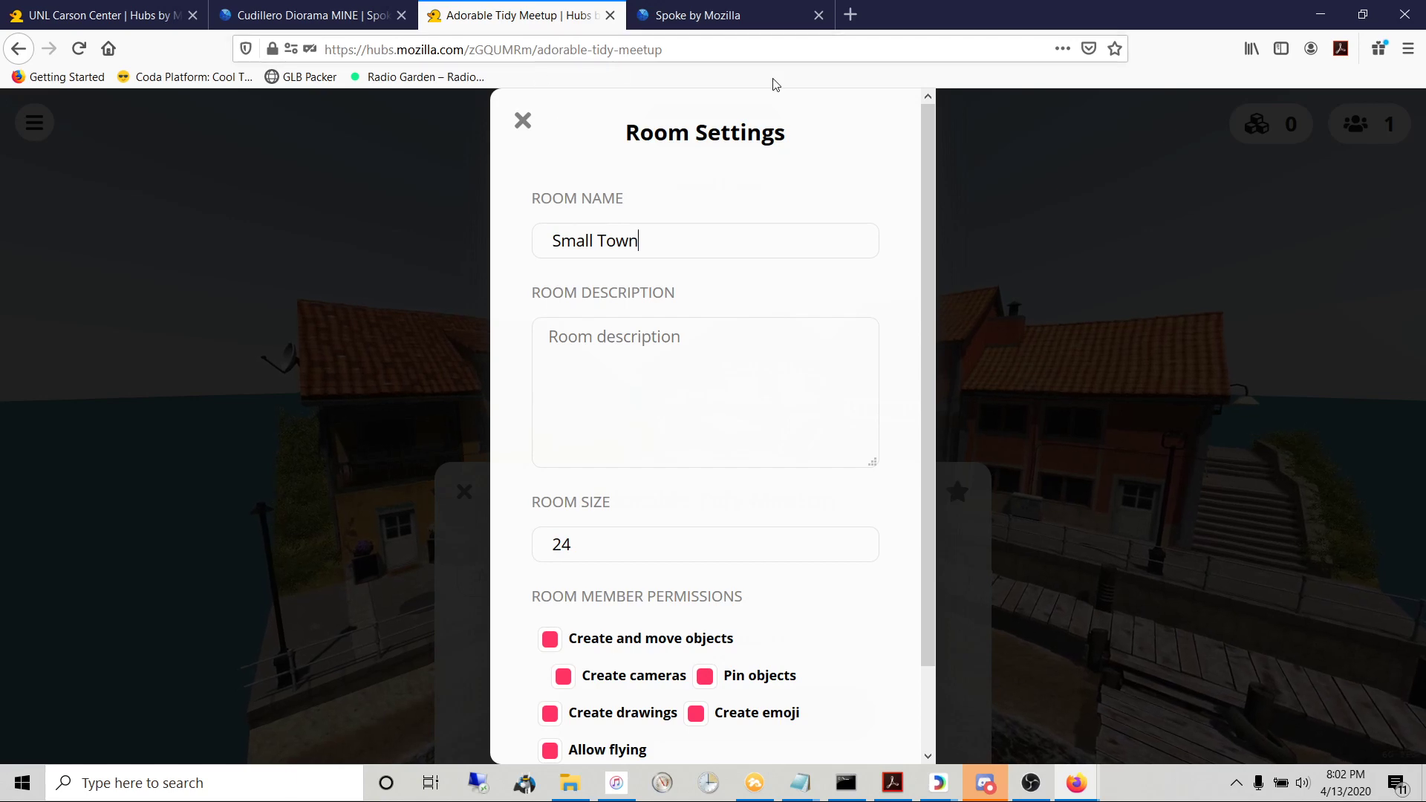
{"action": "scroll", "coordinate": [694, 389], "scroll_direction": "down", "scroll_amount": 1}
{"action": "left_click", "coordinate": [619, 260]}
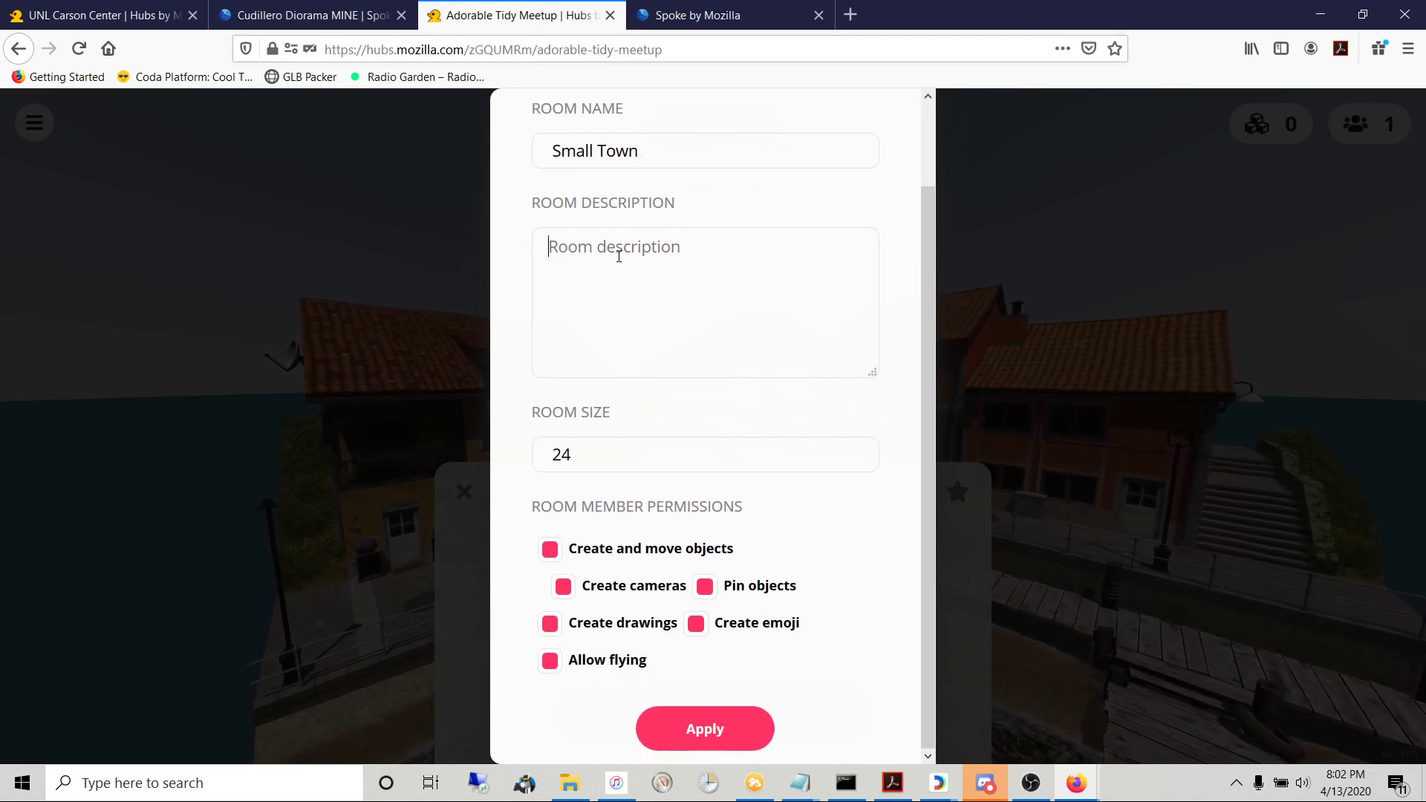
{"action": "type", "text": "Hi"}
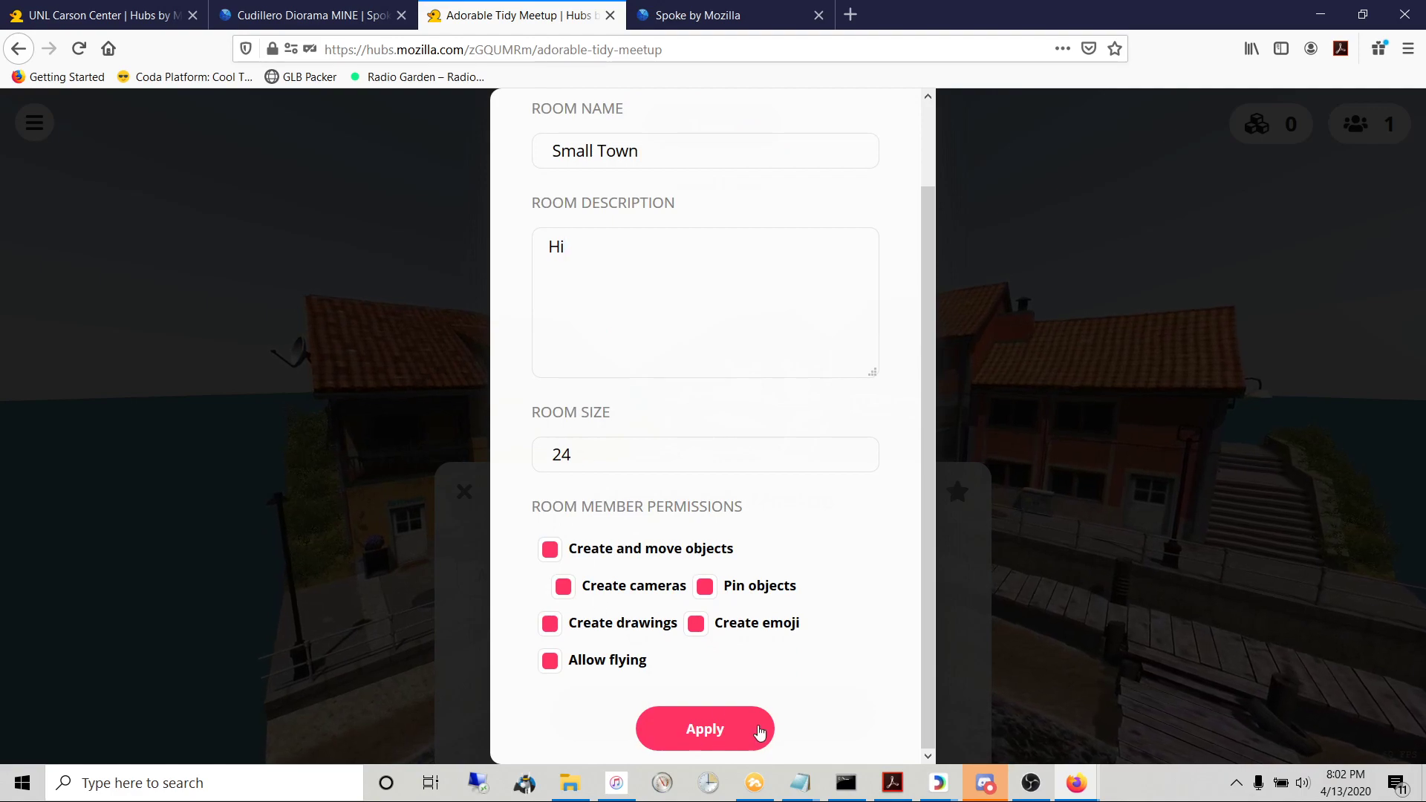
{"action": "left_click", "coordinate": [711, 730]}
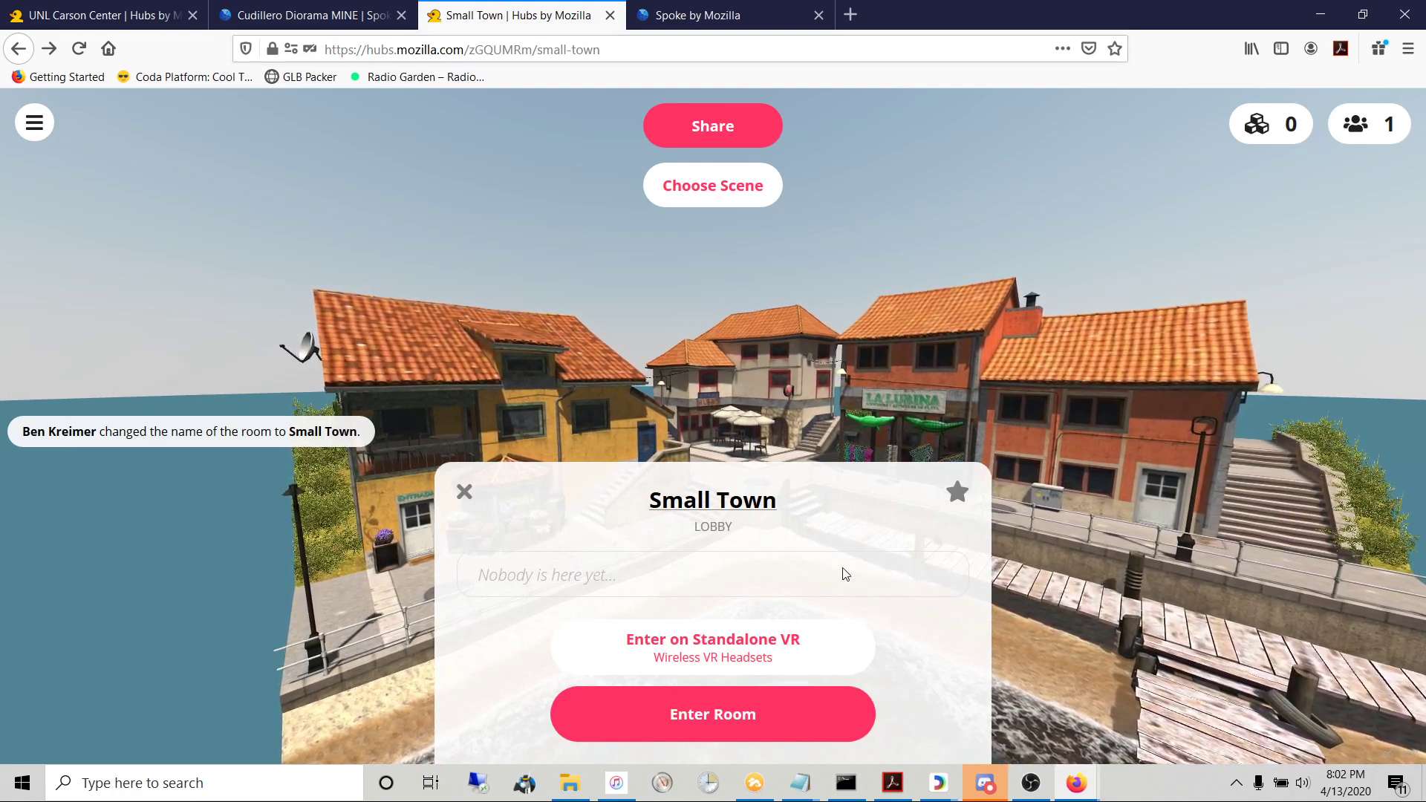
- Test the speaker in the audio setup and enter the Small Town room with the Realtek microphone
{"action": "left_click", "coordinate": [705, 714]}
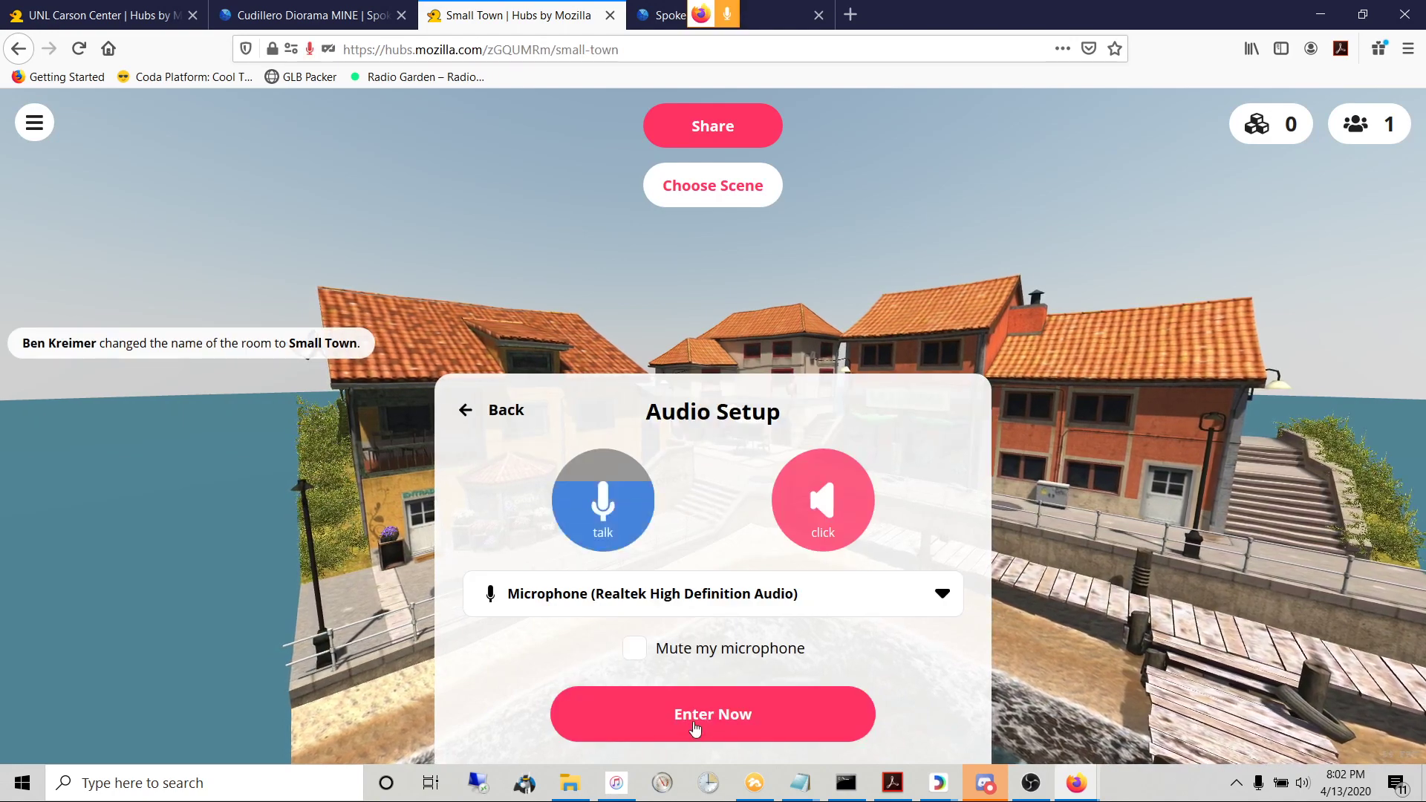
{"action": "left_click", "coordinate": [829, 508]}
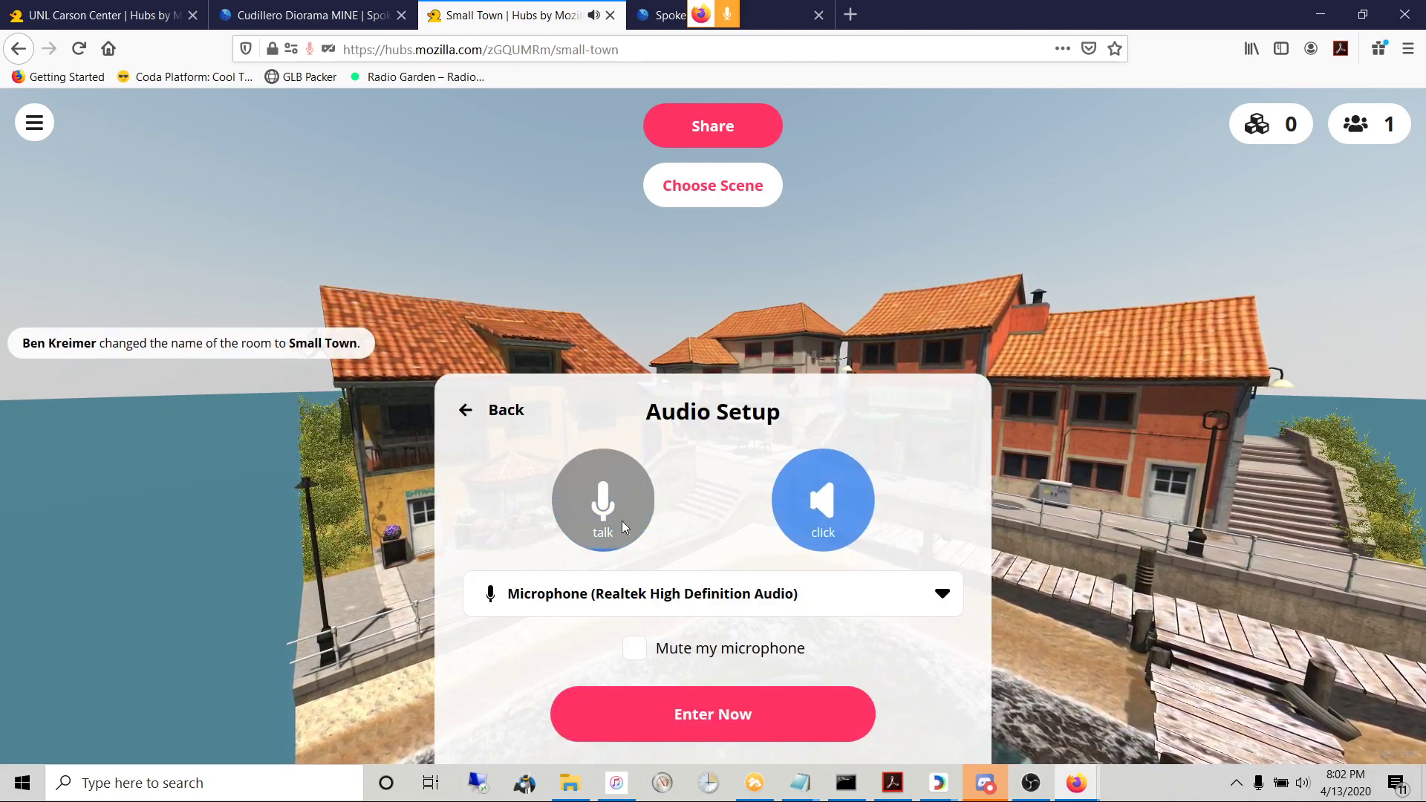
{"action": "left_click", "coordinate": [810, 524]}
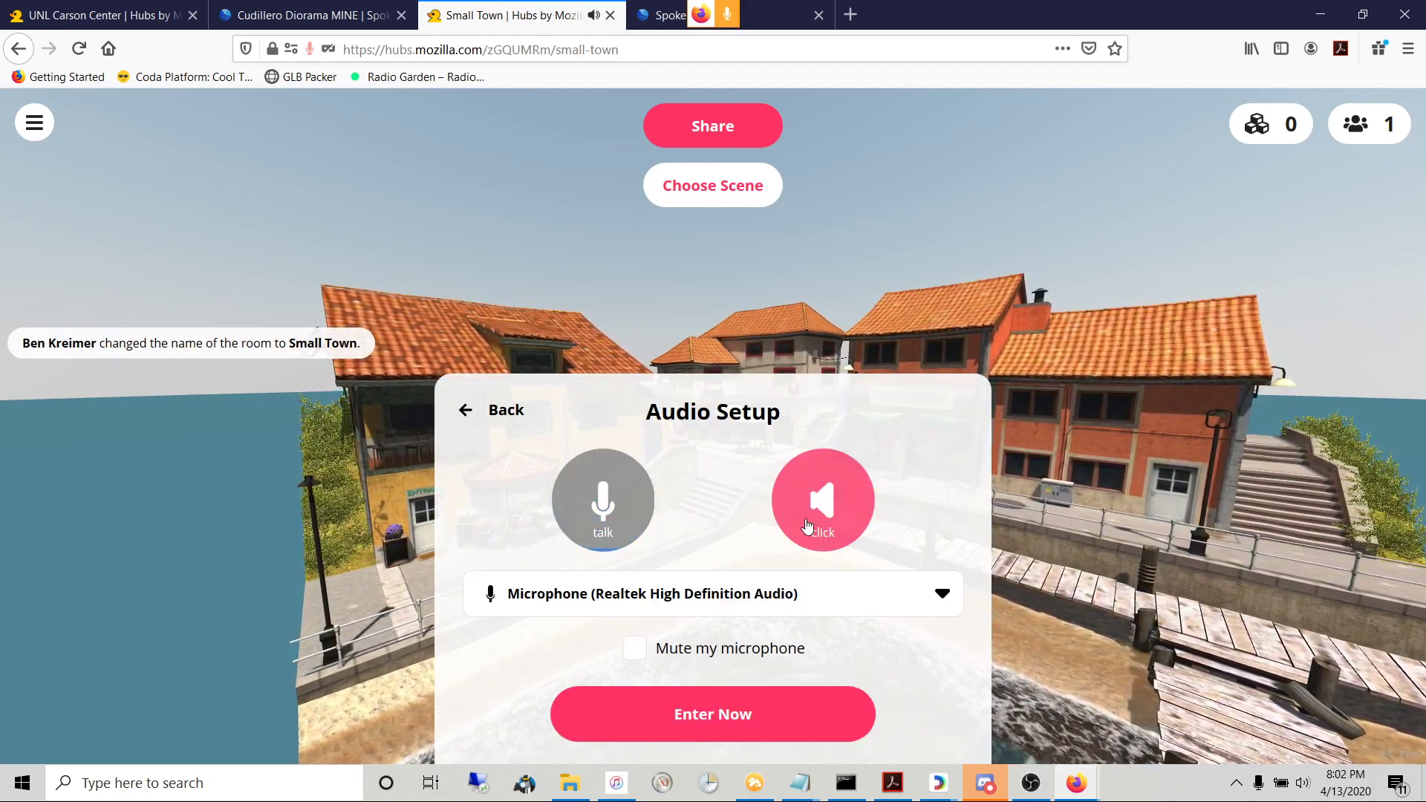
{"action": "left_click", "coordinate": [714, 711]}
- Walk to the foot of the stone stairs and place the Astronaut model from Google Poly in the room
{"action": "left_click_drag", "start_coordinate": [680, 458], "coordinate": [210, 487]}
{"action": "key", "text": "w"}
{"action": "key", "text": "w"}
{"action": "left_click_drag", "start_coordinate": [520, 449], "coordinate": [565, 412]}
{"action": "left_click", "coordinate": [712, 126]}
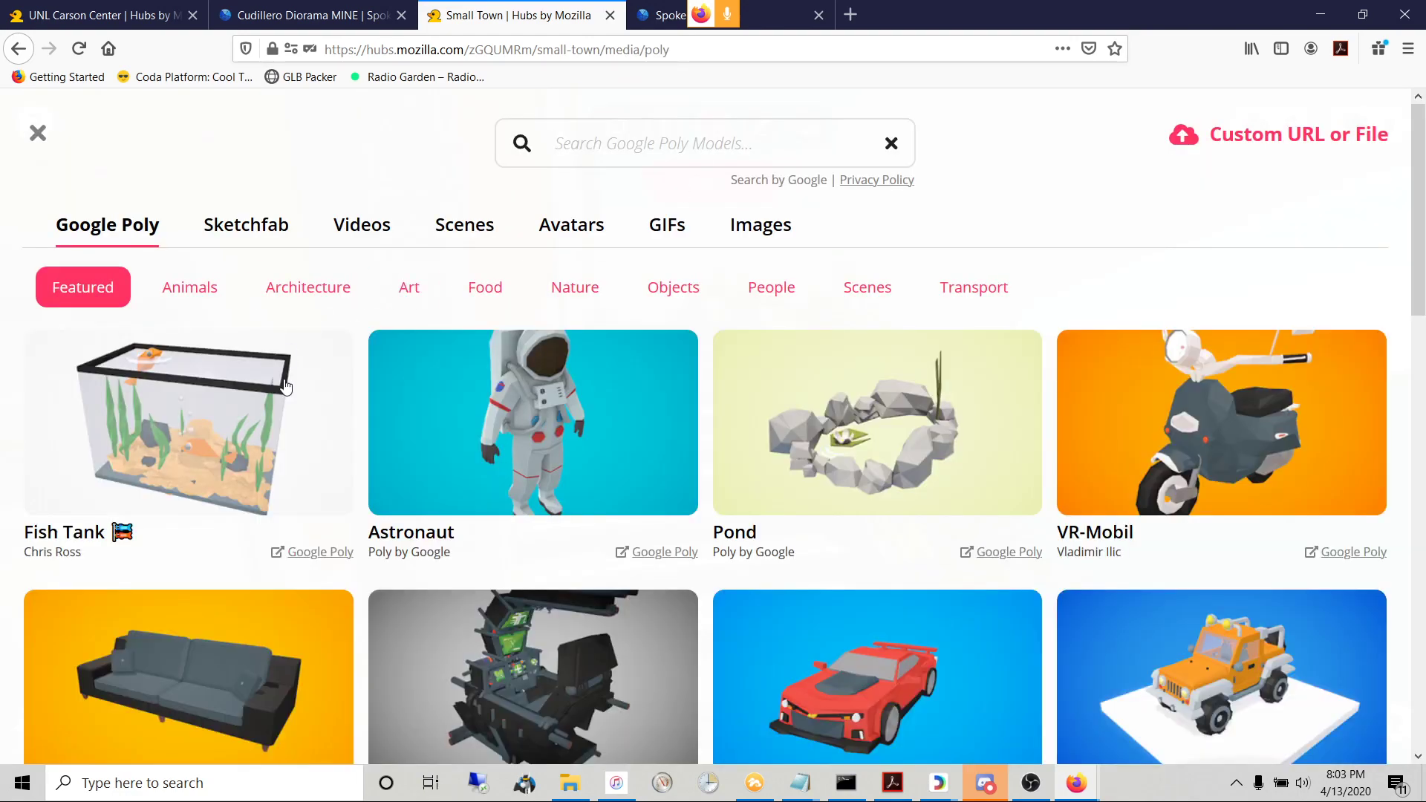
{"action": "left_click", "coordinate": [540, 445]}
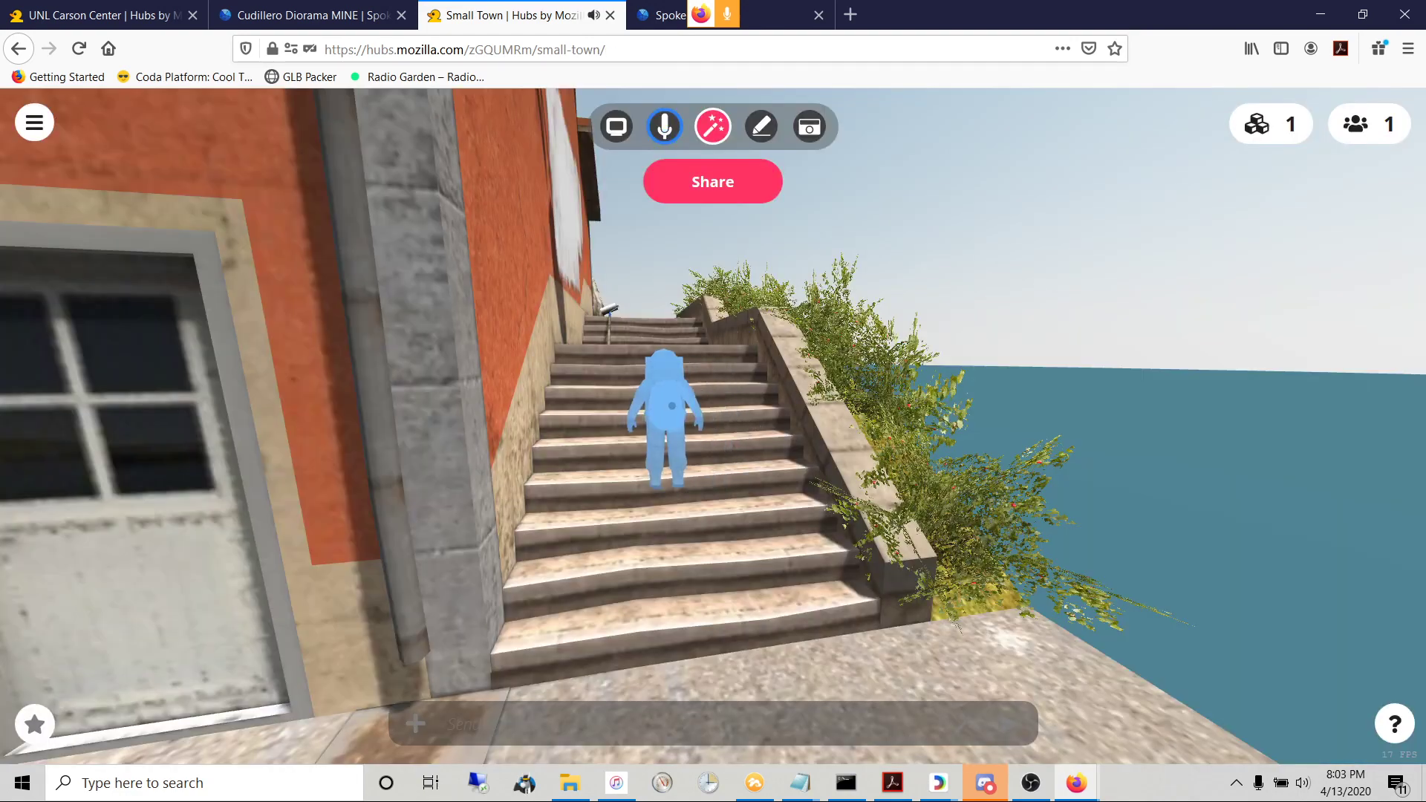
- Look around the waterfront street and close the Small Town room
{"action": "left_click_drag", "start_coordinate": [544, 400], "coordinate": [188, 410]}
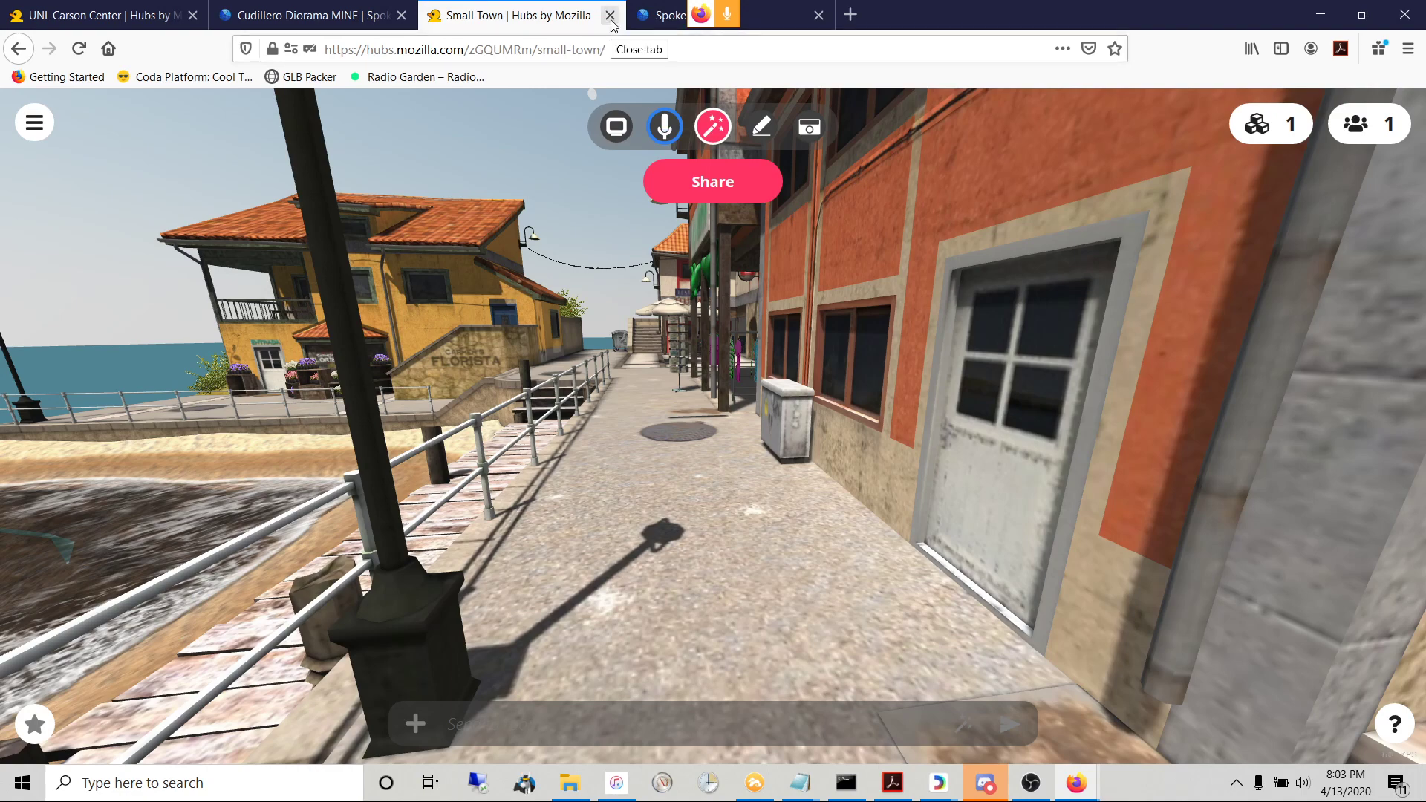
{"action": "left_click_drag", "start_coordinate": [540, 325], "coordinate": [468, 165]}
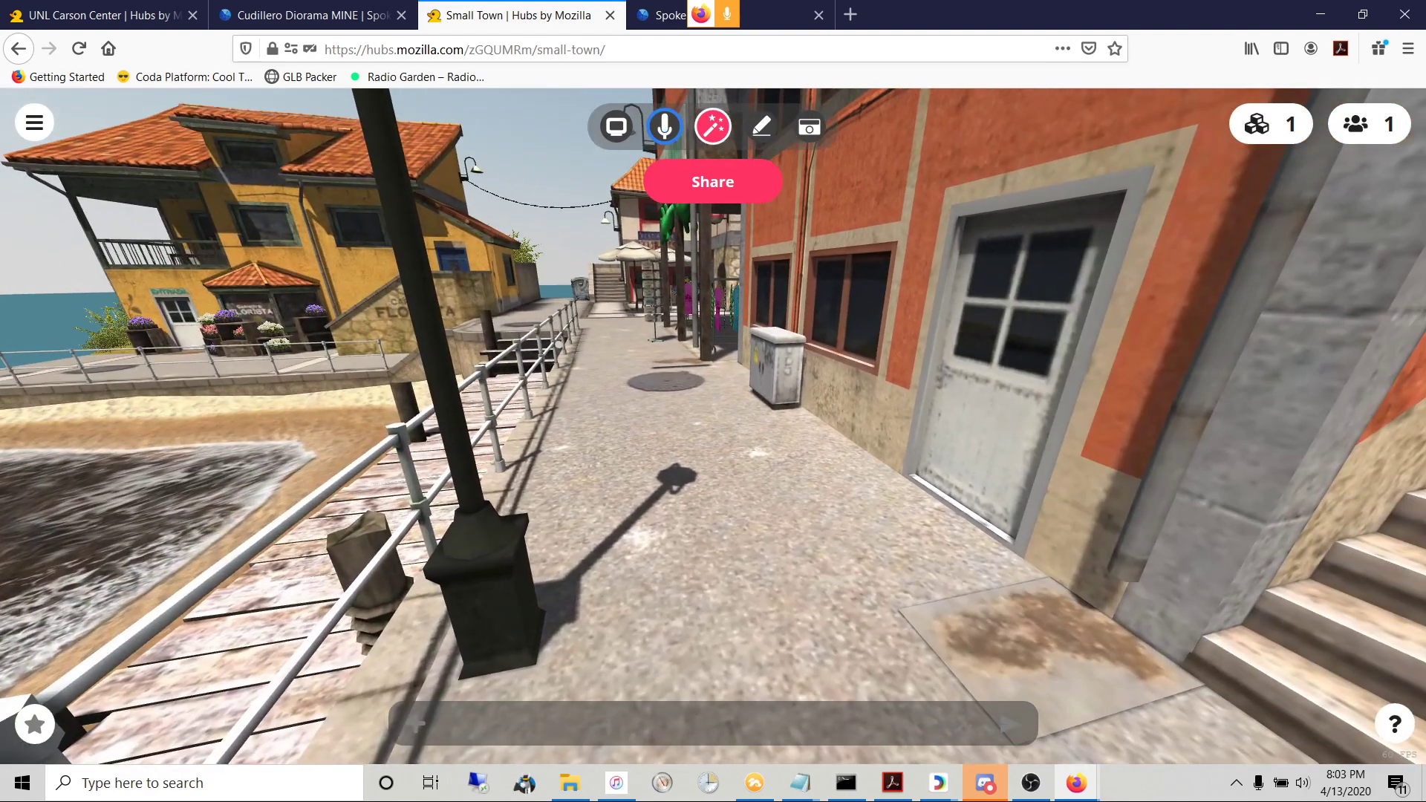
{"action": "left_click", "coordinate": [609, 16]}
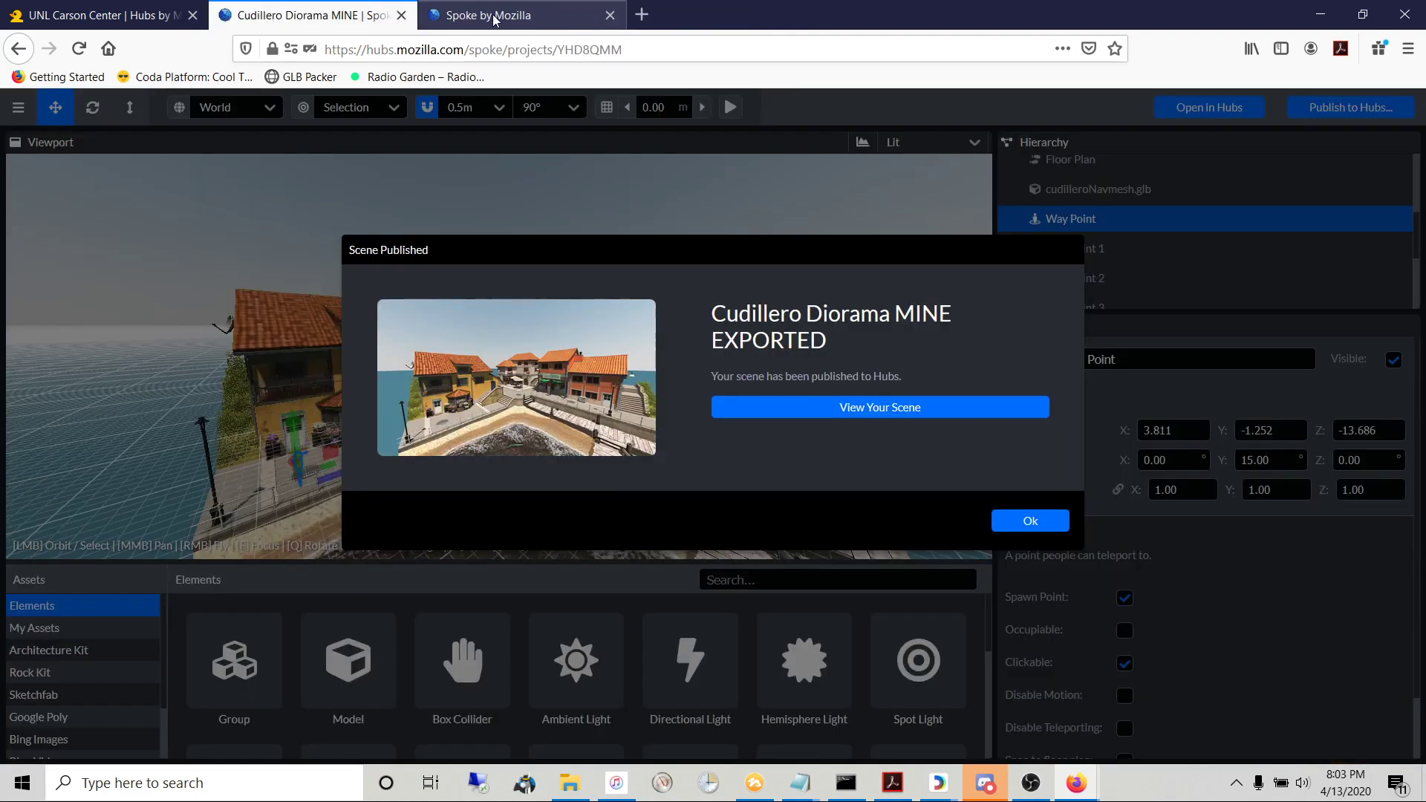
- Return to the featured scenes in Spoke and create a new project from the Crater scene
{"action": "left_click", "coordinate": [495, 16]}
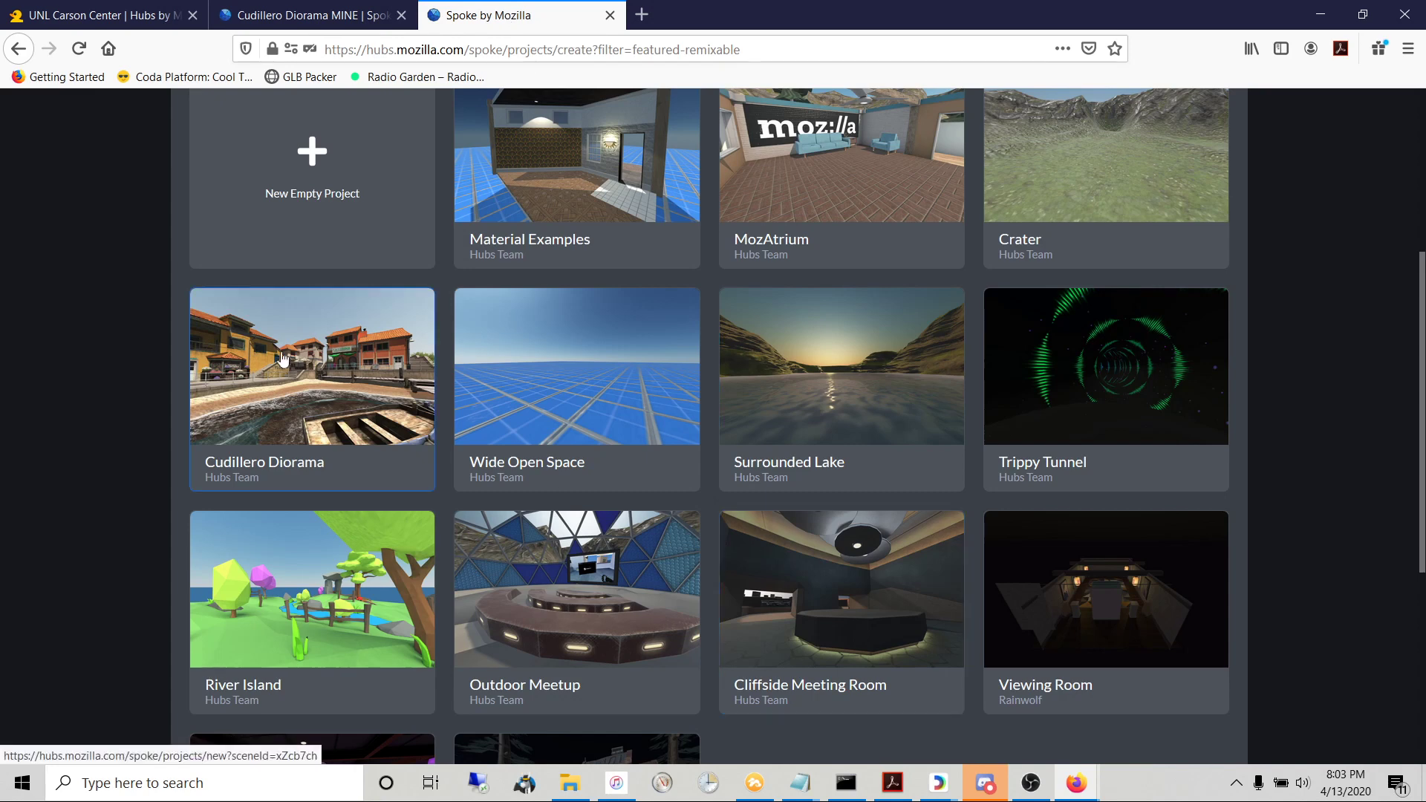
{"action": "scroll", "coordinate": [572, 509], "scroll_direction": "up", "scroll_amount": 2}
{"action": "scroll", "coordinate": [572, 510], "scroll_direction": "up", "scroll_amount": 1}
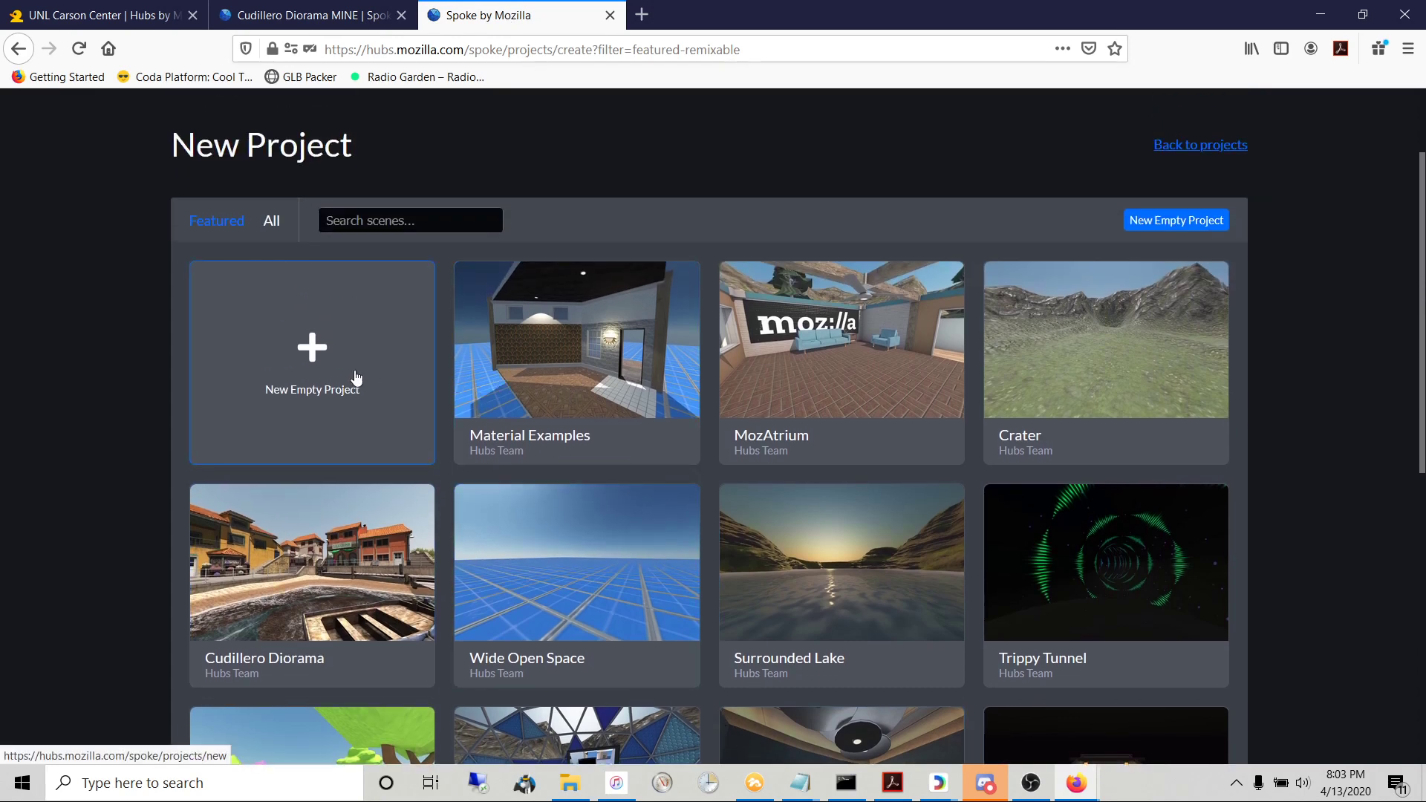
{"action": "scroll", "coordinate": [357, 379], "scroll_direction": "up", "scroll_amount": 2}
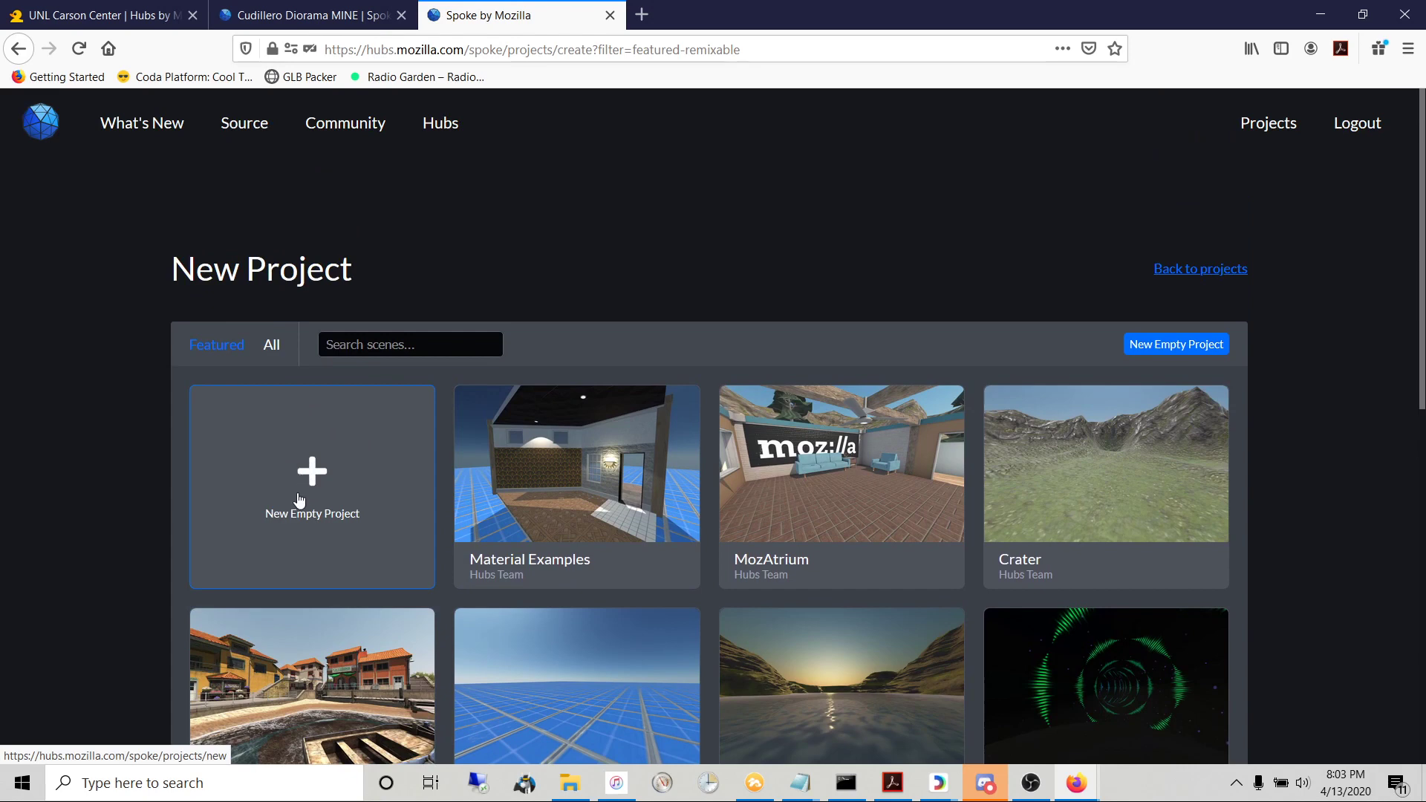
{"action": "scroll", "coordinate": [300, 475], "scroll_direction": "down", "scroll_amount": 2}
{"action": "left_click", "coordinate": [296, 383]}
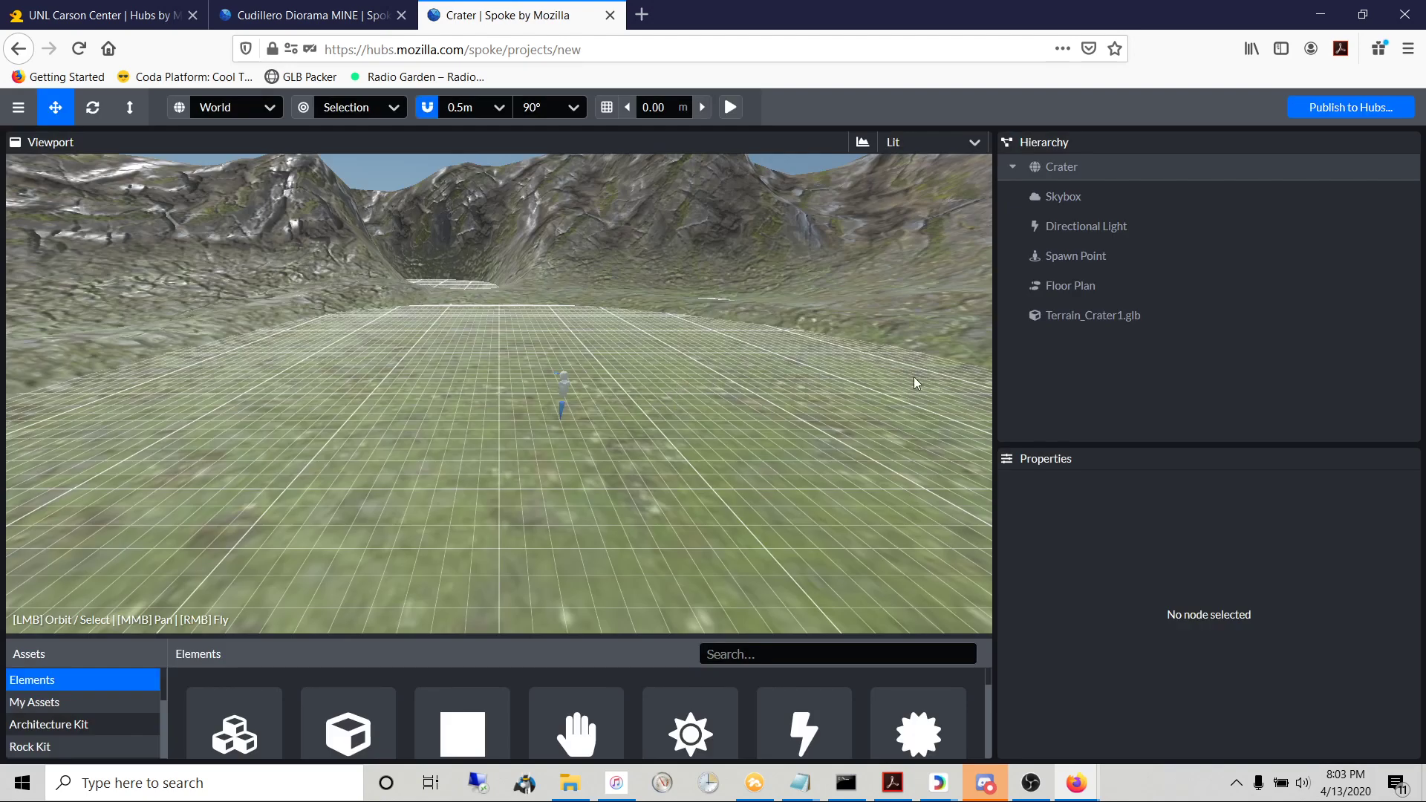
- Select the Terrain_Crater1.glb model and hide and show it twice to check what it contributes to the scene
{"action": "left_click", "coordinate": [1046, 315]}
{"action": "left_click_drag", "start_coordinate": [582, 379], "coordinate": [732, 366]}
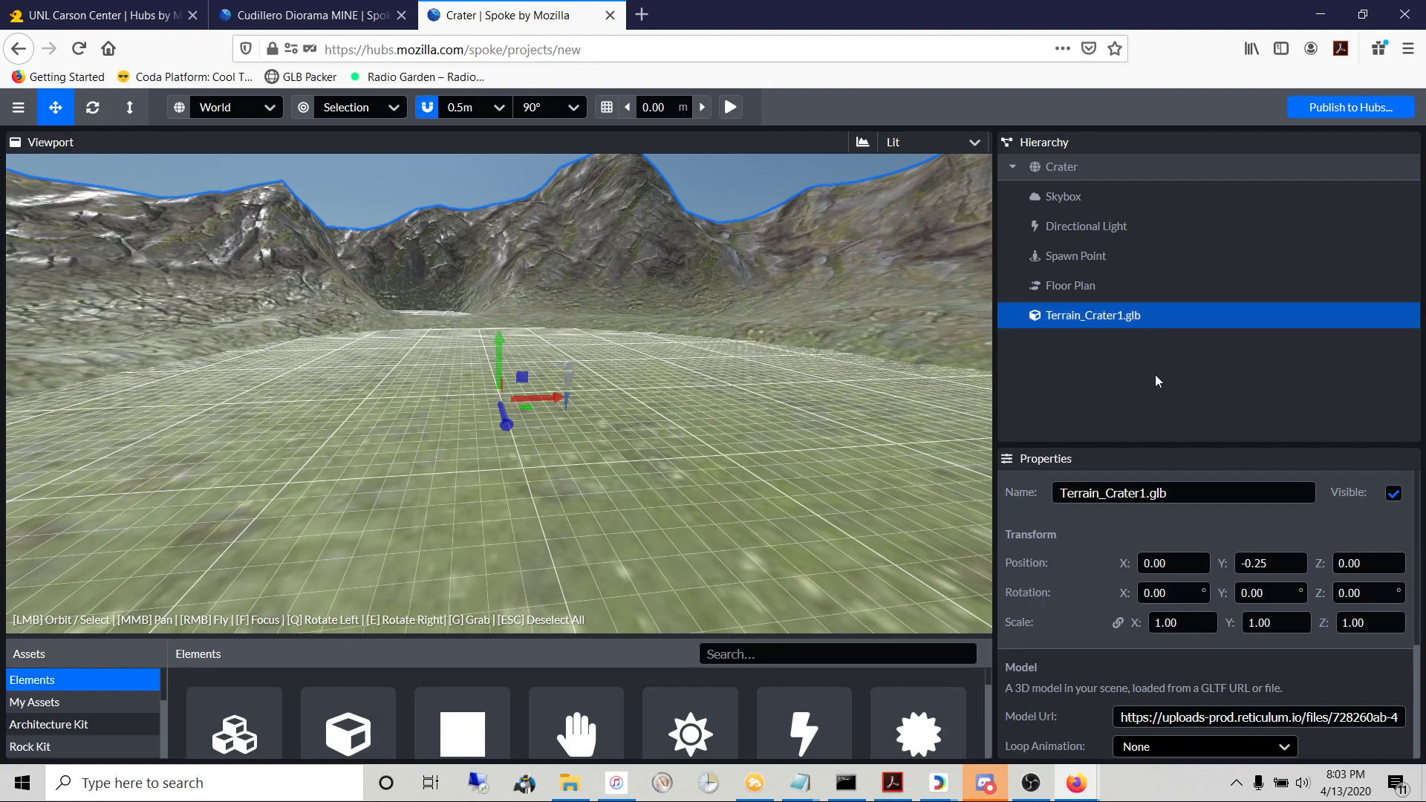
{"action": "left_click", "coordinate": [1394, 495]}
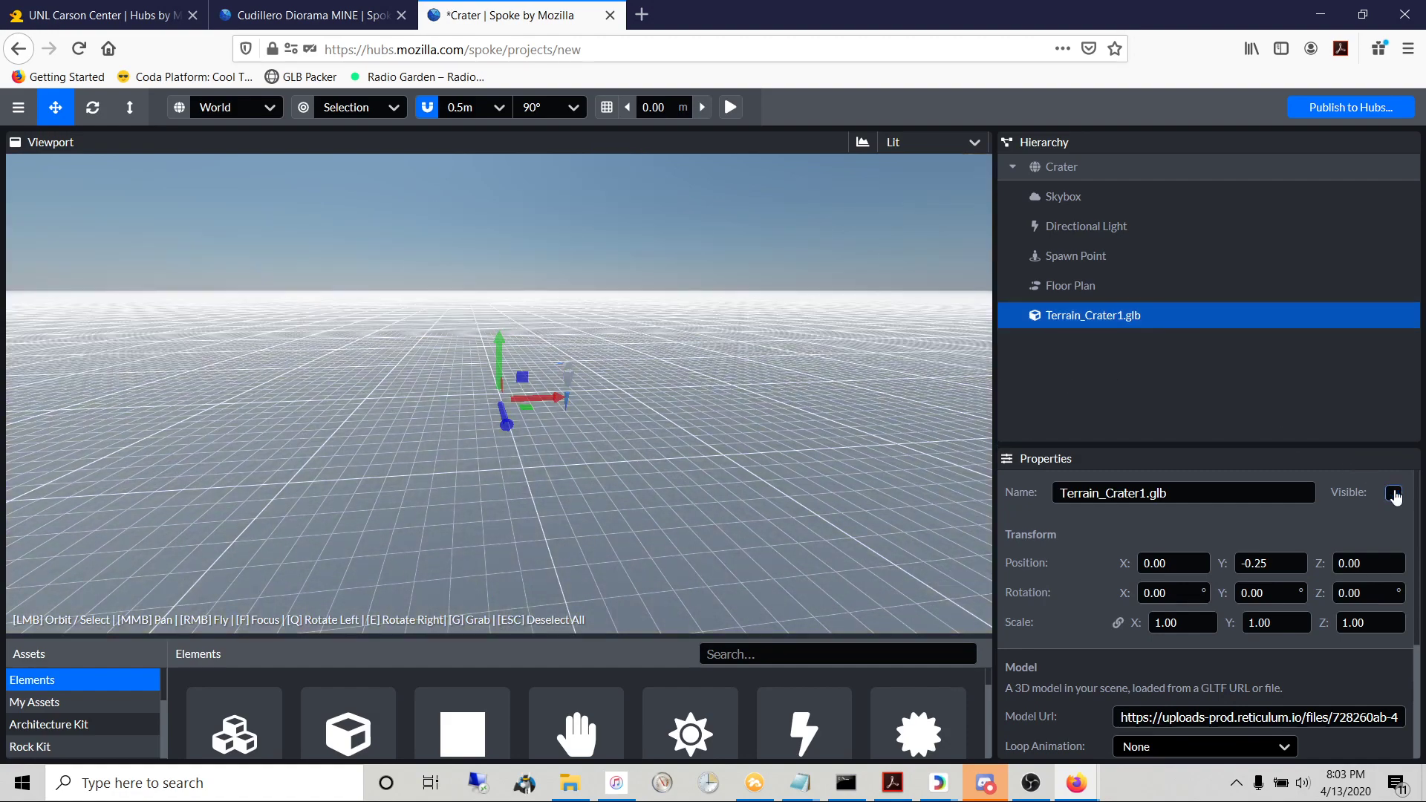
{"action": "left_click", "coordinate": [1394, 495]}
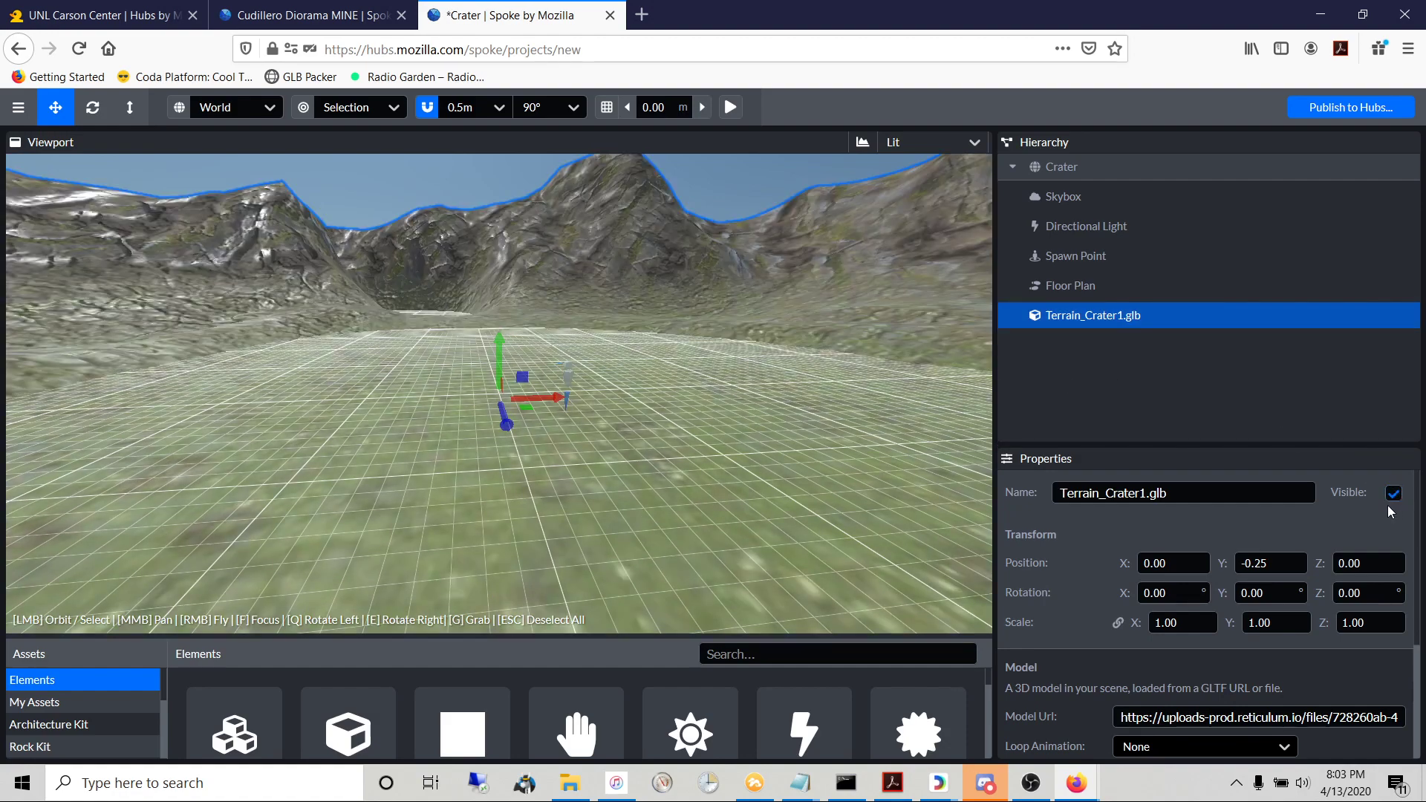
{"action": "left_click", "coordinate": [1394, 495]}
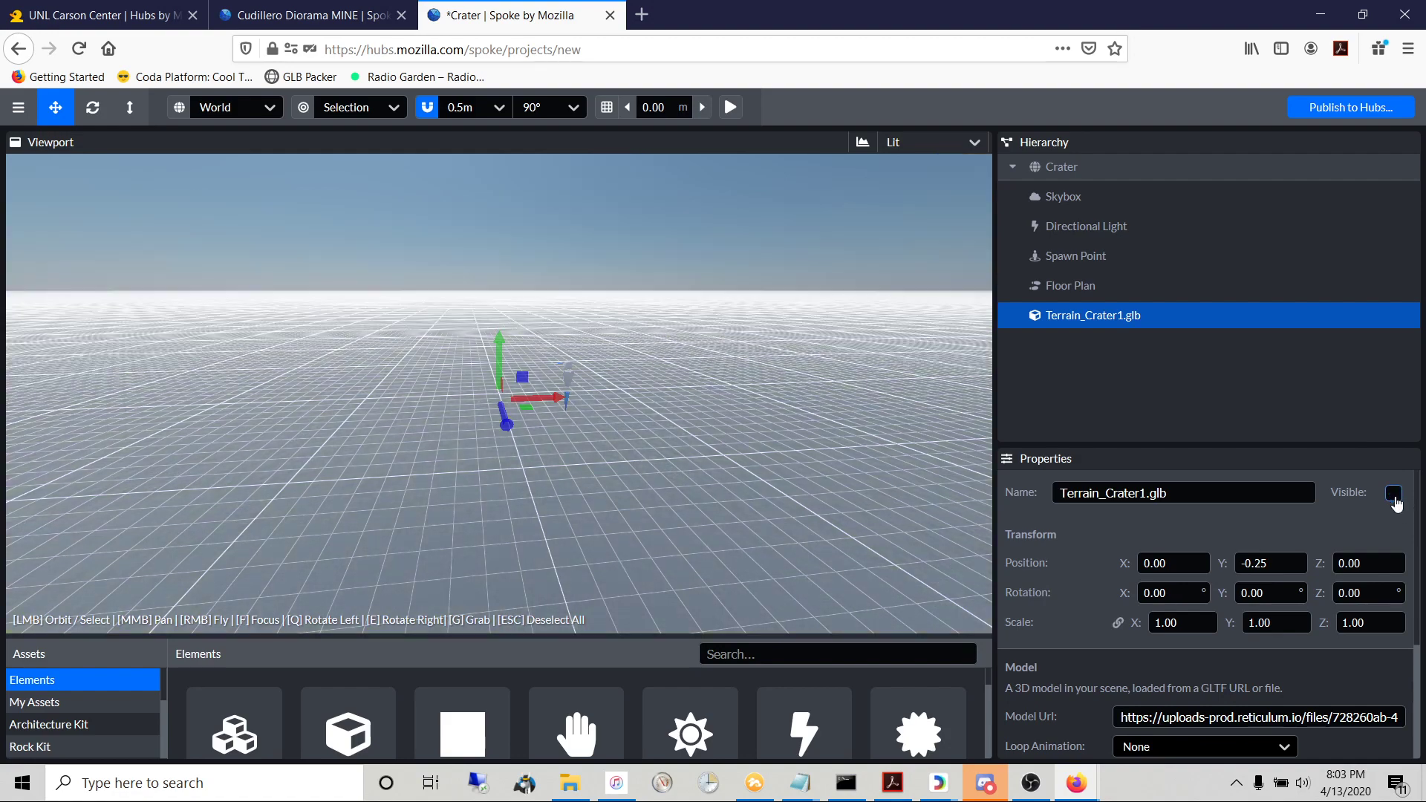
{"action": "left_click", "coordinate": [1393, 496]}
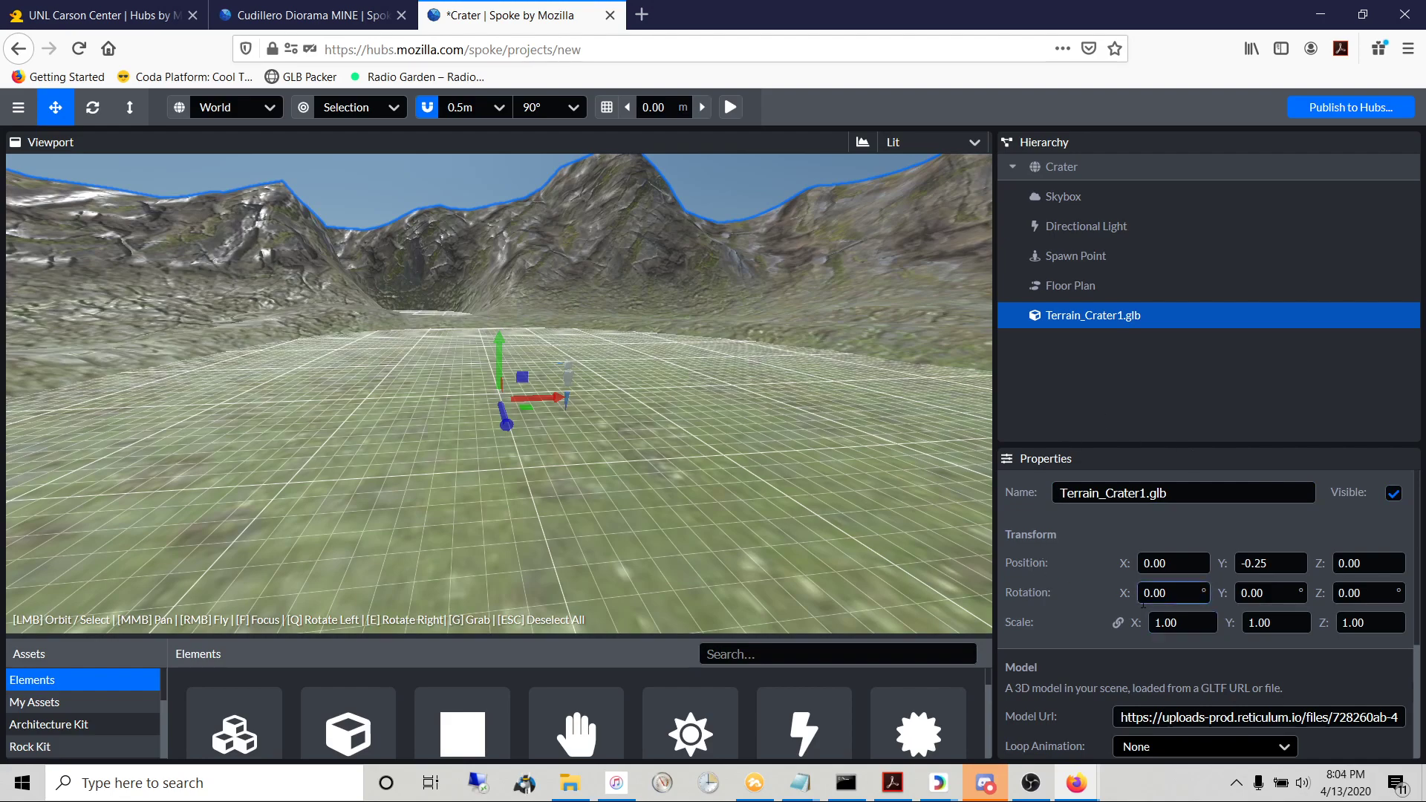
- Try tilting the crater terrain to an X rotation of -66° and reset the rotation to 0
{"action": "mouse_move", "coordinate": [1128, 593]}
{"action": "left_mouse_down"}
{"action": "mouse_move", "coordinate": [1149, 594]}
{"action": "mouse_move", "coordinate": [1121, 594]}
{"action": "left_mouse_up"}
{"action": "left_click", "coordinate": [1166, 600]}
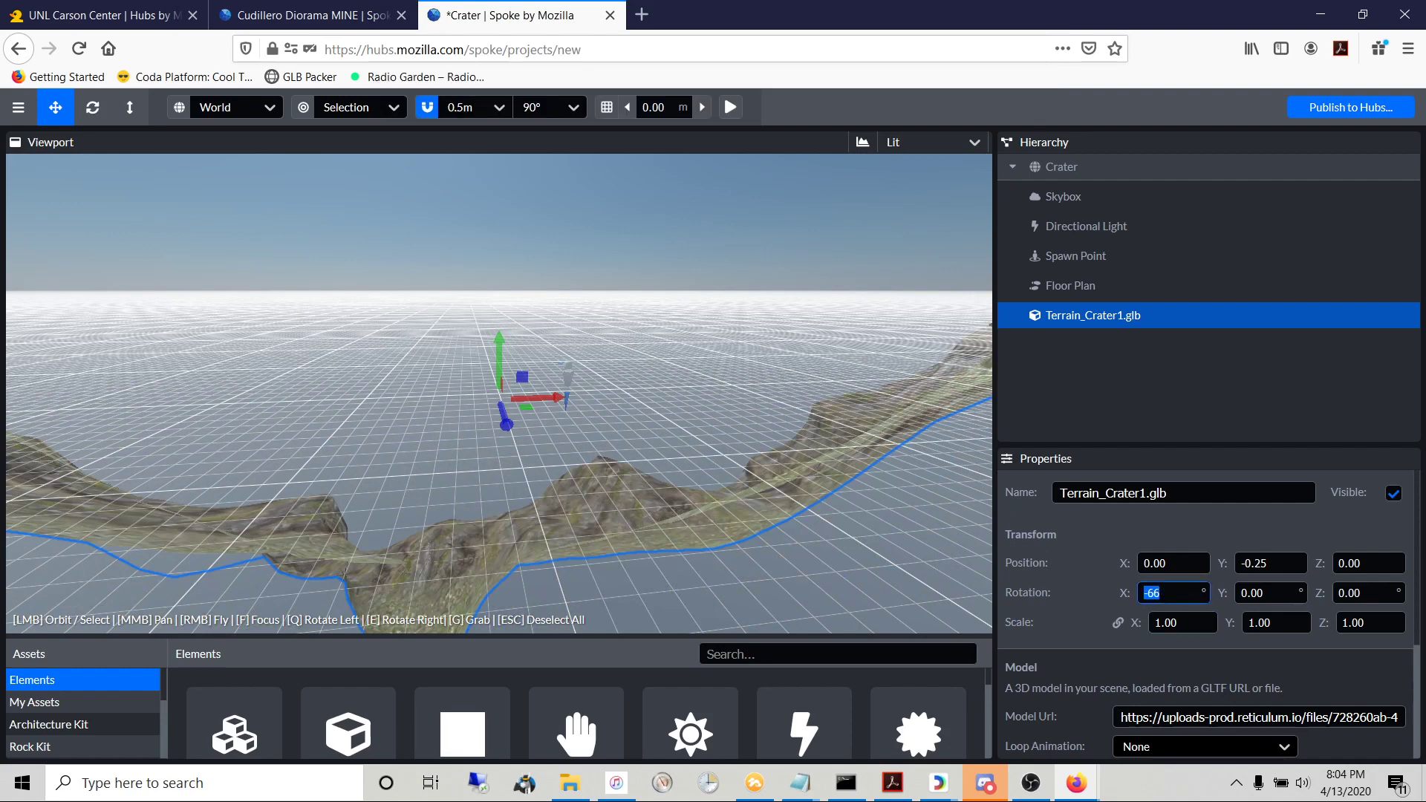
{"action": "type", "text": "0"}
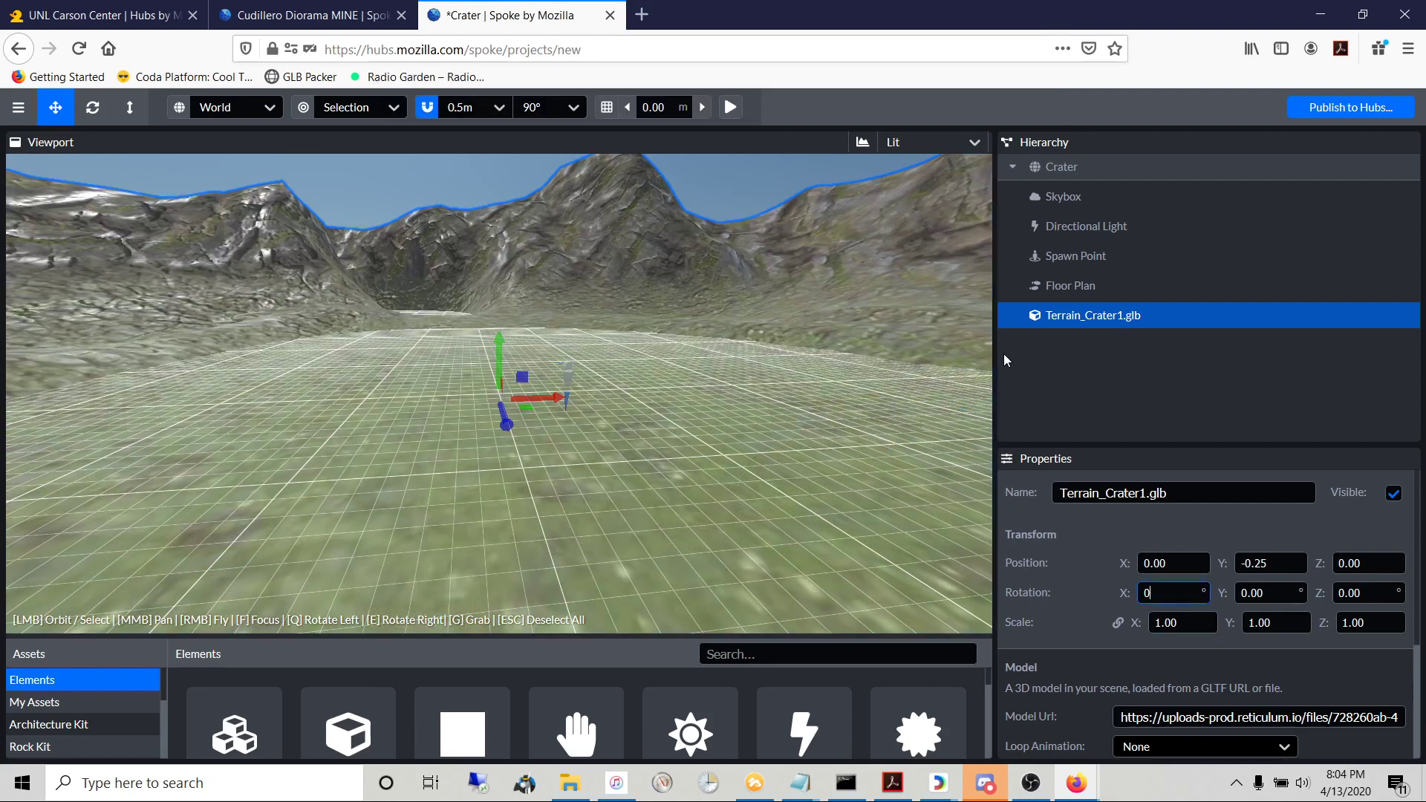
- Focus on the spawn point and the directional light and examine each in the scene
{"action": "double_click", "coordinate": [1037, 255]}
{"action": "left_click_drag", "start_coordinate": [621, 378], "coordinate": [536, 402]}
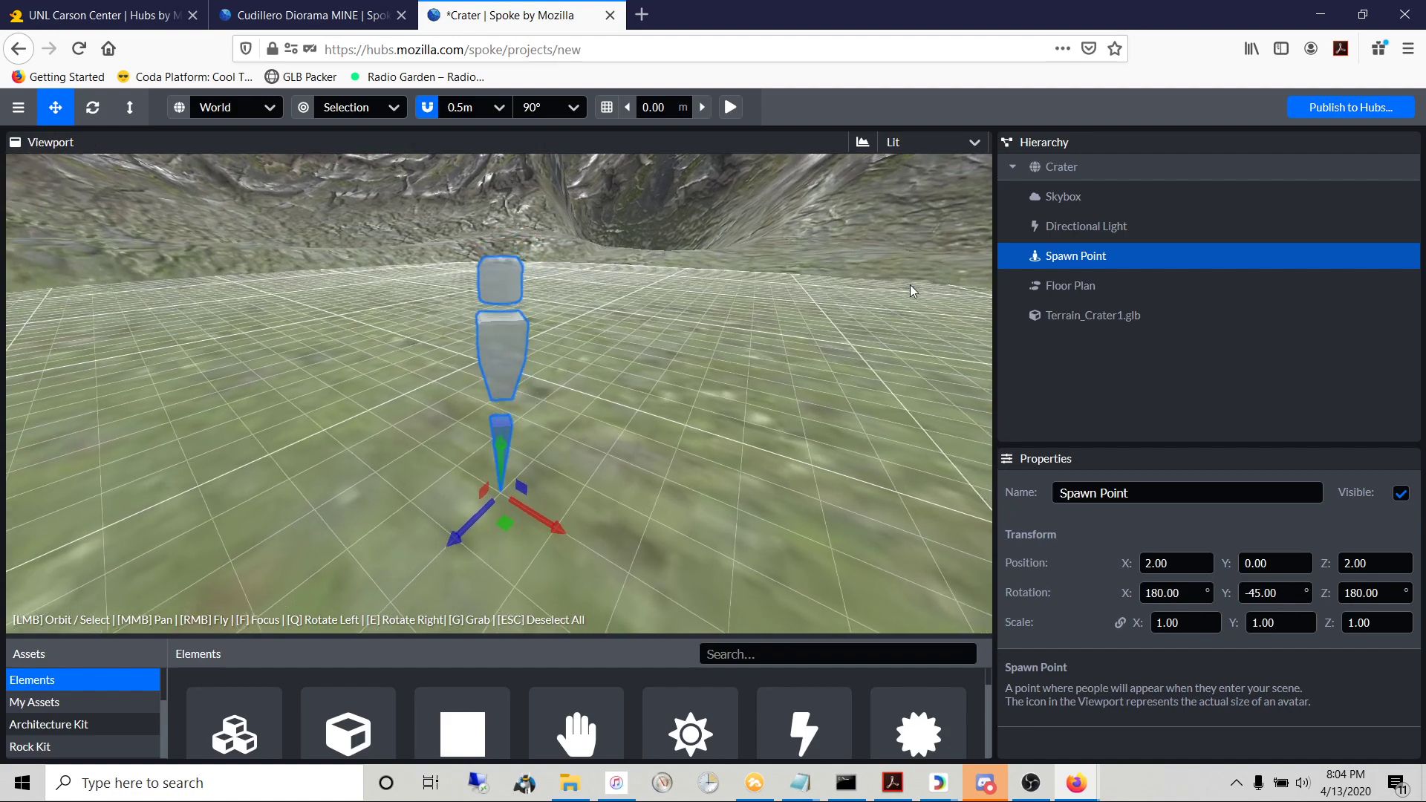
{"action": "double_click", "coordinate": [1034, 230]}
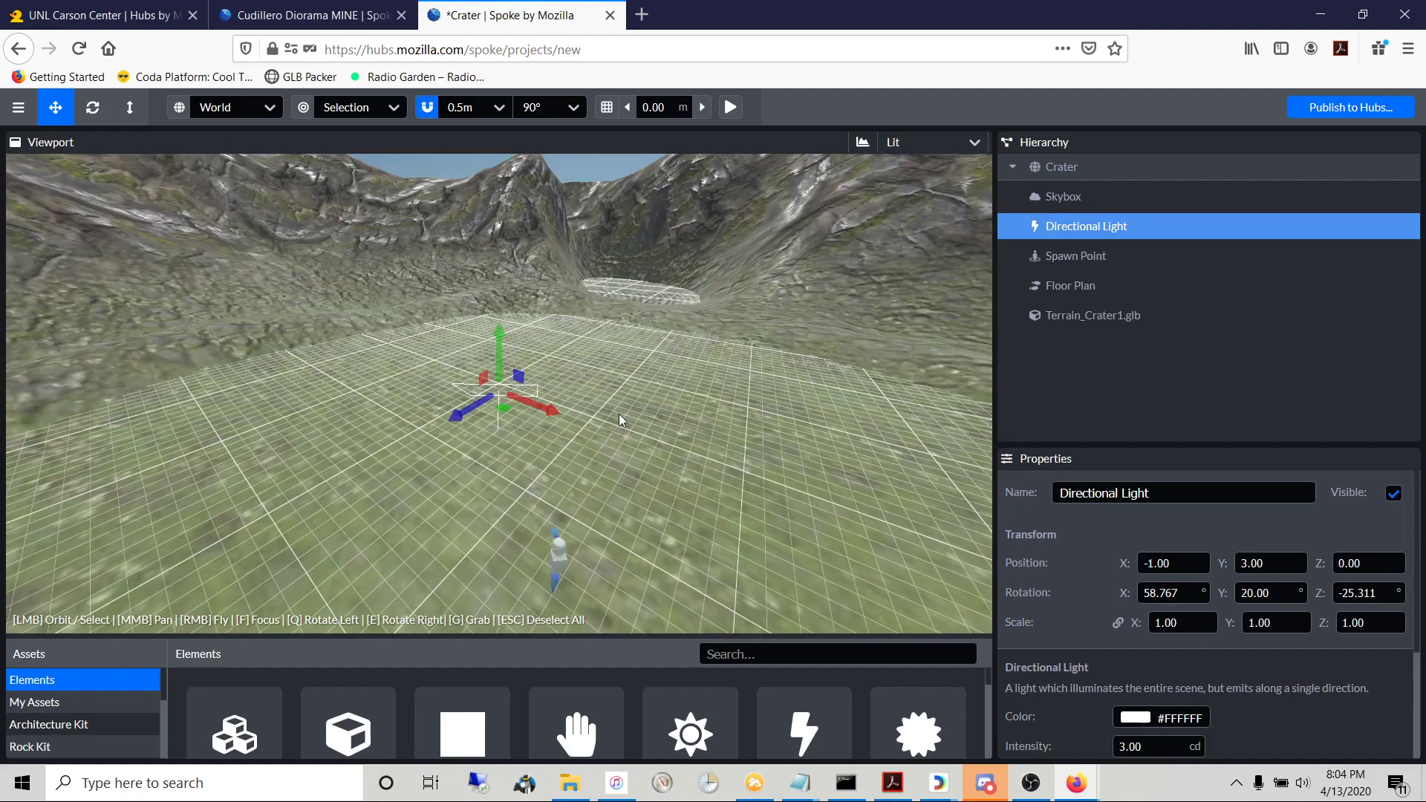
{"action": "left_click_drag", "start_coordinate": [617, 413], "coordinate": [826, 446]}
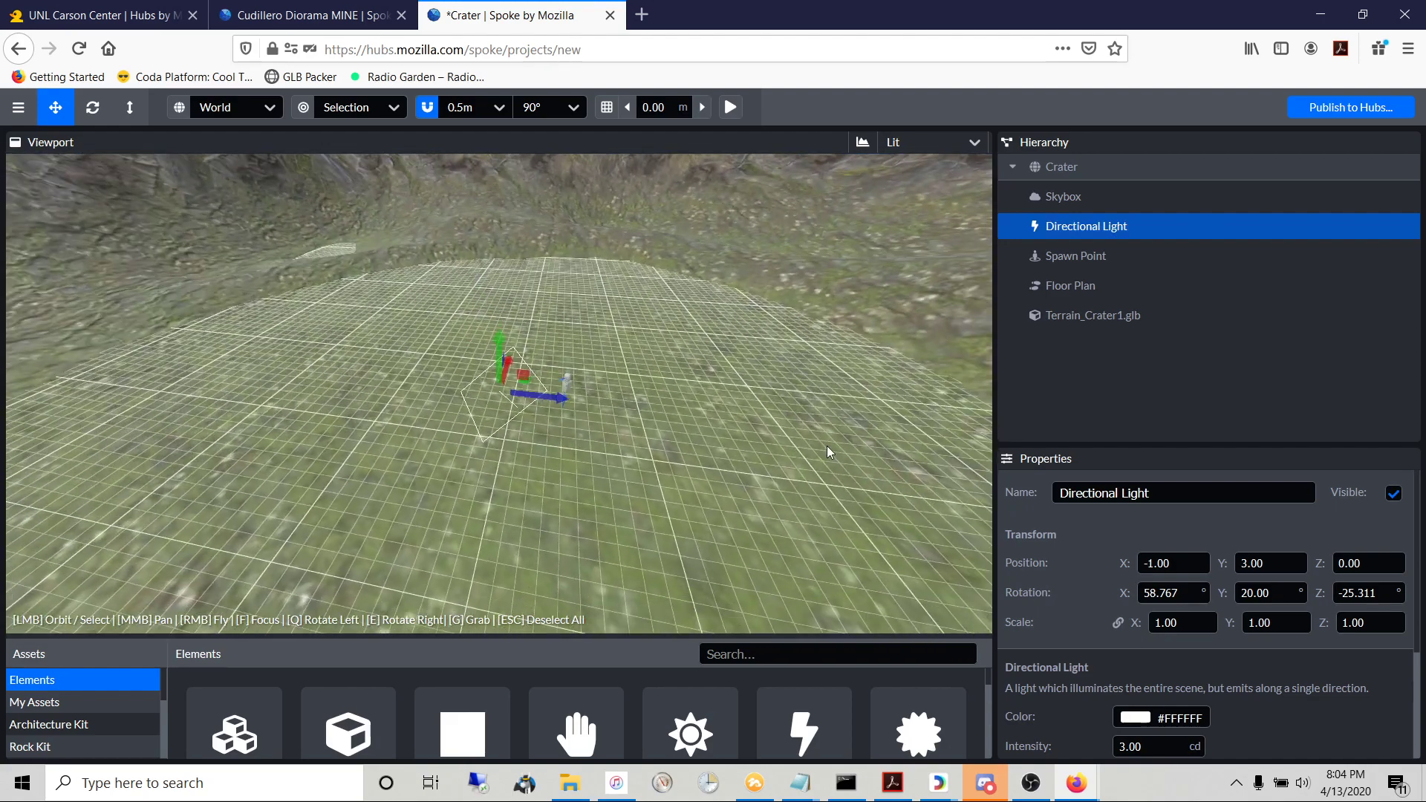
- Focus on the skybox, toggle its visibility off and on, and examine it from another angle
{"action": "double_click", "coordinate": [1036, 197]}
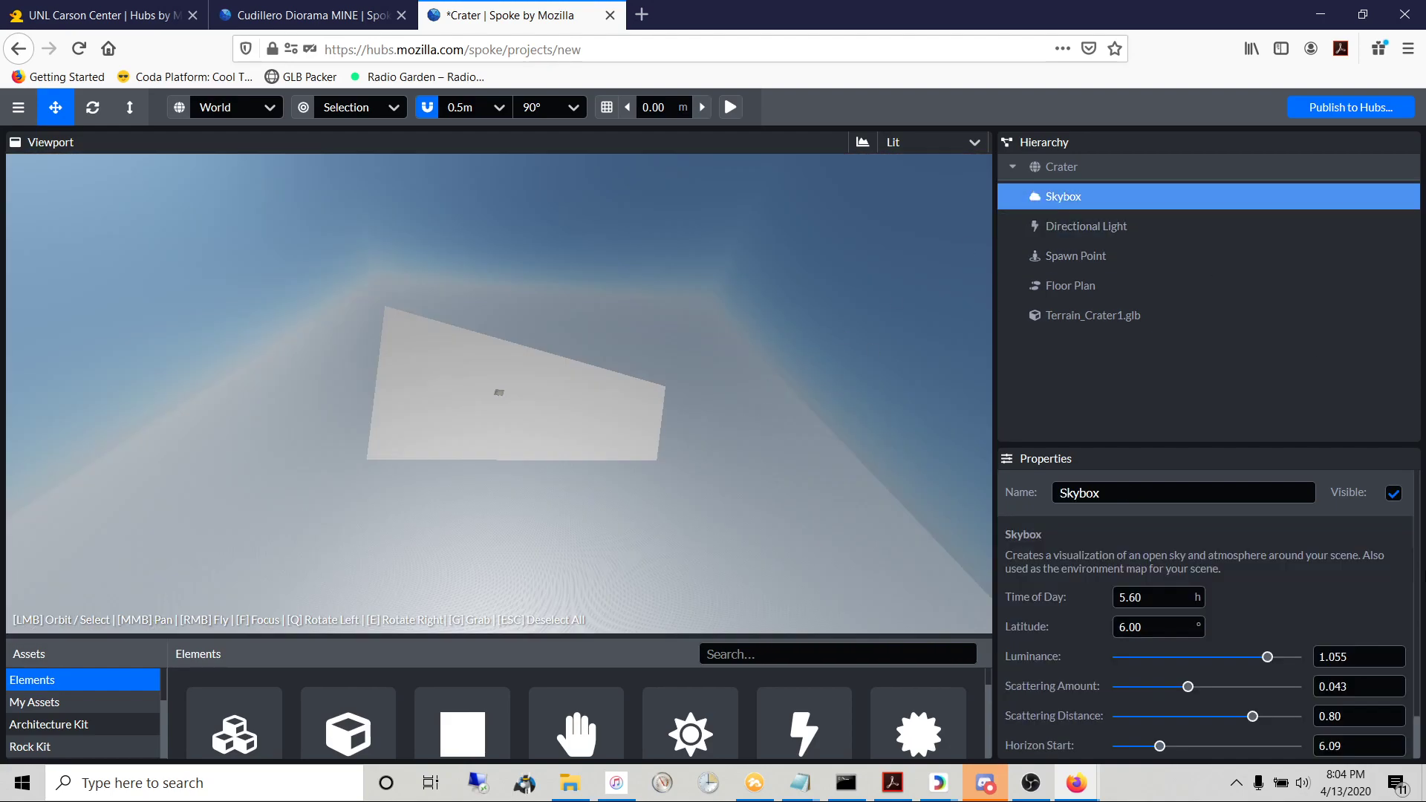
{"action": "left_click", "coordinate": [1393, 494]}
{"action": "left_click", "coordinate": [1393, 495]}
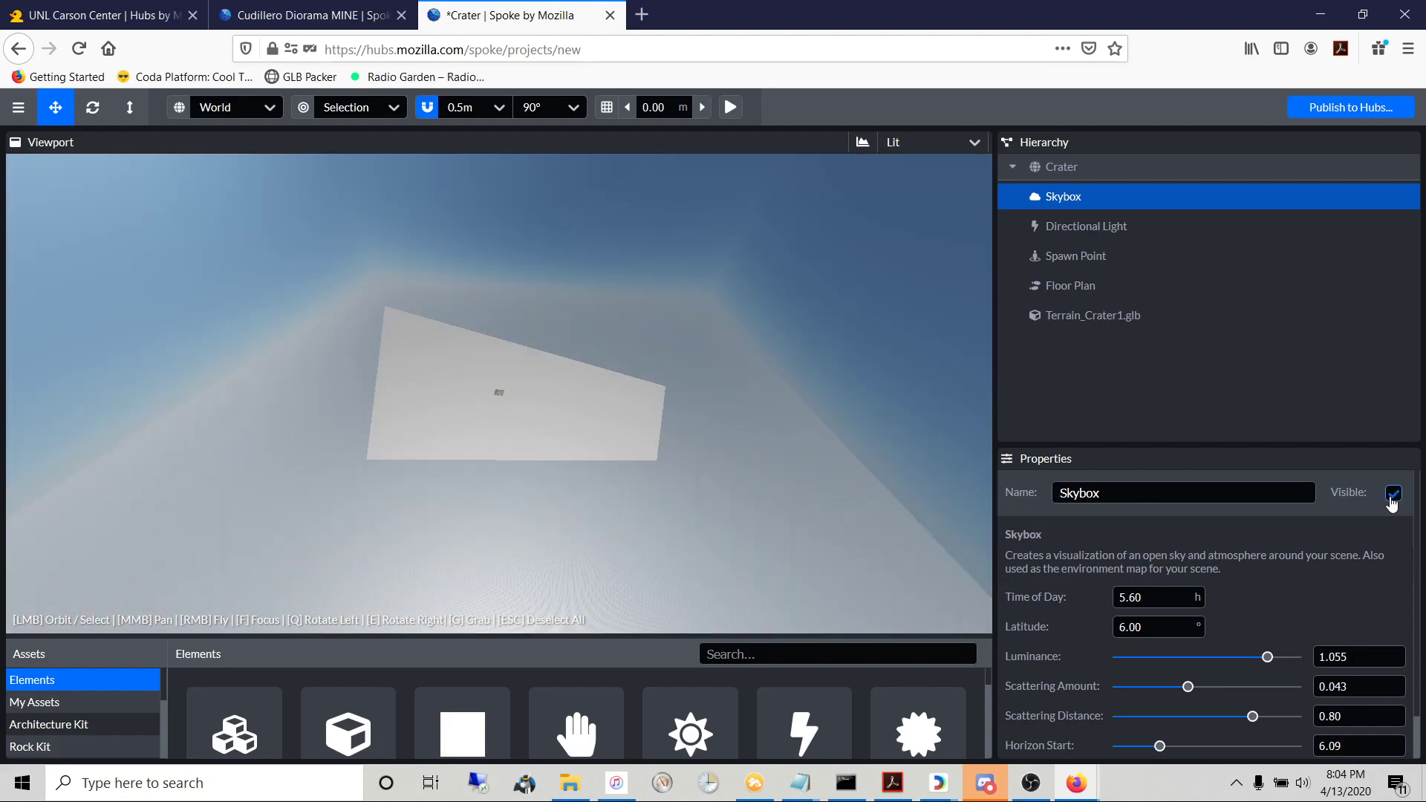
{"action": "left_click_drag", "start_coordinate": [837, 434], "coordinate": [626, 440]}
- Focus on the crater terrain and examine its overall shape and the surrounding mountains up close
{"action": "double_click", "coordinate": [1047, 315]}
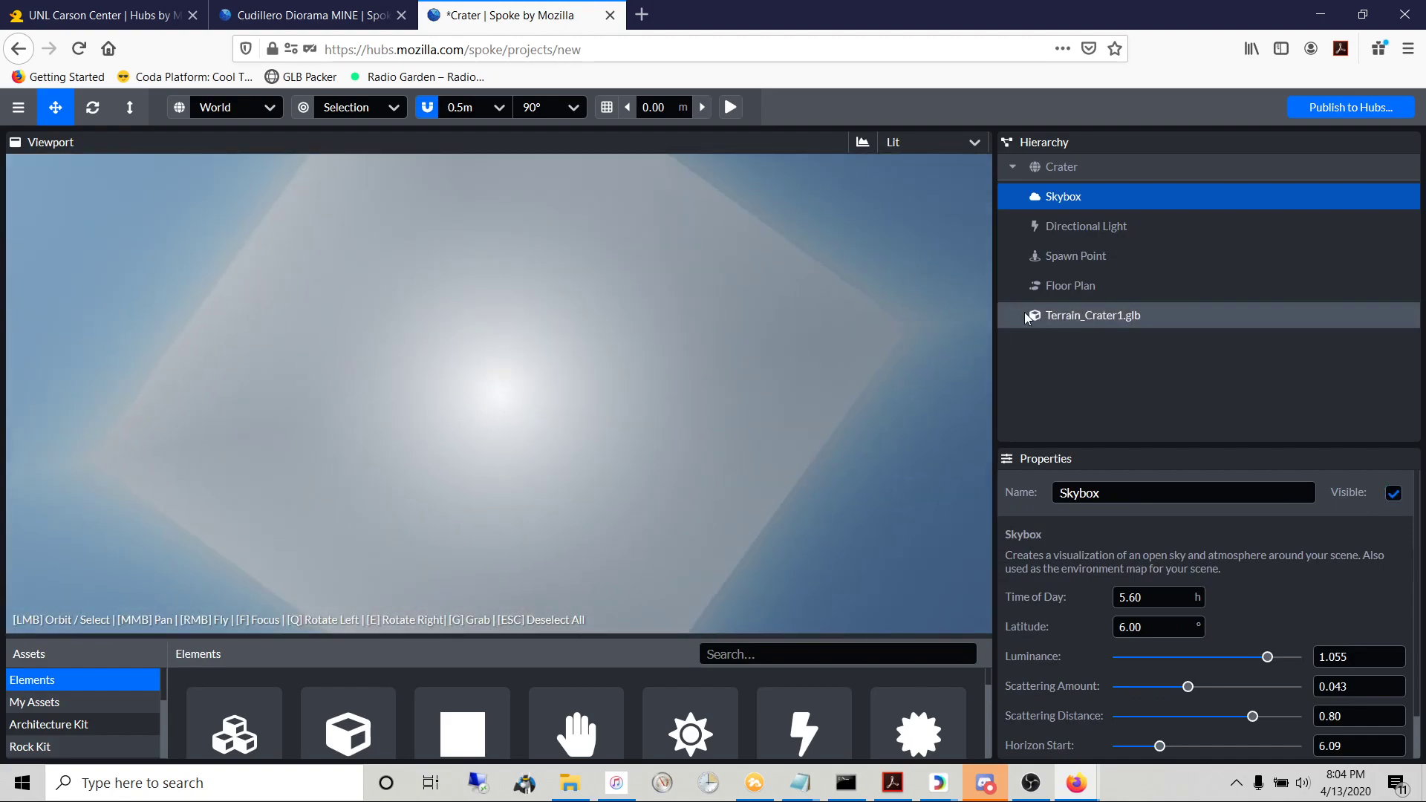
{"action": "scroll", "coordinate": [520, 431], "scroll_direction": "up", "scroll_amount": 10}
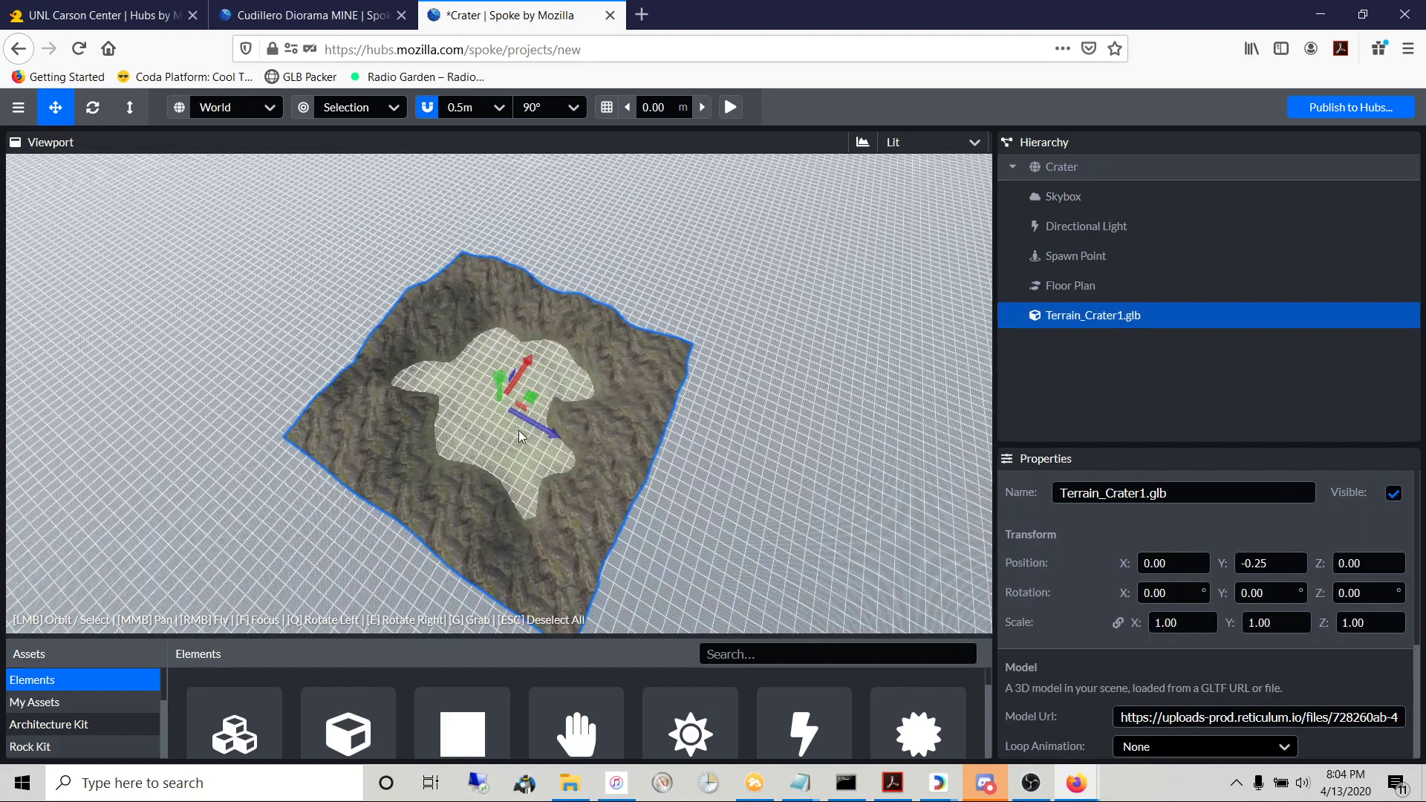
{"action": "scroll", "coordinate": [518, 431], "scroll_direction": "up", "scroll_amount": 5}
{"action": "left_click_drag", "start_coordinate": [474, 500], "coordinate": [1078, 393]}
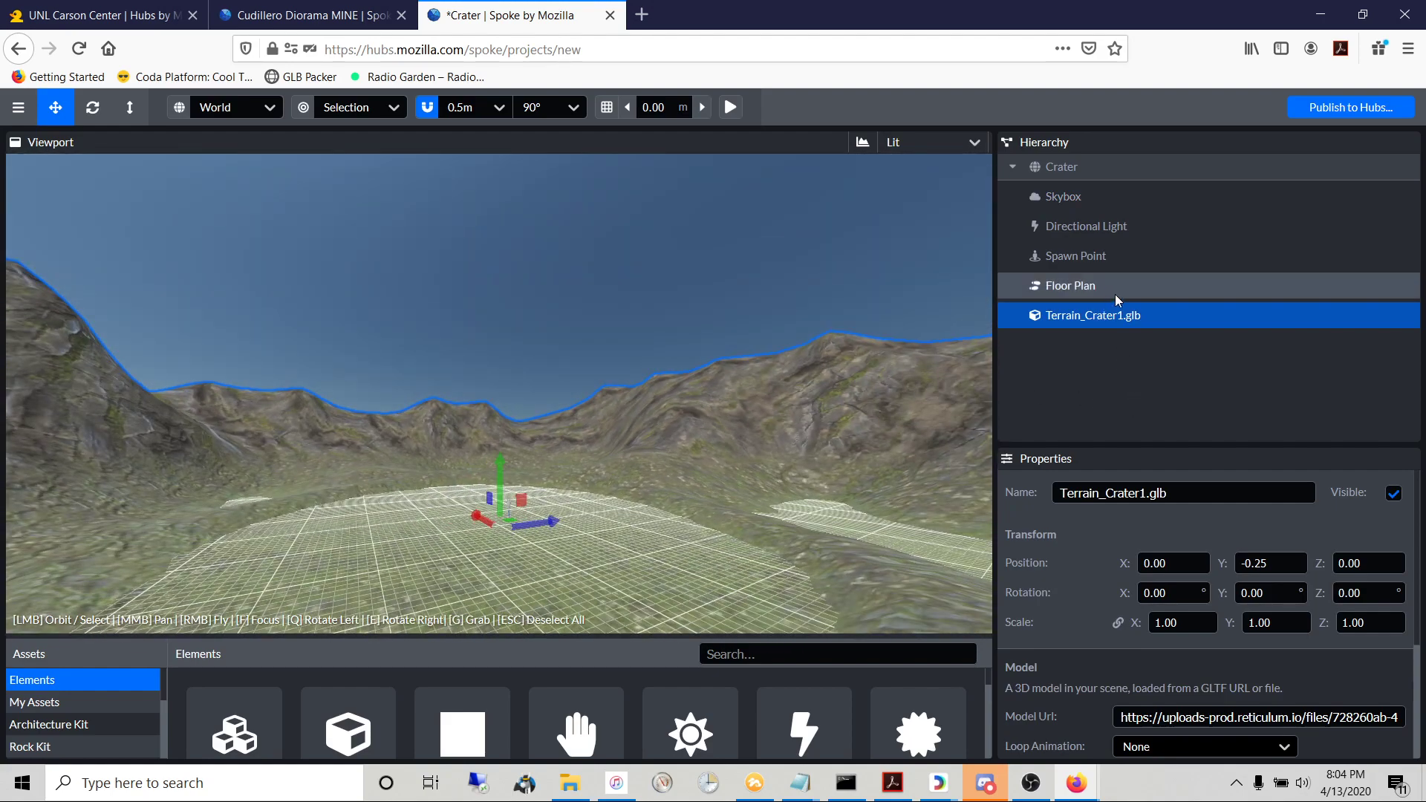
- Regenerate the floor plan with its existing settings and inspect the walkable areas of the crater
{"action": "left_click", "coordinate": [1033, 287]}
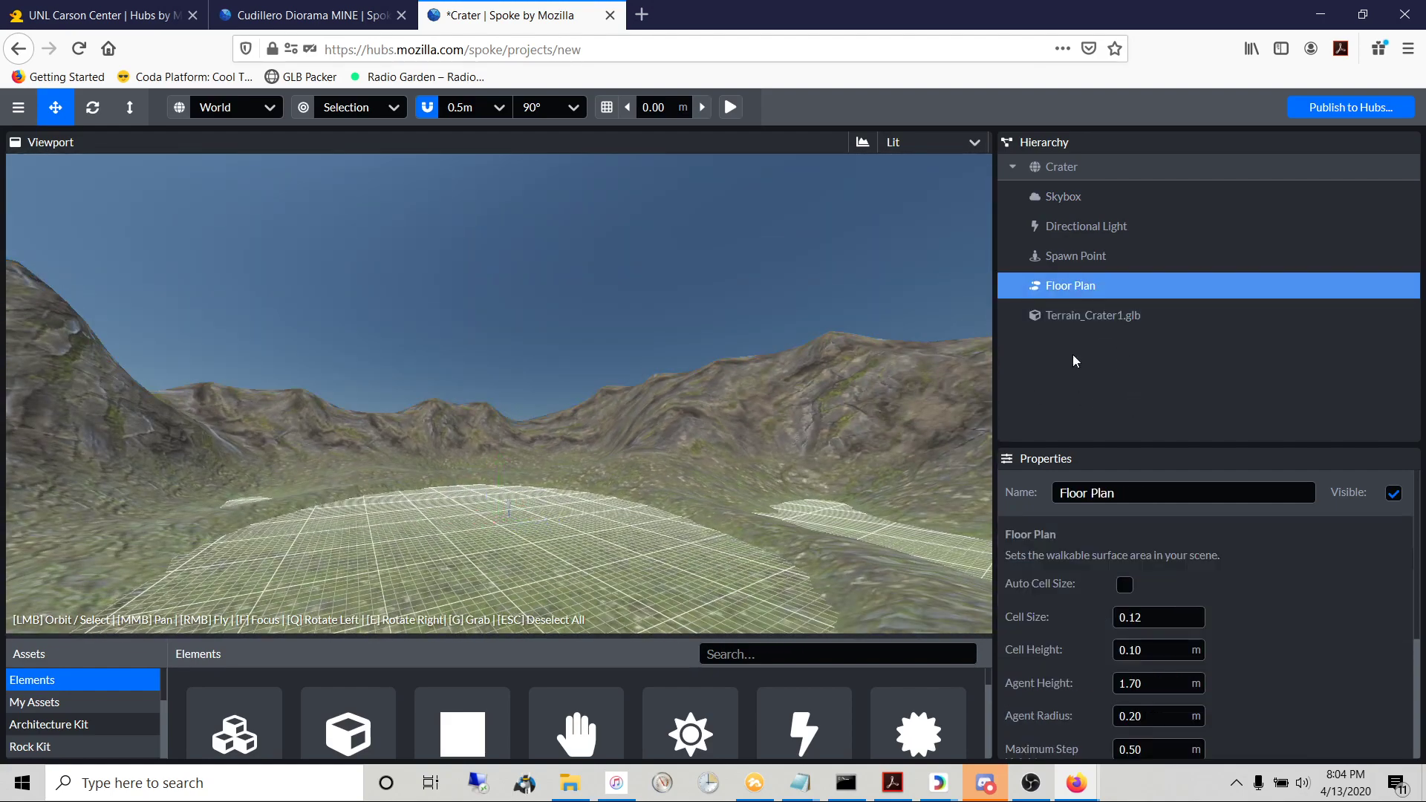
{"action": "scroll", "coordinate": [1222, 602], "scroll_direction": "down", "scroll_amount": 3}
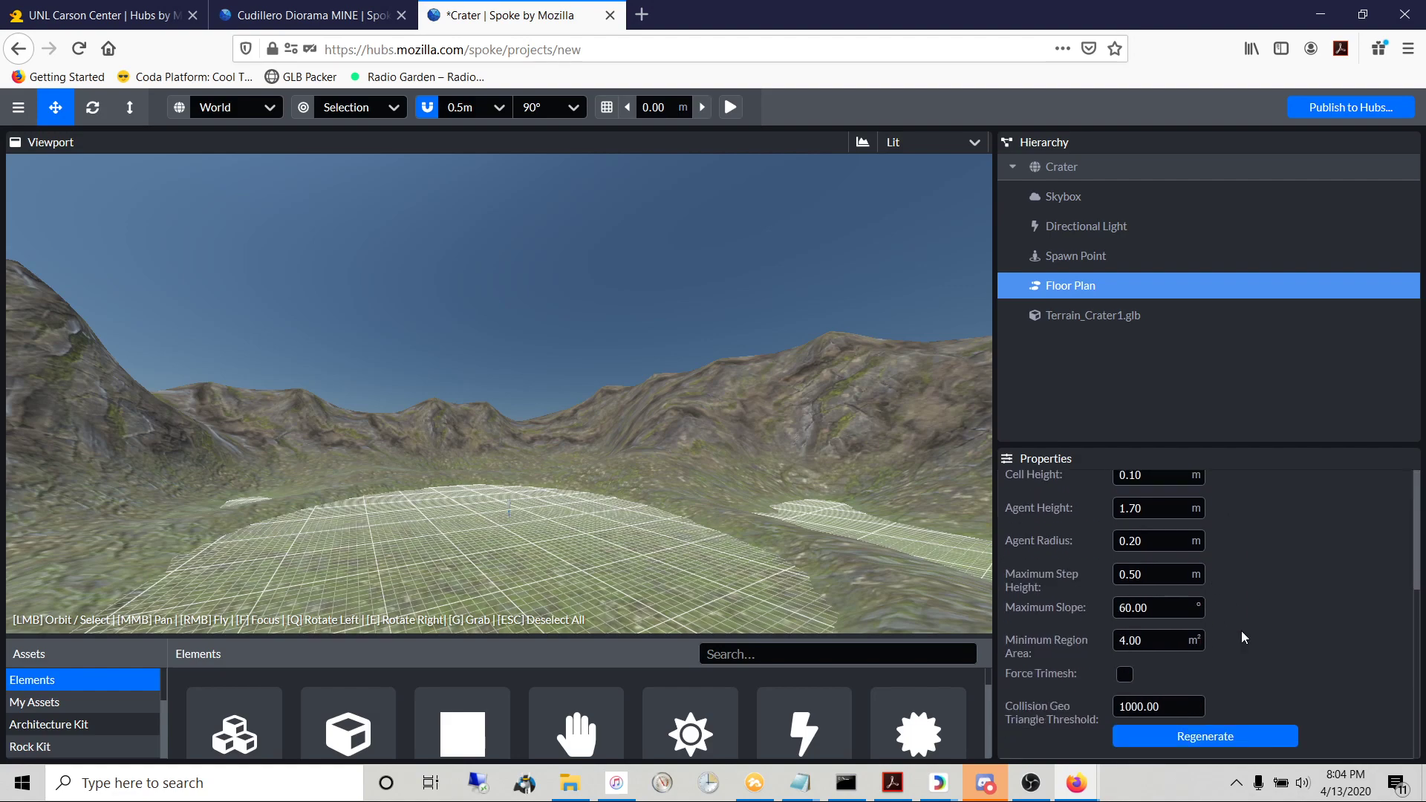
{"action": "left_click", "coordinate": [1205, 743]}
{"action": "left_click_drag", "start_coordinate": [622, 463], "coordinate": [716, 464]}
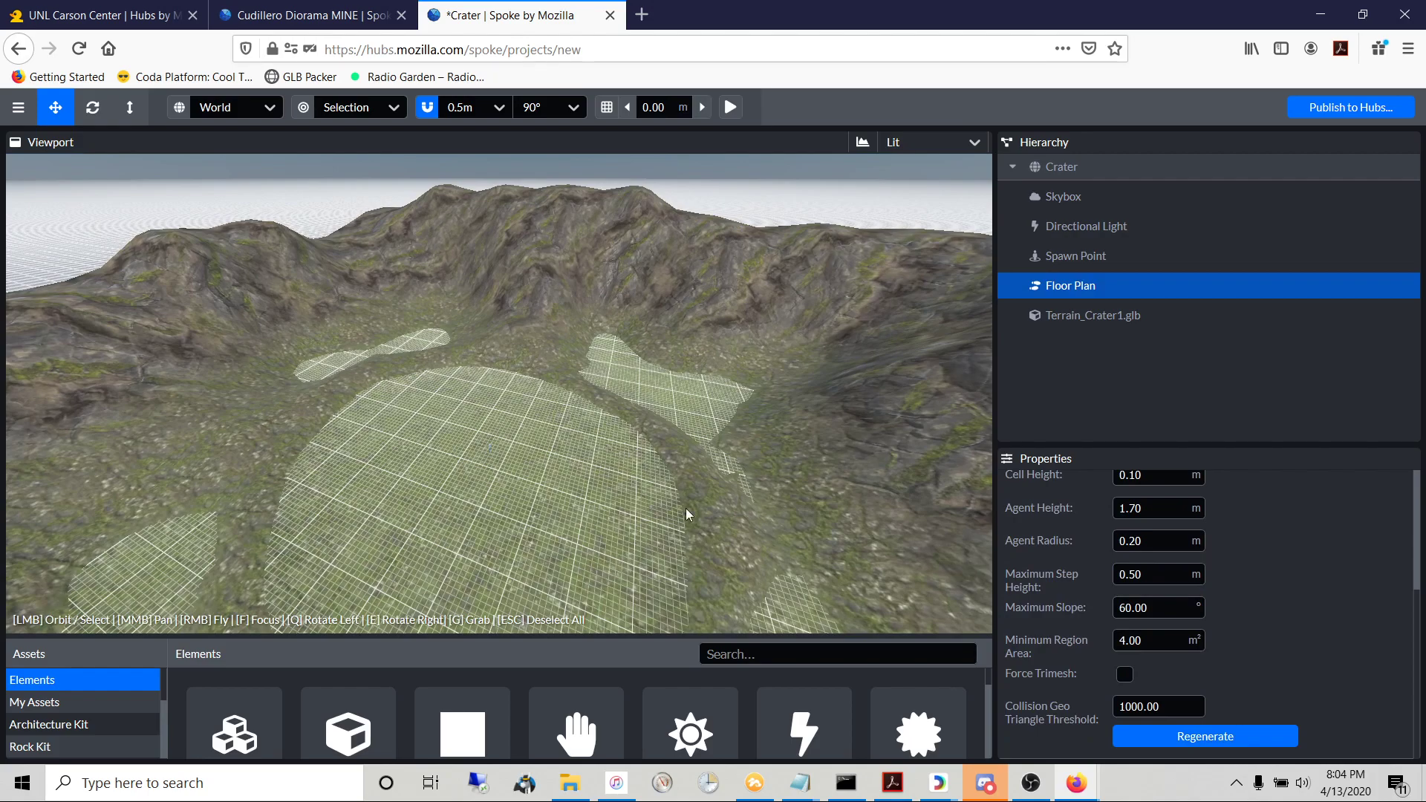
{"action": "left_click_drag", "start_coordinate": [659, 318], "coordinate": [616, 424]}
- Focus on the spawn point, regenerate the floor plan again, and examine the walkable surface around it
{"action": "double_click", "coordinate": [1055, 256]}
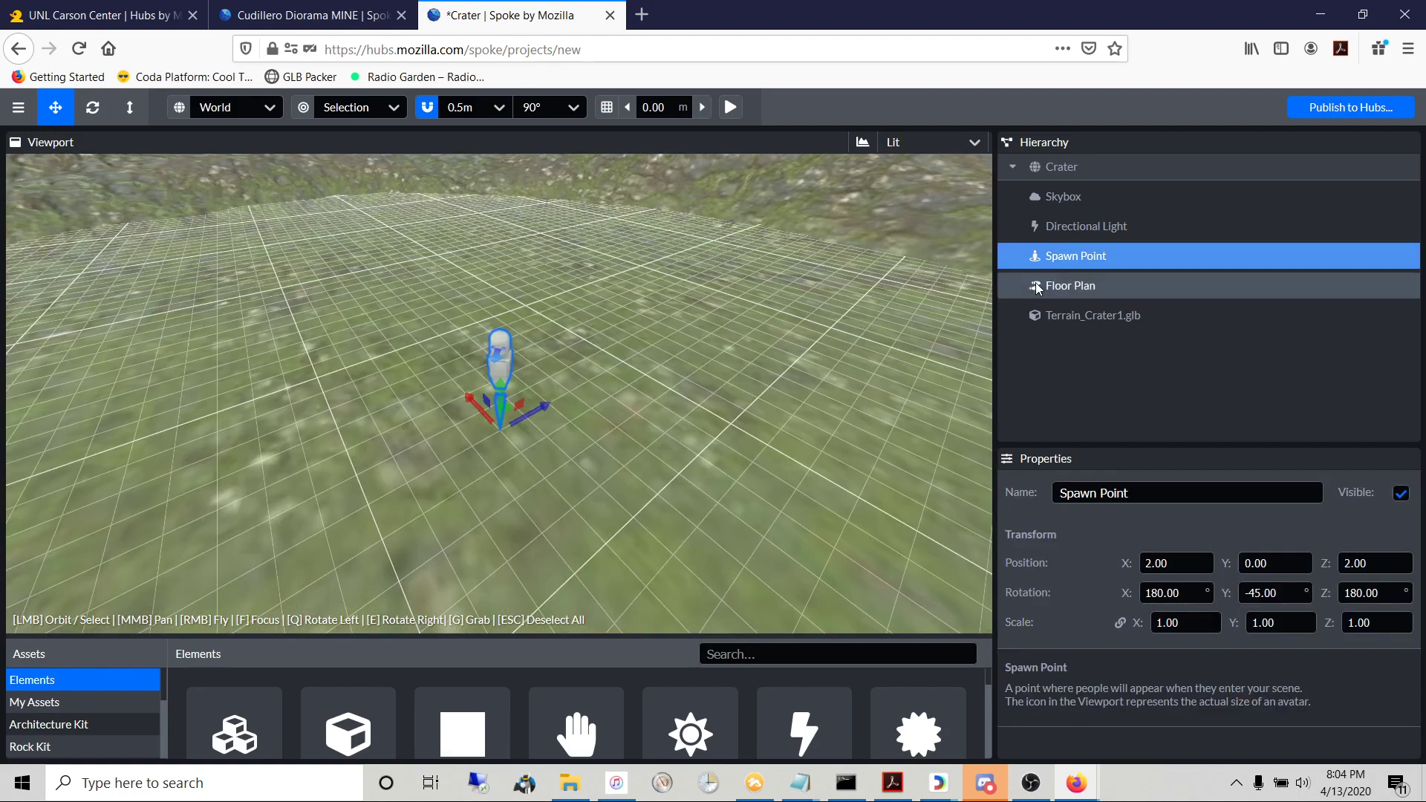
{"action": "left_click", "coordinate": [1036, 285]}
{"action": "scroll", "coordinate": [1322, 631], "scroll_direction": "down", "scroll_amount": 3}
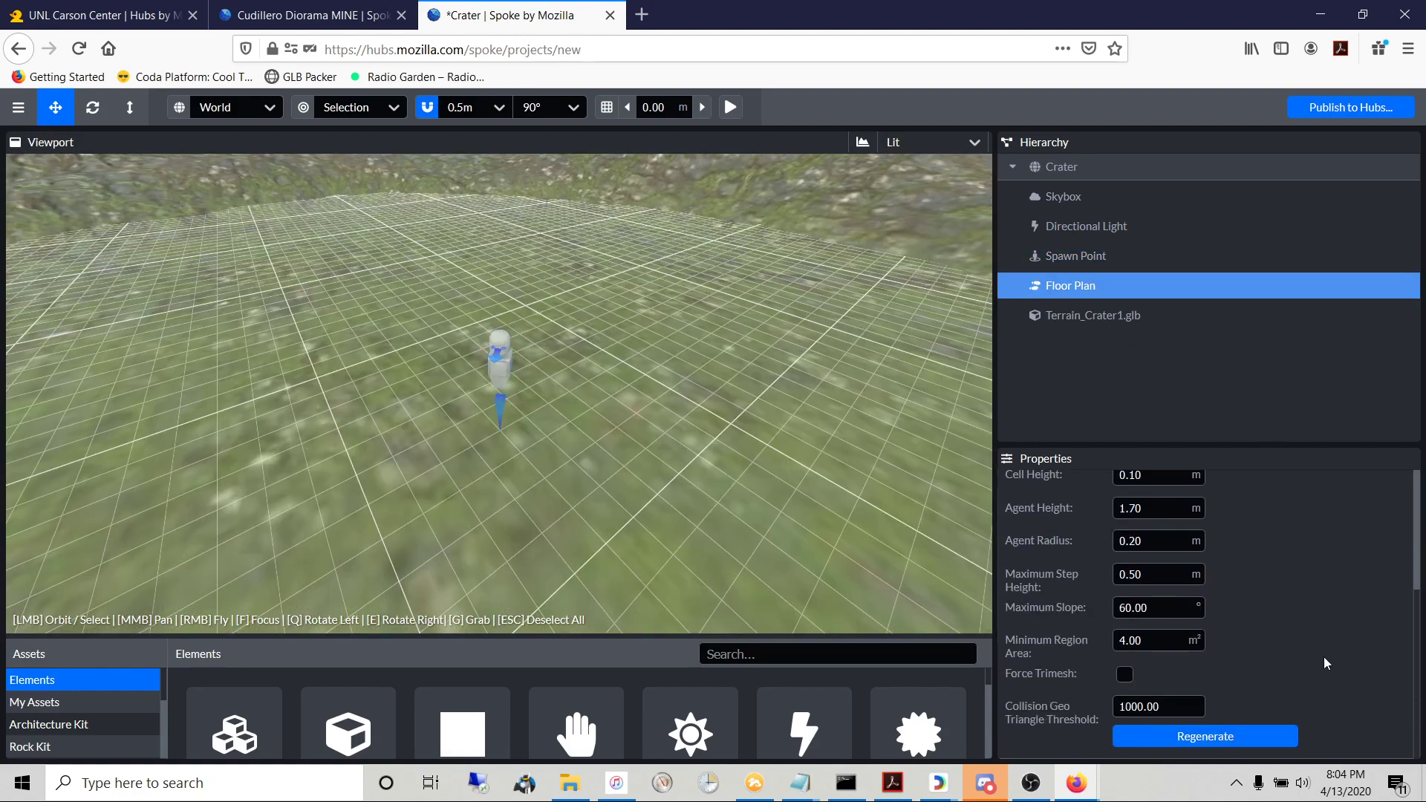
{"action": "left_click", "coordinate": [1219, 735]}
{"action": "left_click_drag", "start_coordinate": [635, 420], "coordinate": [779, 394]}
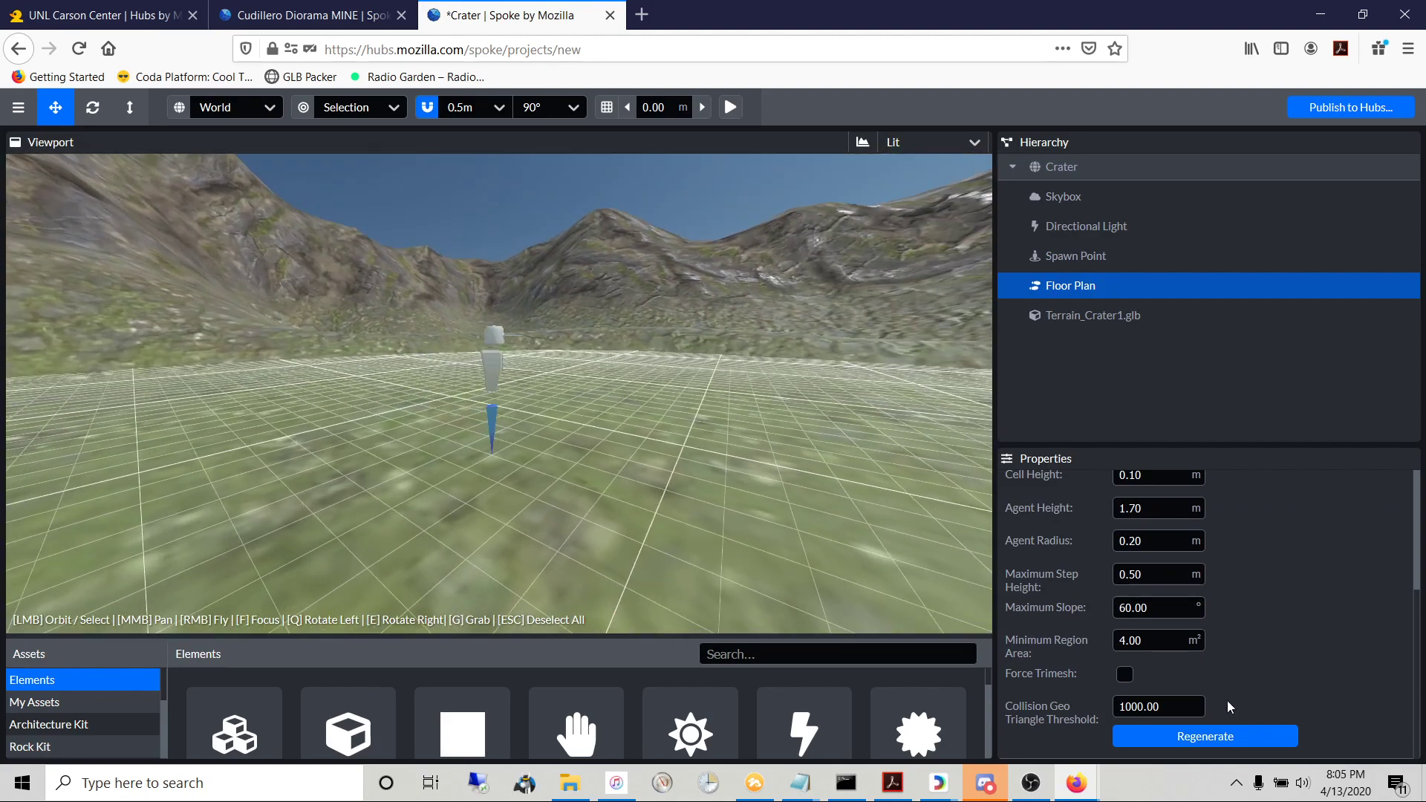
{"action": "left_click", "coordinate": [1207, 747]}
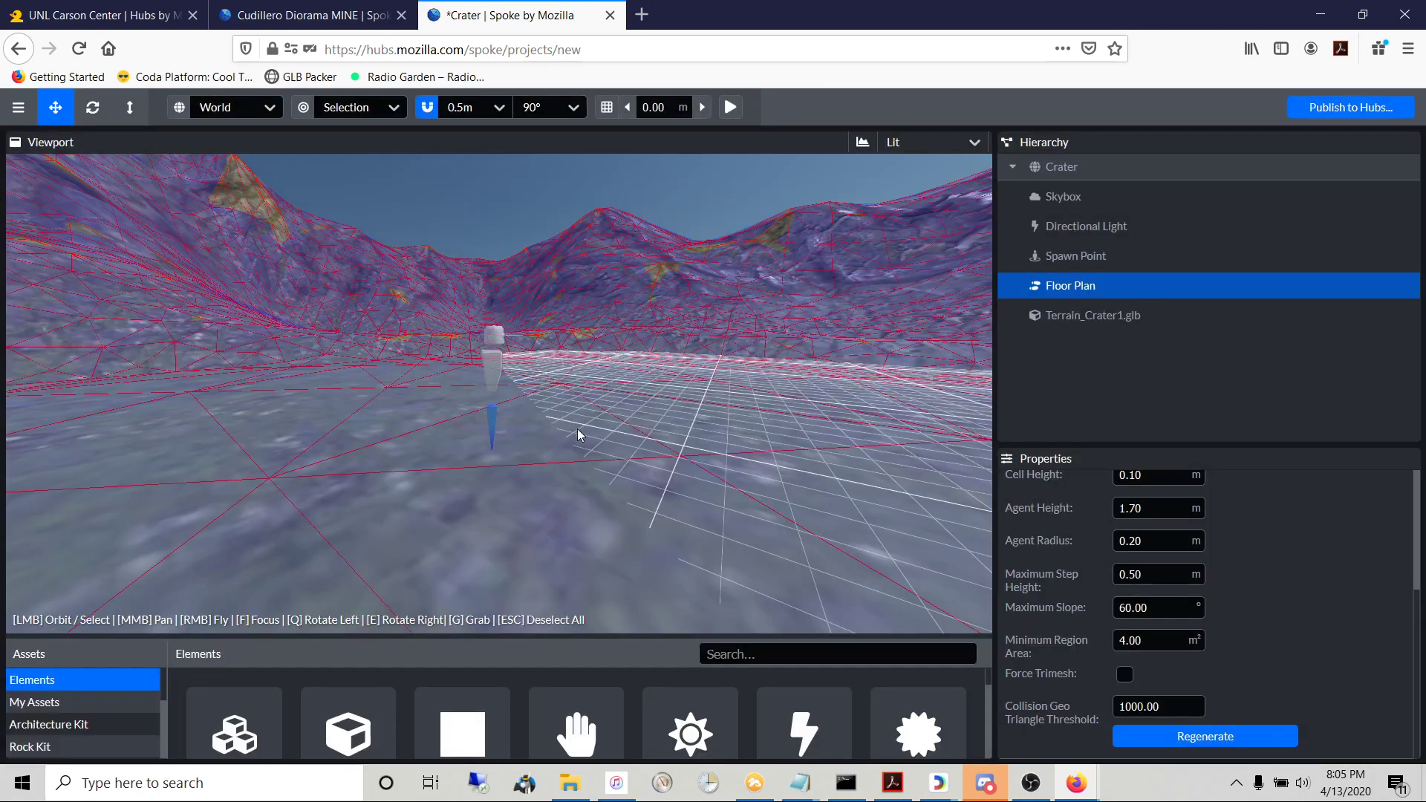
{"action": "left_click_drag", "start_coordinate": [560, 417], "coordinate": [753, 418]}
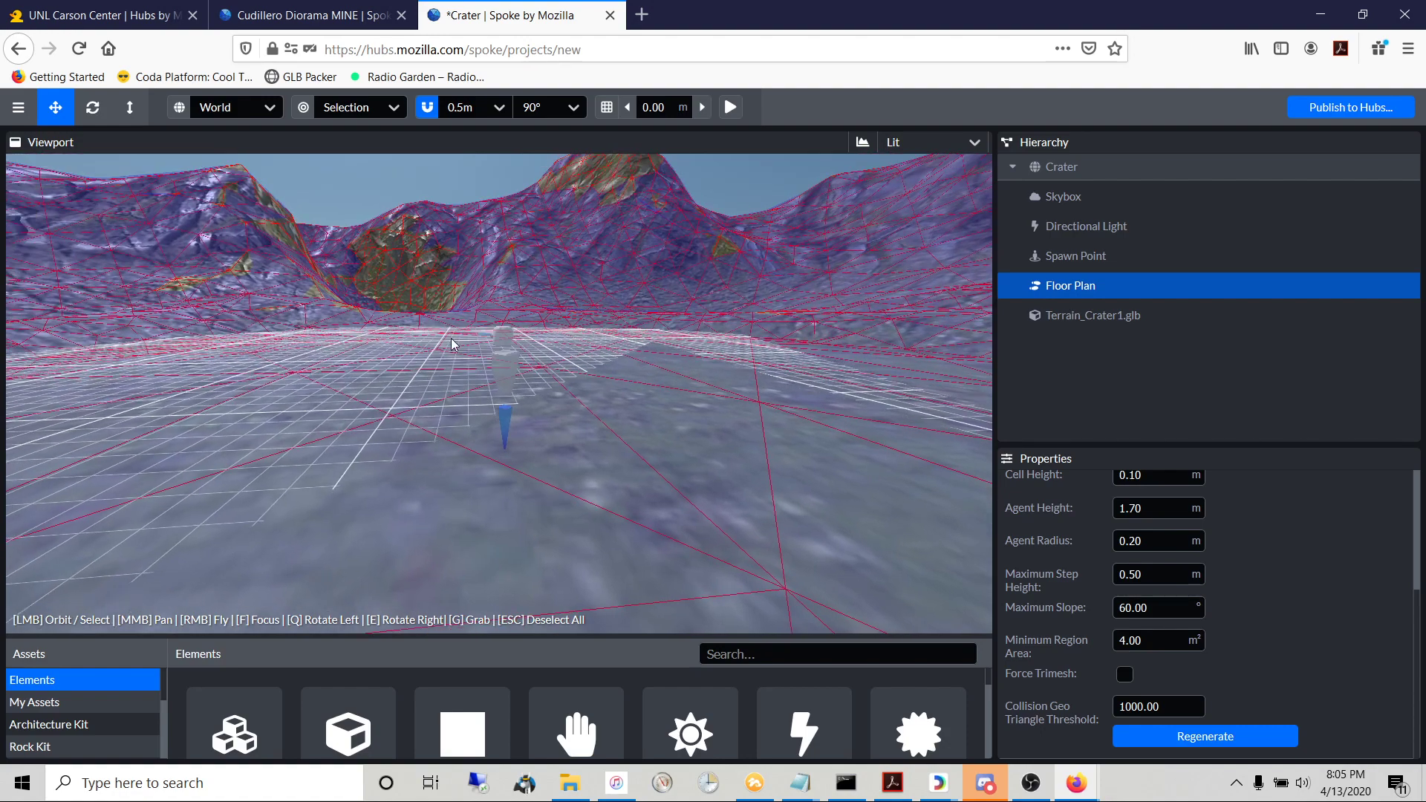
- Toggle the visibility of the Terrain_Crater1.glb model and delete it from the scene
{"action": "left_click_drag", "start_coordinate": [451, 344], "coordinate": [454, 336]}
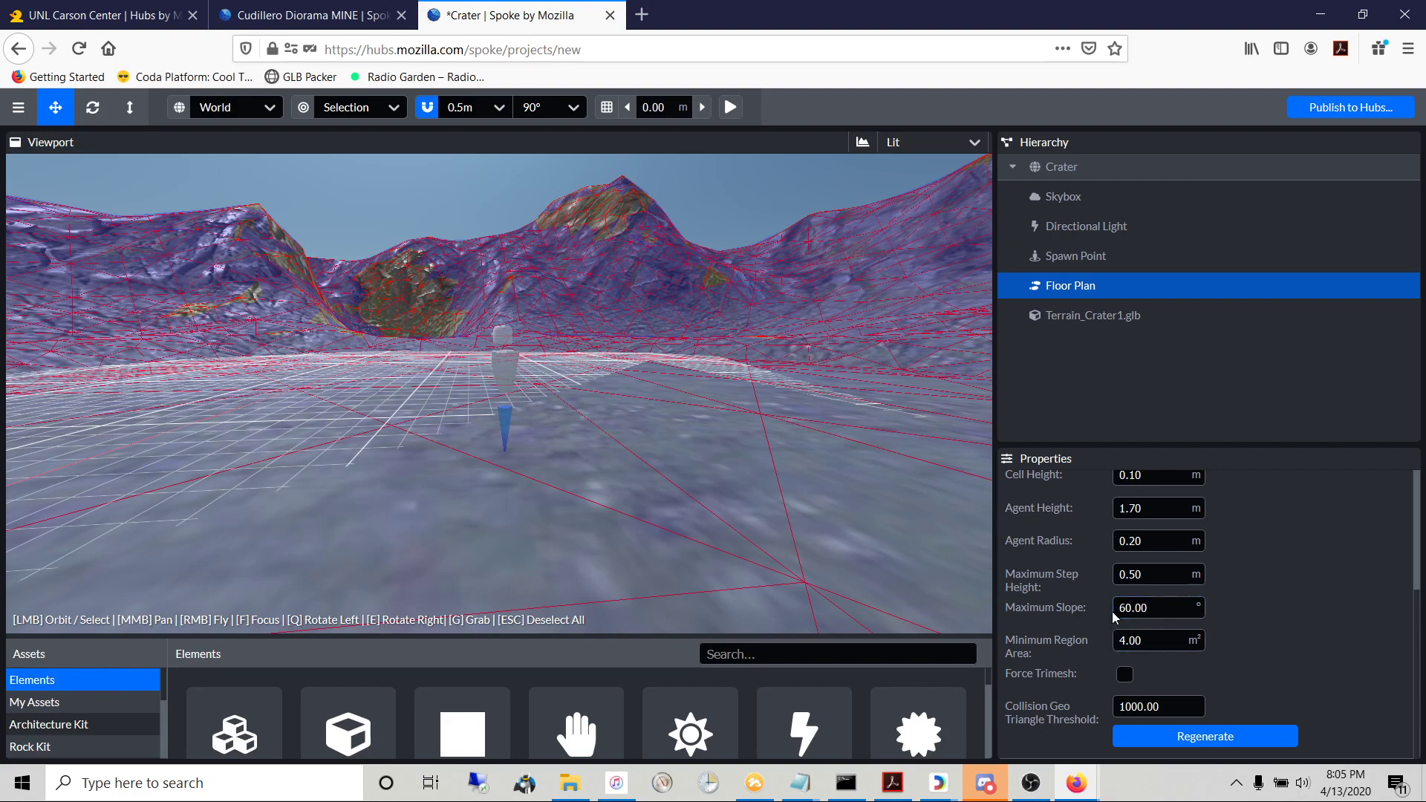
{"action": "left_click_drag", "start_coordinate": [589, 461], "coordinate": [415, 451]}
{"action": "left_click", "coordinate": [1037, 318]}
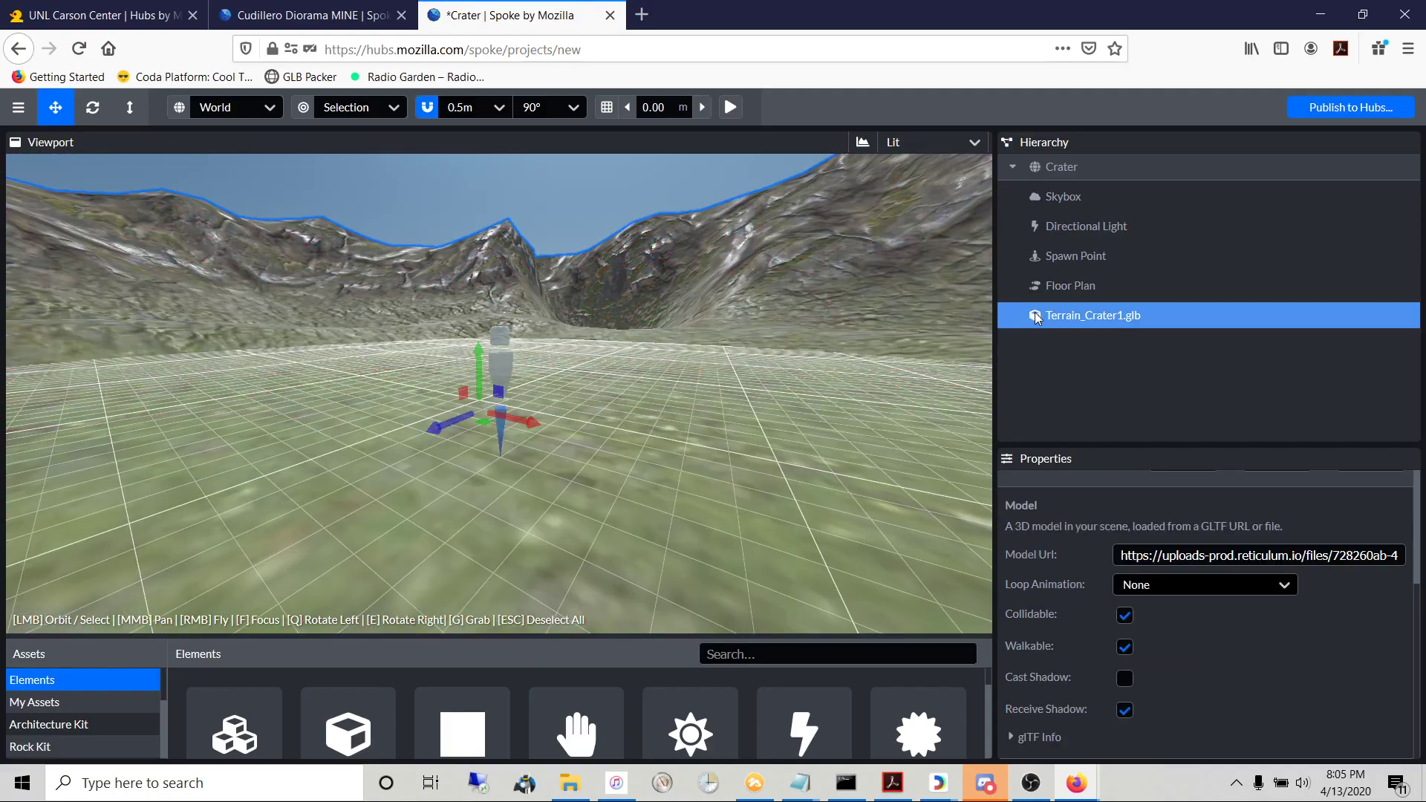
{"action": "left_click_drag", "start_coordinate": [993, 517], "coordinate": [959, 521]}
{"action": "scroll", "coordinate": [1416, 627], "scroll_direction": "up", "scroll_amount": 4}
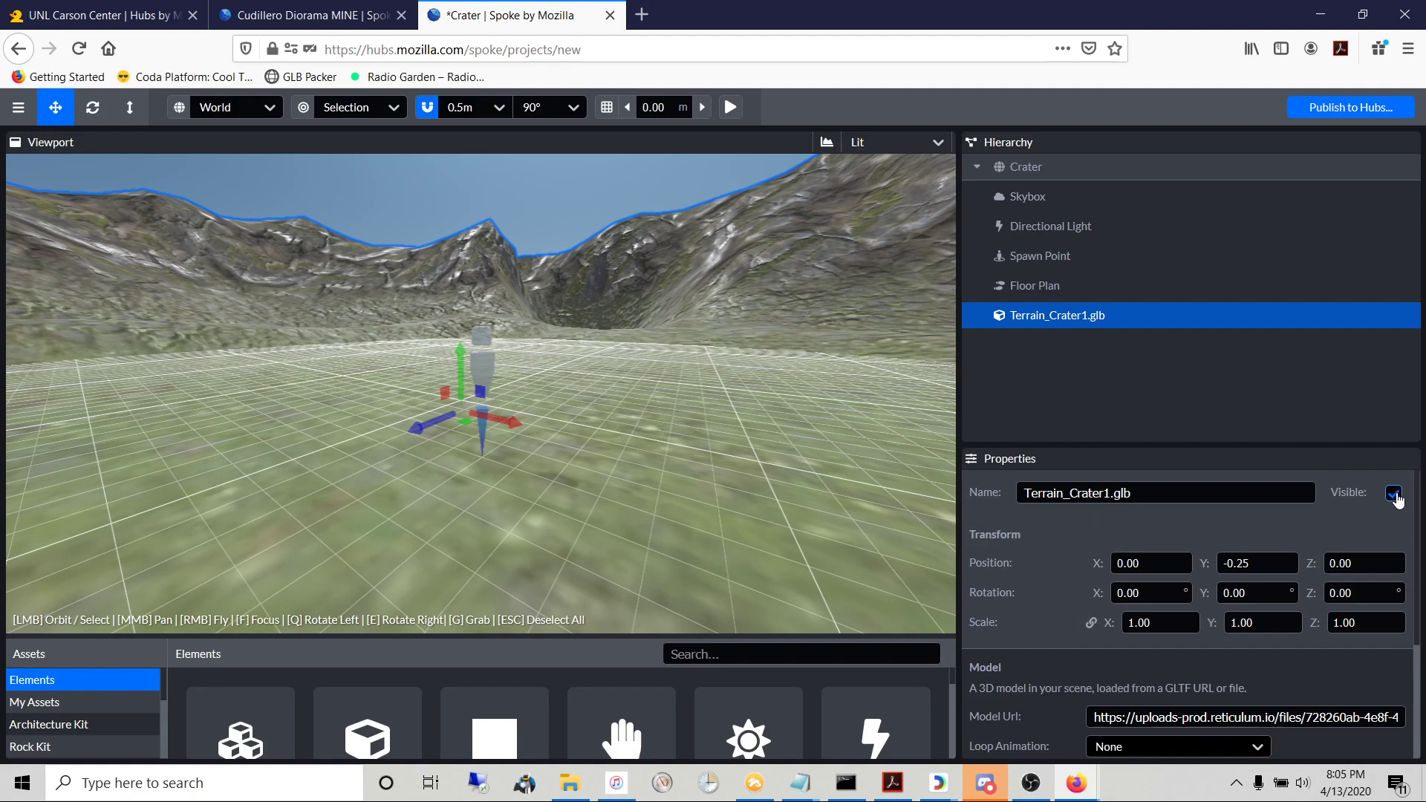
{"action": "left_click", "coordinate": [1394, 494]}
{"action": "left_click", "coordinate": [1394, 495]}
{"action": "left_click", "coordinate": [1394, 494]}
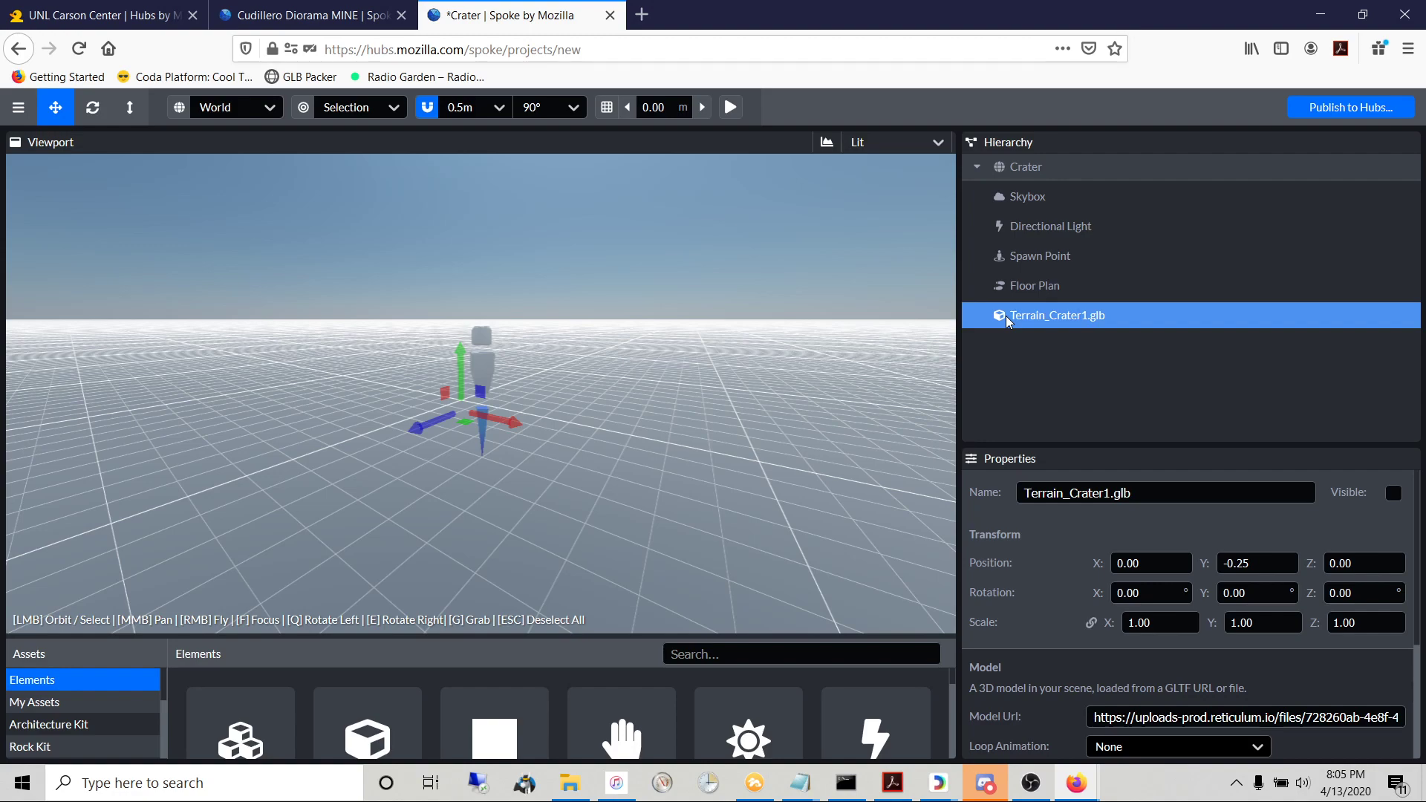
{"action": "key", "text": "Delete"}
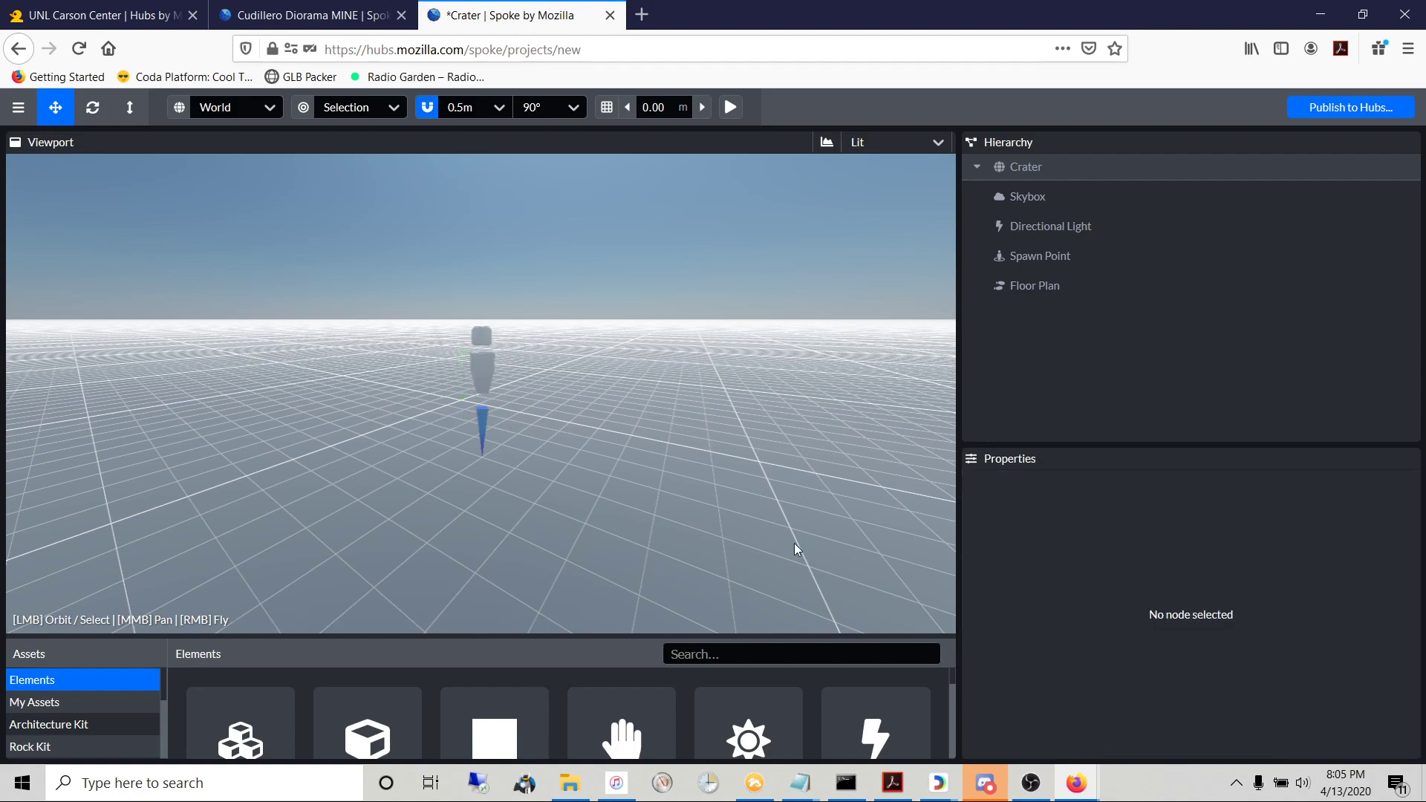
- Enlarge the assets area and browse the Sketchfab models for something to add to the scene
{"action": "left_click_drag", "start_coordinate": [553, 635], "coordinate": [531, 399]}
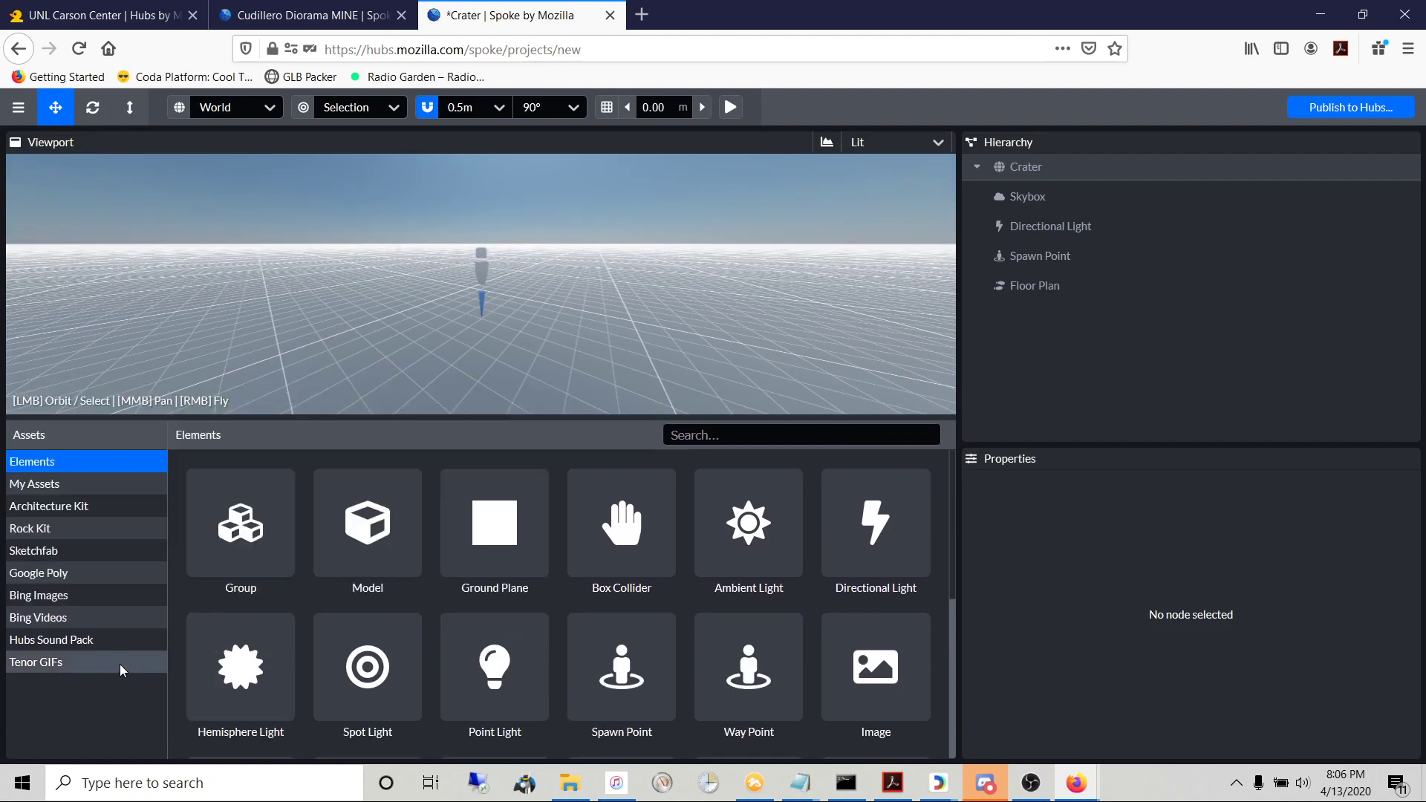
{"action": "left_click", "coordinate": [110, 551]}
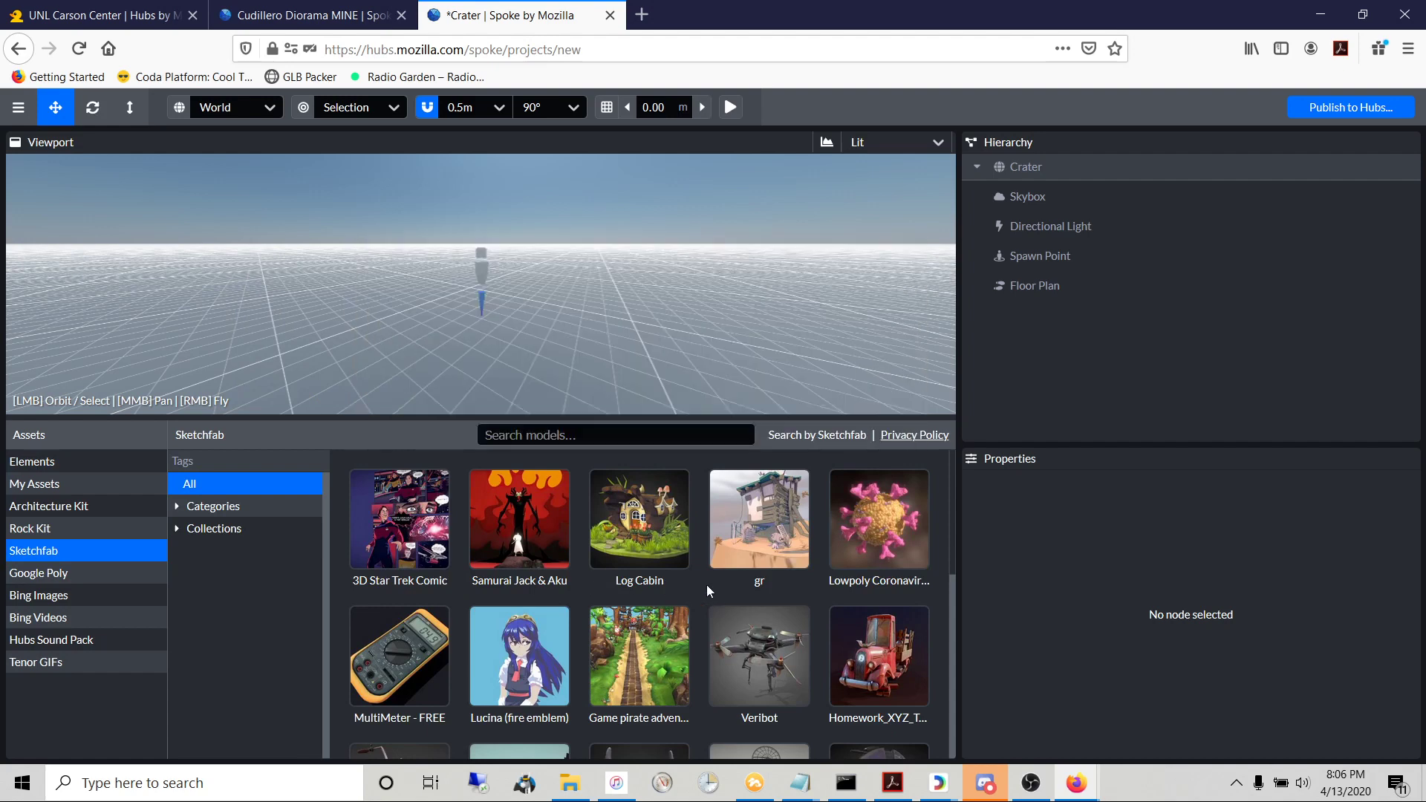
{"action": "mouse_move", "coordinate": [781, 544]}
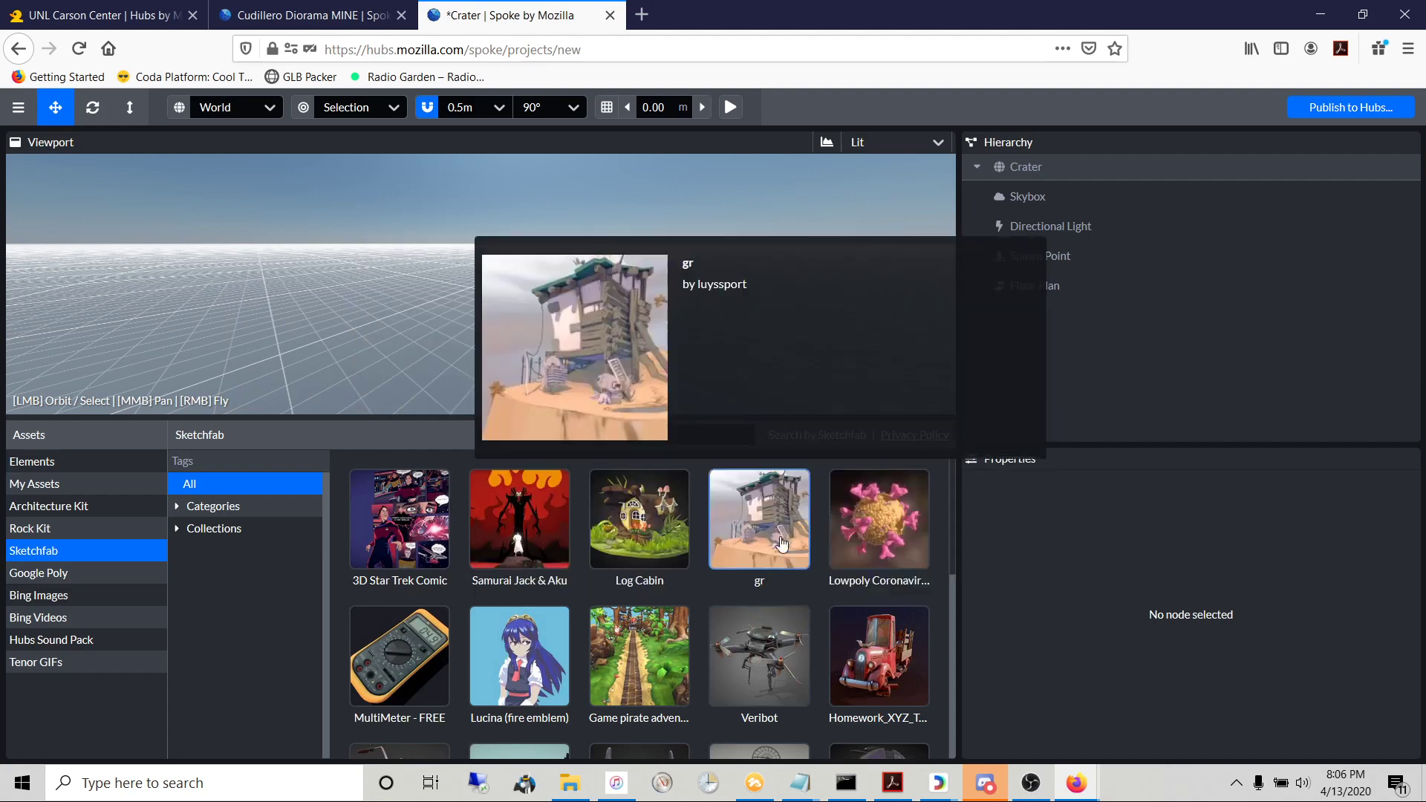
{"action": "scroll", "coordinate": [781, 544], "scroll_direction": "down", "scroll_amount": 5}
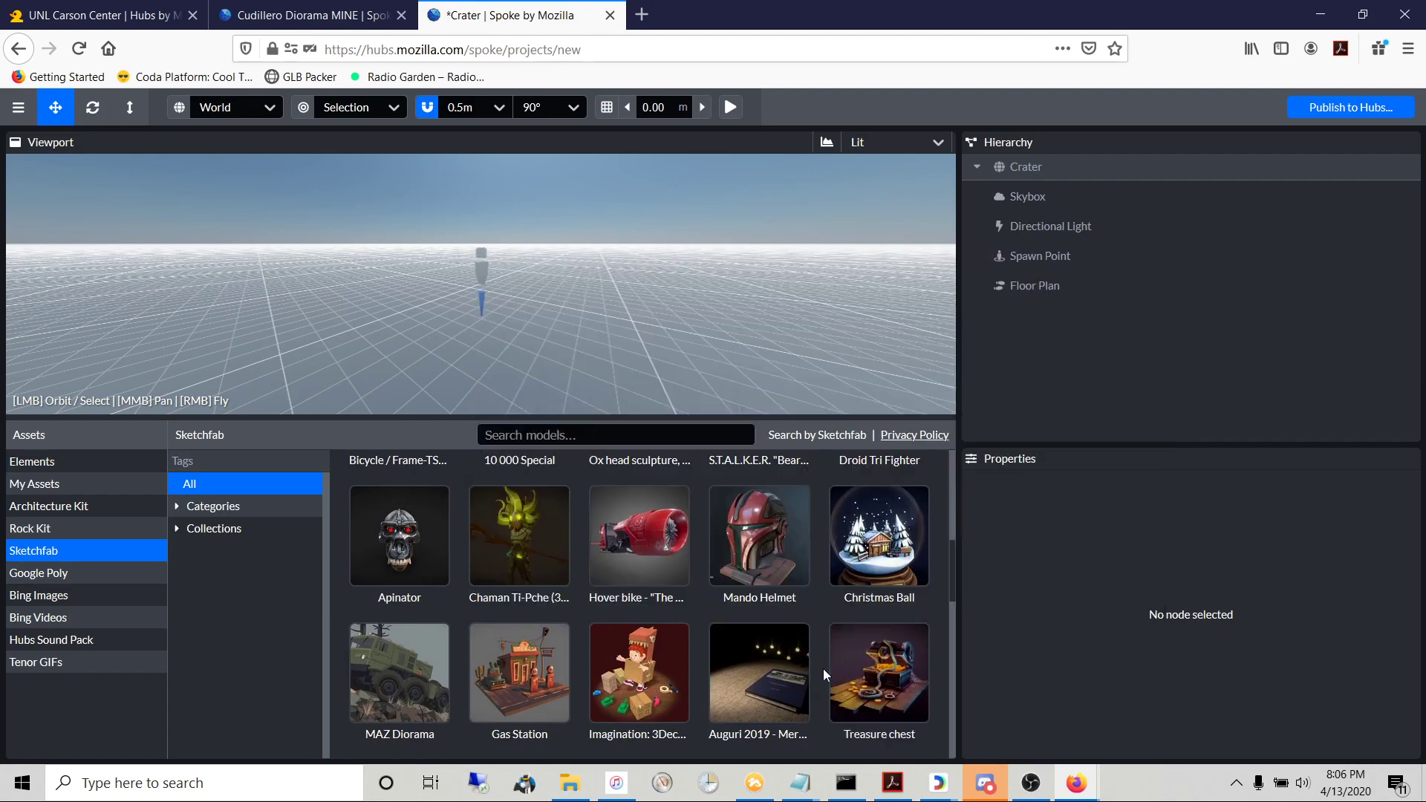
{"action": "scroll", "coordinate": [823, 669], "scroll_direction": "down", "scroll_amount": 3}
{"action": "mouse_move", "coordinate": [718, 679]}
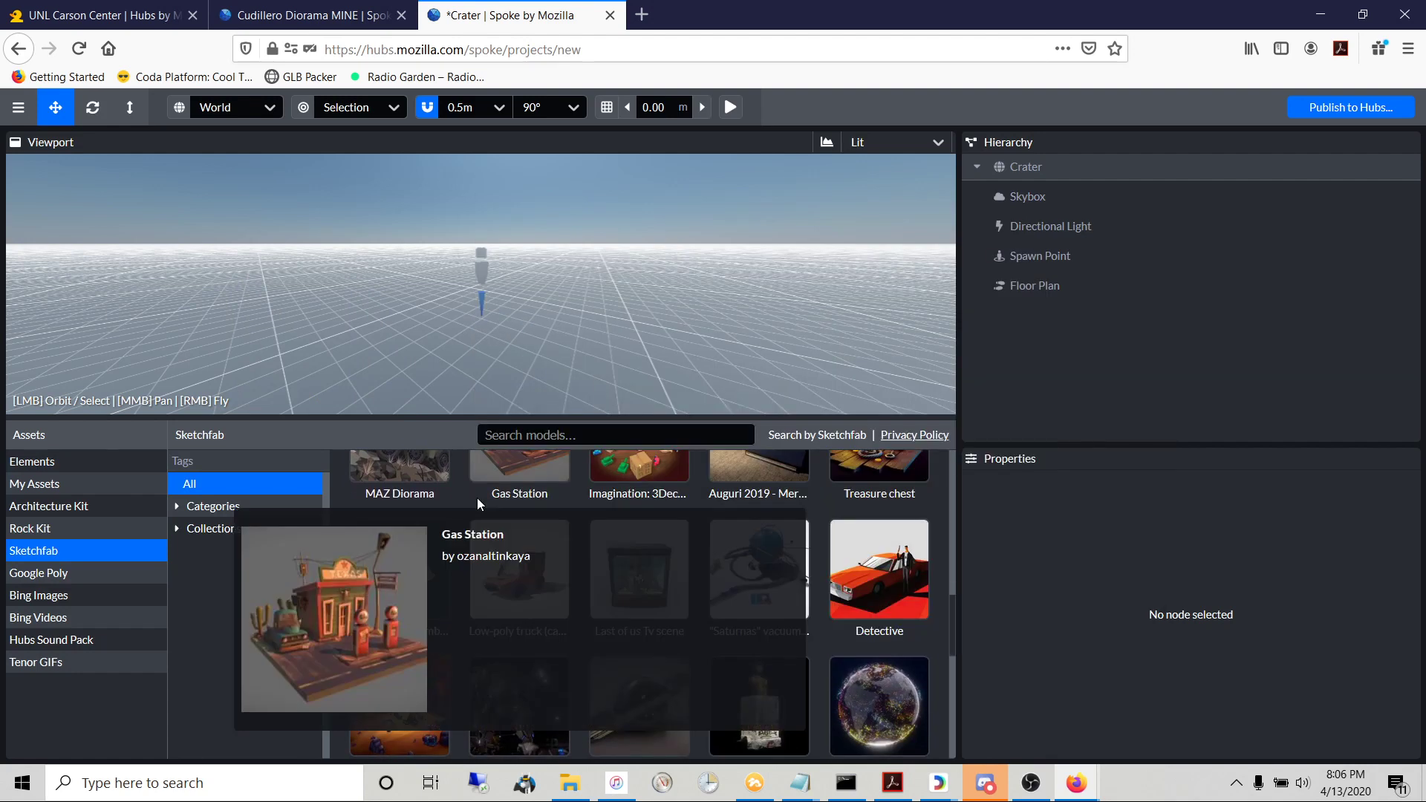
{"action": "left_click", "coordinate": [502, 436]}
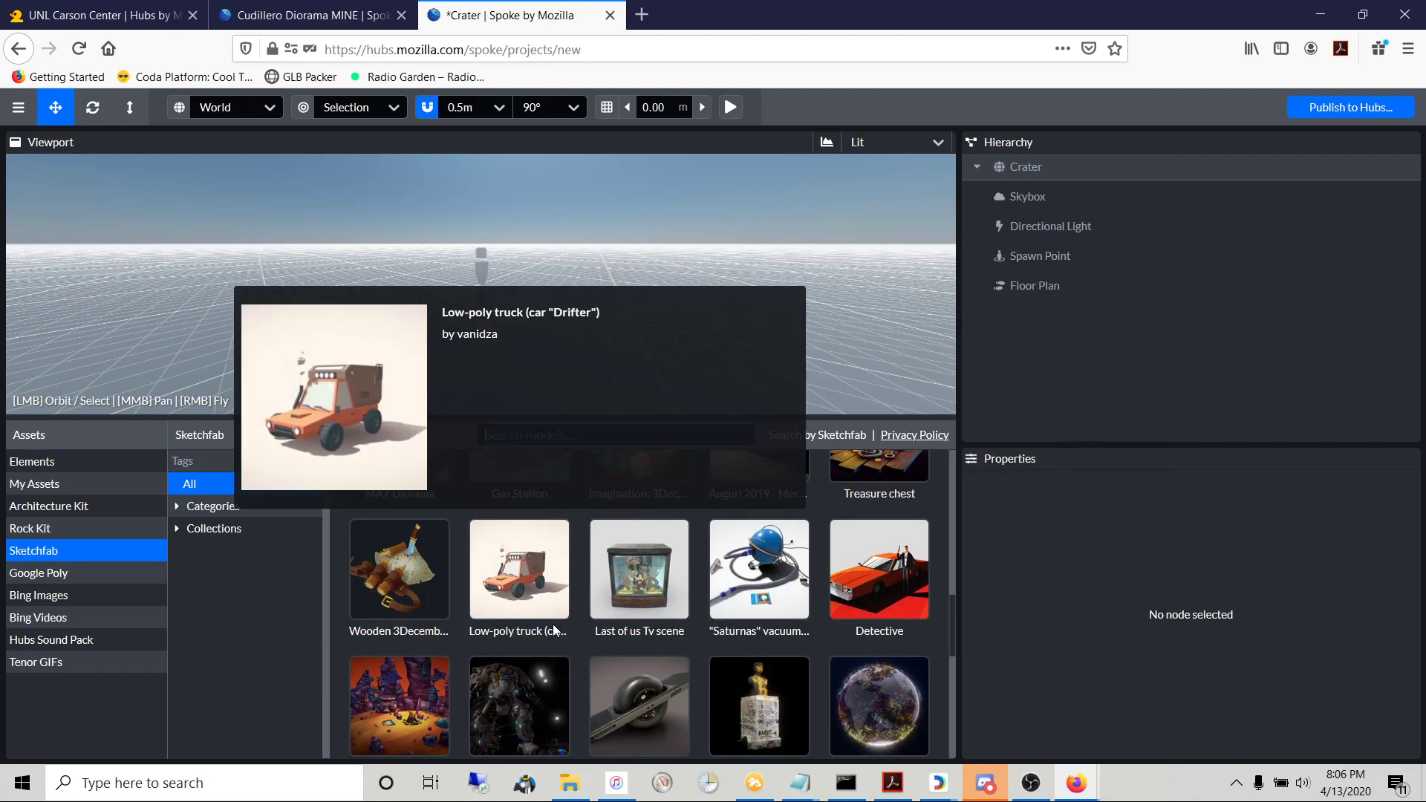
{"action": "scroll", "coordinate": [557, 631], "scroll_direction": "down", "scroll_amount": 3}
{"action": "scroll", "coordinate": [627, 627], "scroll_direction": "down", "scroll_amount": 2}
{"action": "mouse_move", "coordinate": [643, 631]}
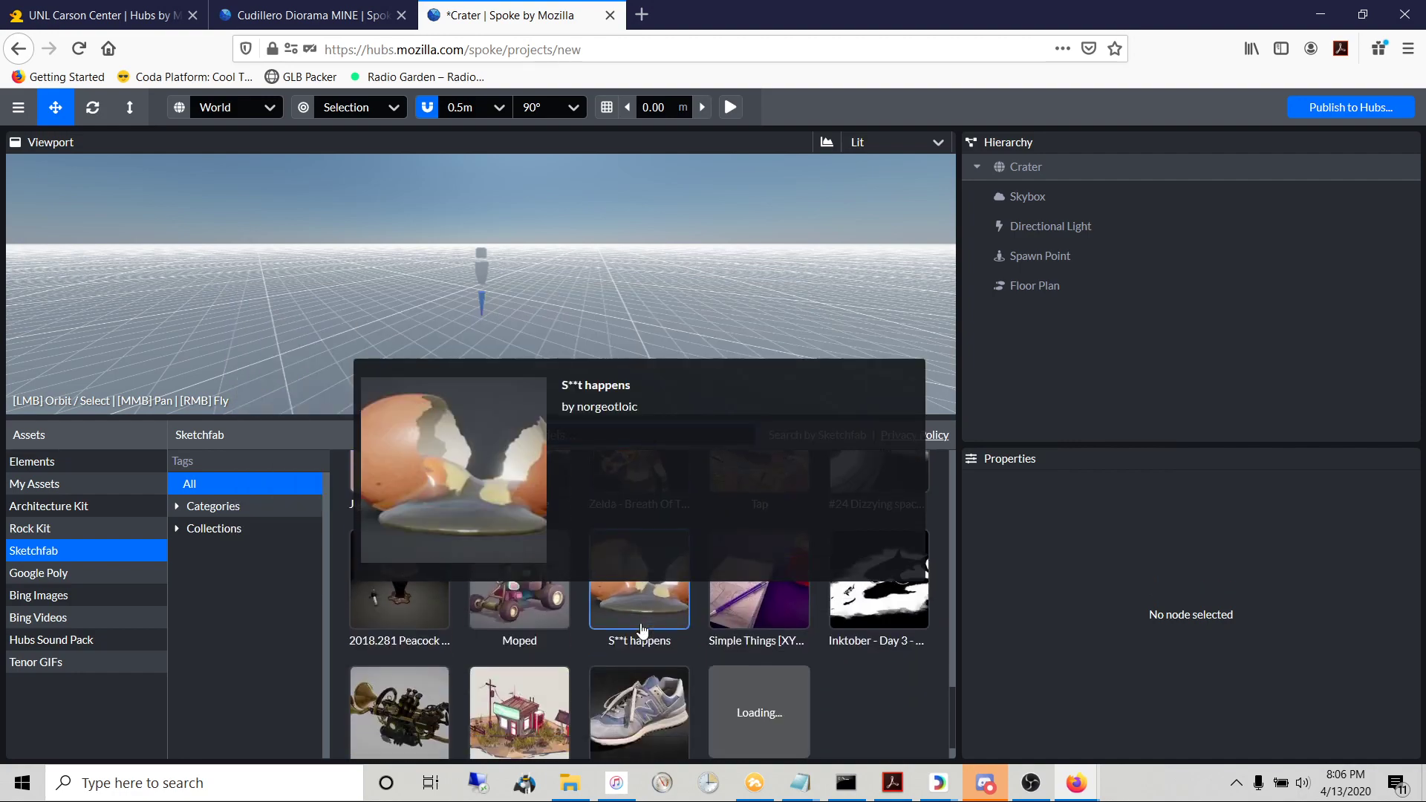
{"action": "scroll", "coordinate": [532, 617], "scroll_direction": "up", "scroll_amount": 1}
{"action": "scroll", "coordinate": [531, 614], "scroll_direction": "up", "scroll_amount": 1}
- Place the Jiggly Watermelon Jello model from Sketchfab on the ground near X 4.50, Z 1.494 and view it from the side
{"action": "mouse_move", "coordinate": [394, 631]}
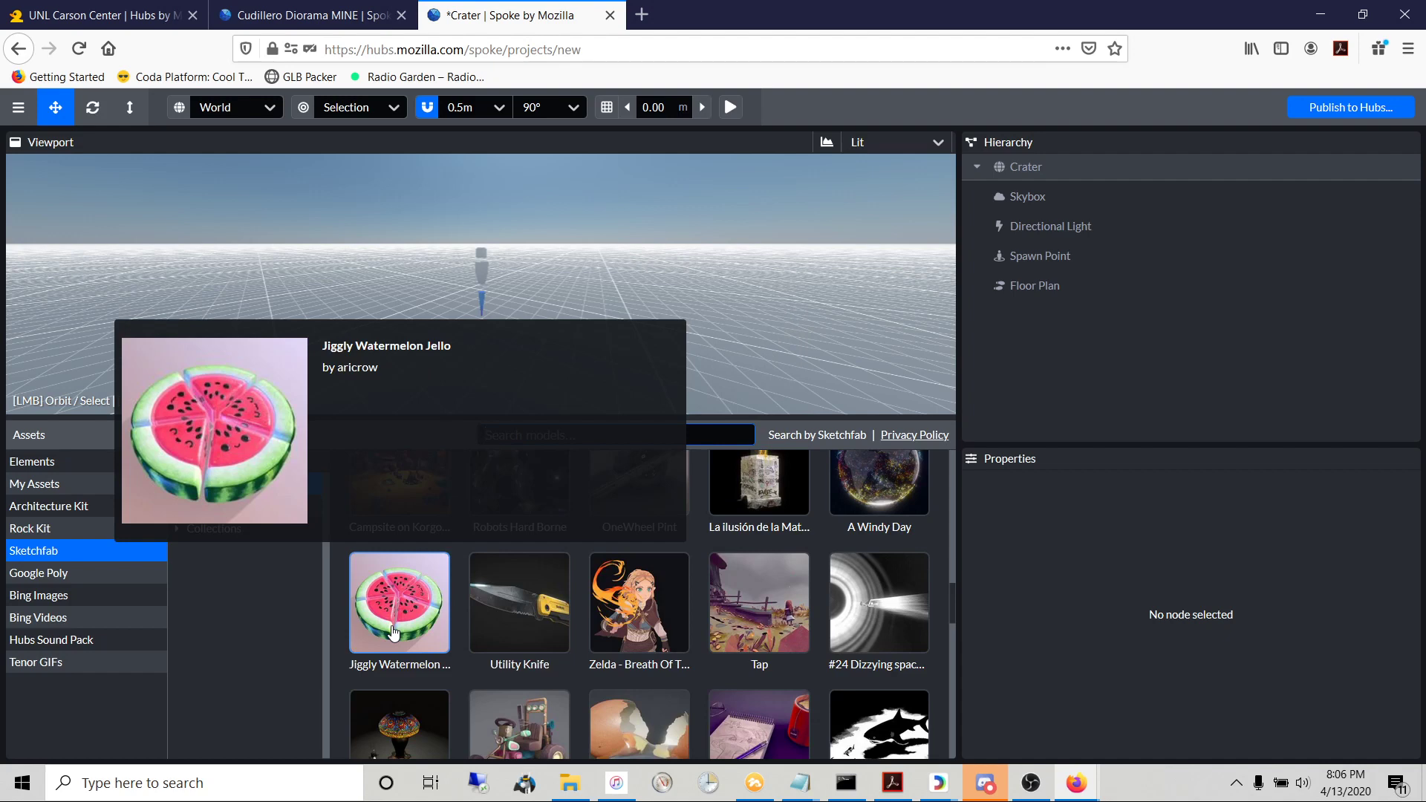
{"action": "left_click", "coordinate": [396, 631]}
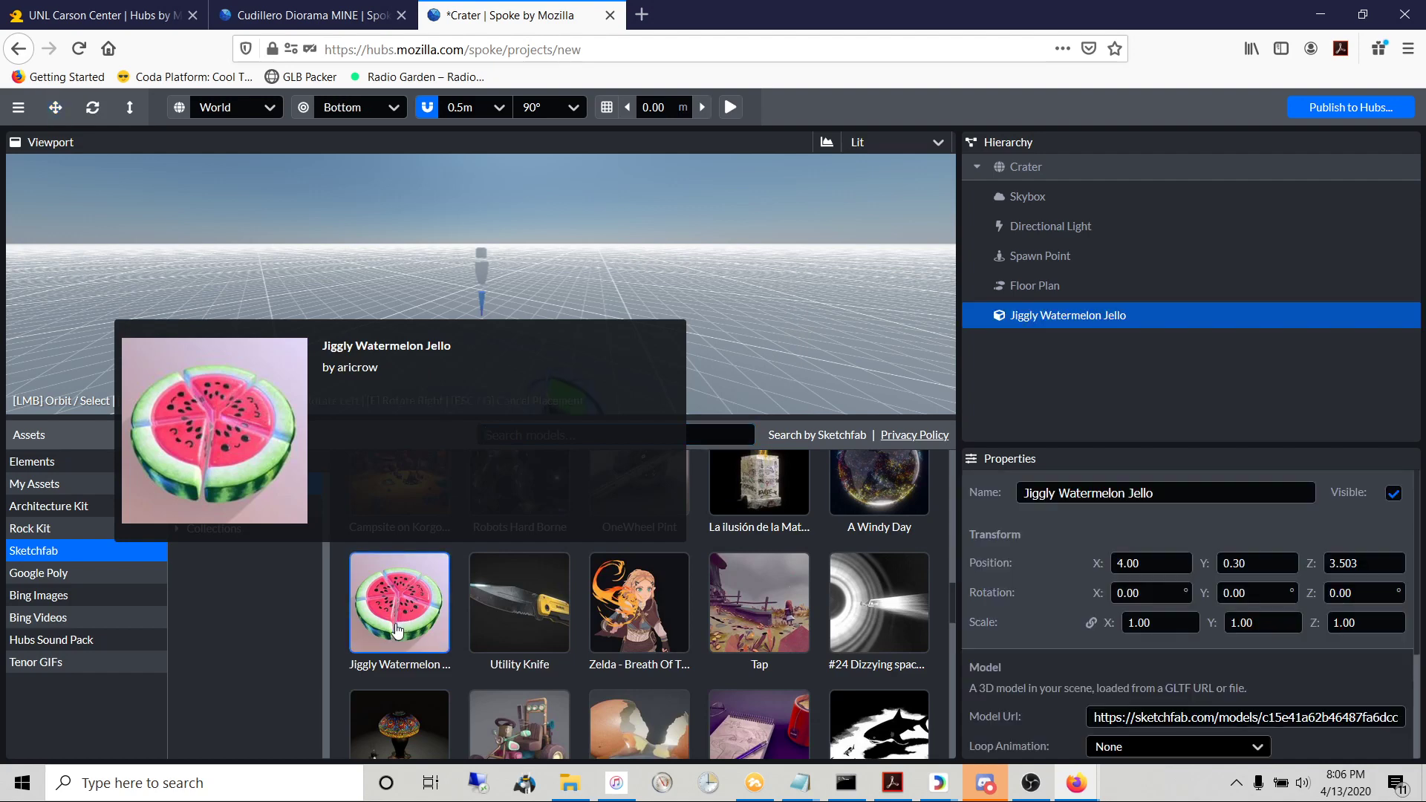
{"action": "mouse_move", "coordinate": [397, 632]}
{"action": "left_mouse_down"}
{"action": "mouse_move", "coordinate": [1022, 408]}
{"action": "mouse_move", "coordinate": [1028, 333]}
{"action": "mouse_move", "coordinate": [285, 706]}
{"action": "mouse_move", "coordinate": [407, 657]}
{"action": "left_mouse_up"}
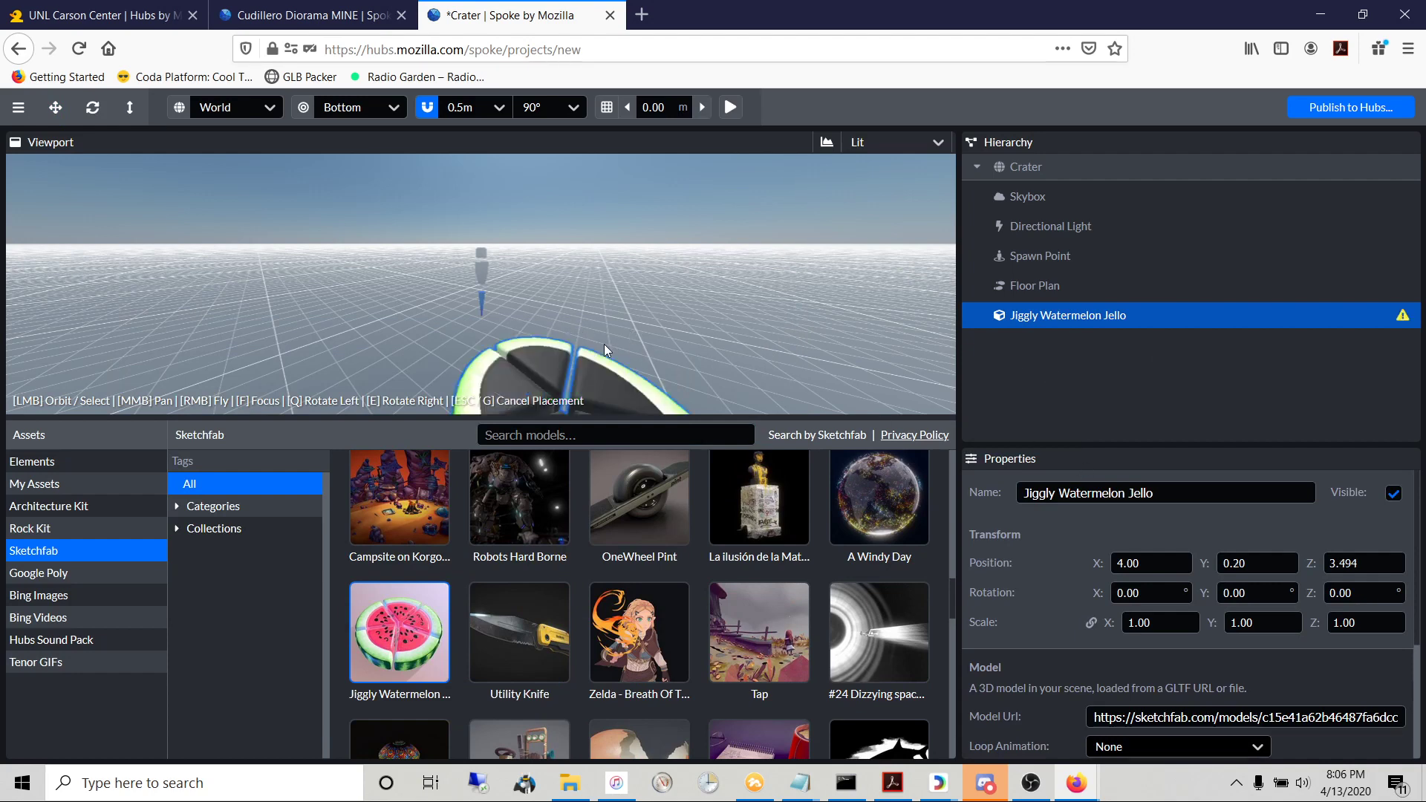
{"action": "left_click", "coordinate": [604, 344]}
{"action": "left_click_drag", "start_coordinate": [603, 345], "coordinate": [536, 331]}
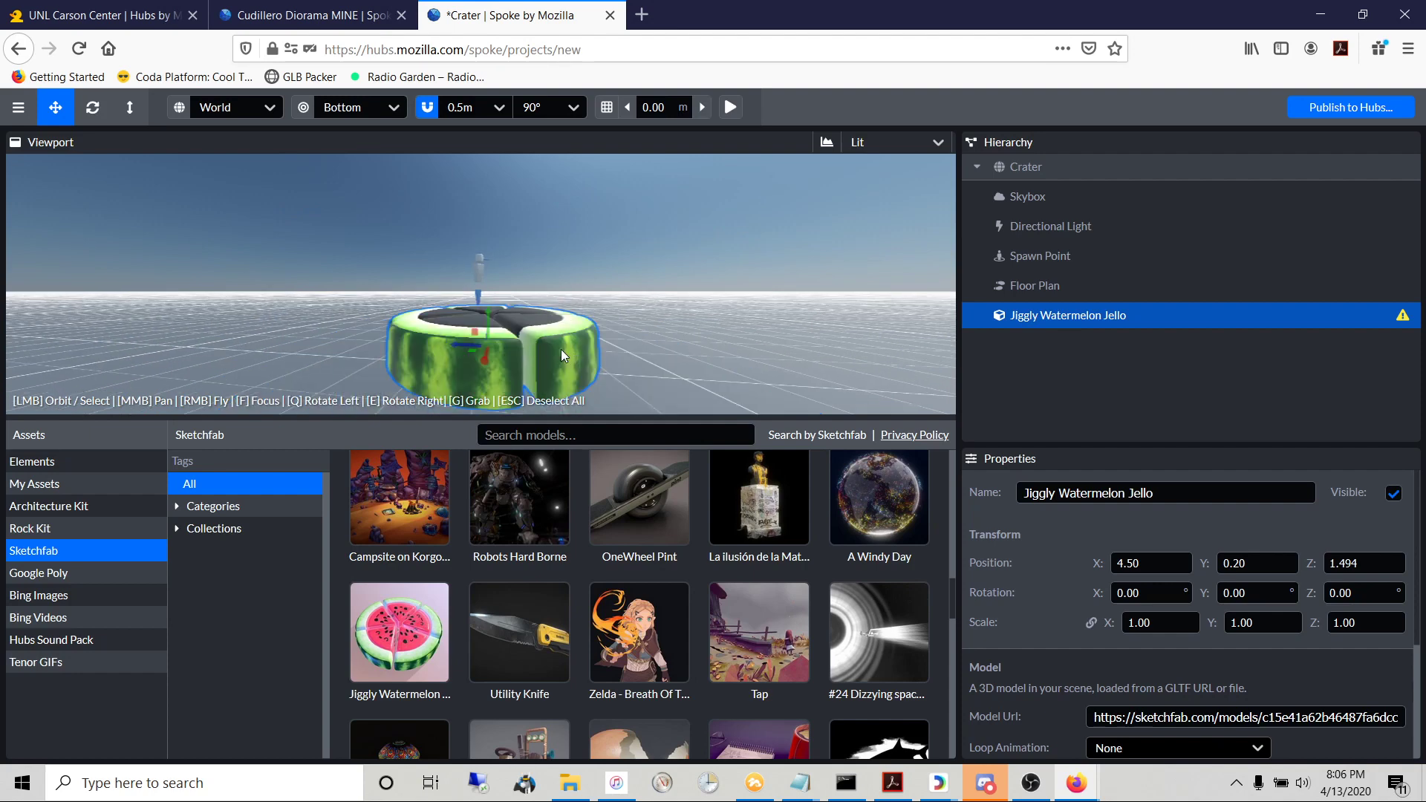
- Check the warning on the Jiggly Watermelon Jello model and delete the model from the scene
{"action": "left_click", "coordinate": [1069, 318]}
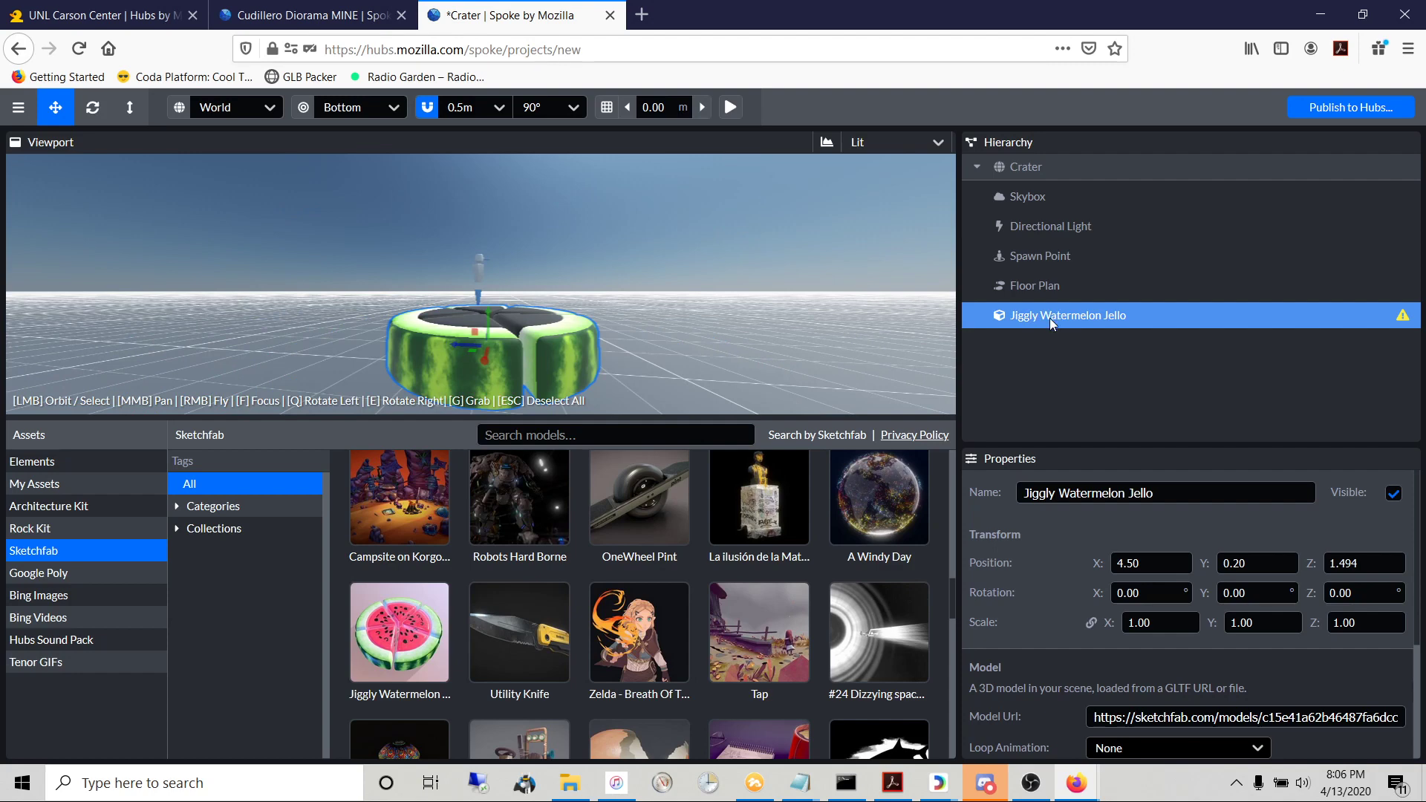
{"action": "mouse_move", "coordinate": [1403, 318]}
{"action": "key", "text": "Delete"}
- Add the Station B model from Sketchfab to the Crater scene at the origin
{"action": "scroll", "coordinate": [594, 628], "scroll_direction": "down", "scroll_amount": 3}
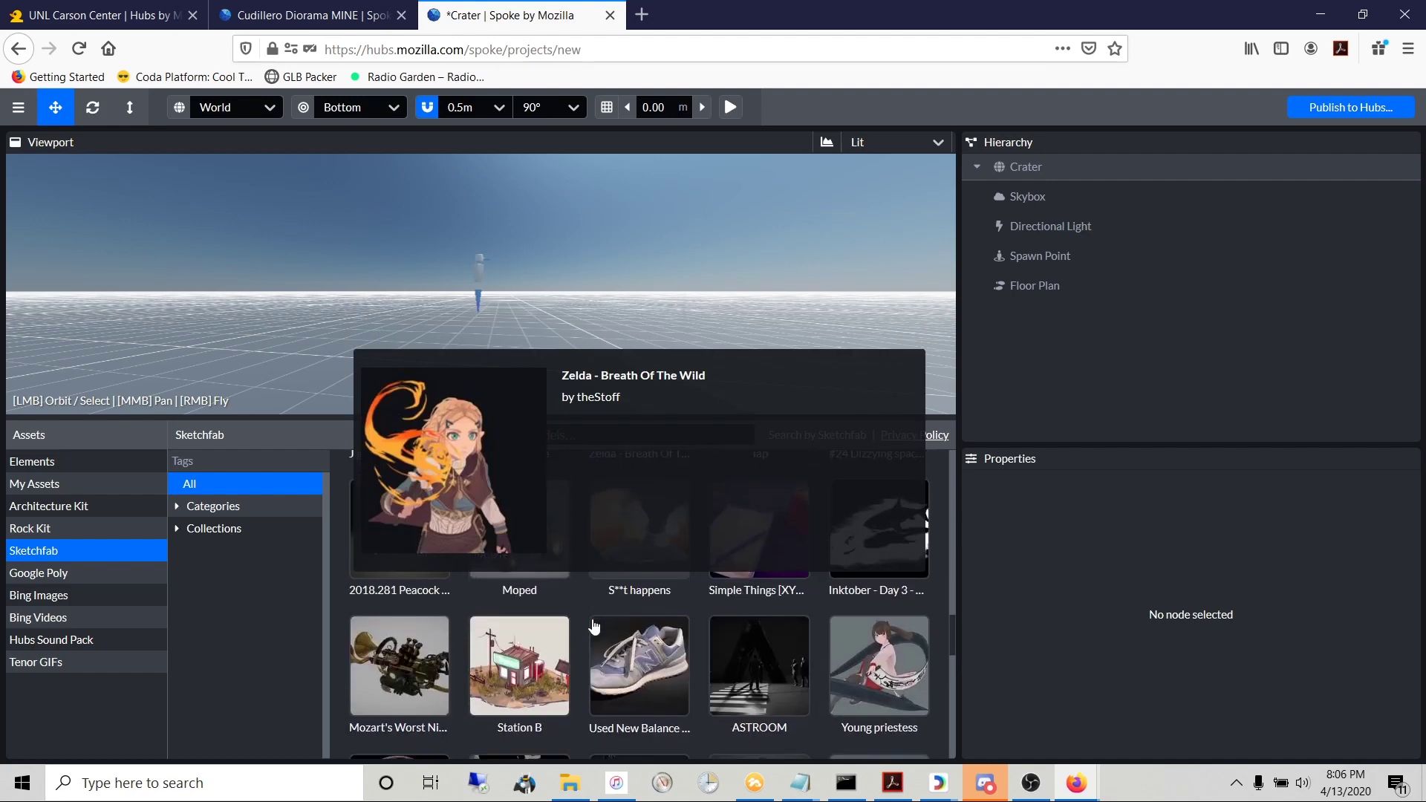
{"action": "mouse_move", "coordinate": [681, 704]}
{"action": "mouse_move", "coordinate": [533, 701]}
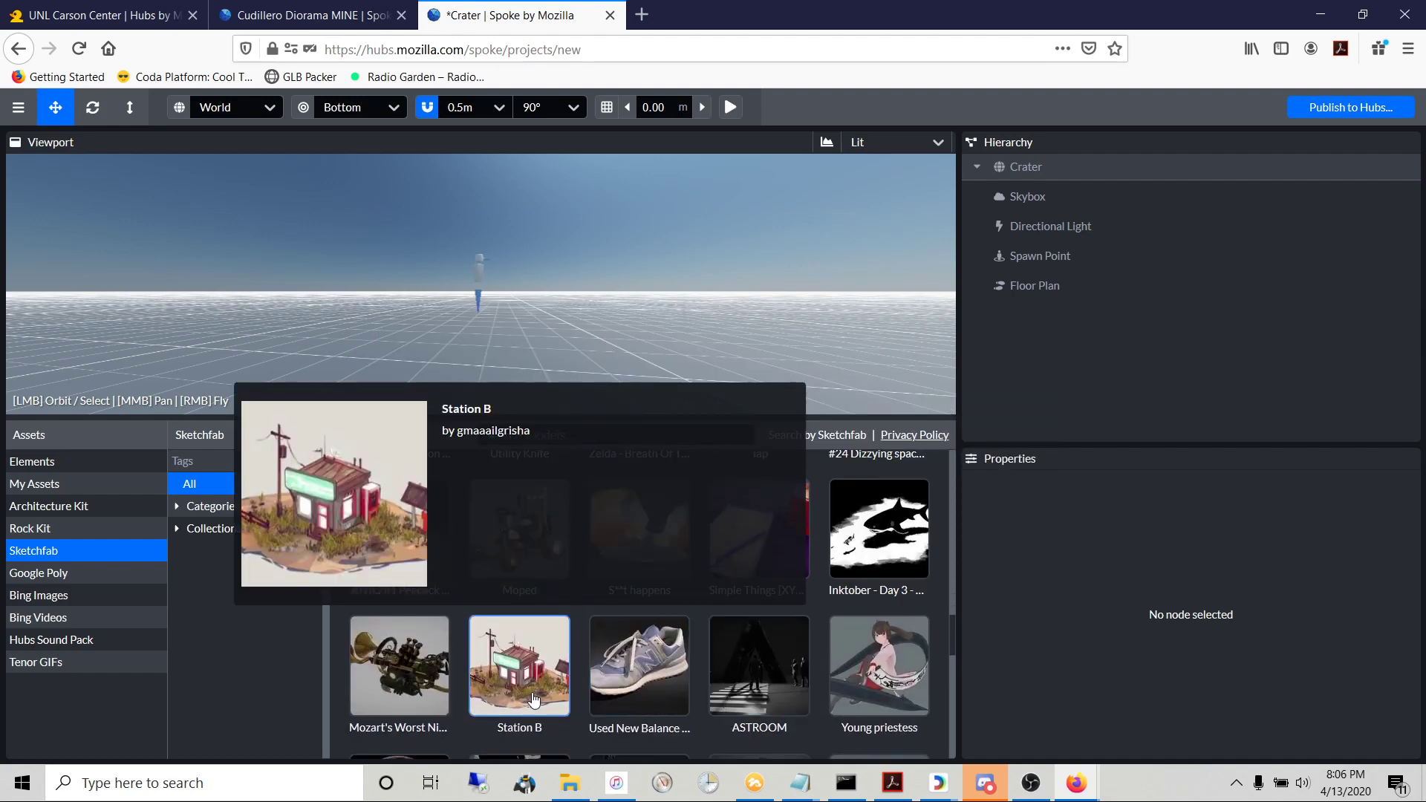
{"action": "left_click_drag", "start_coordinate": [524, 699], "coordinate": [1060, 354]}
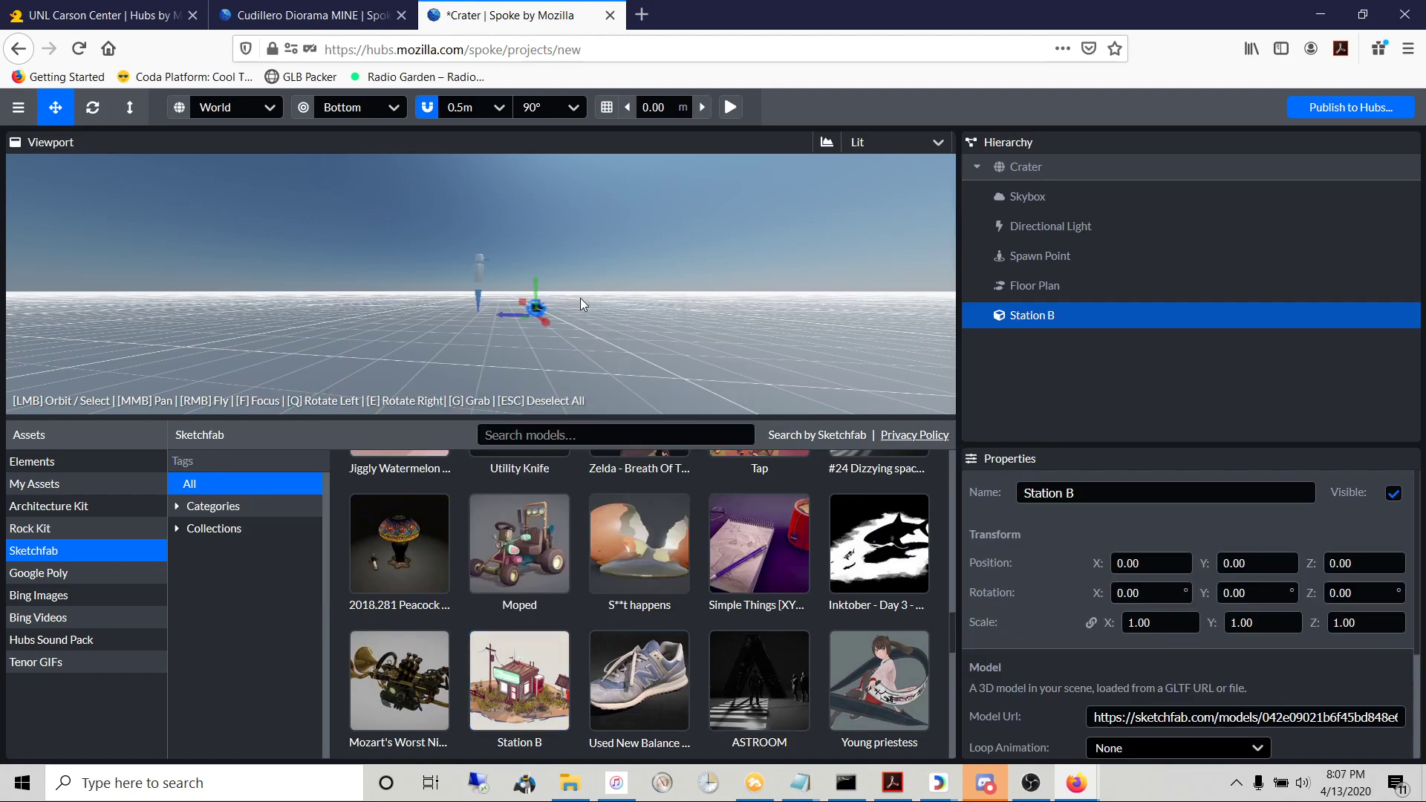
- Compare Station B with the avatar-sized spawn point and scale the station uniformly to 5.00
{"action": "left_click_drag", "start_coordinate": [578, 299], "coordinate": [739, 325]}
{"action": "scroll", "coordinate": [479, 268], "scroll_direction": "up", "scroll_amount": 5}
{"action": "left_click_drag", "start_coordinate": [427, 289], "coordinate": [505, 292]}
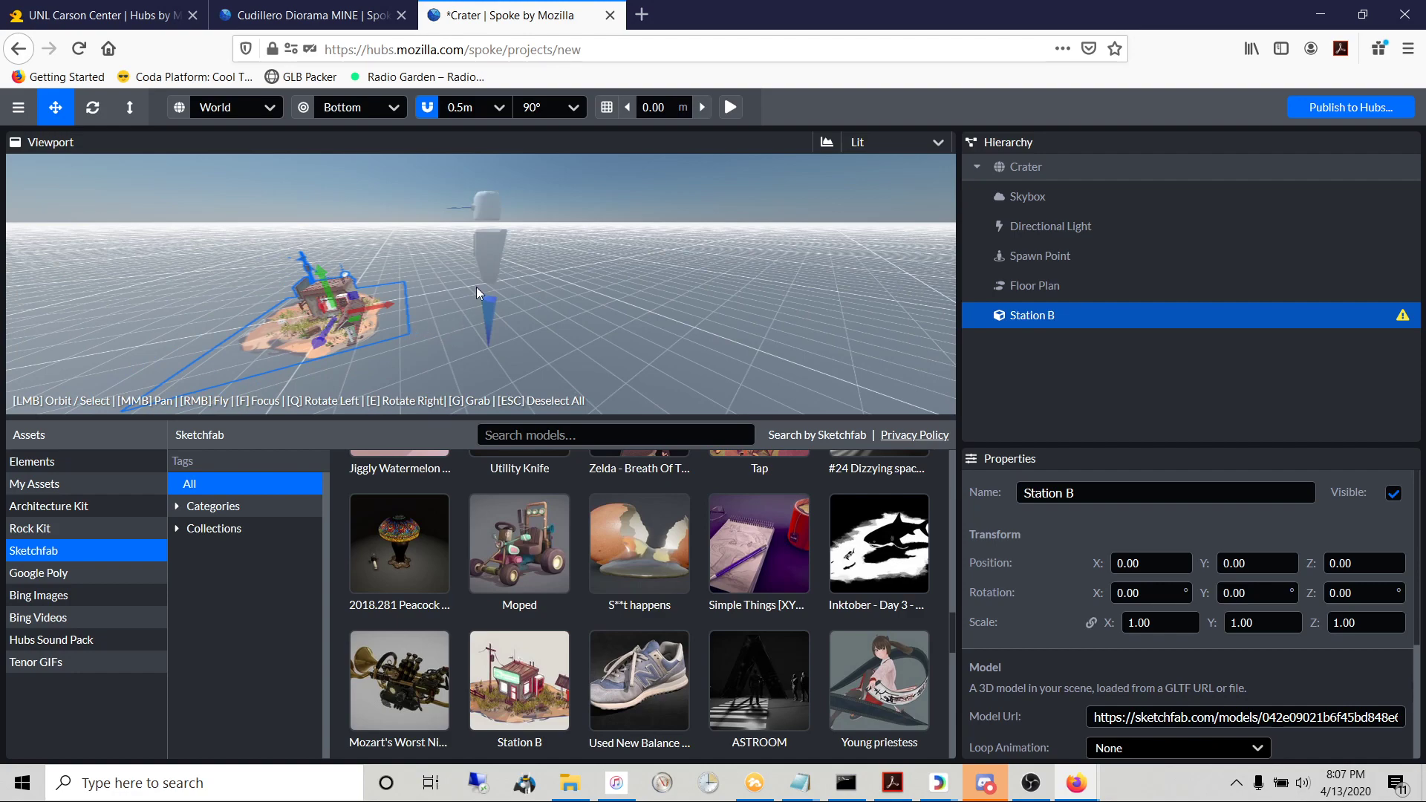
{"action": "left_click_drag", "start_coordinate": [412, 314], "coordinate": [463, 304]}
{"action": "left_click", "coordinate": [495, 252]}
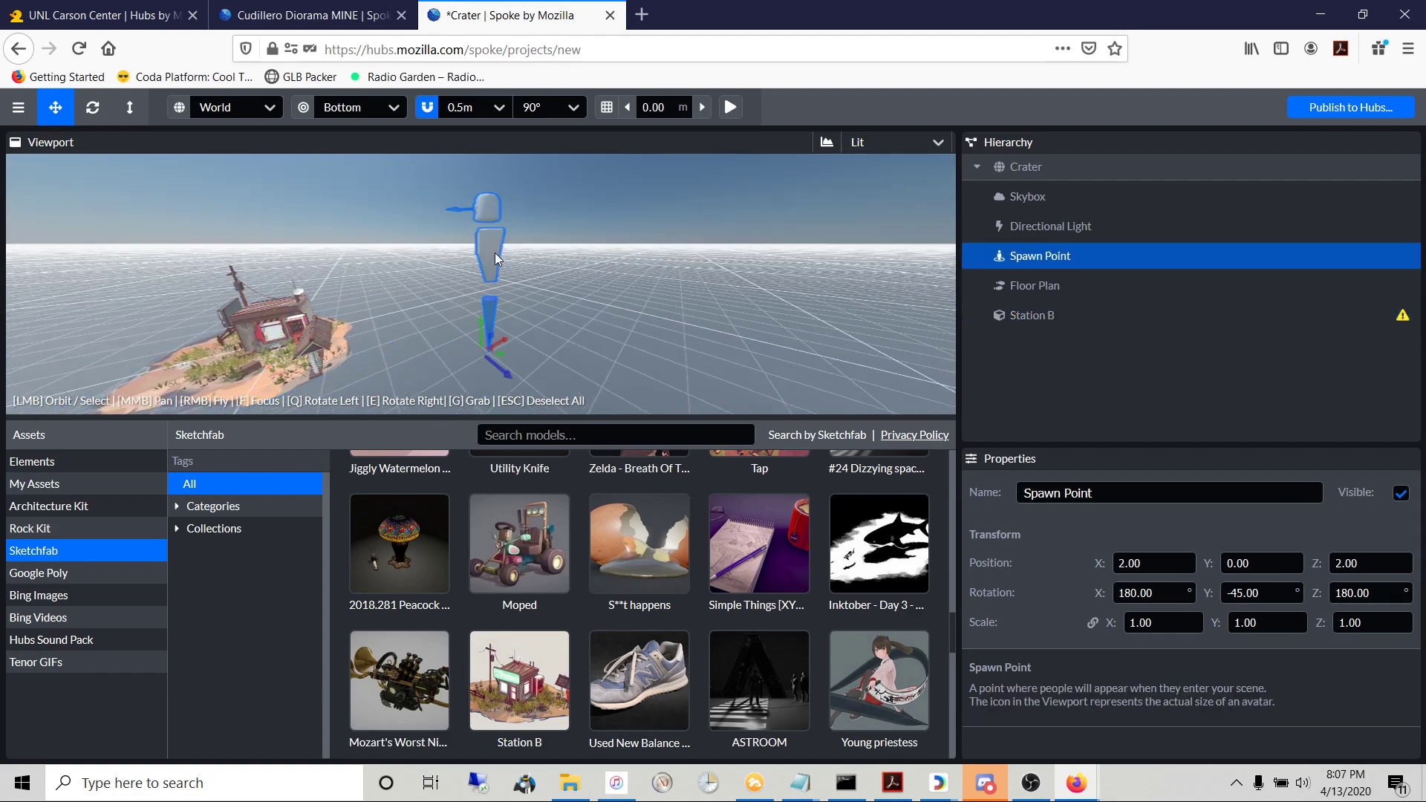
{"action": "left_click", "coordinate": [259, 356]}
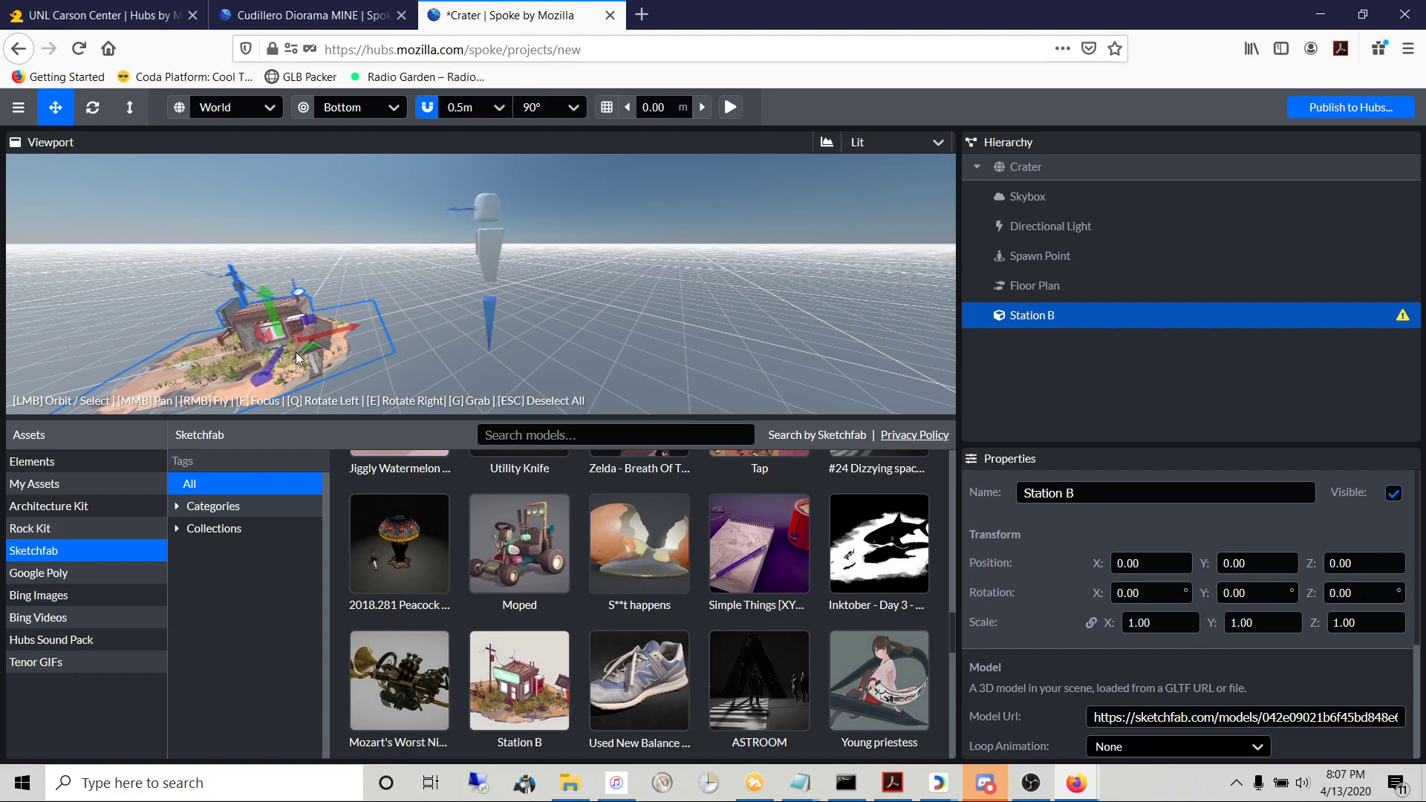
{"action": "left_click_drag", "start_coordinate": [416, 339], "coordinate": [385, 350]}
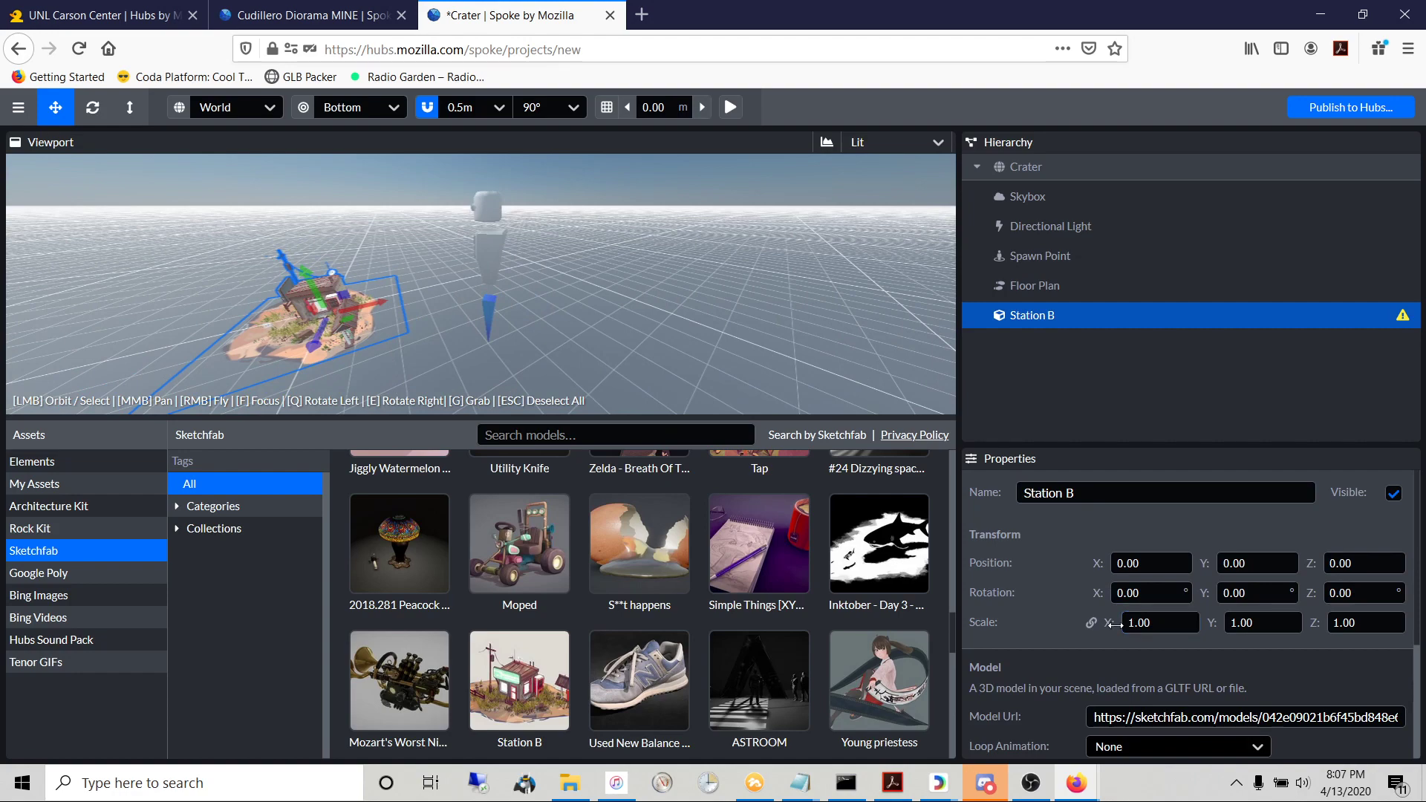
{"action": "left_click_drag", "start_coordinate": [1129, 623], "coordinate": [1310, 569]}
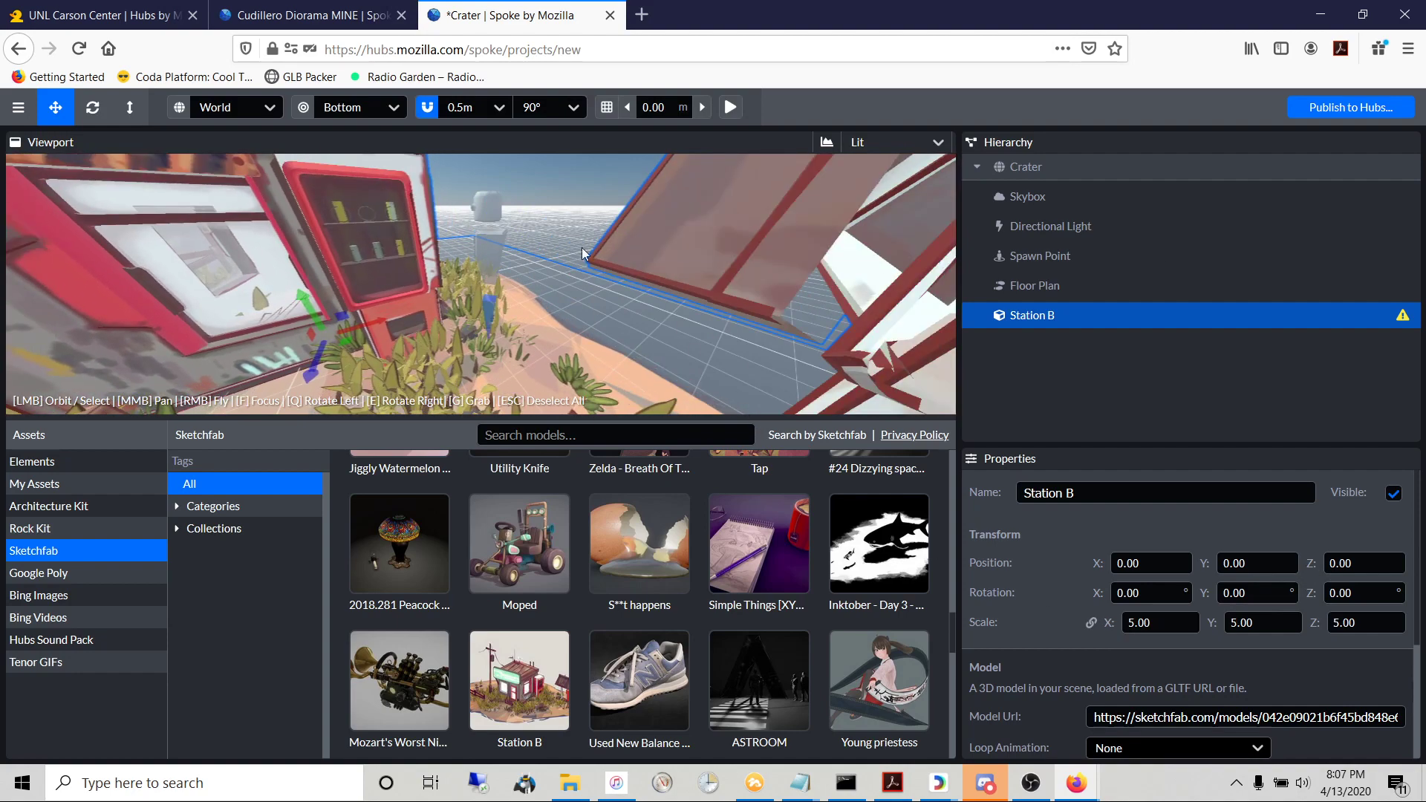
- Move the spawn point to X 0.57, Z 3.57, between the station building and the gas pumps, and deselect it
{"action": "left_click_drag", "start_coordinate": [583, 254], "coordinate": [444, 237]}
{"action": "left_click", "coordinate": [483, 252]}
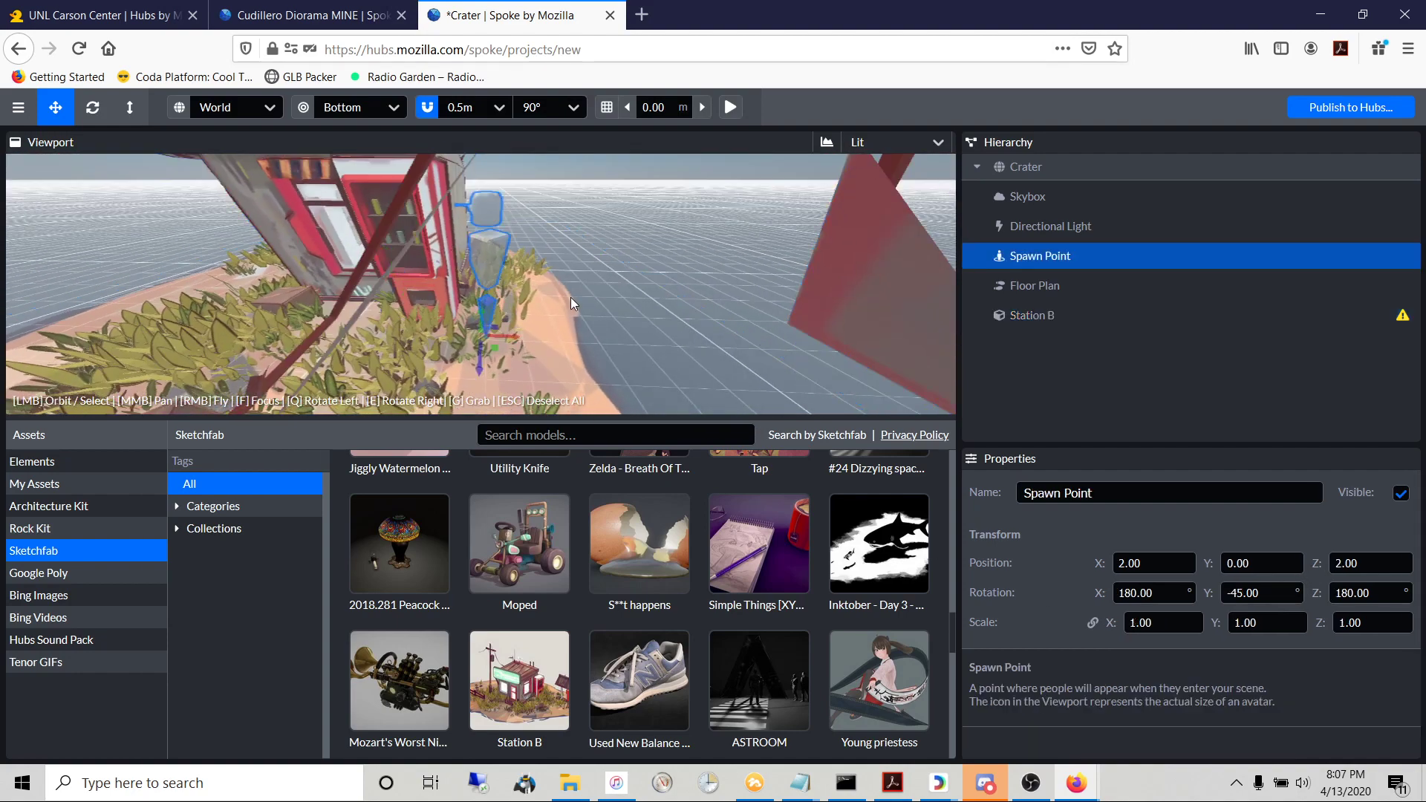
{"action": "left_click_drag", "start_coordinate": [571, 300], "coordinate": [553, 407]}
{"action": "scroll", "coordinate": [475, 335], "scroll_direction": "down", "scroll_amount": 5}
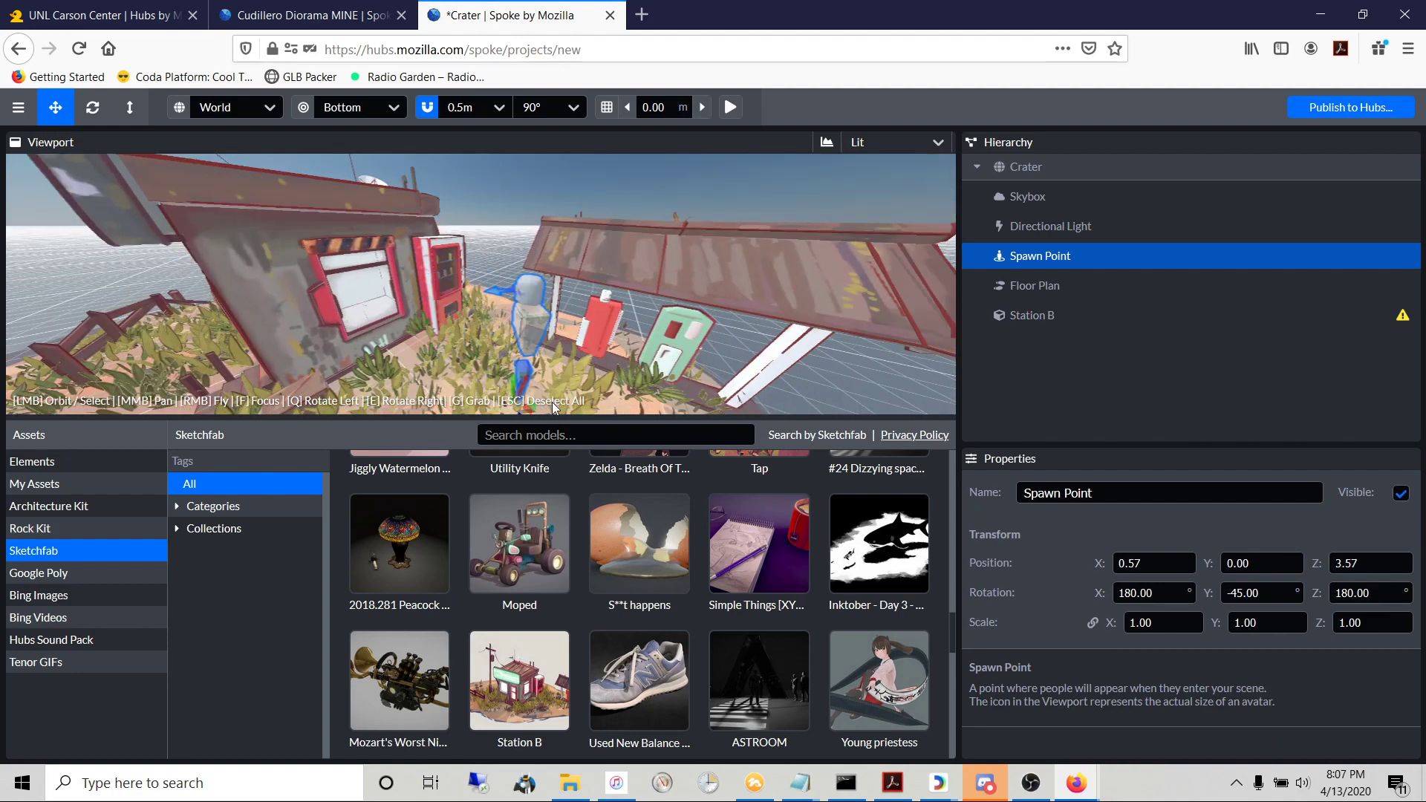
{"action": "mouse_move", "coordinate": [606, 361]}
{"action": "left_mouse_down"}
{"action": "mouse_move", "coordinate": [601, 337]}
{"action": "mouse_move", "coordinate": [538, 343]}
{"action": "mouse_move", "coordinate": [590, 340]}
{"action": "left_mouse_up"}
{"action": "key", "text": "Escape"}
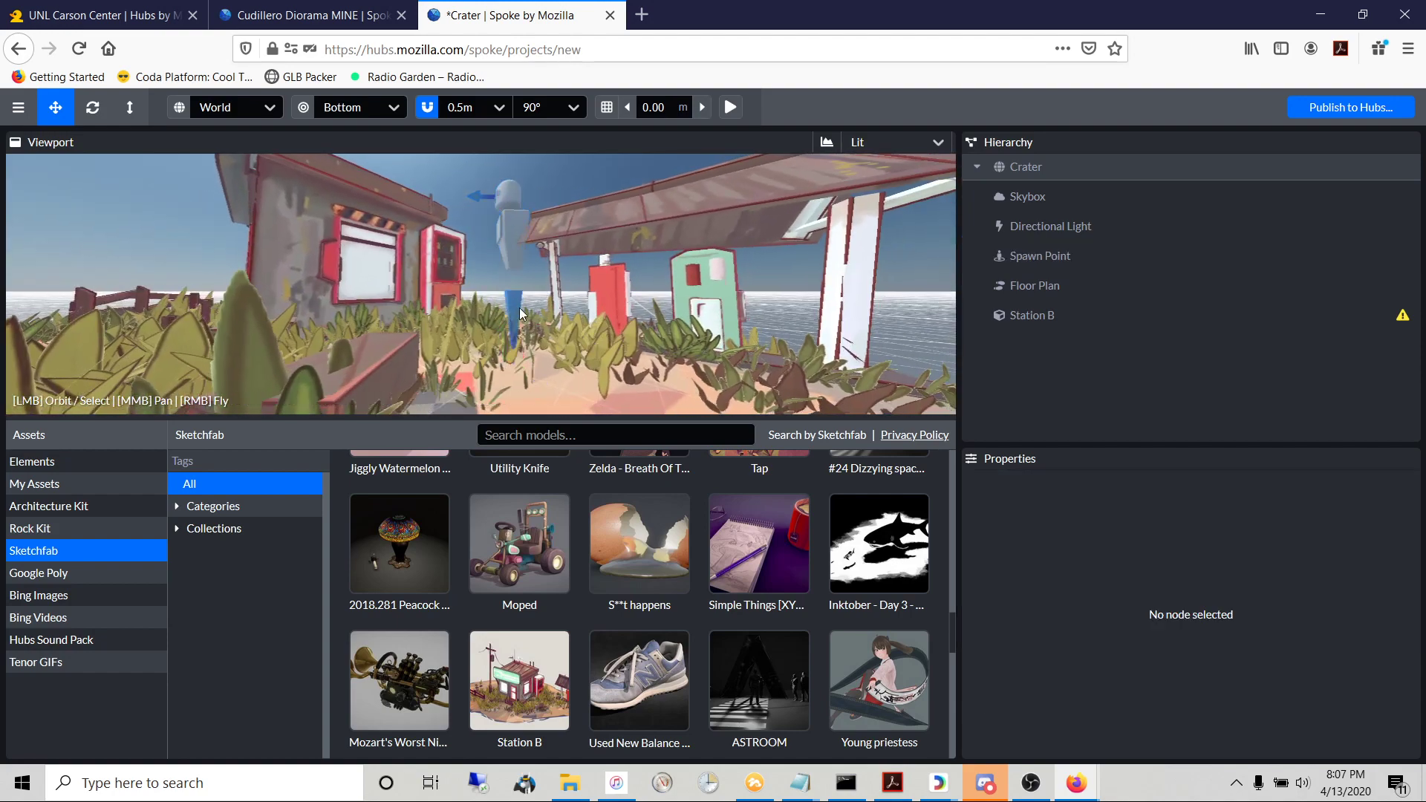
- Check the spawn point against Station B's ground and raise its Y position to 0.20
{"action": "scroll", "coordinate": [519, 307], "scroll_direction": "up", "scroll_amount": 4}
{"action": "left_click_drag", "start_coordinate": [601, 337], "coordinate": [552, 340]}
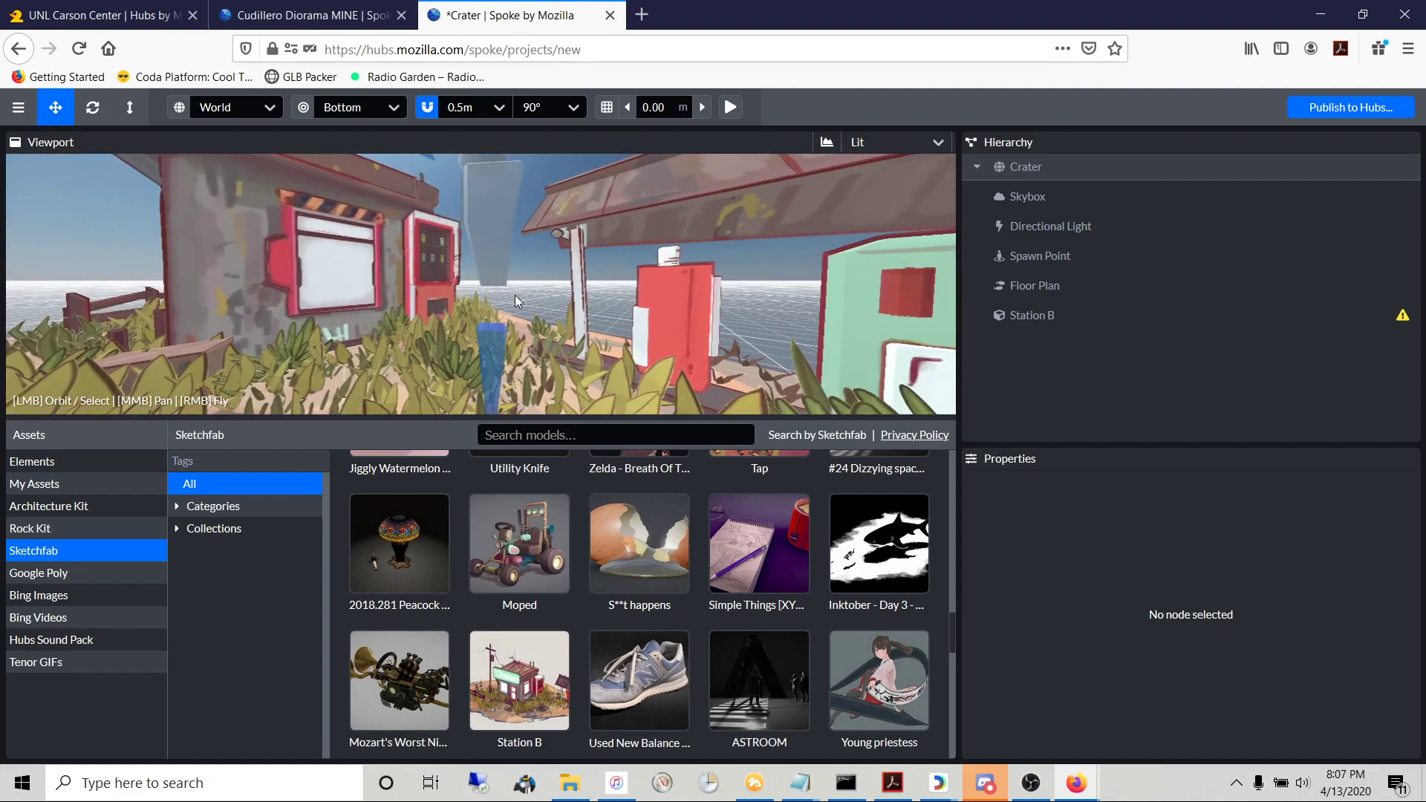
{"action": "left_click_drag", "start_coordinate": [515, 295], "coordinate": [546, 292]}
{"action": "left_click", "coordinate": [547, 293]}
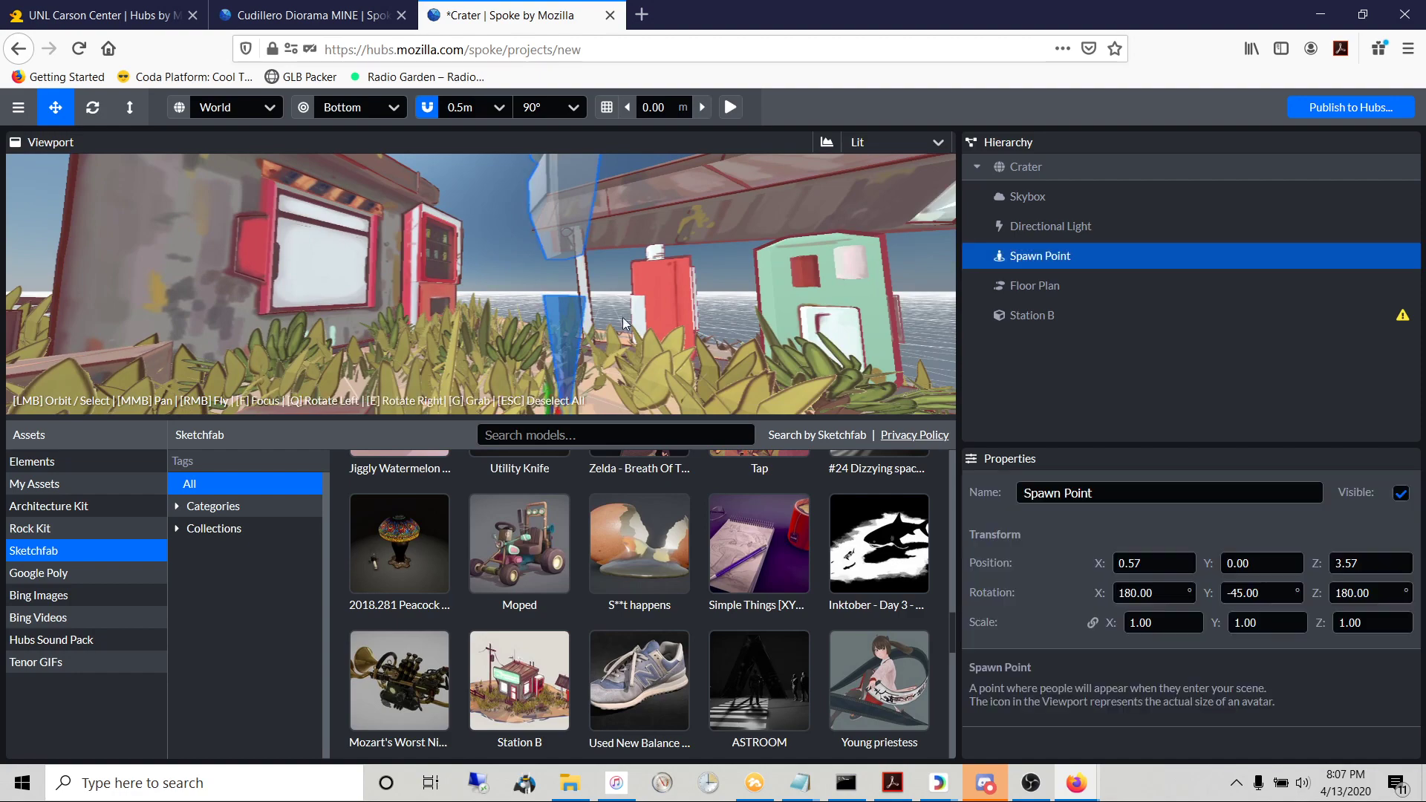
{"action": "left_click_drag", "start_coordinate": [622, 318], "coordinate": [627, 346]}
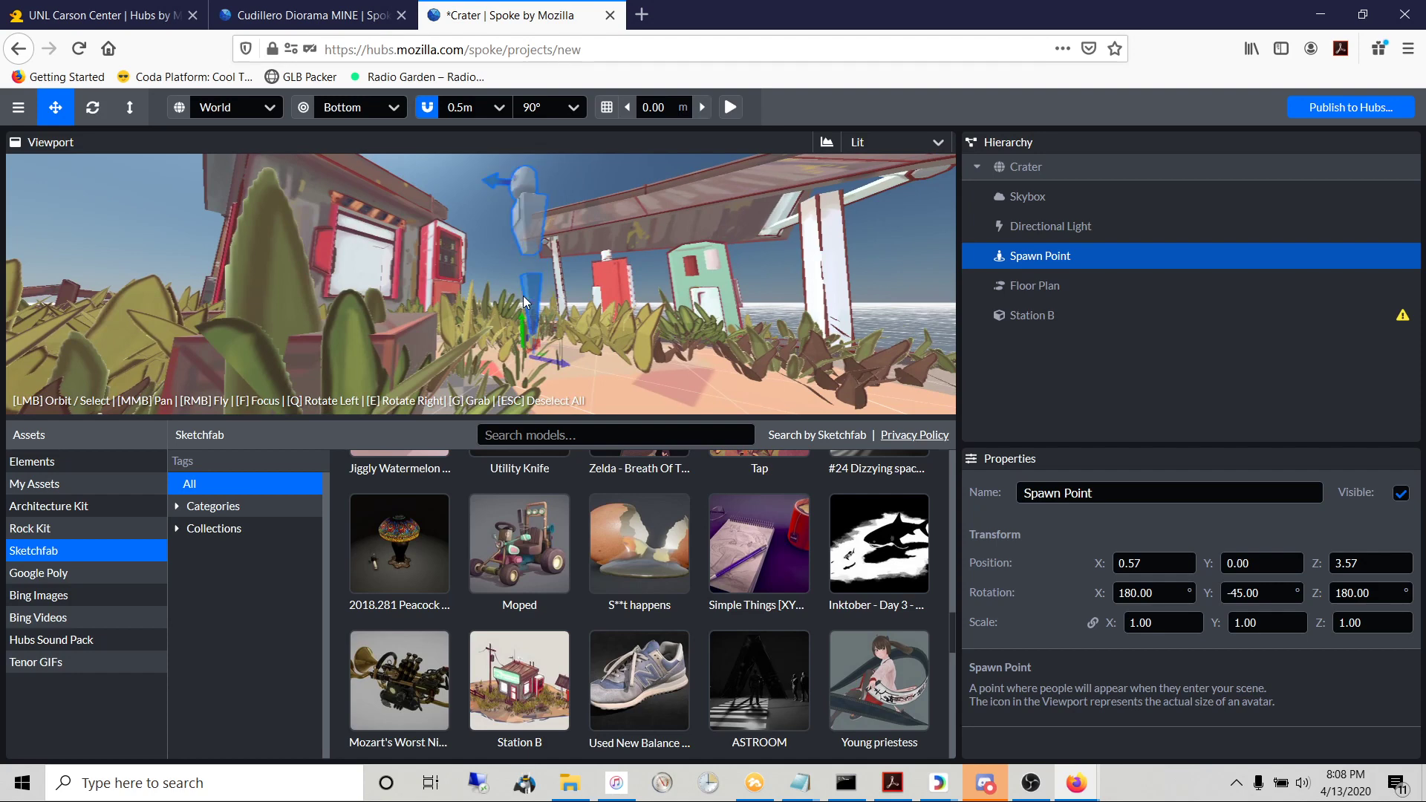
{"action": "left_click_drag", "start_coordinate": [523, 296], "coordinate": [553, 316]}
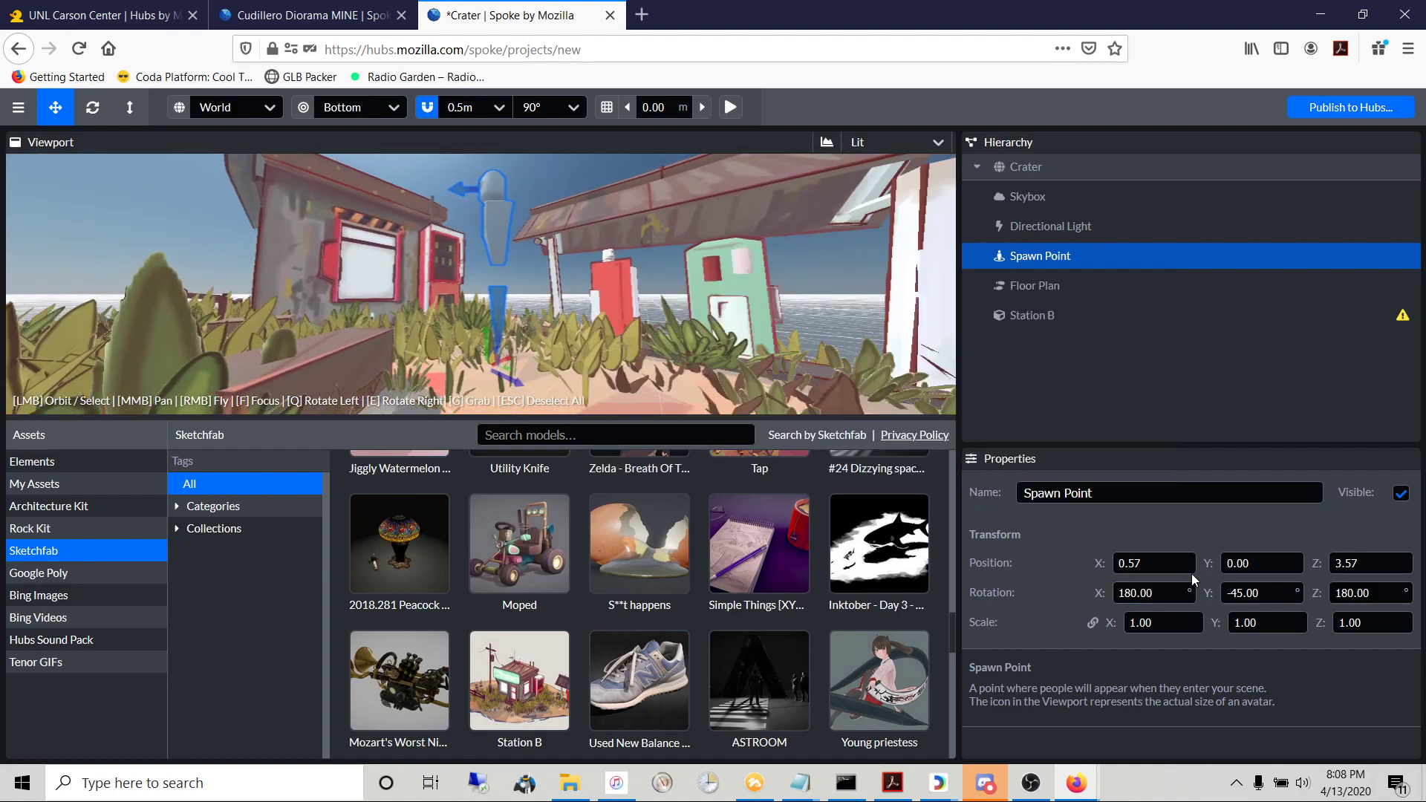
{"action": "mouse_move", "coordinate": [1208, 564]}
{"action": "left_mouse_down"}
{"action": "mouse_move", "coordinate": [1234, 573]}
{"action": "mouse_move", "coordinate": [1222, 573]}
{"action": "left_mouse_up"}
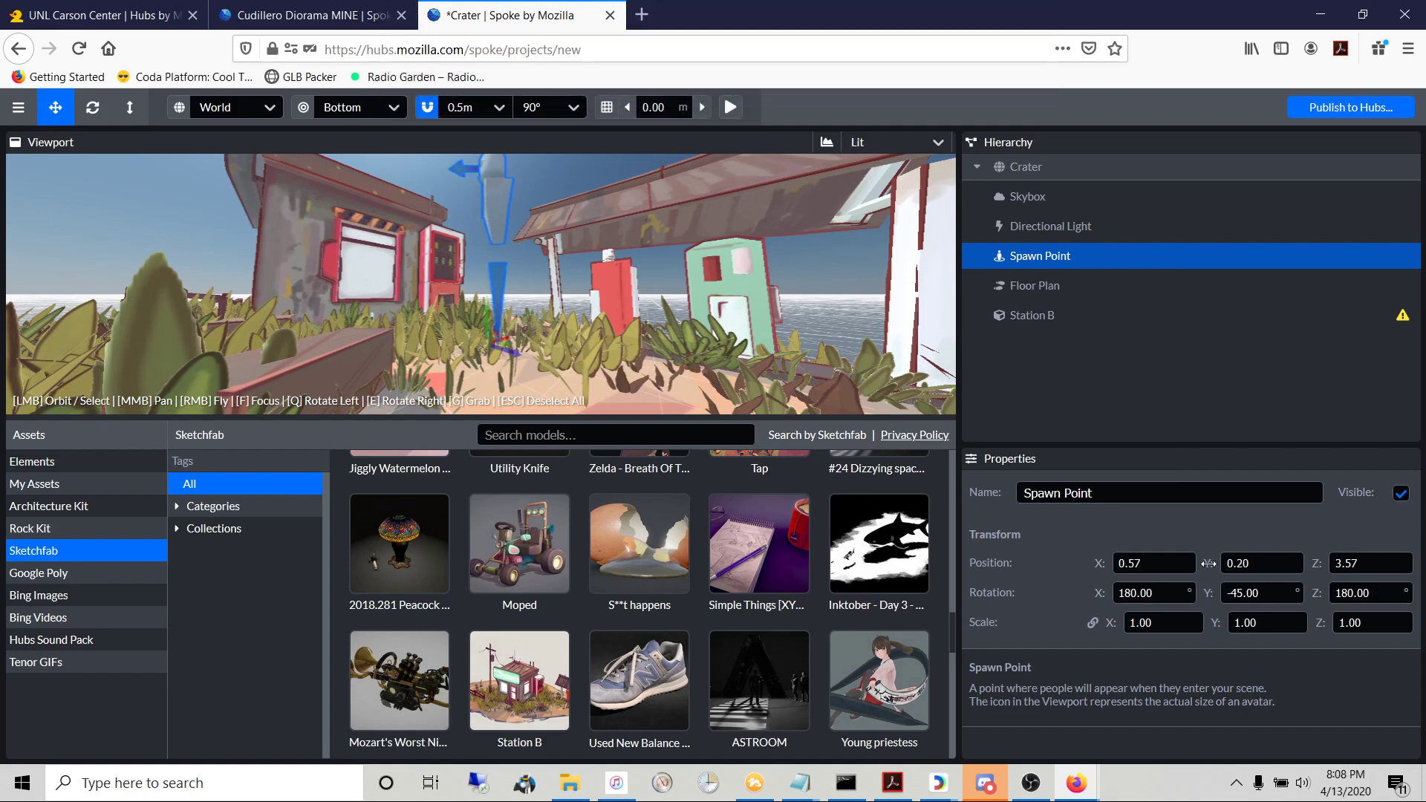
- Regenerate the Floor Plan for the new Station B terrain and inspect the walkable area around the station
{"action": "mouse_move", "coordinate": [750, 333]}
{"action": "left_mouse_down"}
{"action": "mouse_move", "coordinate": [668, 337]}
{"action": "mouse_move", "coordinate": [760, 336]}
{"action": "mouse_move", "coordinate": [745, 341]}
{"action": "left_mouse_up"}
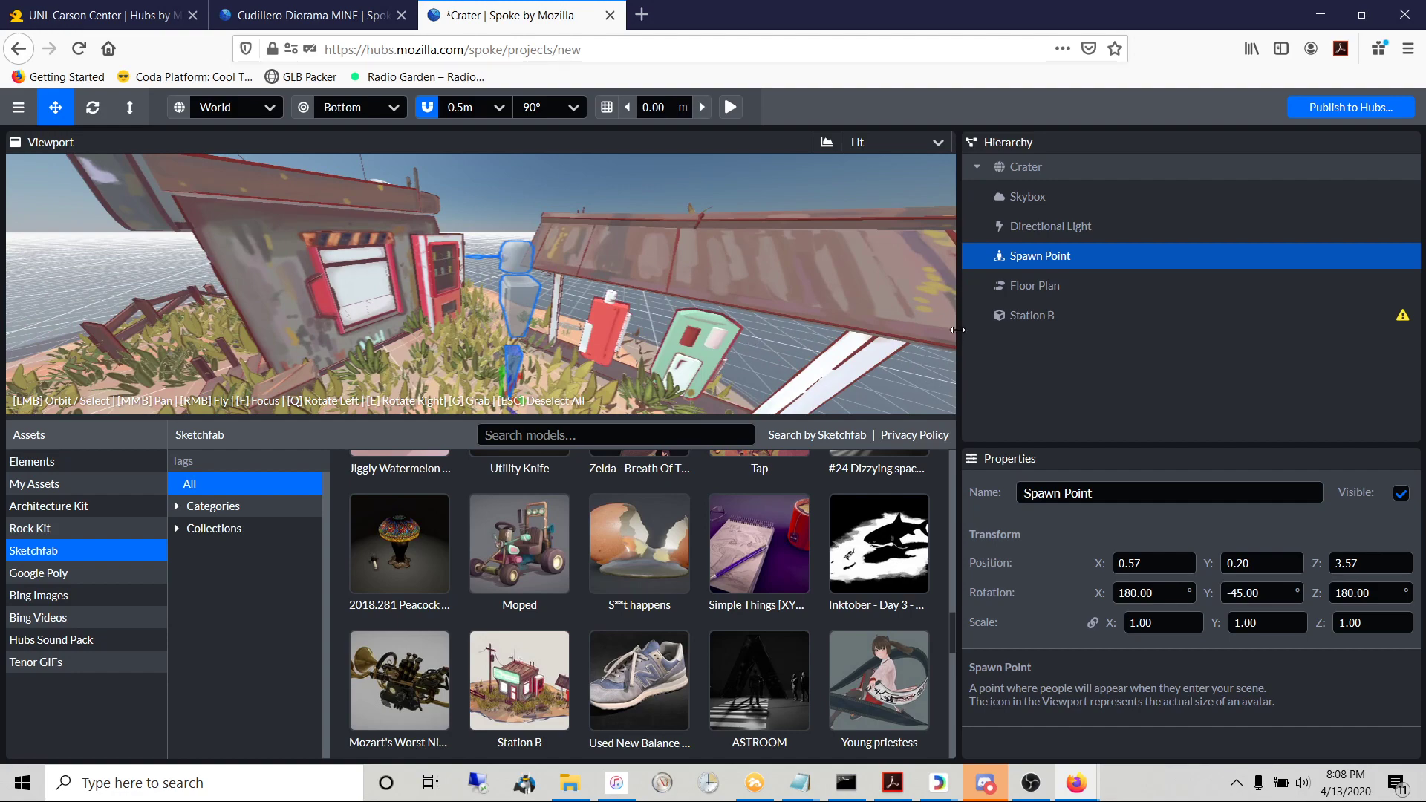
{"action": "left_click", "coordinate": [1016, 312]}
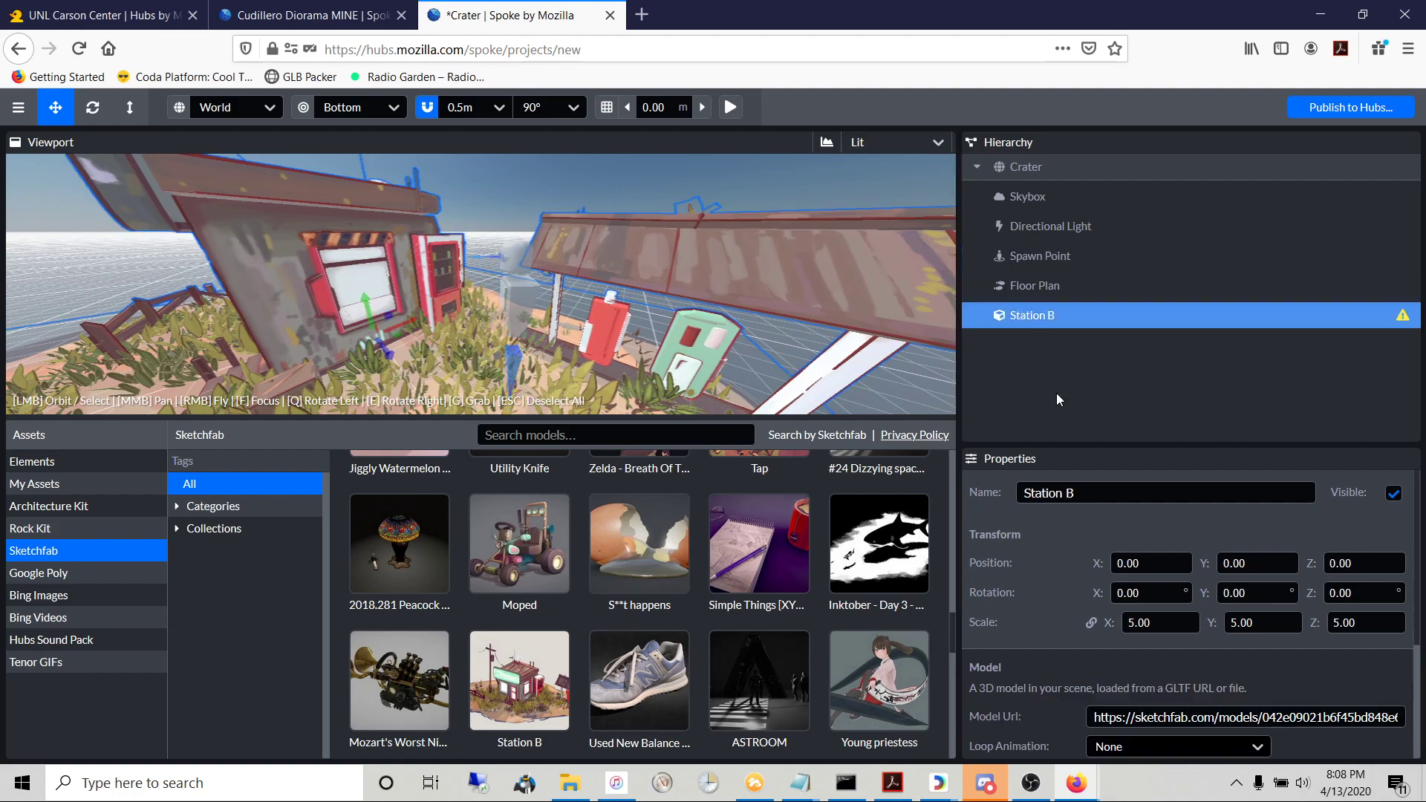
{"action": "left_click", "coordinate": [1026, 287]}
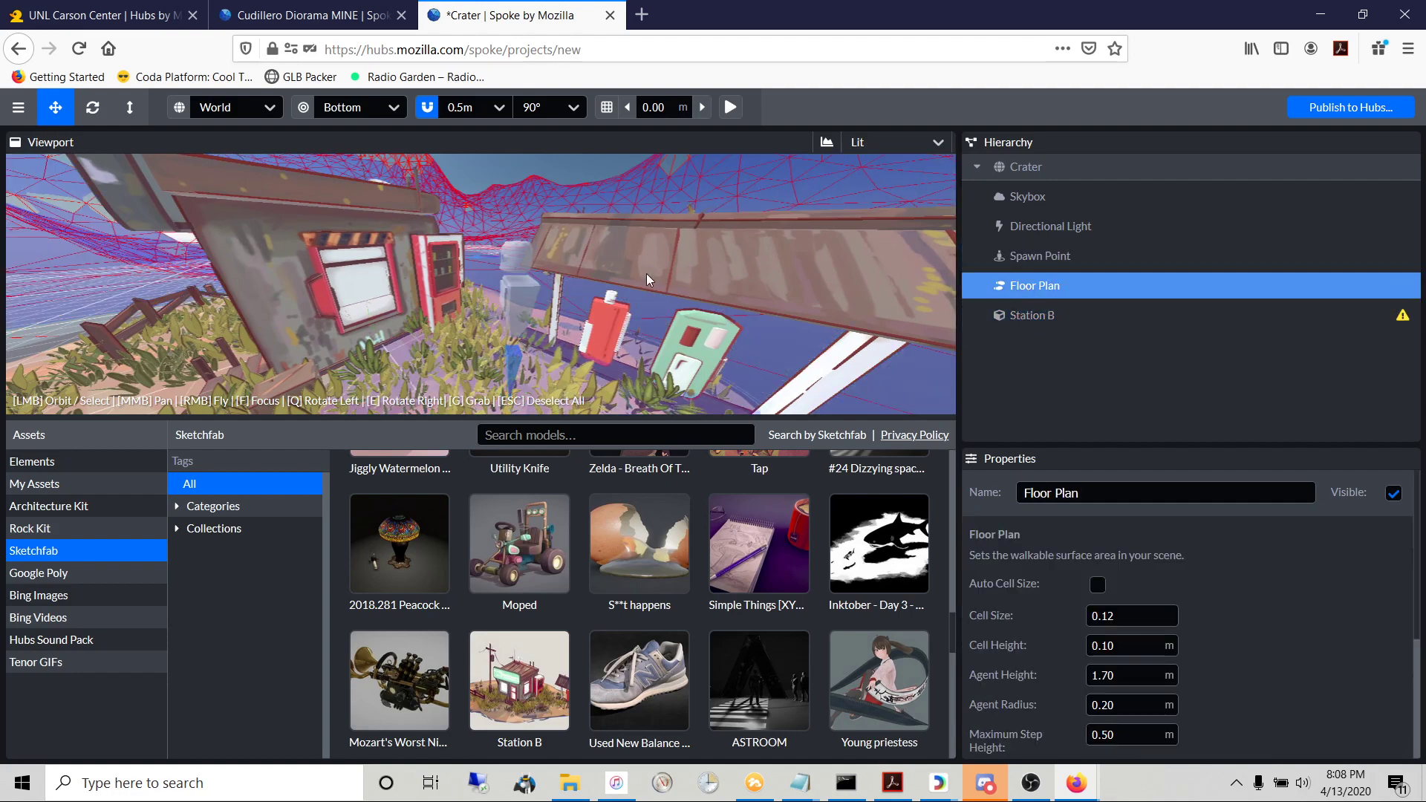
{"action": "scroll", "coordinate": [572, 247], "scroll_direction": "down", "scroll_amount": 10}
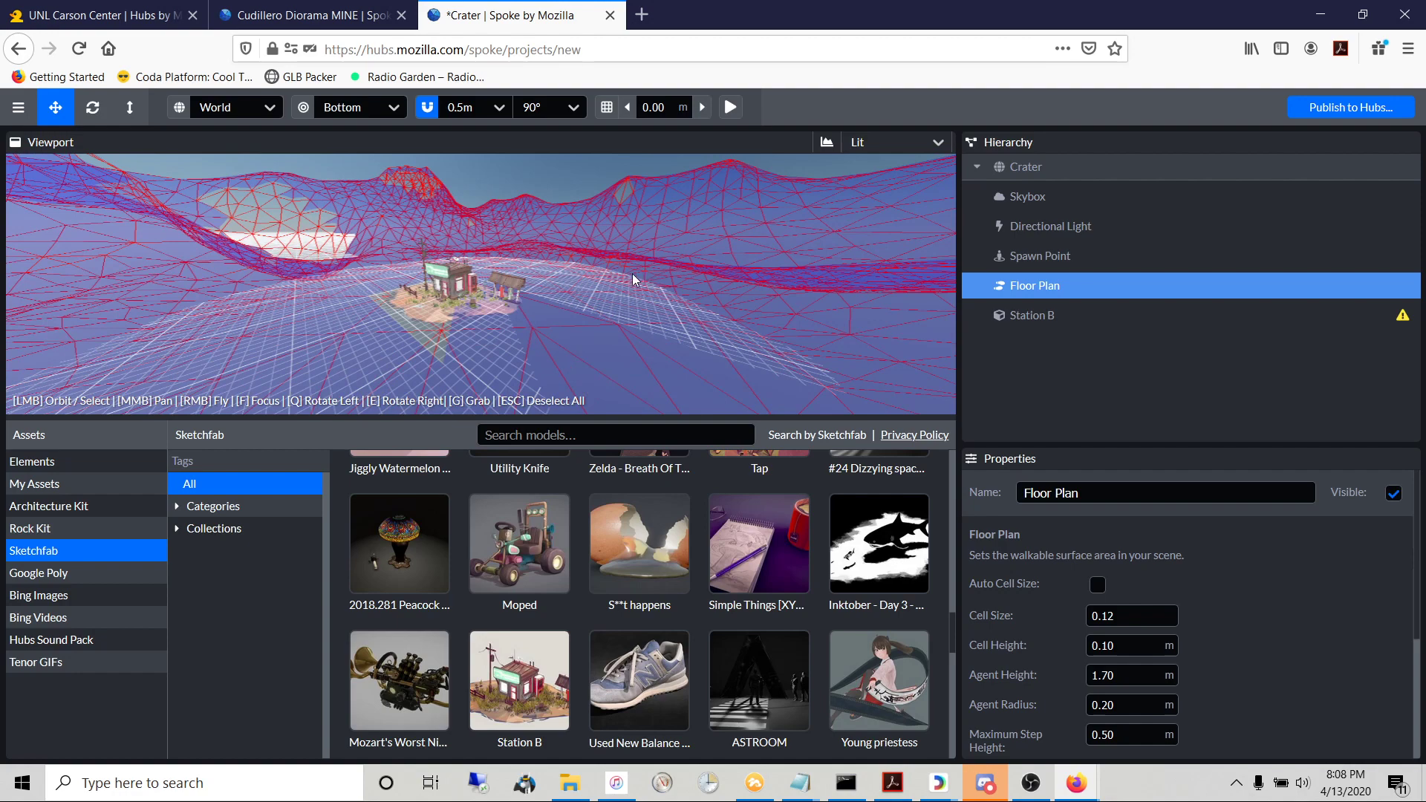
{"action": "scroll", "coordinate": [642, 274], "scroll_direction": "up", "scroll_amount": 6}
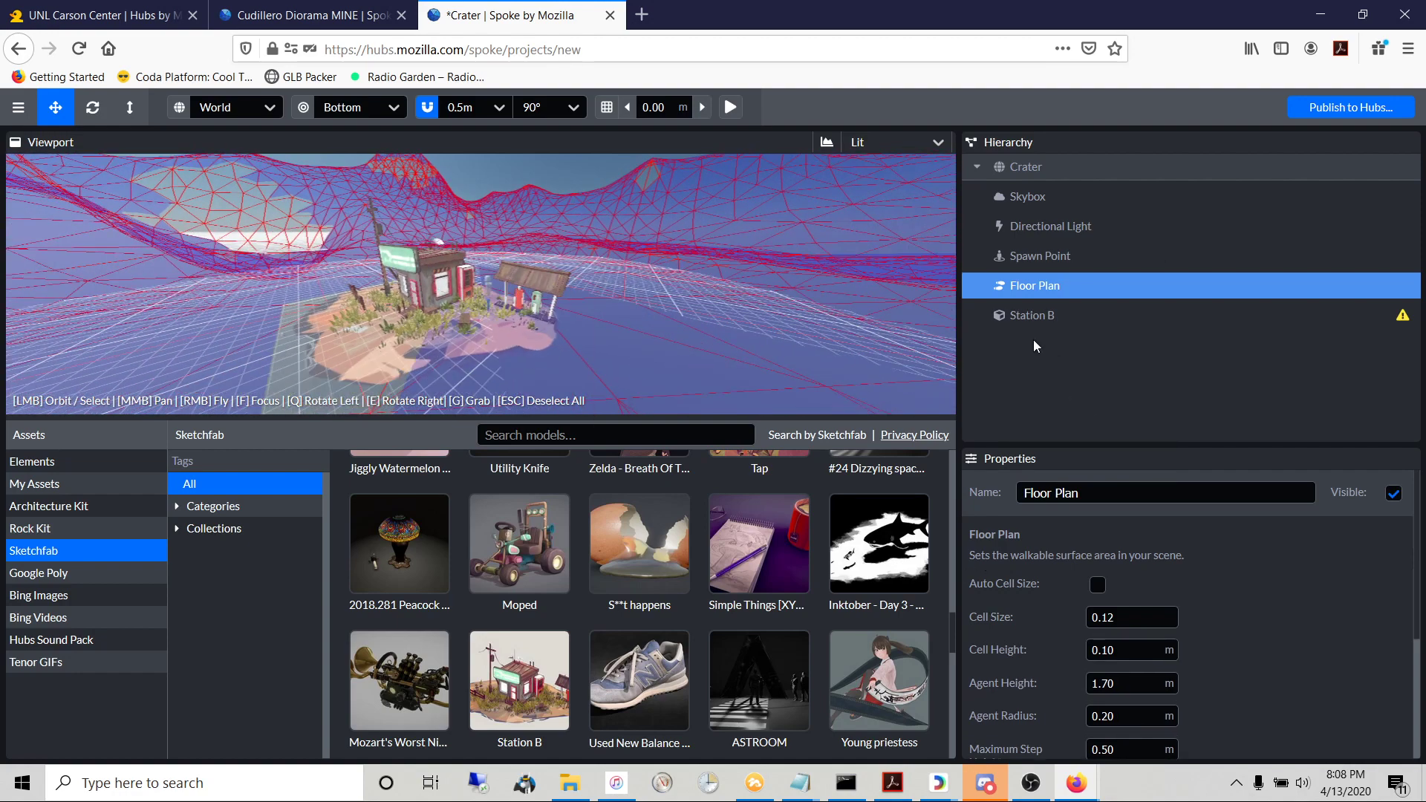
{"action": "scroll", "coordinate": [1230, 608], "scroll_direction": "down", "scroll_amount": 3}
{"action": "scroll", "coordinate": [1218, 603], "scroll_direction": "up", "scroll_amount": 3}
{"action": "scroll", "coordinate": [1000, 533], "scroll_direction": "down", "scroll_amount": 3}
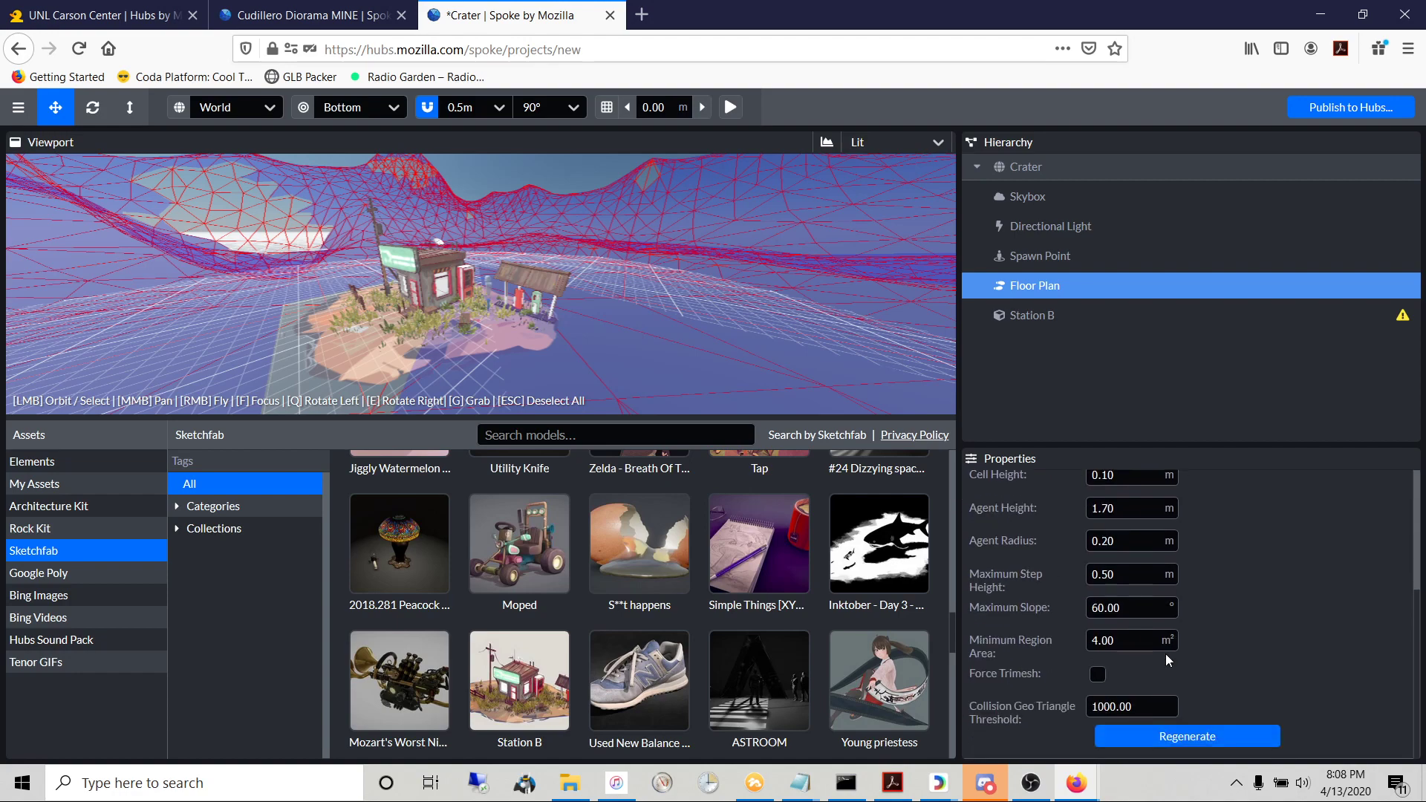
{"action": "left_click", "coordinate": [1166, 735]}
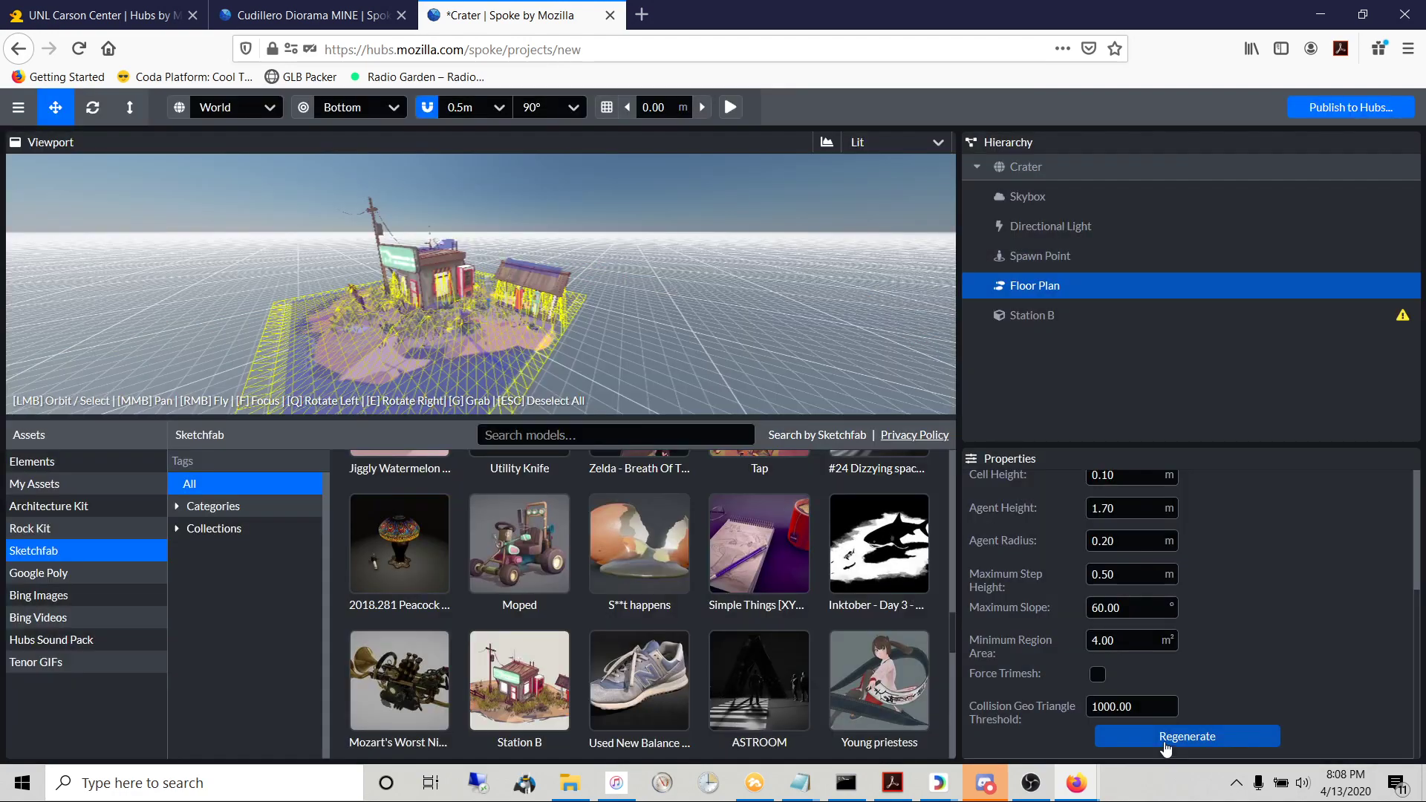
{"action": "left_click_drag", "start_coordinate": [524, 358], "coordinate": [705, 360]}
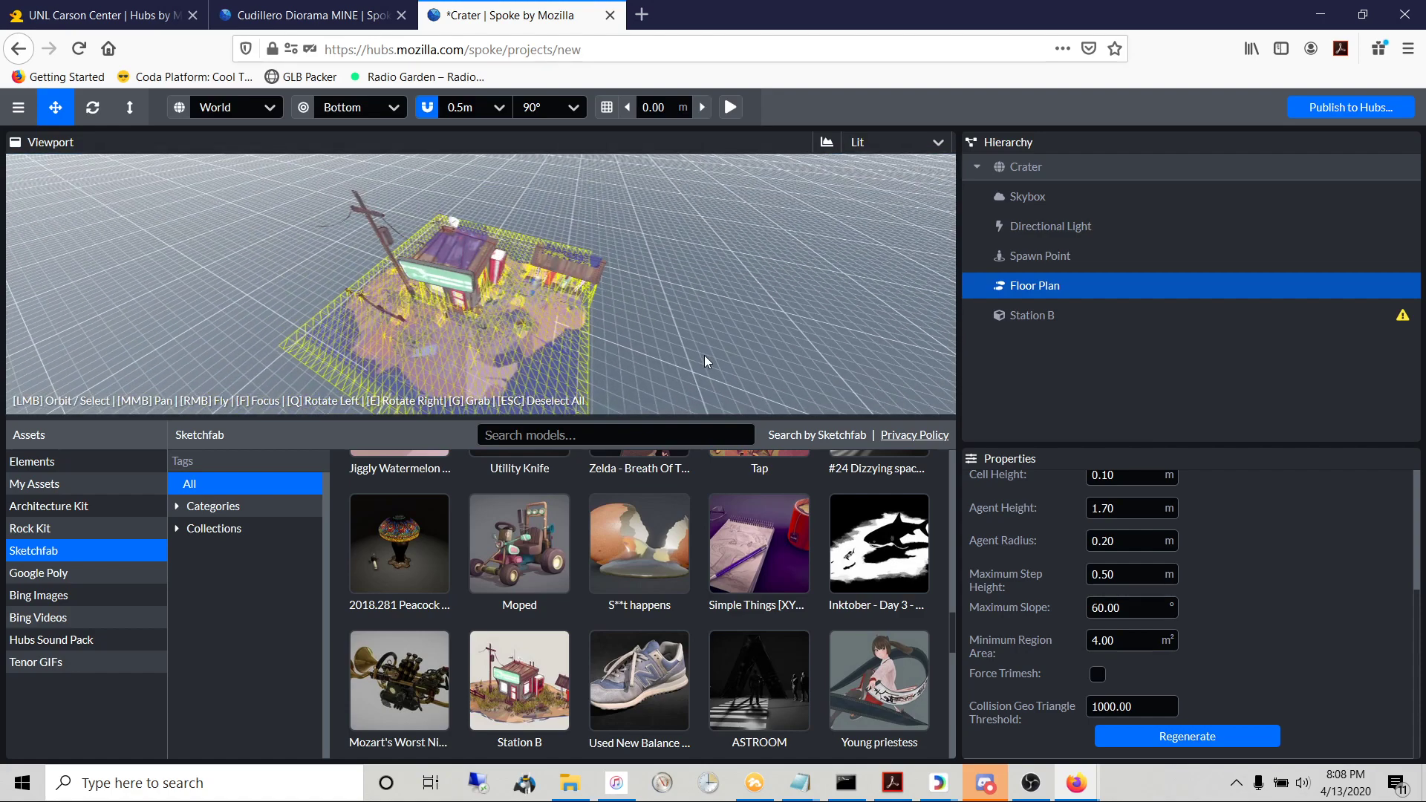
{"action": "scroll", "coordinate": [526, 330], "scroll_direction": "up", "scroll_amount": 5}
{"action": "left_click_drag", "start_coordinate": [529, 323], "coordinate": [460, 342]}
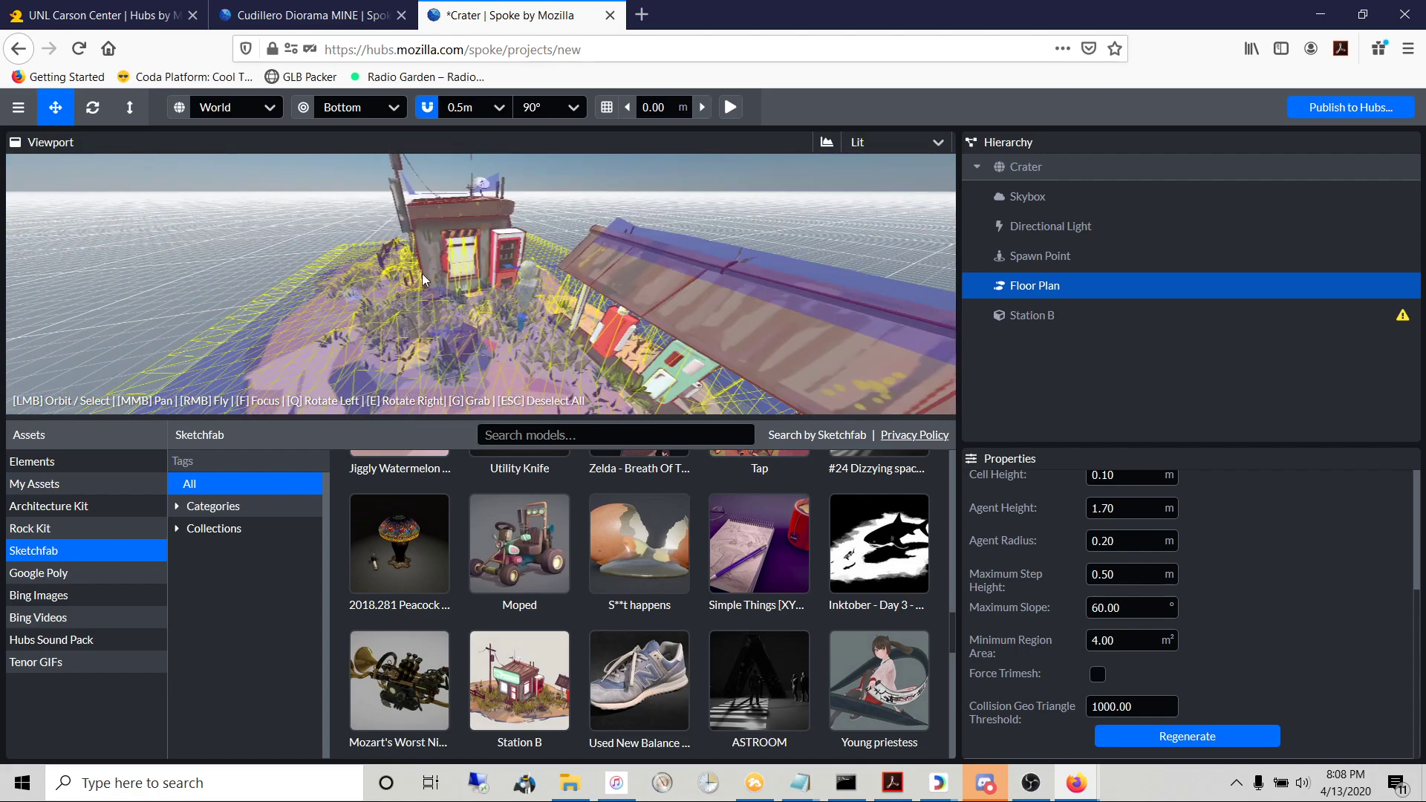
{"action": "scroll", "coordinate": [441, 288], "scroll_direction": "down", "scroll_amount": 5}
{"action": "mouse_move", "coordinate": [438, 295]}
{"action": "left_mouse_down"}
{"action": "mouse_move", "coordinate": [661, 273]}
{"action": "mouse_move", "coordinate": [608, 297]}
{"action": "mouse_move", "coordinate": [439, 317]}
{"action": "left_mouse_up"}
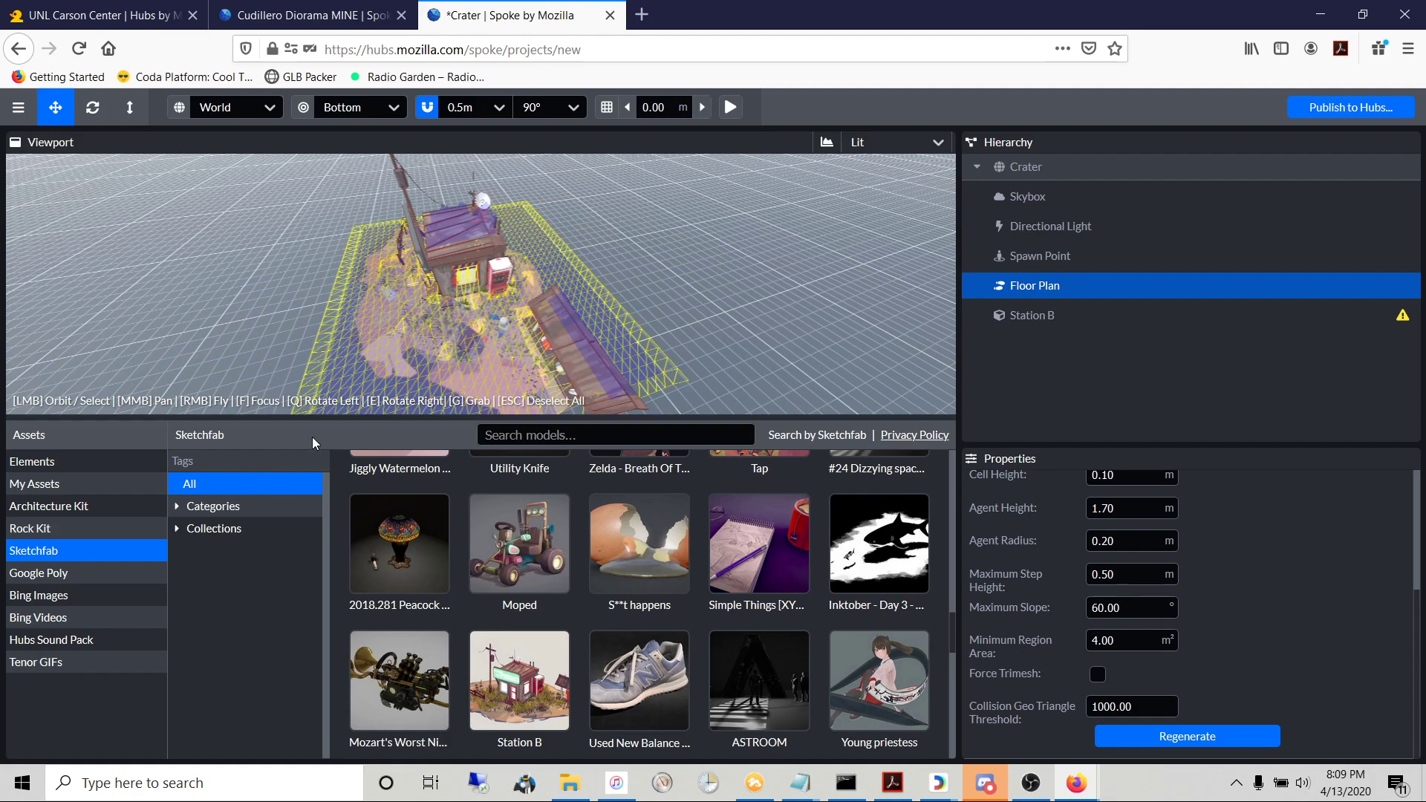
- Add the Low-poly truck (car "Drifter") from Sketchfab and place it beside the station building at X -3.69, Z 1.00
{"action": "scroll", "coordinate": [519, 542], "scroll_direction": "down", "scroll_amount": 5}
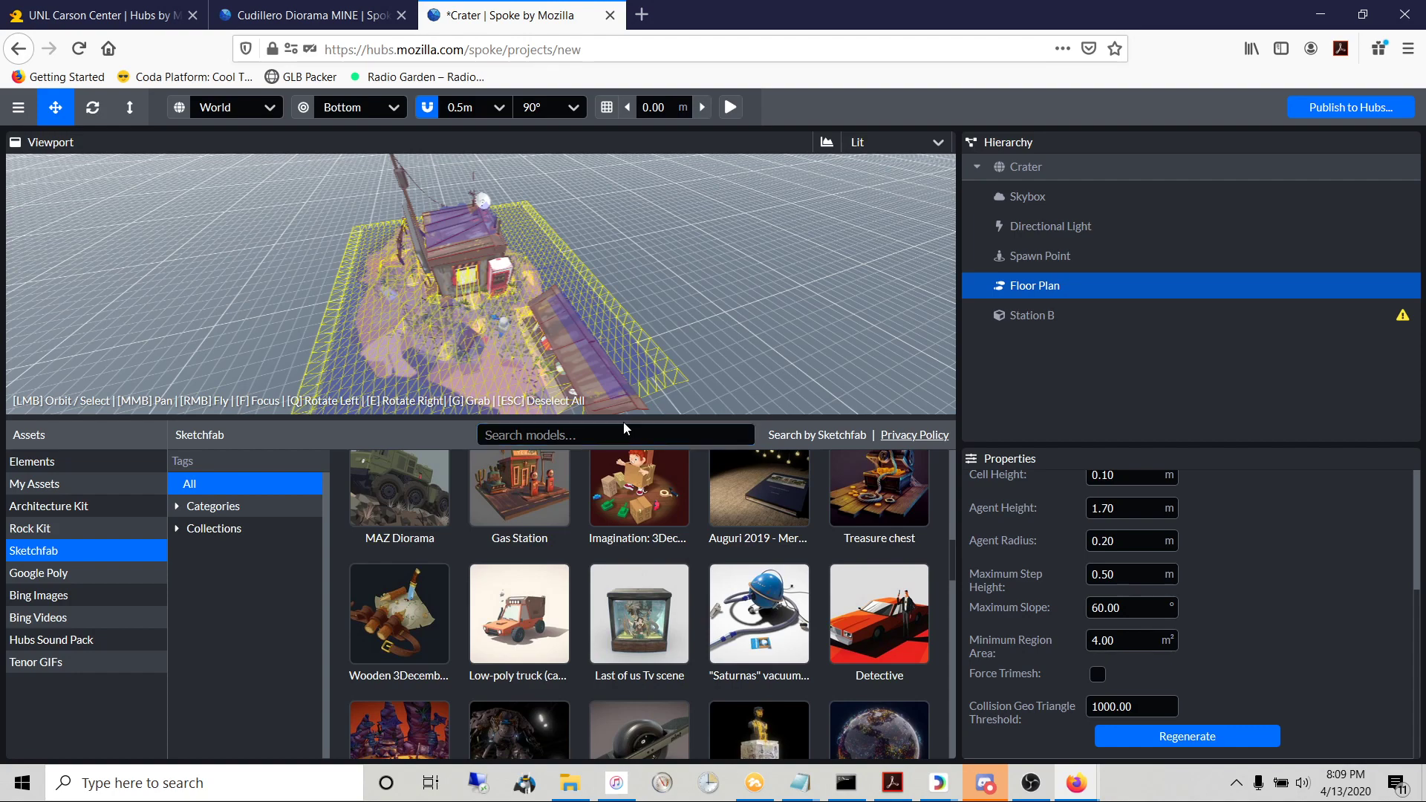
{"action": "mouse_move", "coordinate": [414, 520]}
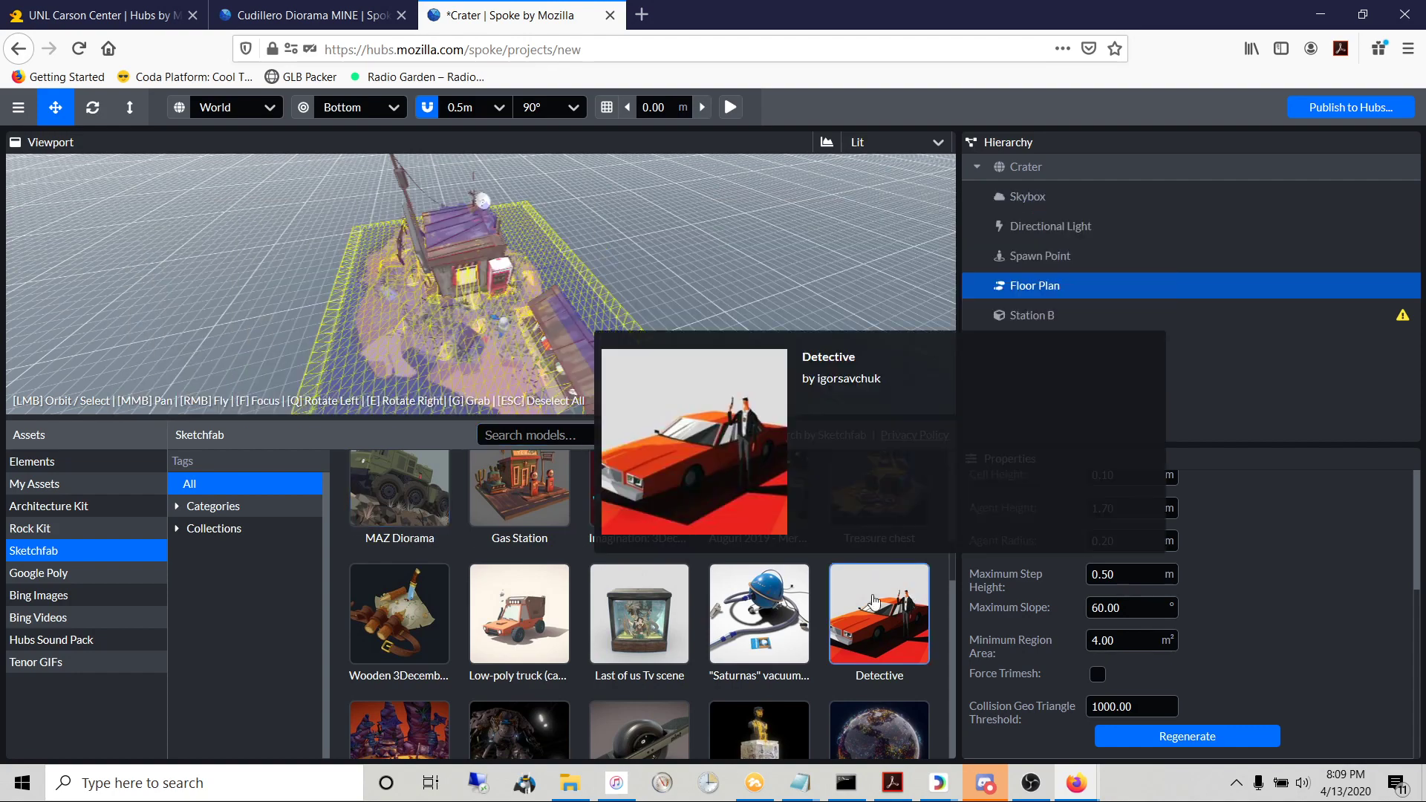
{"action": "scroll", "coordinate": [639, 580], "scroll_direction": "down", "scroll_amount": 4}
{"action": "mouse_move", "coordinate": [641, 600]}
{"action": "scroll", "coordinate": [641, 600], "scroll_direction": "up", "scroll_amount": 3}
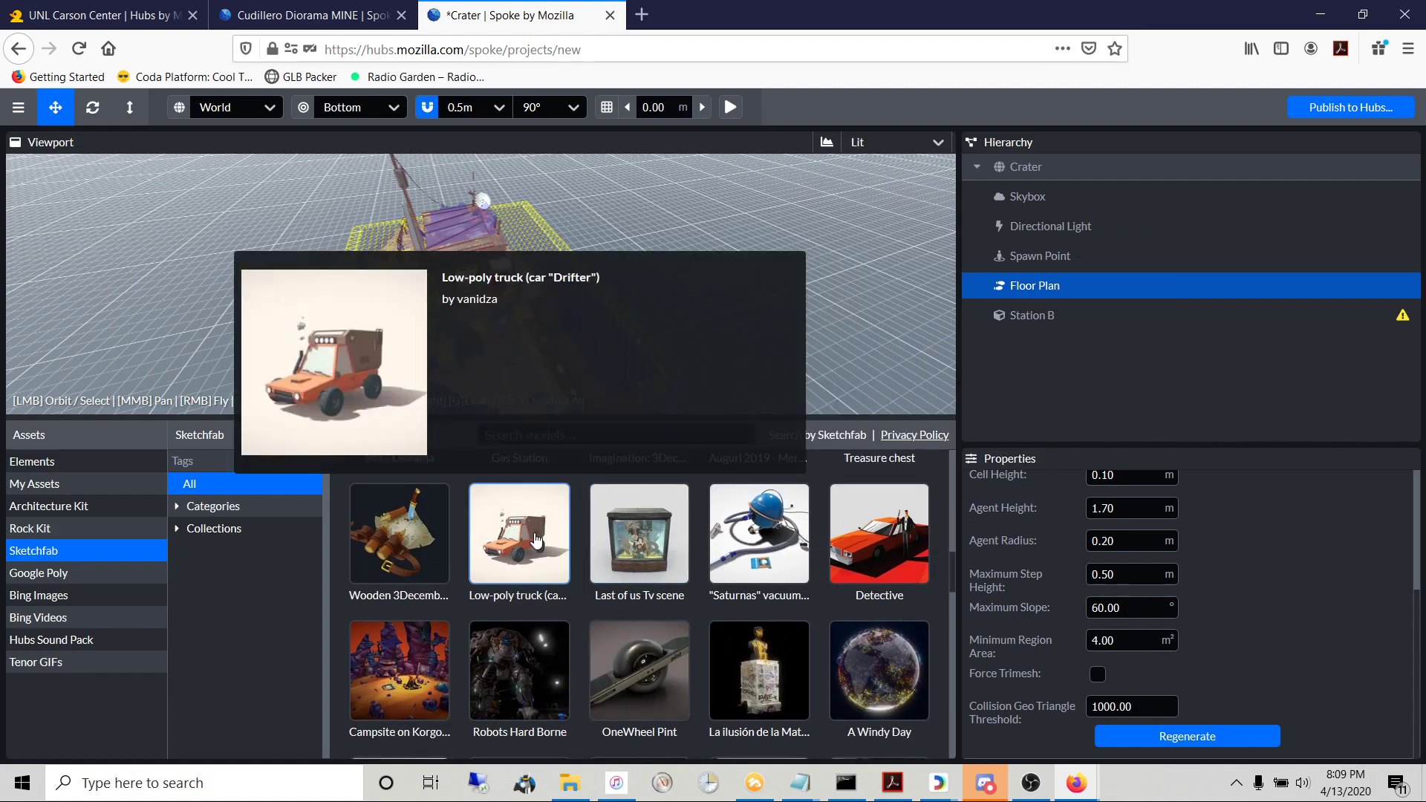
{"action": "left_click", "coordinate": [542, 540]}
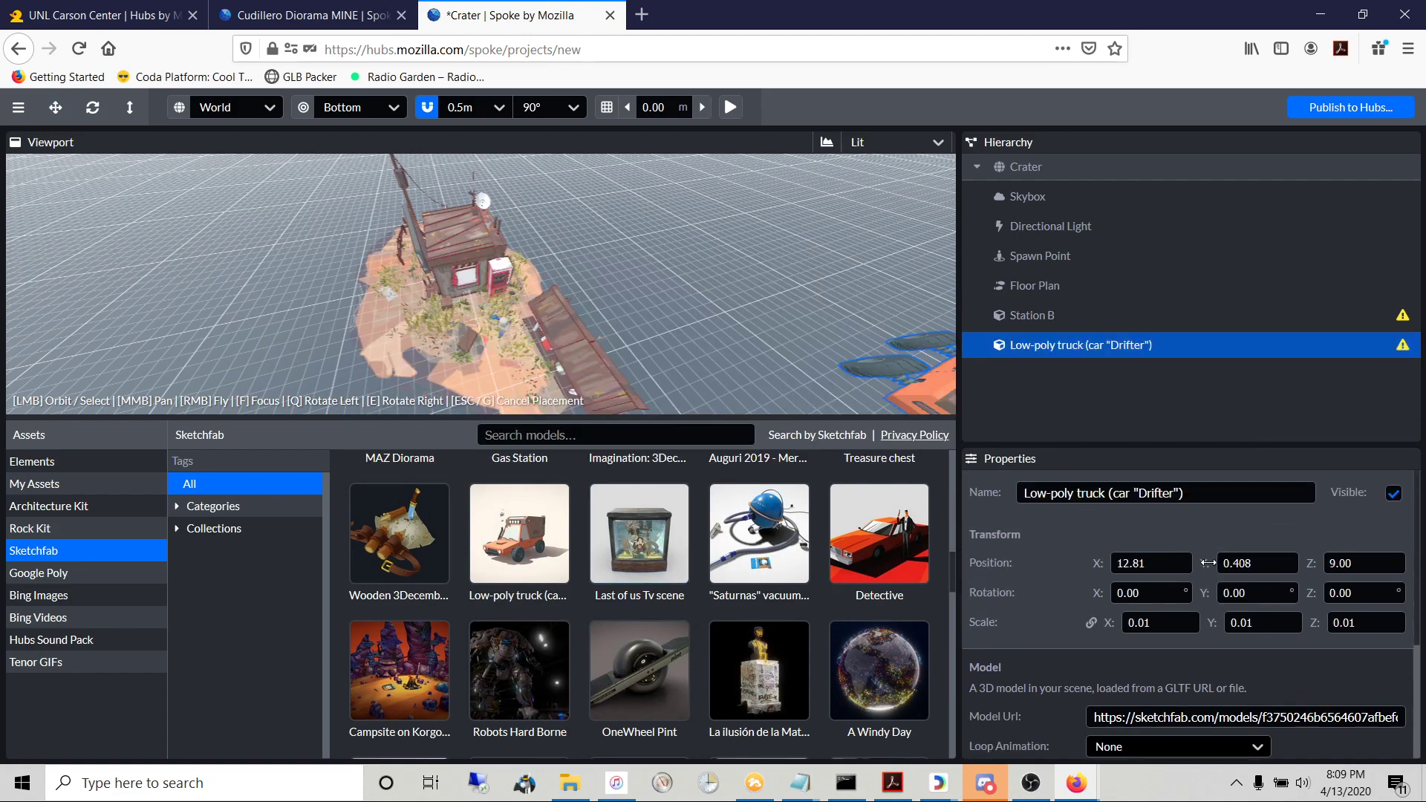
{"action": "left_click", "coordinate": [1208, 563]}
{"action": "left_click_drag", "start_coordinate": [1206, 567], "coordinate": [1205, 575]}
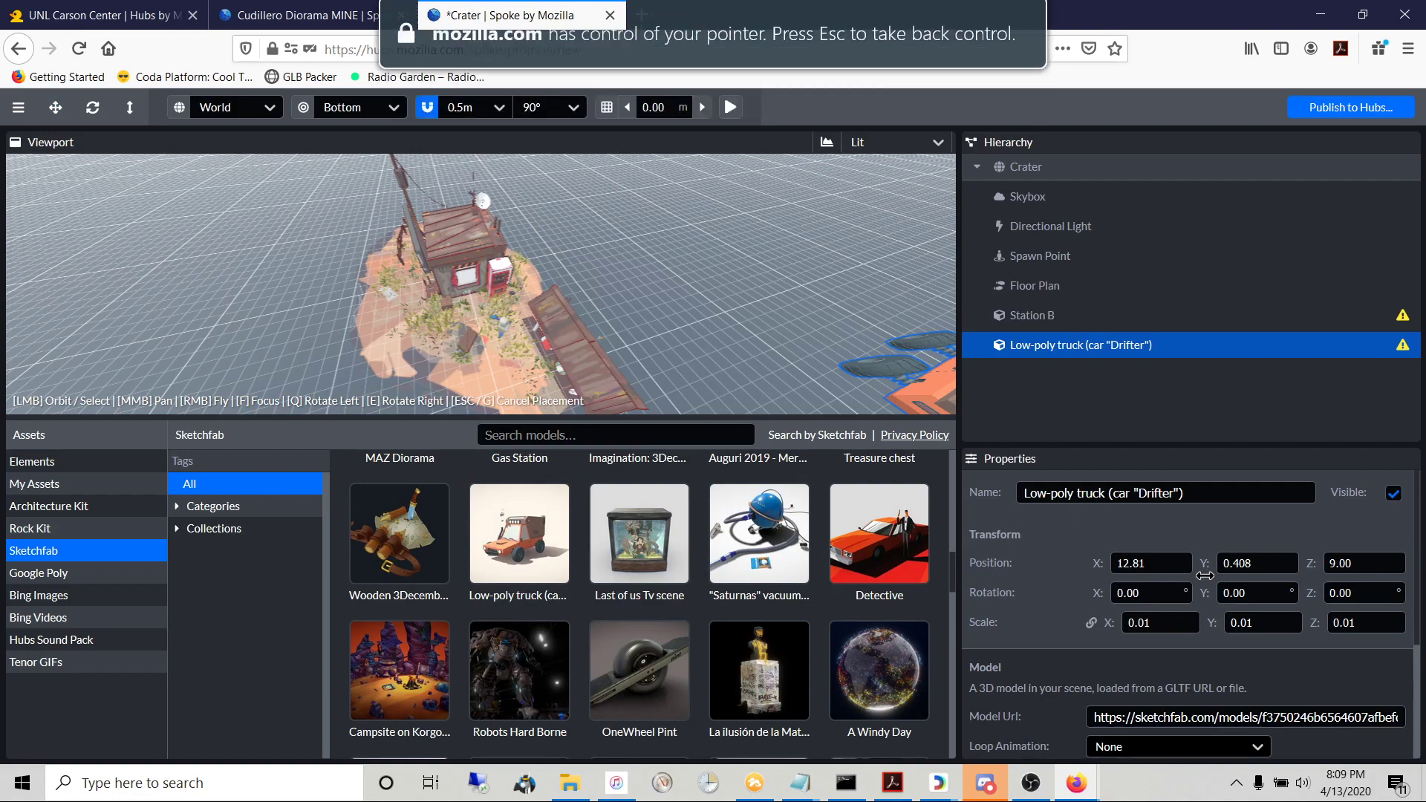
{"action": "left_click_drag", "start_coordinate": [1220, 575], "coordinate": [1192, 576]}
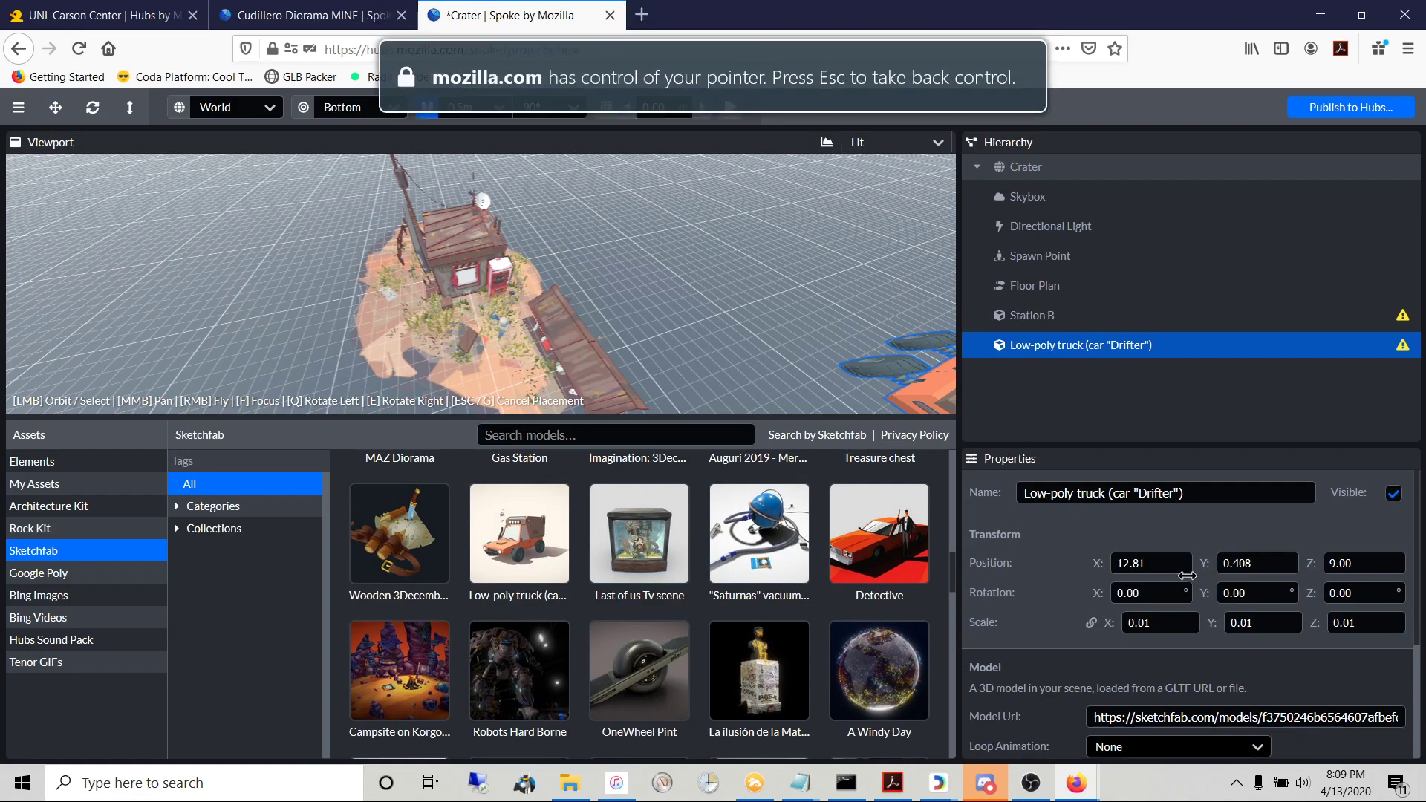
{"action": "middle_click_drag", "start_coordinate": [623, 347], "coordinate": [591, 346]}
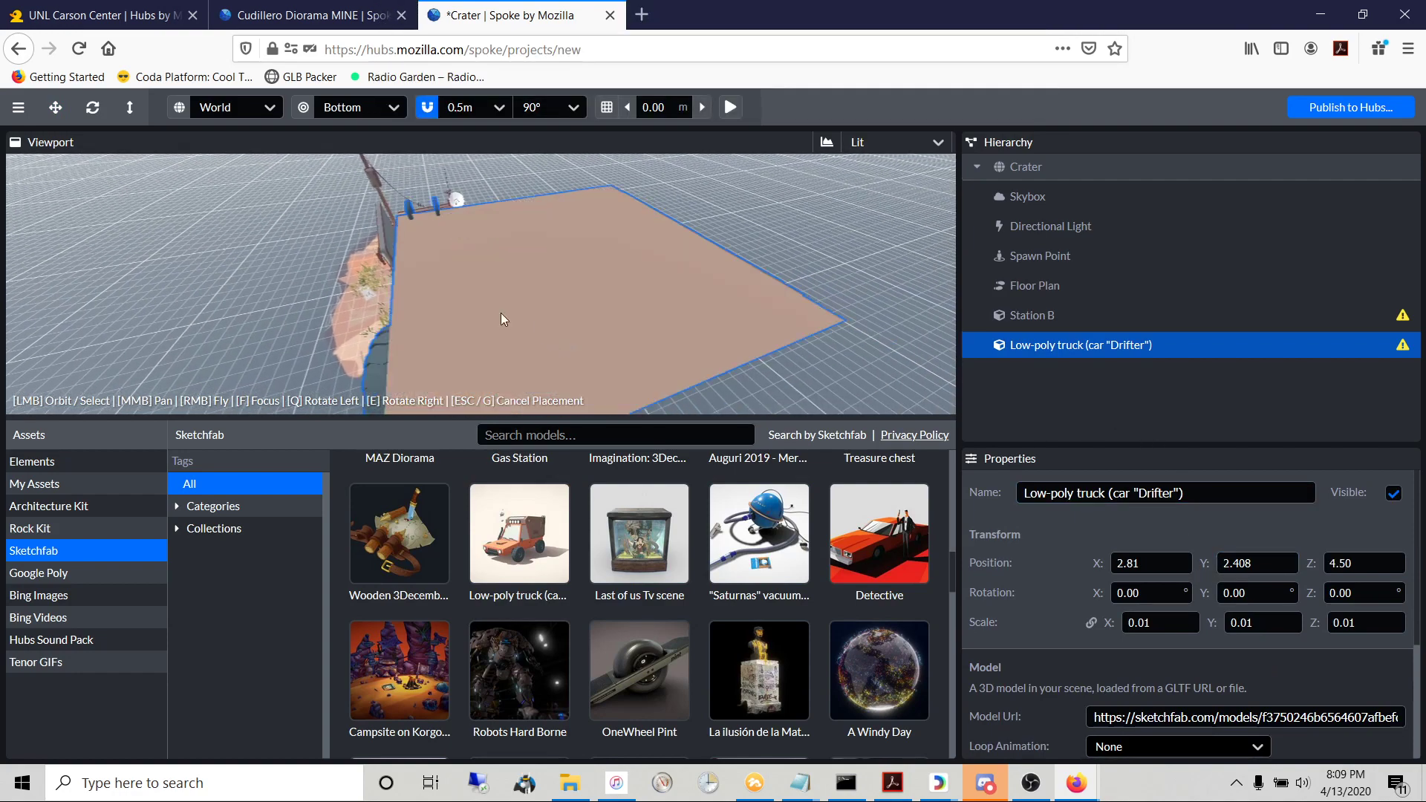
{"action": "left_click", "coordinate": [354, 309]}
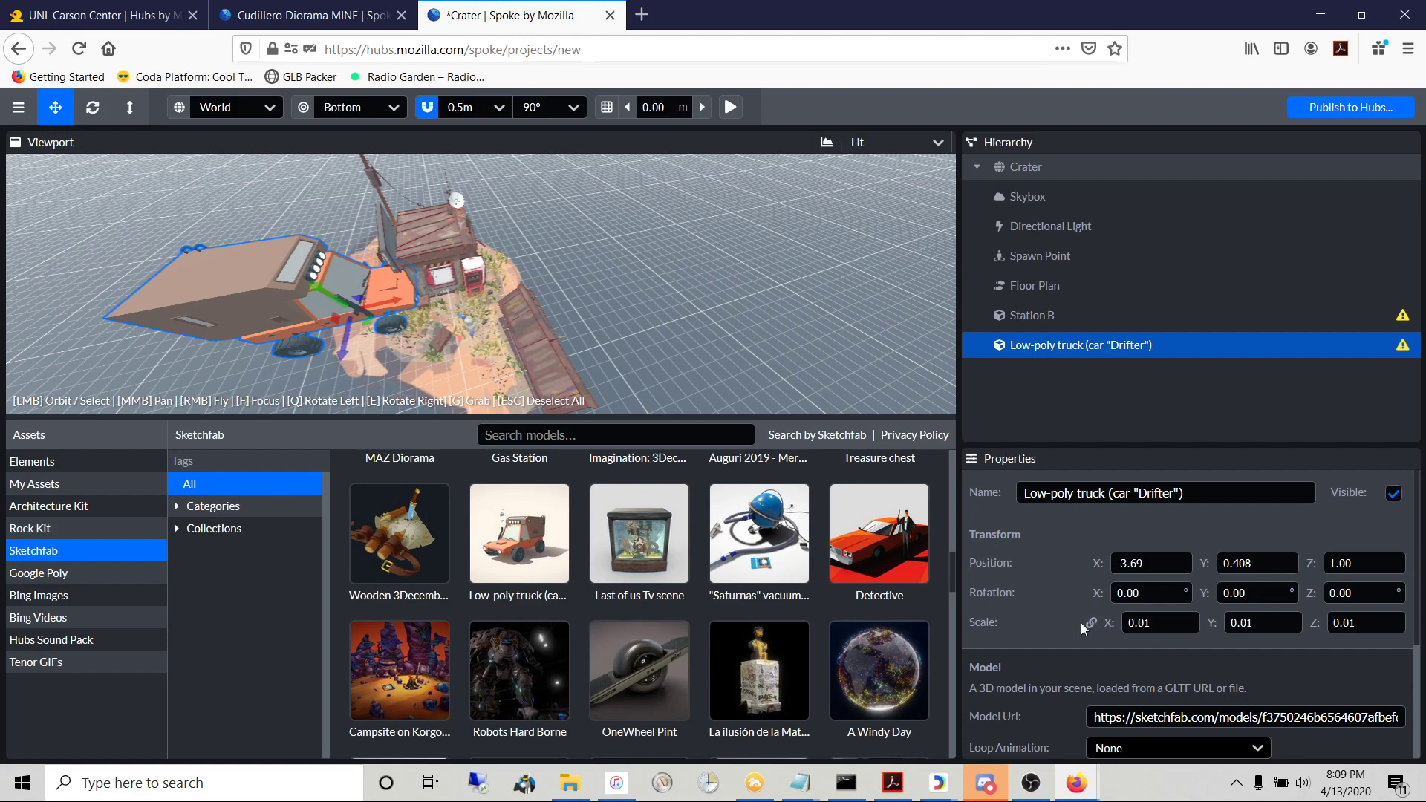
- Look at the UNL Carson Center room in Hubs, return to the Crater project and compare the truck with Station B
{"action": "left_click_drag", "start_coordinate": [504, 293], "coordinate": [451, 293]}
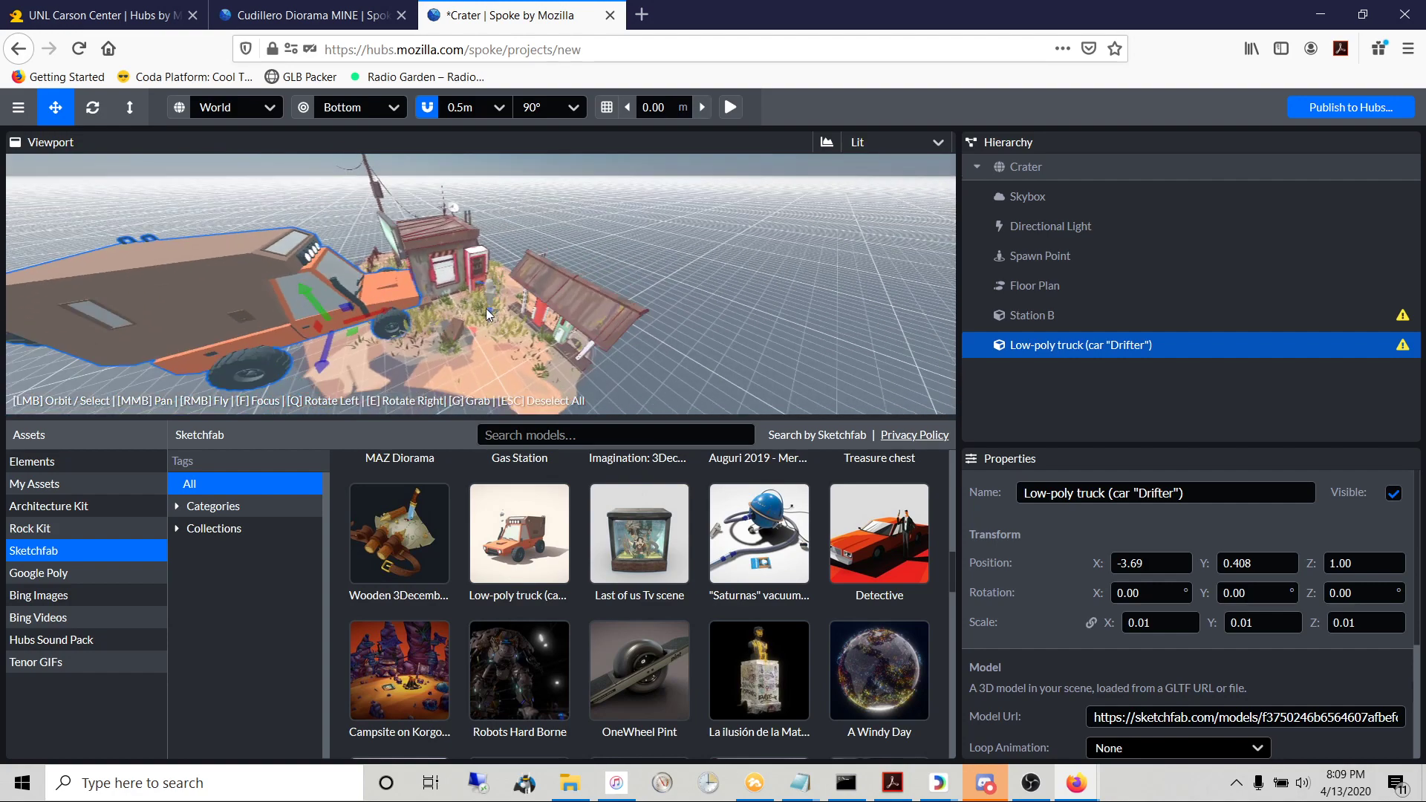
{"action": "left_click", "coordinate": [109, 16]}
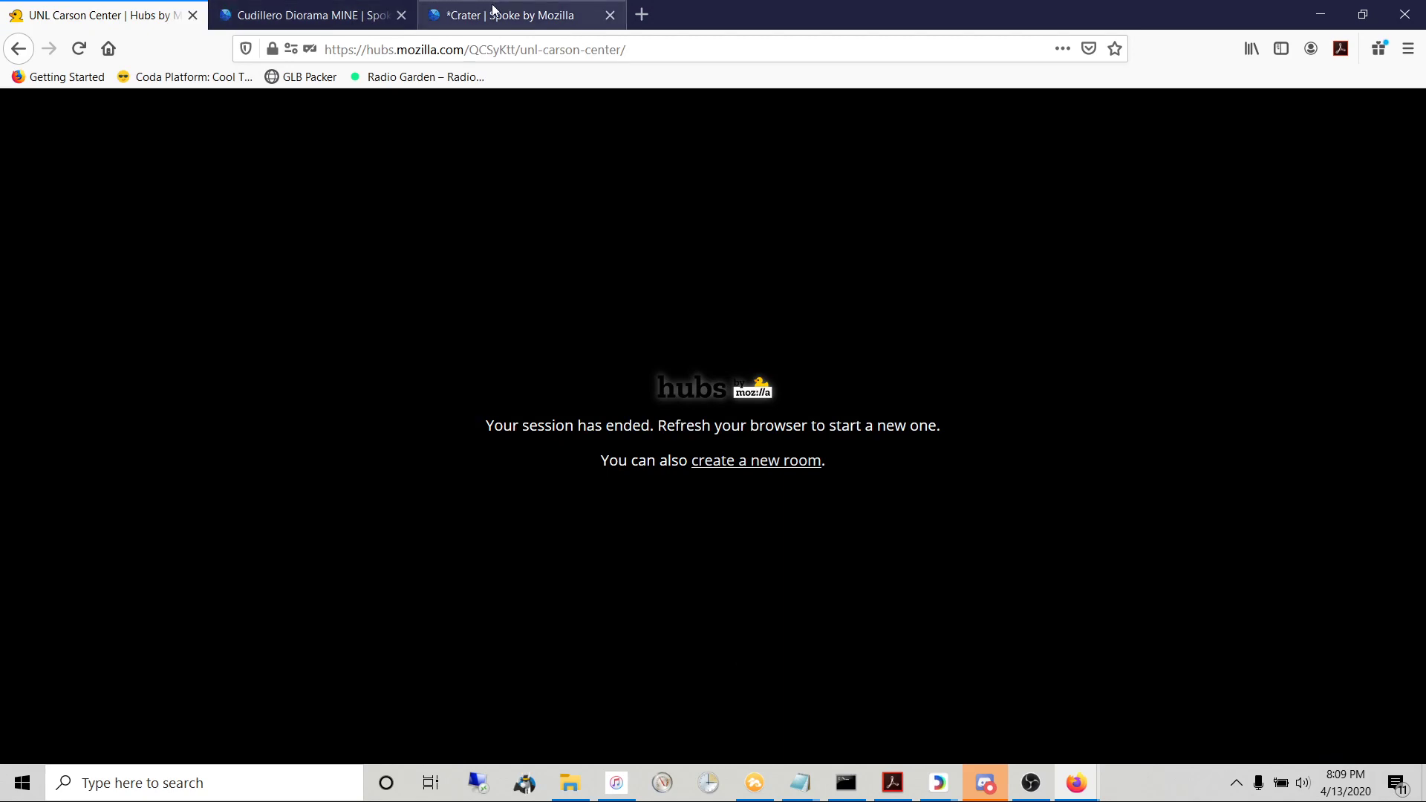
{"action": "left_click", "coordinate": [493, 10]}
{"action": "left_click_drag", "start_coordinate": [460, 336], "coordinate": [448, 331]}
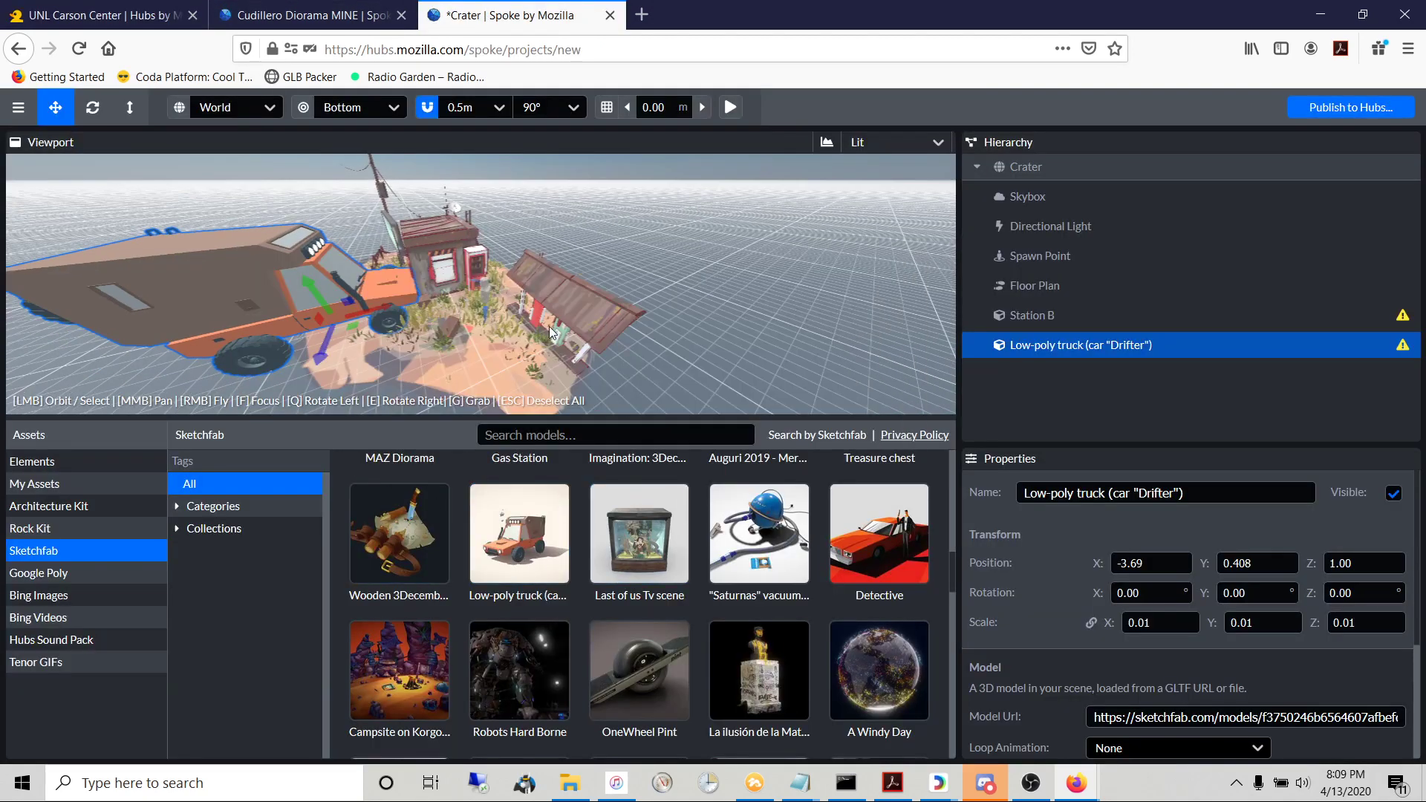
{"action": "left_click_drag", "start_coordinate": [496, 355], "coordinate": [418, 356]}
{"action": "scroll", "coordinate": [419, 336], "scroll_direction": "up", "scroll_amount": 6}
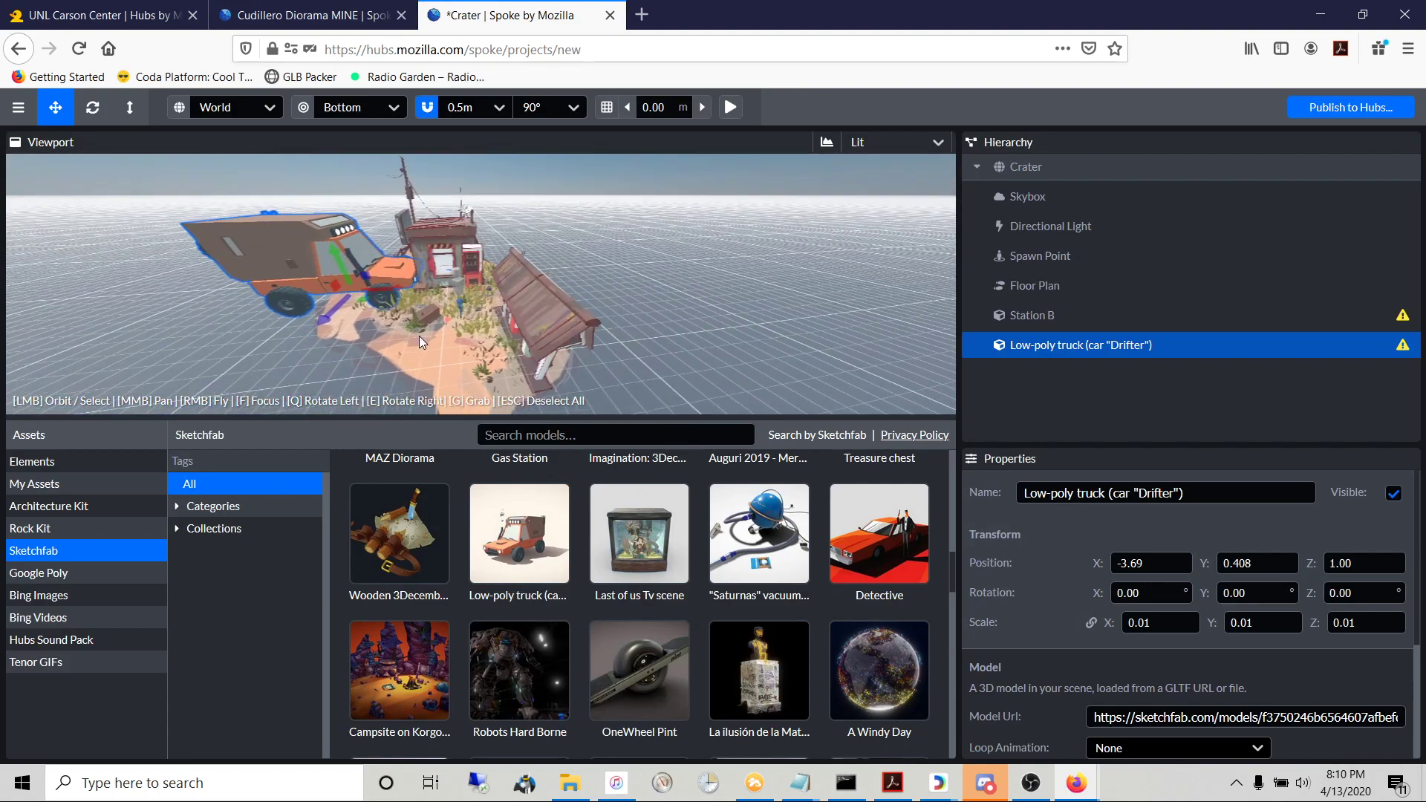
{"action": "left_click_drag", "start_coordinate": [439, 299], "coordinate": [439, 371]}
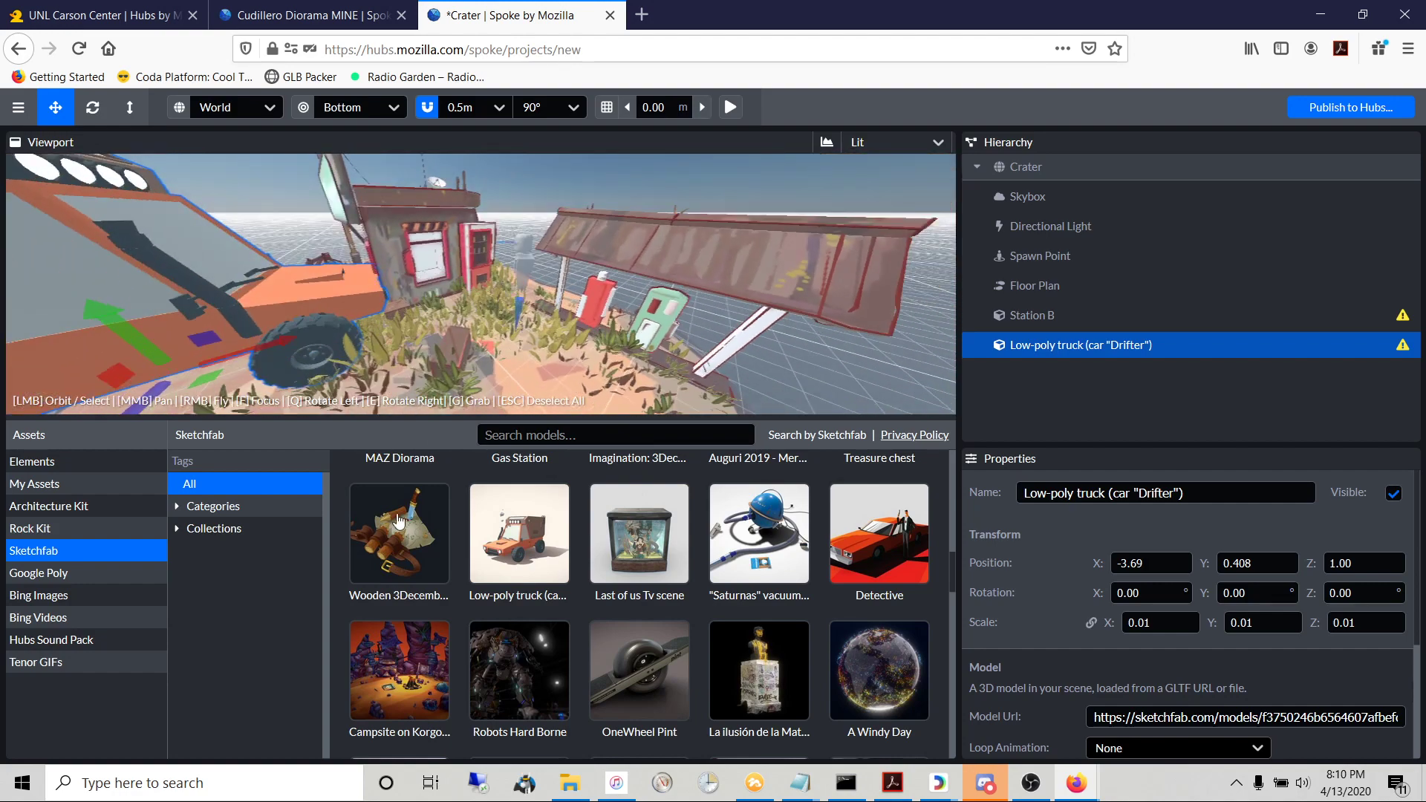
{"action": "mouse_move", "coordinate": [518, 550]}
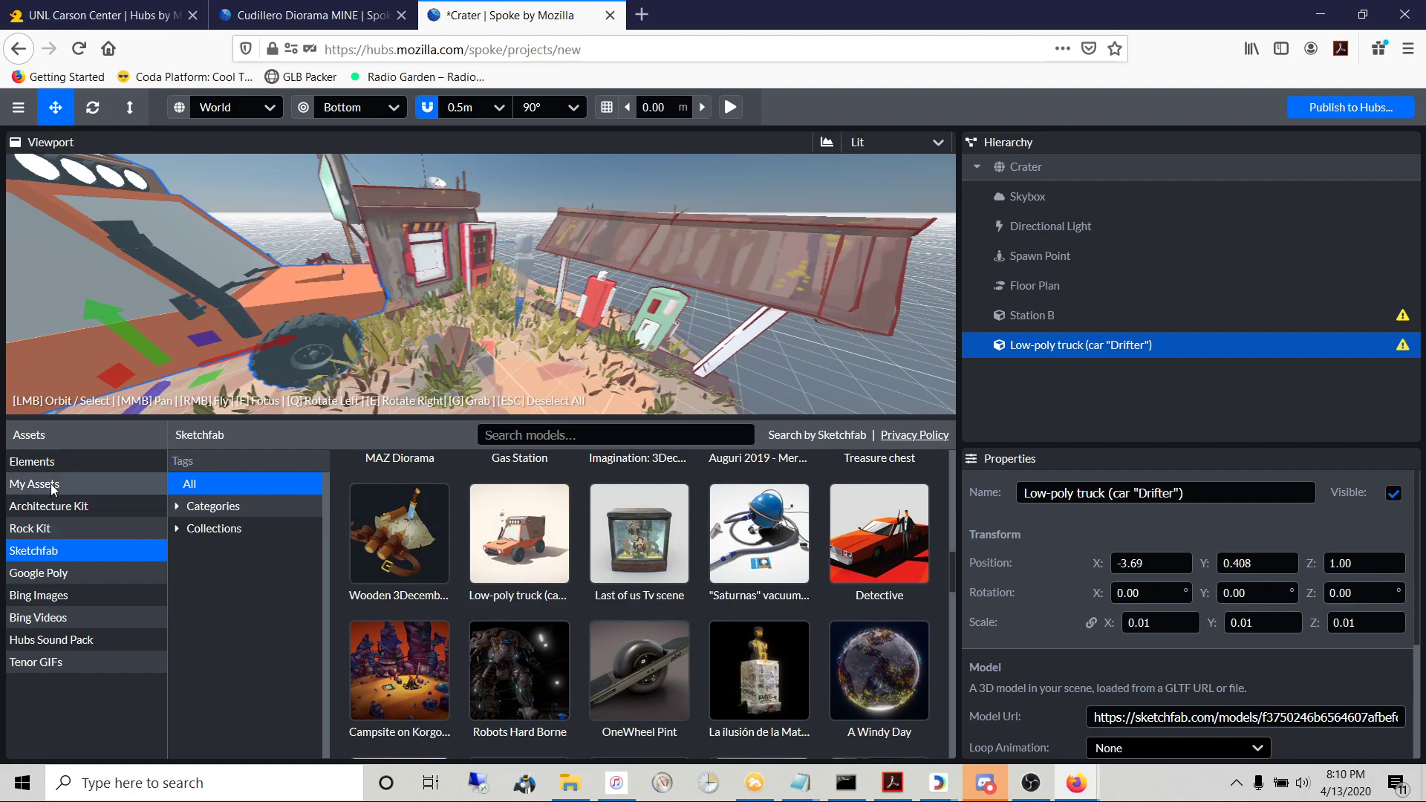
- Look through the available scene elements, such as lights, media, models and spawn points, and the space around the station
{"action": "left_click", "coordinate": [39, 462]}
{"action": "scroll", "coordinate": [550, 580], "scroll_direction": "down", "scroll_amount": 1}
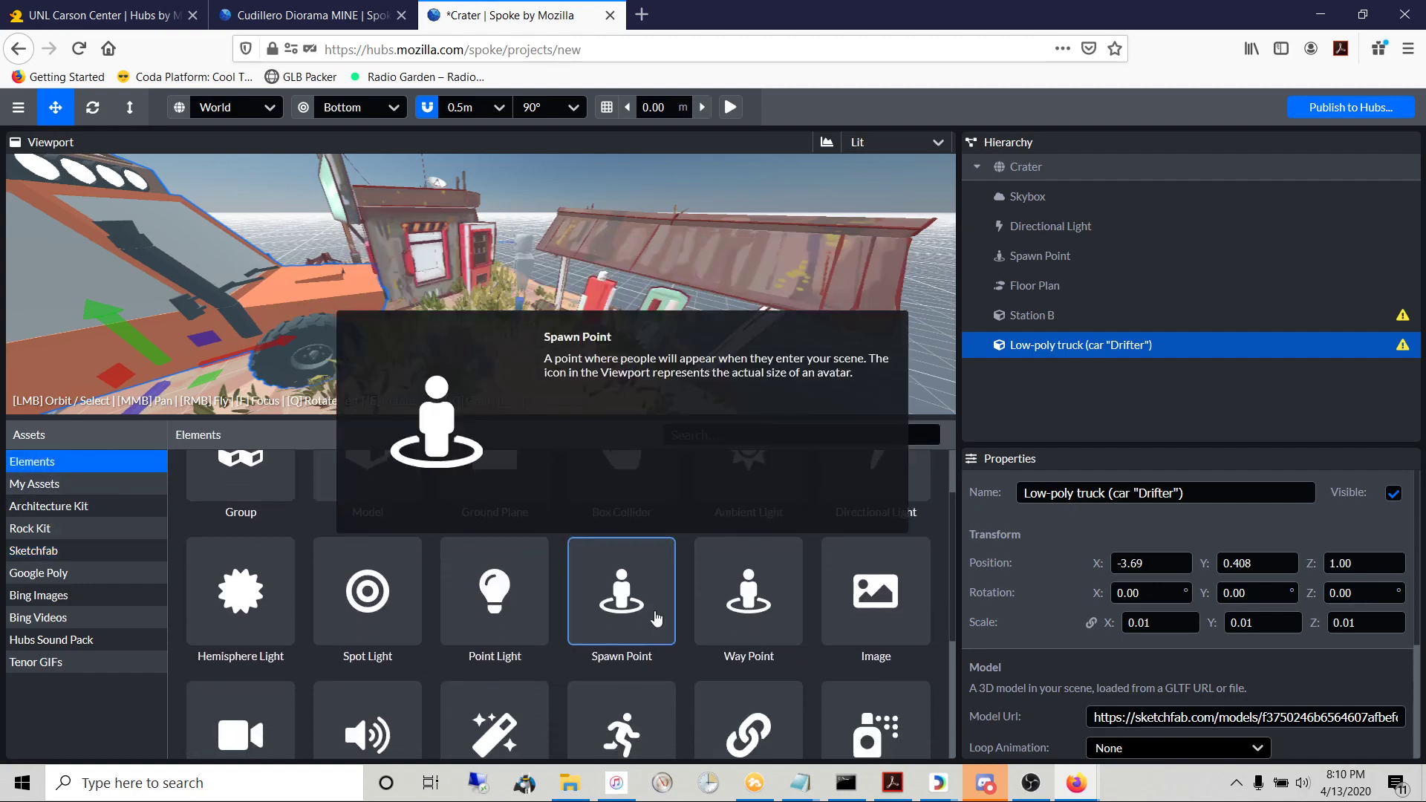
{"action": "mouse_move", "coordinate": [878, 617]}
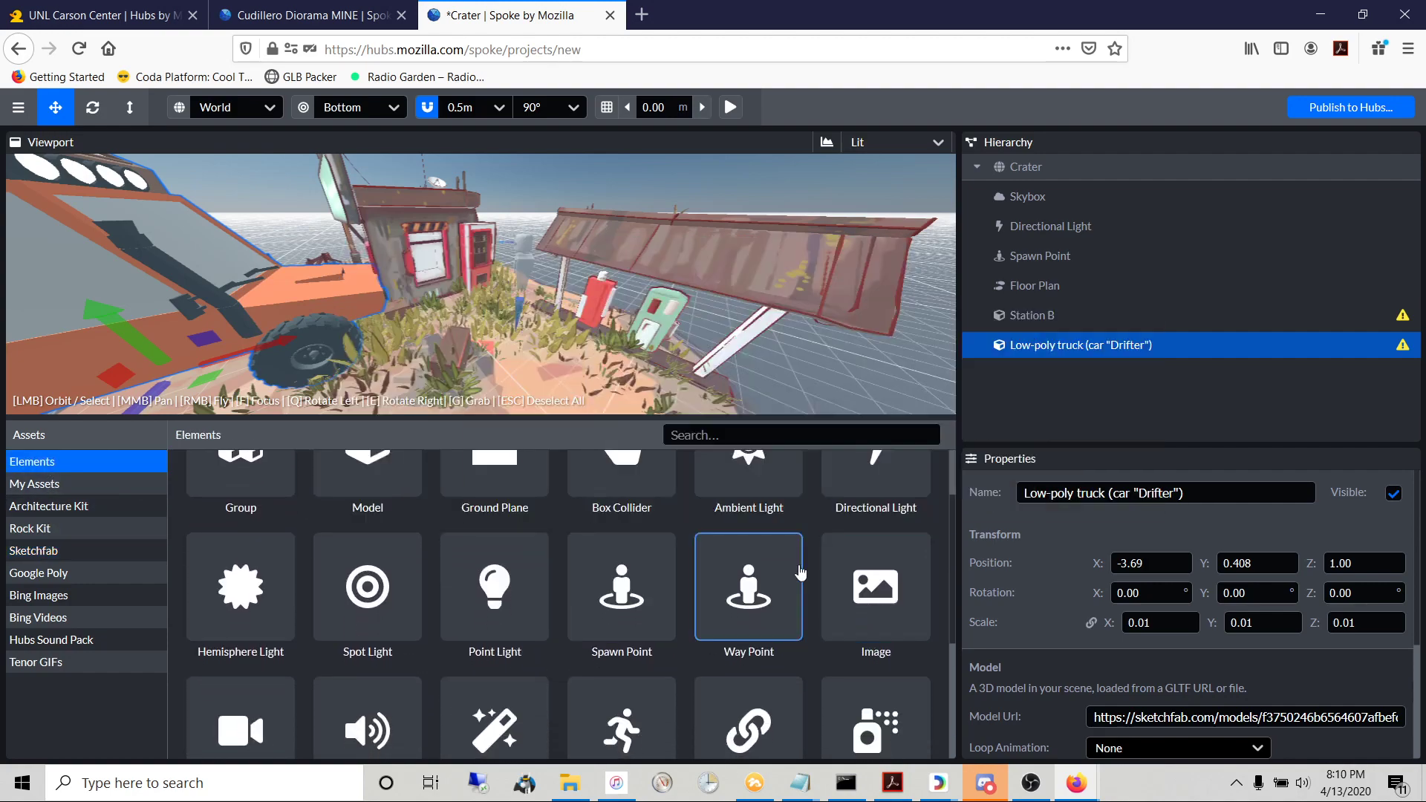
{"action": "scroll", "coordinate": [510, 349], "scroll_direction": "down", "scroll_amount": 5}
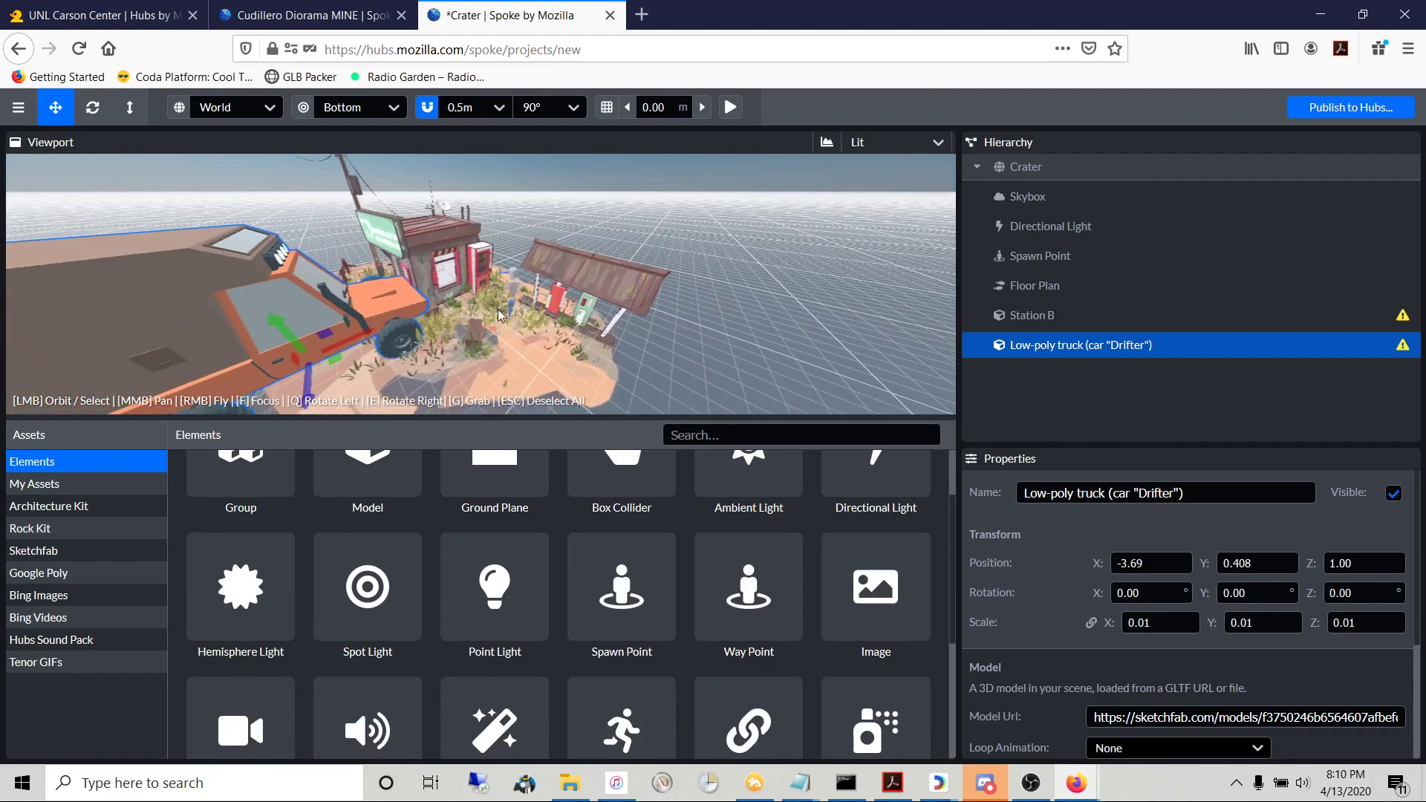
{"action": "scroll", "coordinate": [522, 334], "scroll_direction": "up", "scroll_amount": 5}
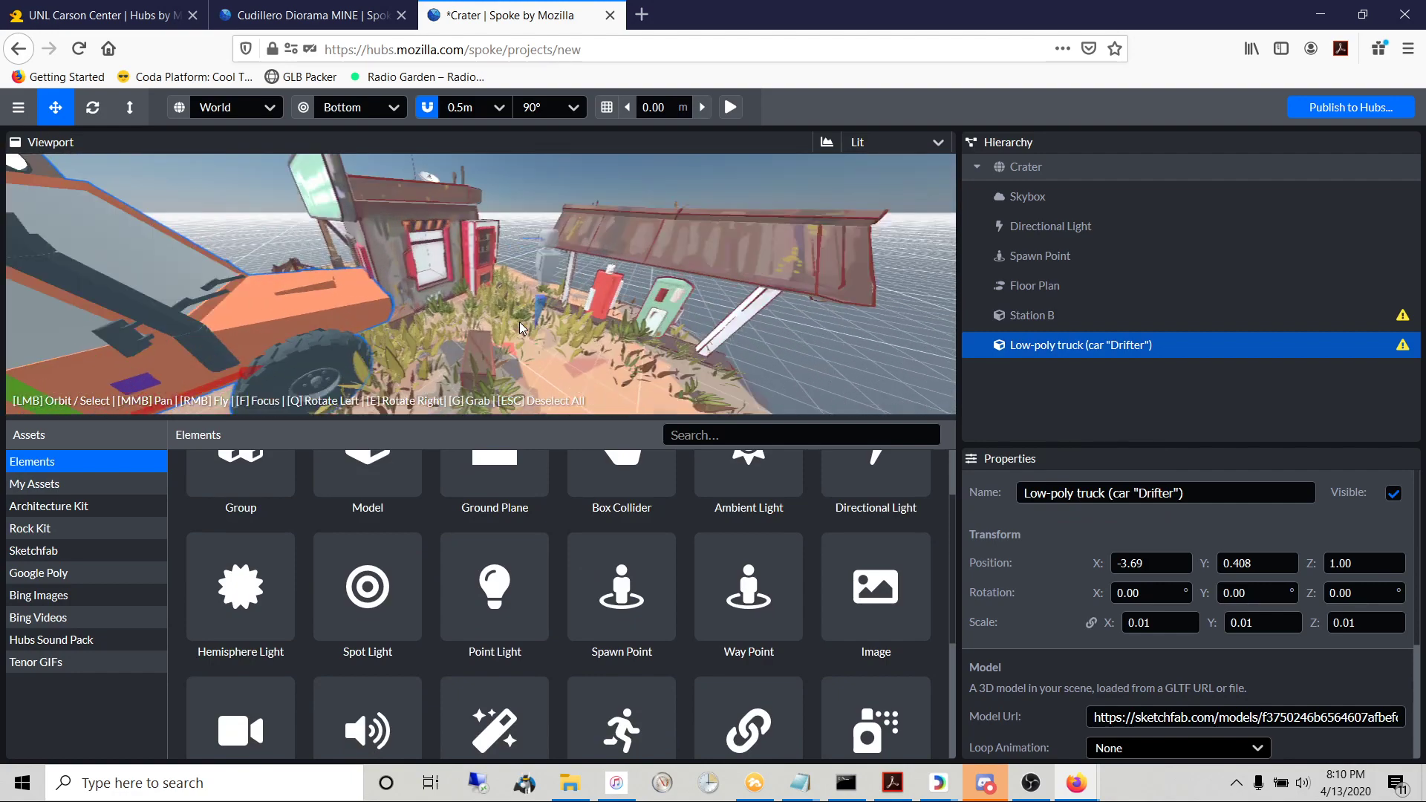
{"action": "mouse_move", "coordinate": [604, 613]}
{"action": "scroll", "coordinate": [604, 614], "scroll_direction": "down", "scroll_amount": 3}
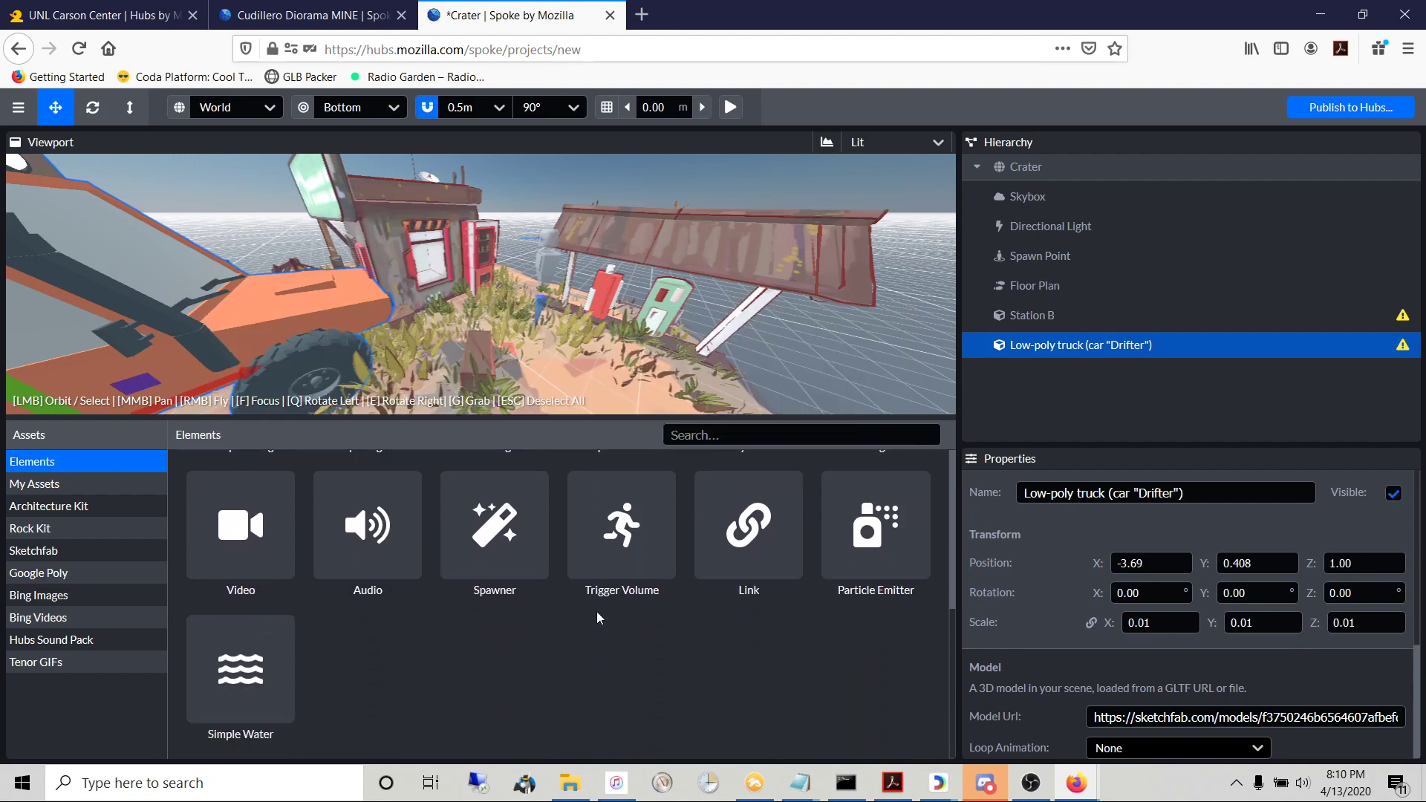
{"action": "scroll", "coordinate": [591, 603], "scroll_direction": "up", "scroll_amount": 3}
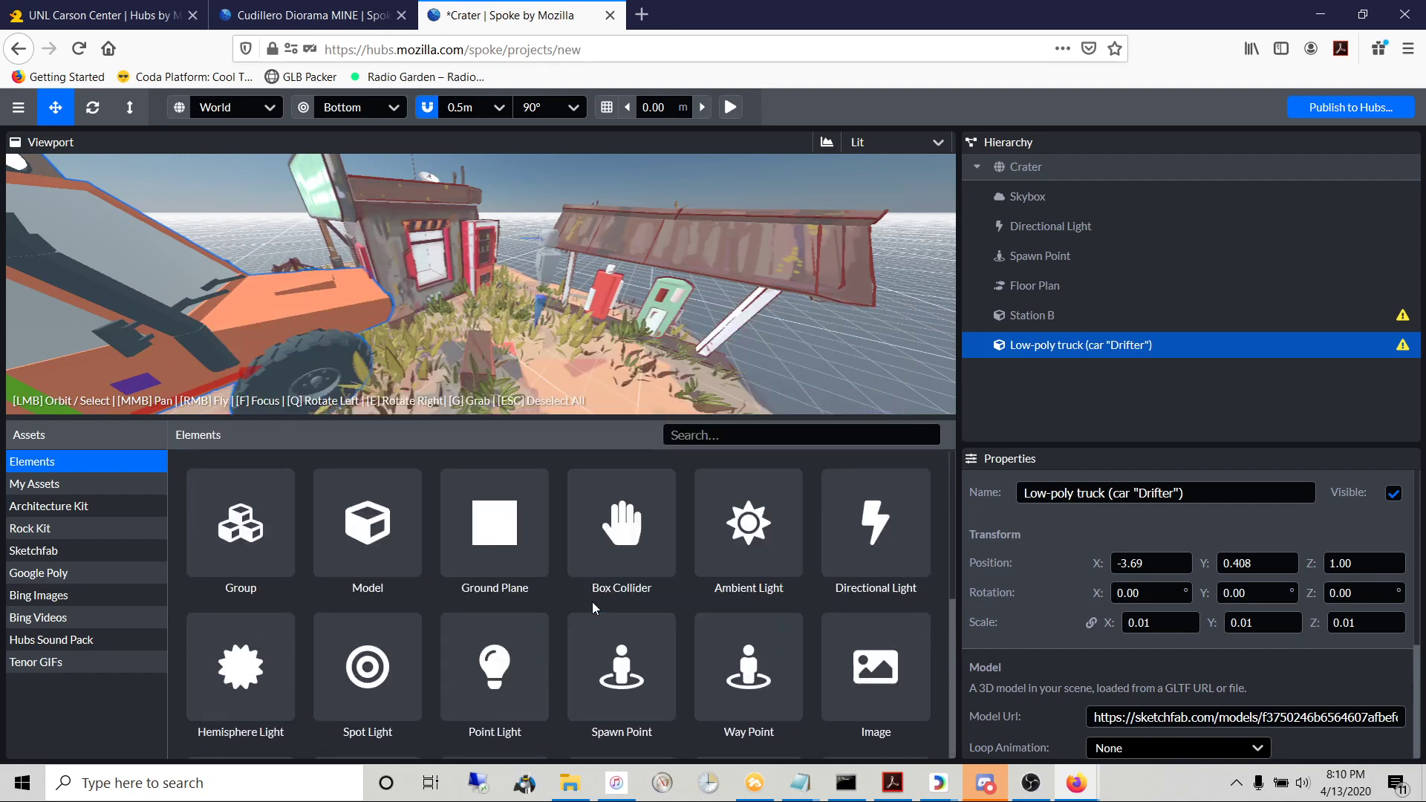
{"action": "mouse_move", "coordinate": [415, 578]}
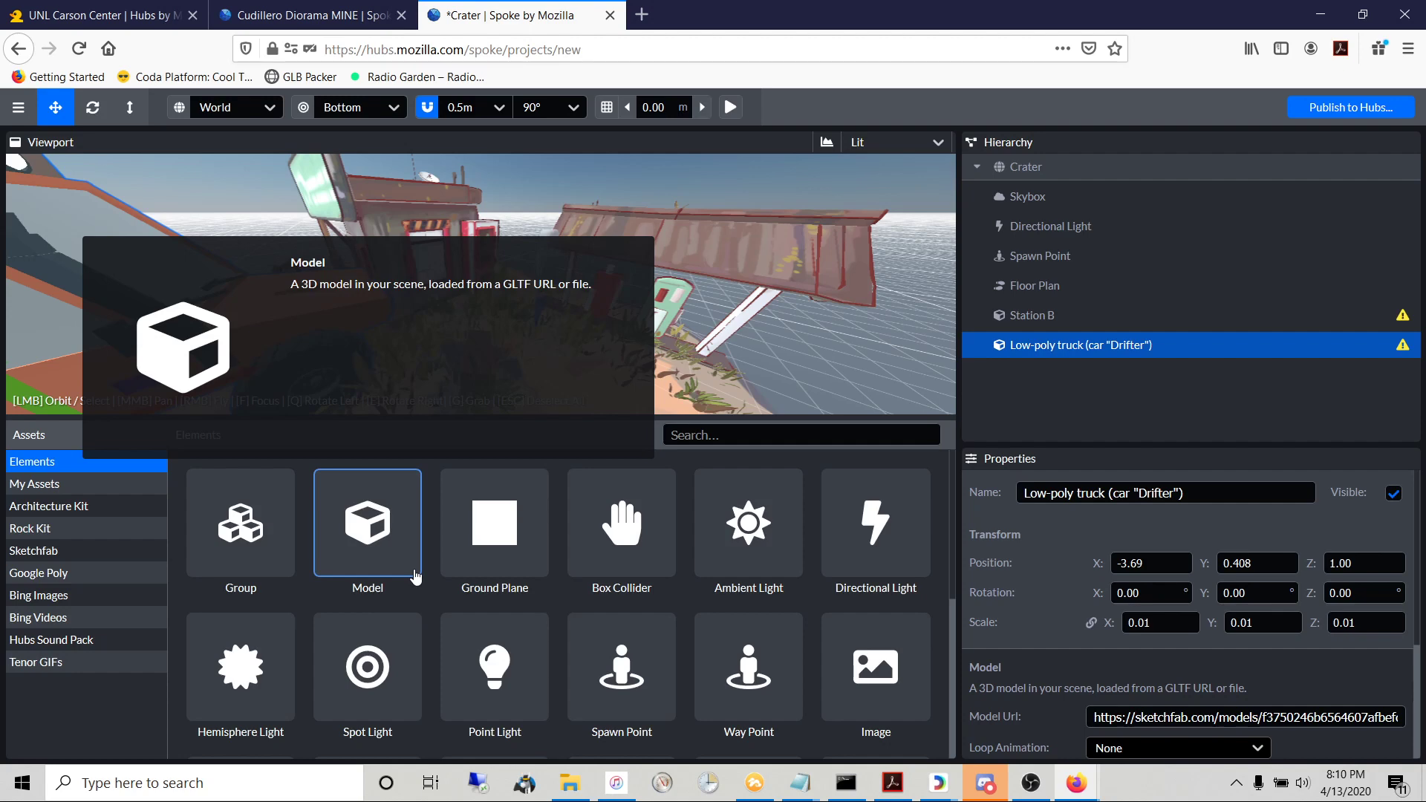
{"action": "mouse_move", "coordinate": [394, 633]}
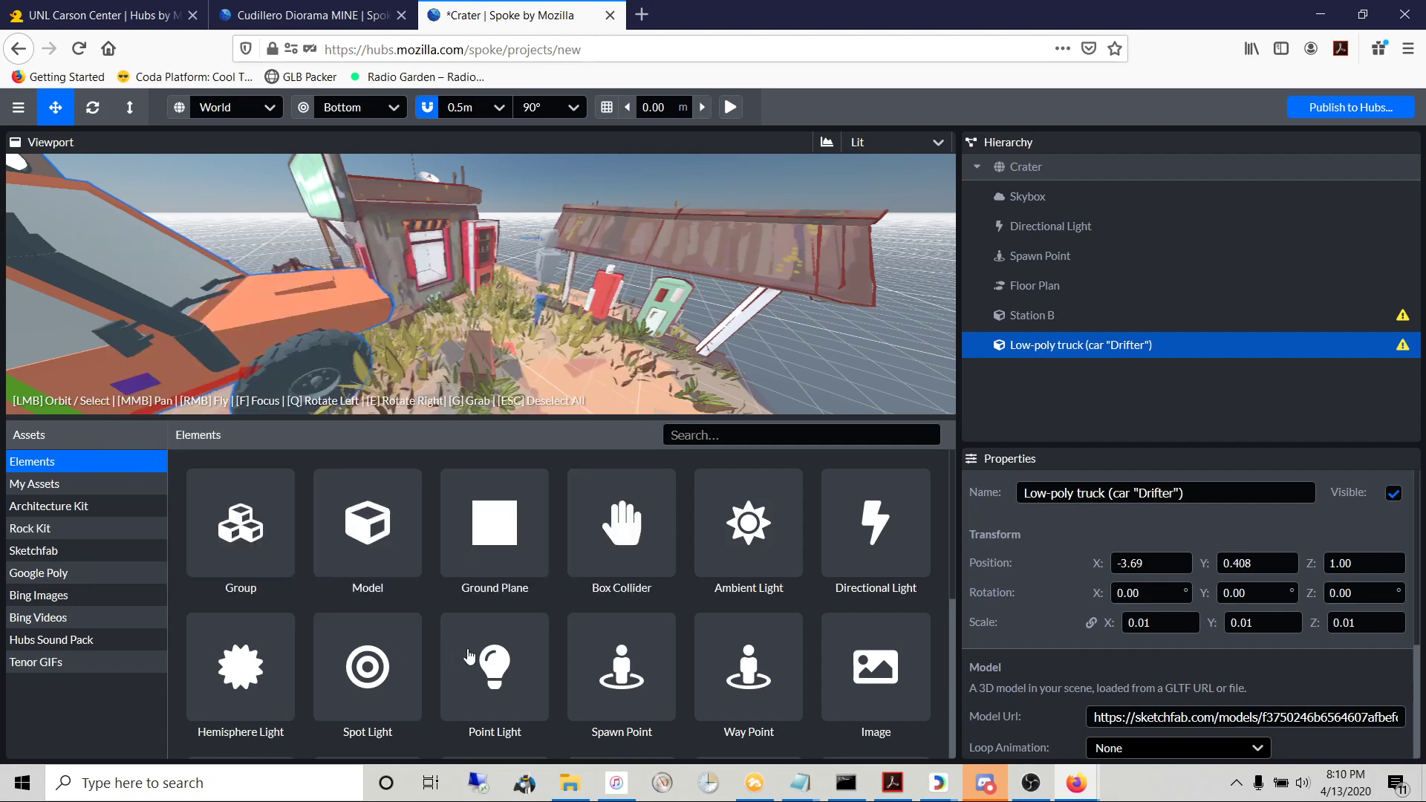
{"action": "mouse_move", "coordinate": [284, 658]}
- Add a second Spawn Point and place it beside the fuel pumps at X 0.50, Z 4.842
{"action": "mouse_move", "coordinate": [635, 682]}
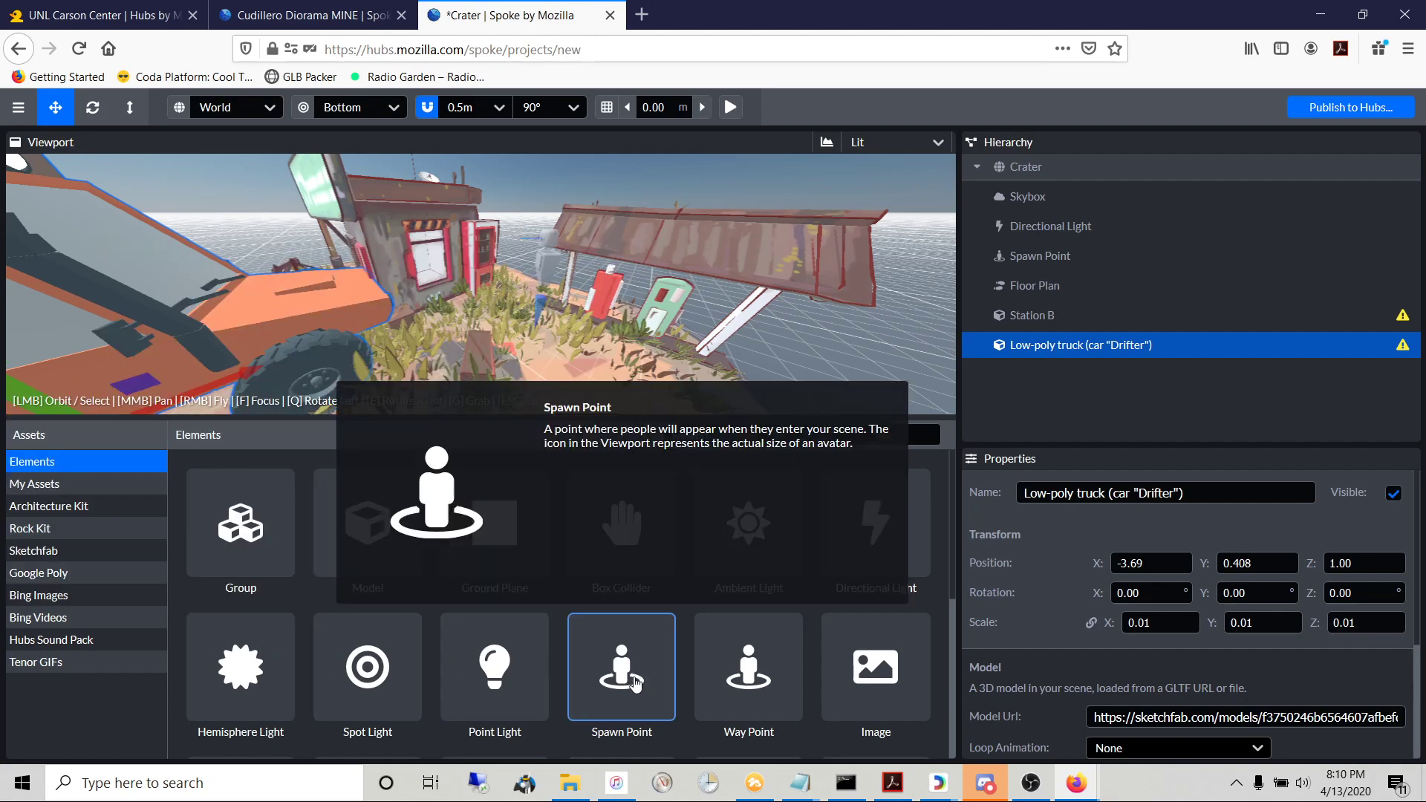
{"action": "left_click", "coordinate": [633, 683]}
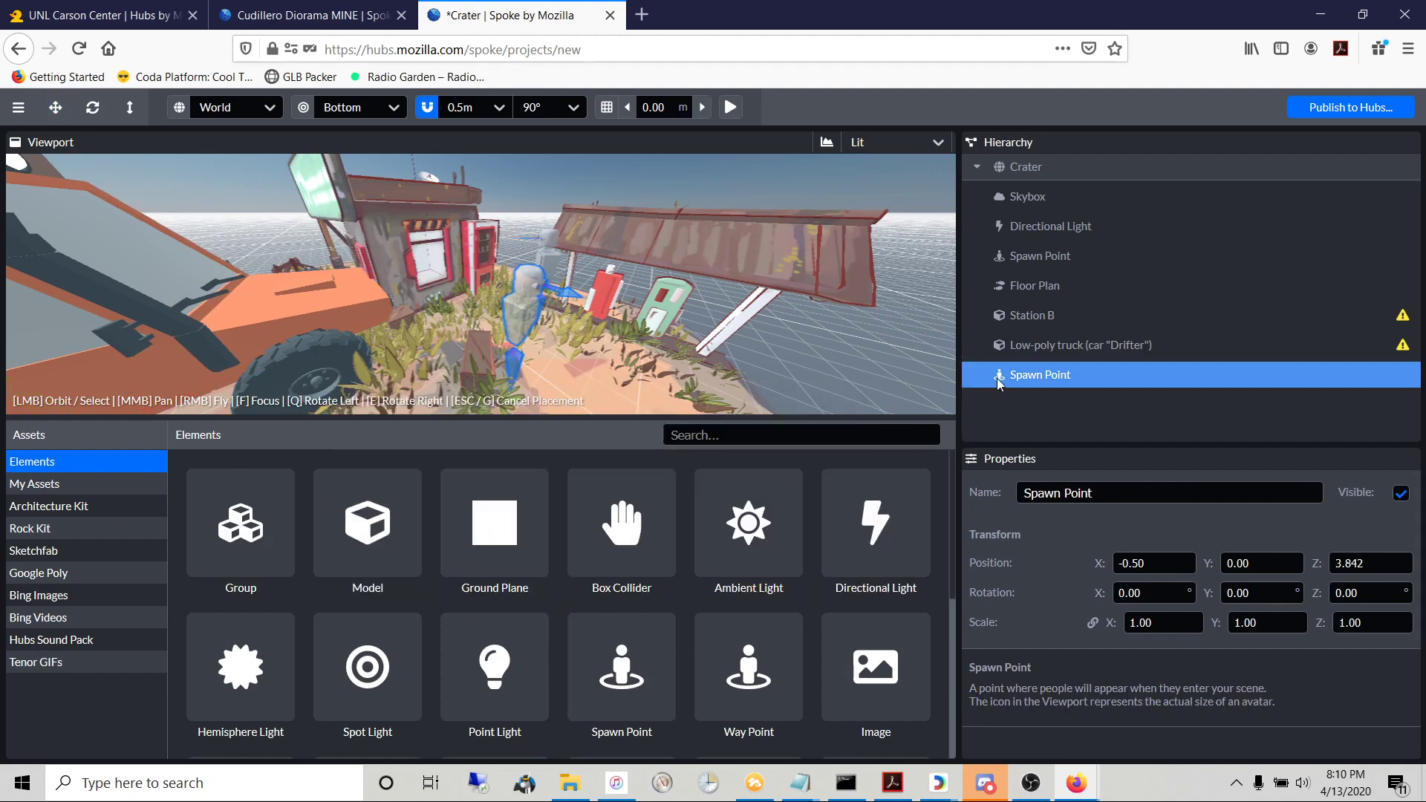
{"action": "scroll", "coordinate": [802, 368], "scroll_direction": "down", "scroll_amount": 2}
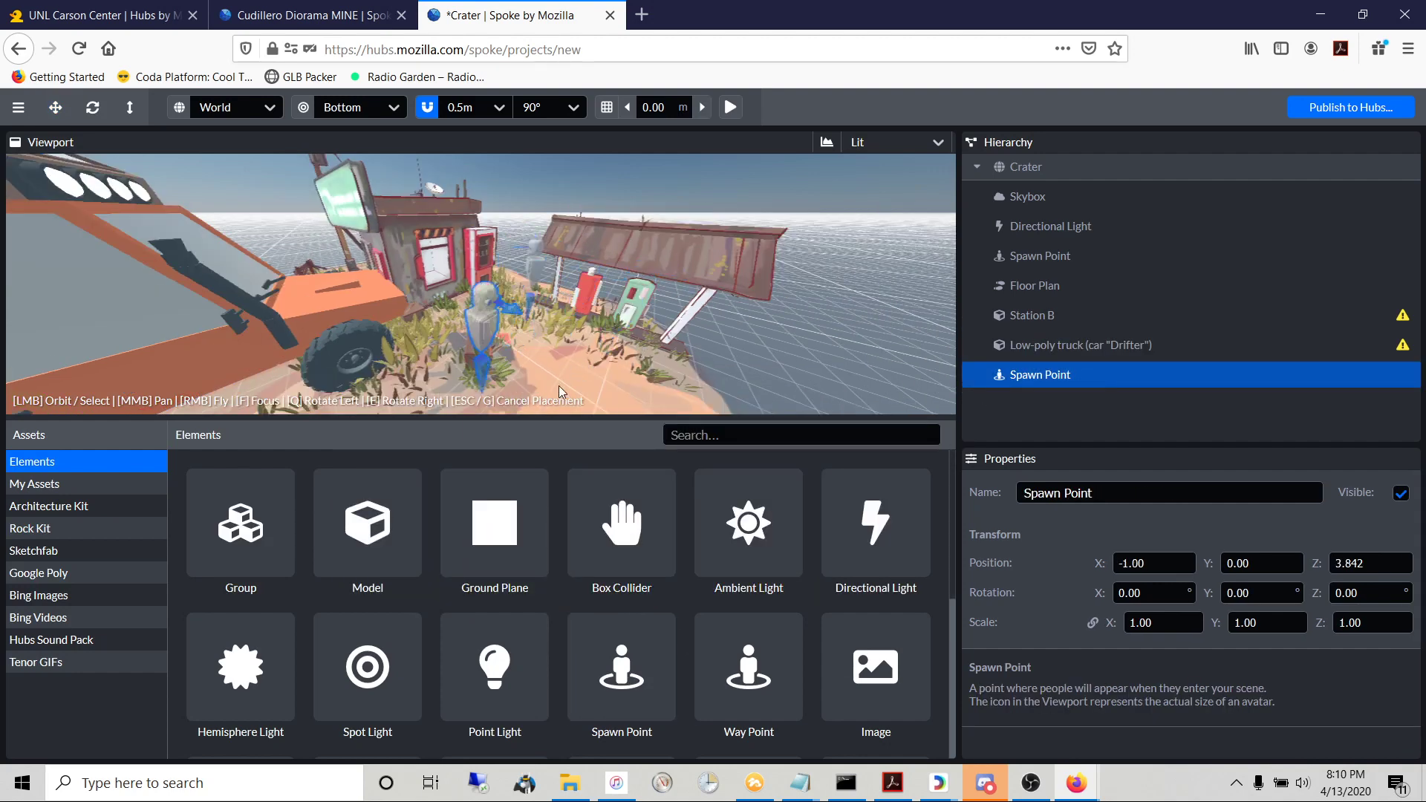
{"action": "left_click", "coordinate": [604, 383]}
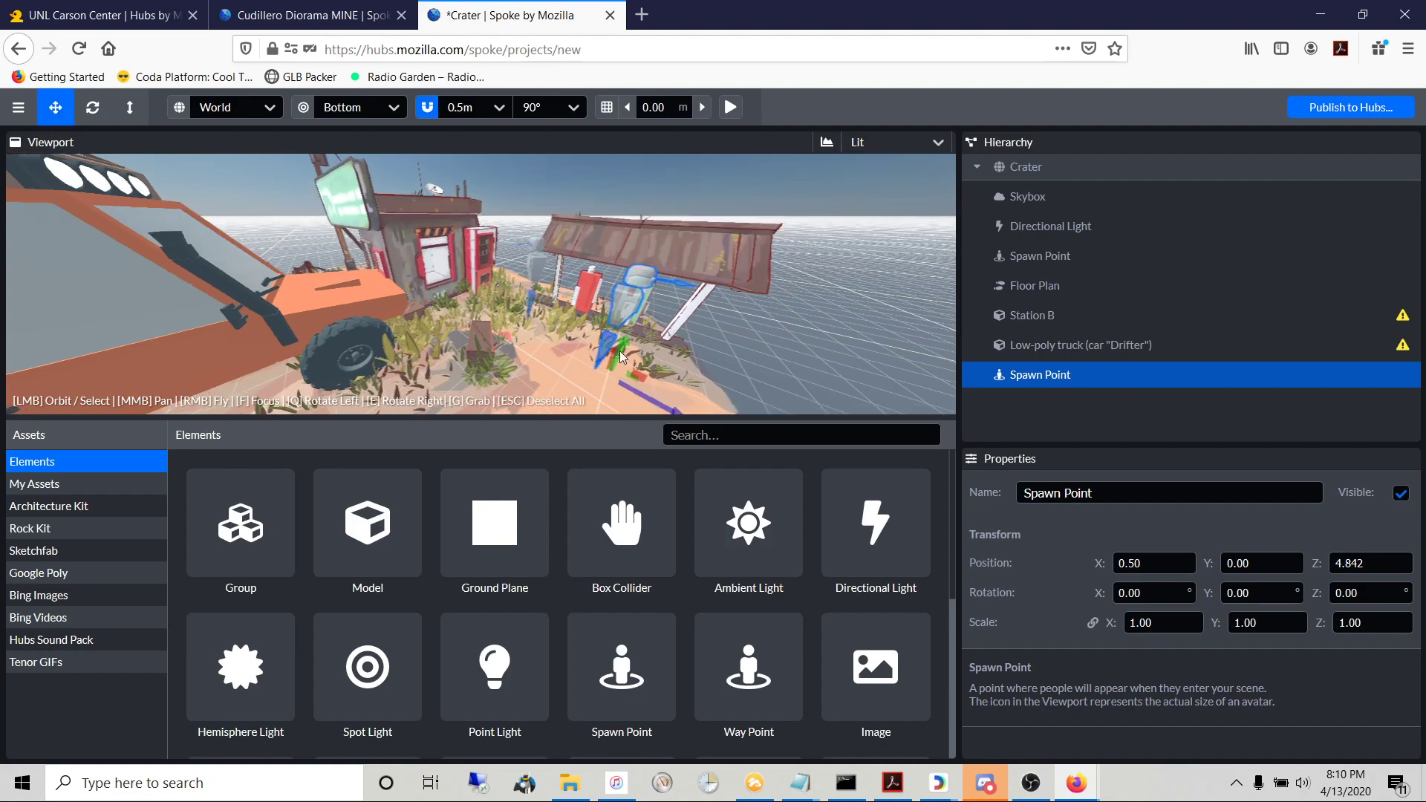
{"action": "left_click", "coordinate": [668, 358]}
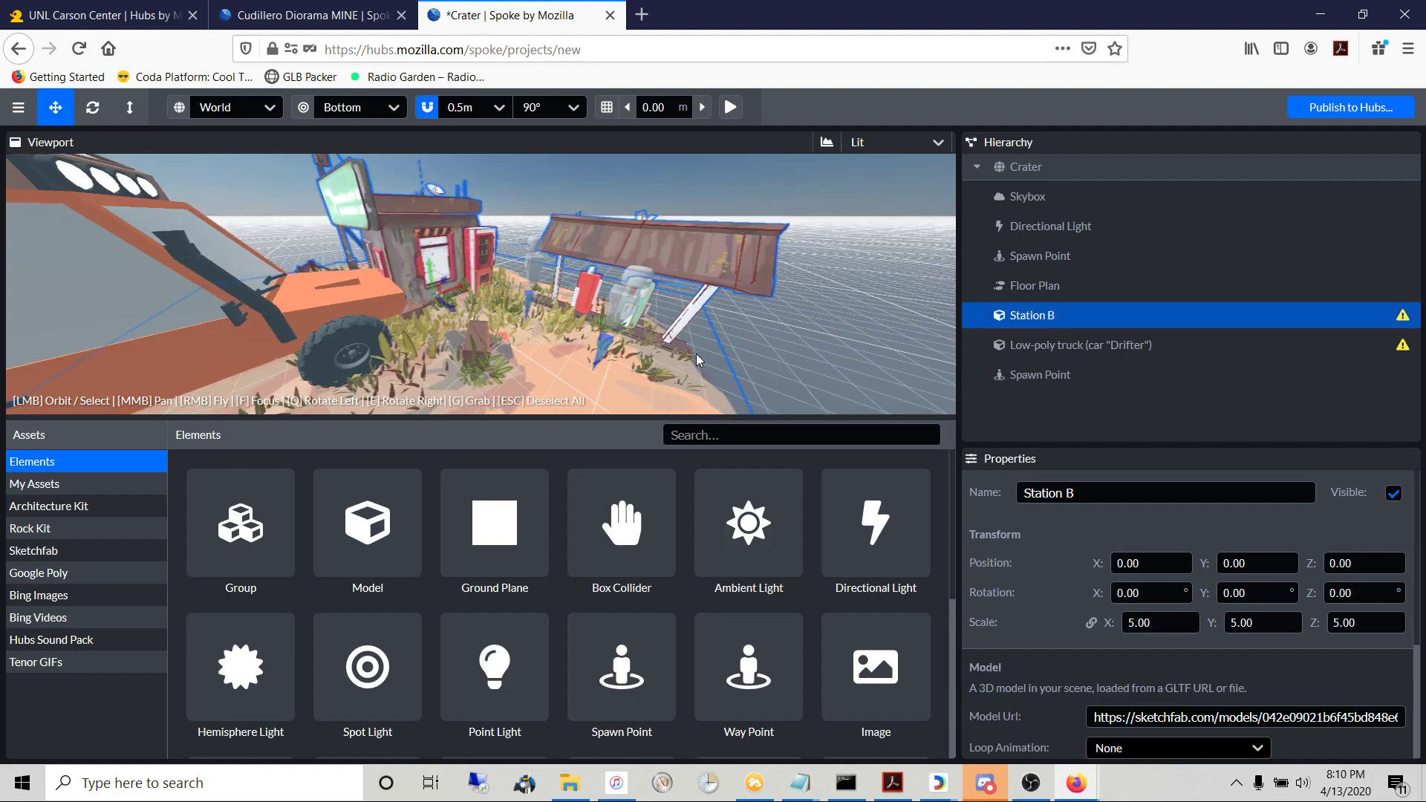
{"action": "left_click_drag", "start_coordinate": [697, 353], "coordinate": [617, 305]}
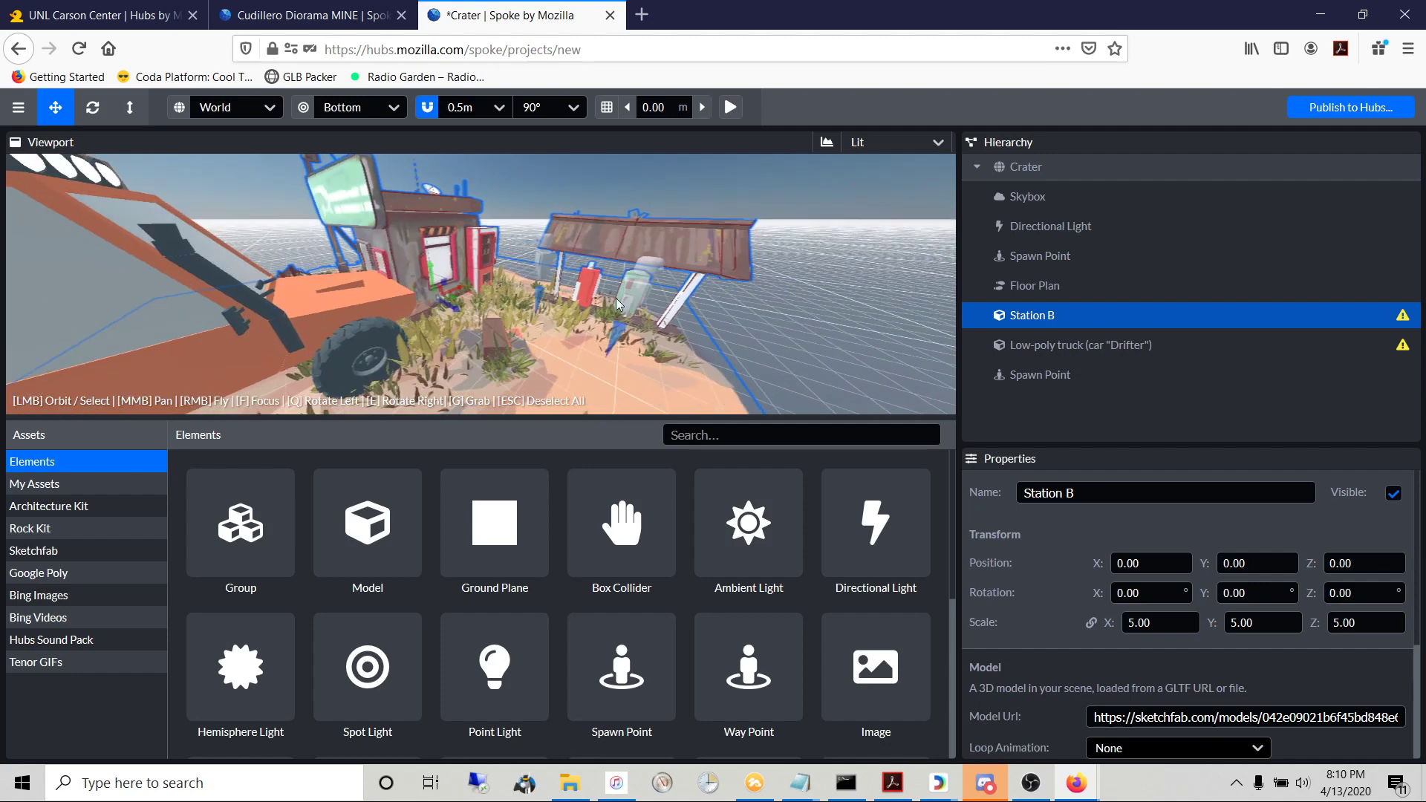
{"action": "left_click", "coordinate": [643, 296]}
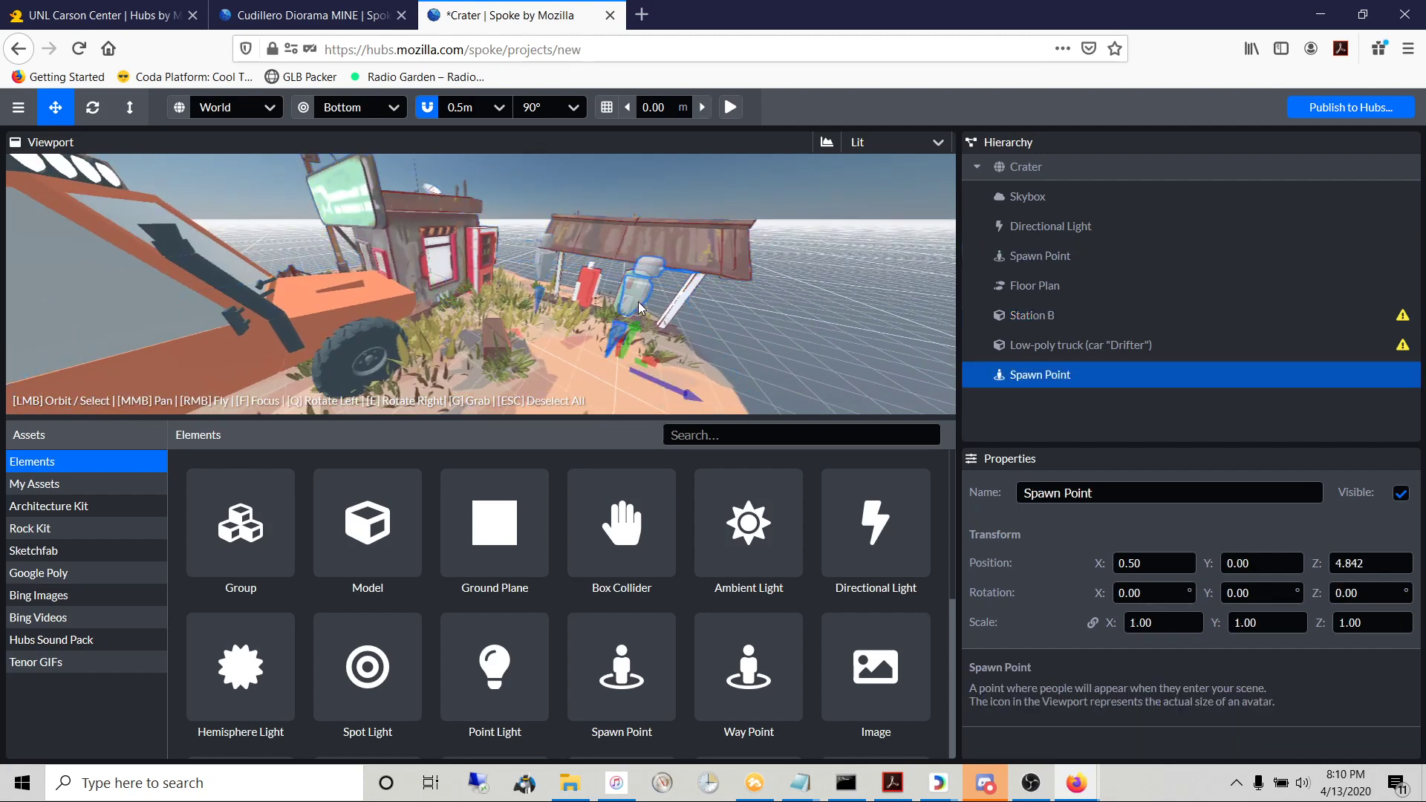
- Examine the original spawn point, the remaining elements such as Video, Trigger Volume and Link, and the scene from several angles
{"action": "left_click", "coordinate": [545, 272]}
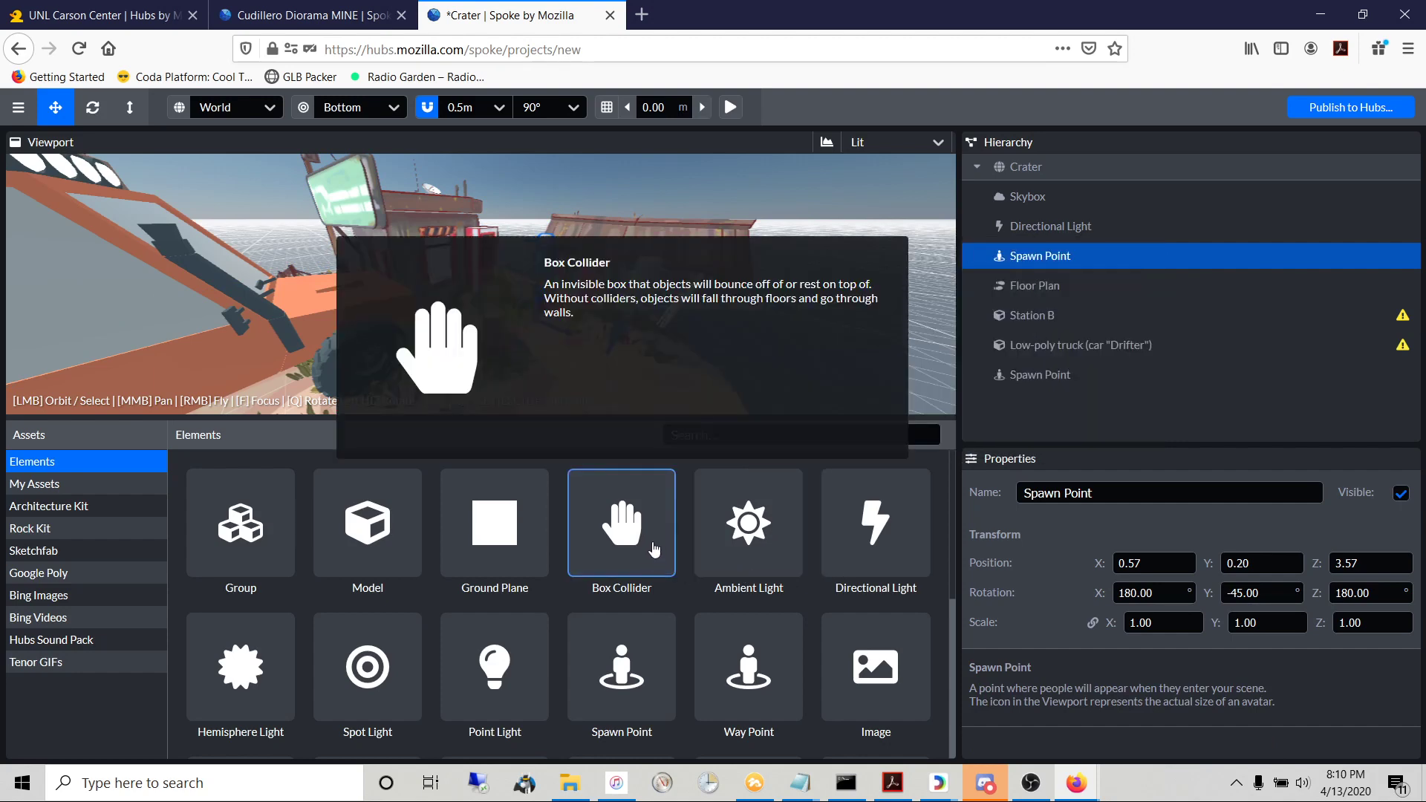
{"action": "scroll", "coordinate": [653, 549], "scroll_direction": "down", "scroll_amount": 3}
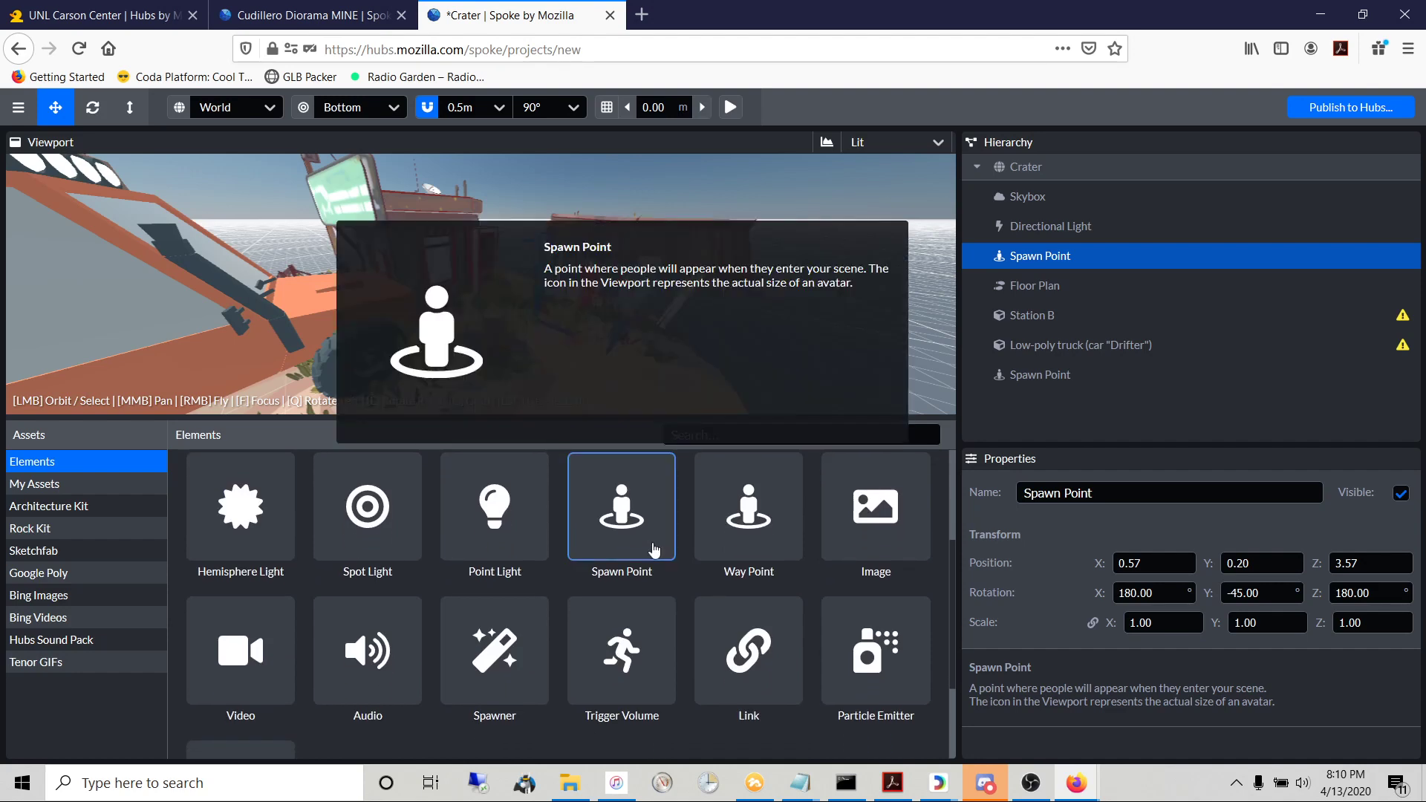
{"action": "scroll", "coordinate": [653, 550], "scroll_direction": "down", "scroll_amount": 2}
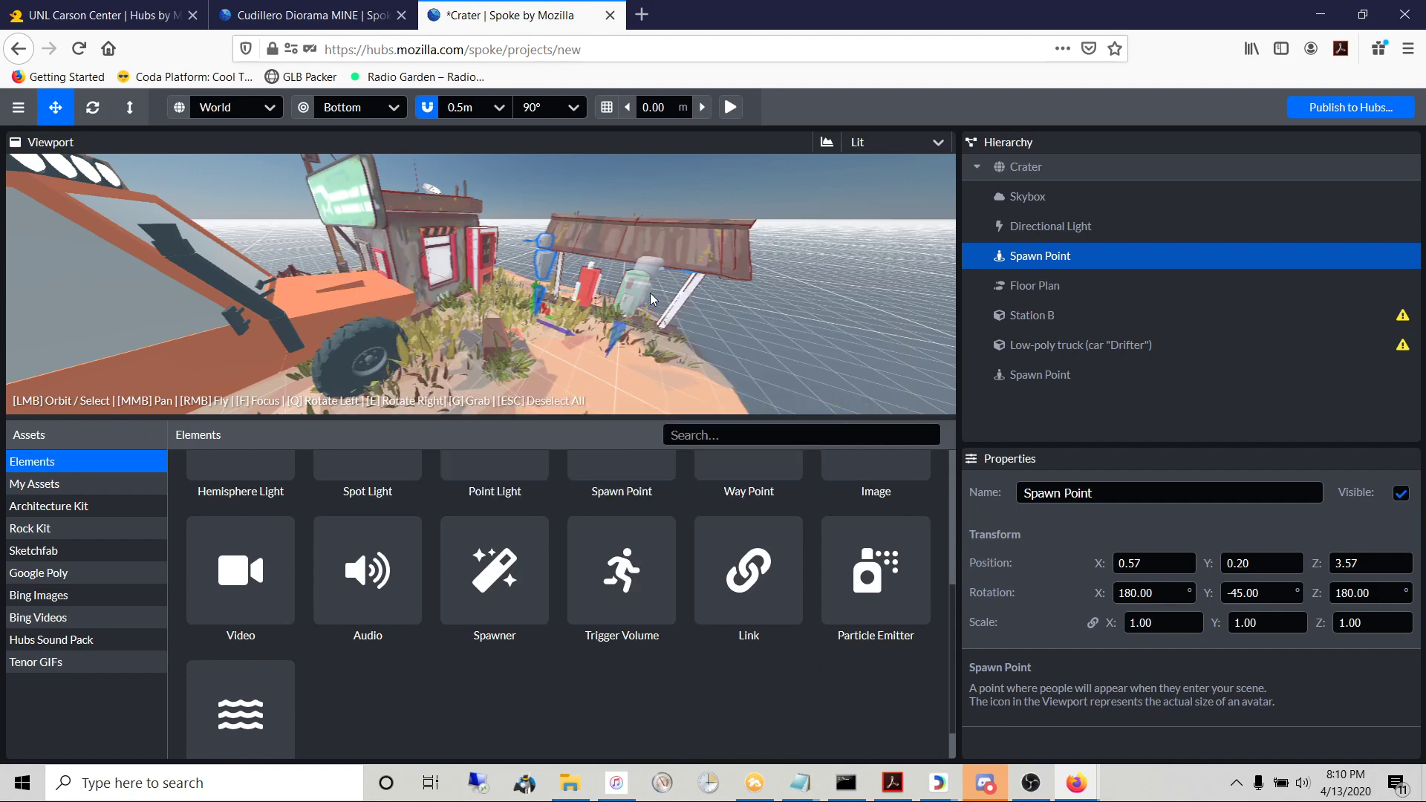
{"action": "mouse_move", "coordinate": [614, 559]}
{"action": "mouse_move", "coordinate": [735, 296]}
{"action": "left_mouse_down"}
{"action": "mouse_move", "coordinate": [609, 292]}
{"action": "mouse_move", "coordinate": [727, 310]}
{"action": "left_mouse_up"}
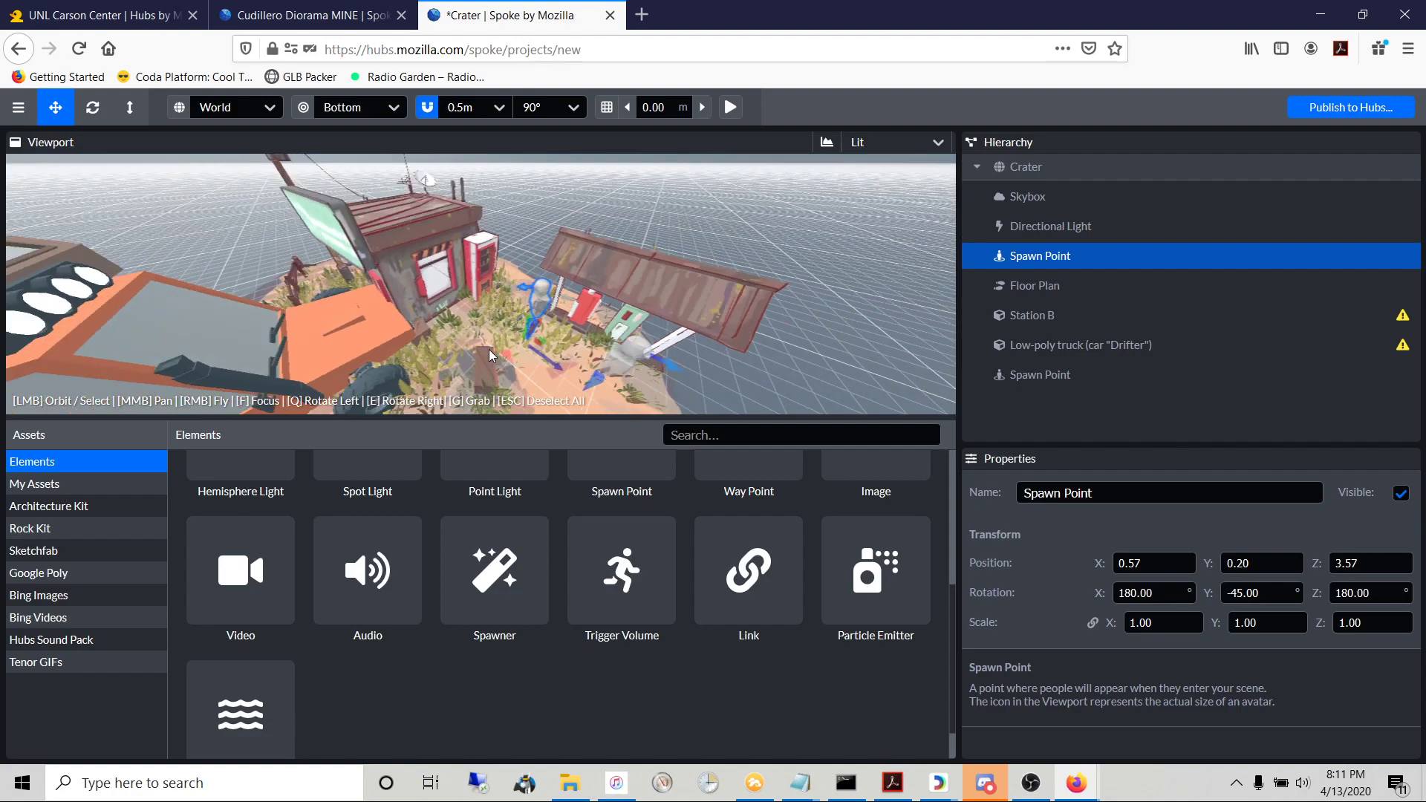
{"action": "left_click_drag", "start_coordinate": [488, 349], "coordinate": [555, 341]}
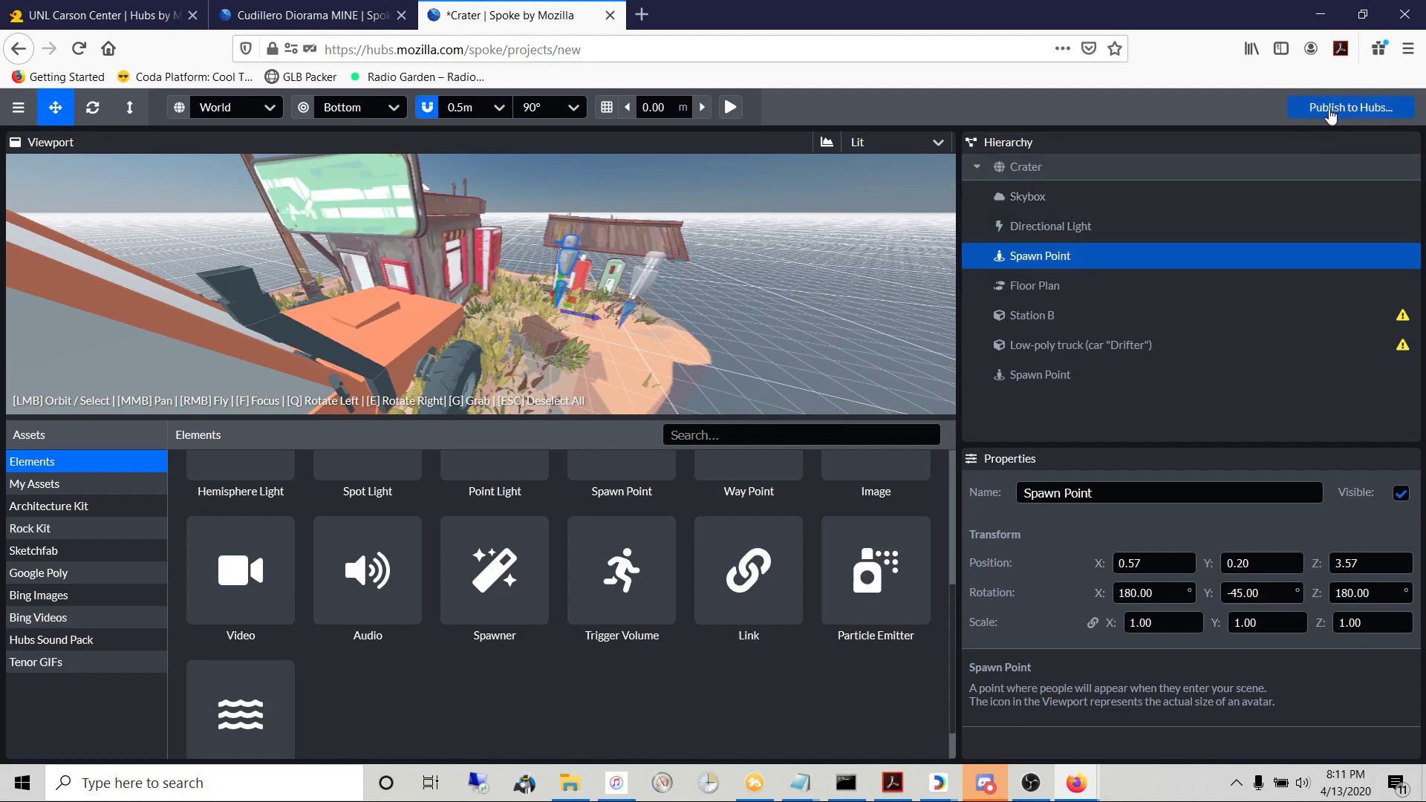
{"action": "left_click_drag", "start_coordinate": [692, 308], "coordinate": [544, 283]}
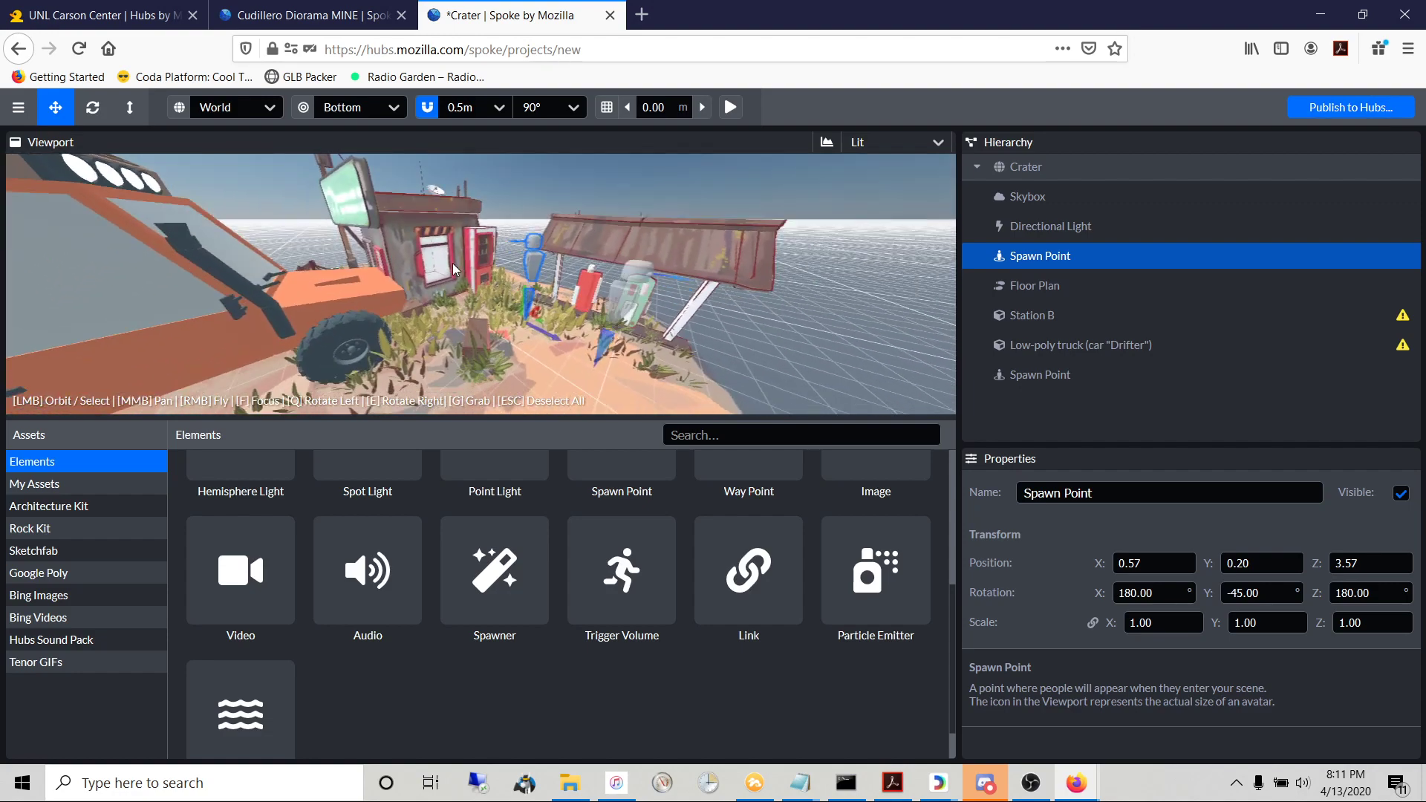
{"action": "left_click_drag", "start_coordinate": [452, 263], "coordinate": [535, 273]}
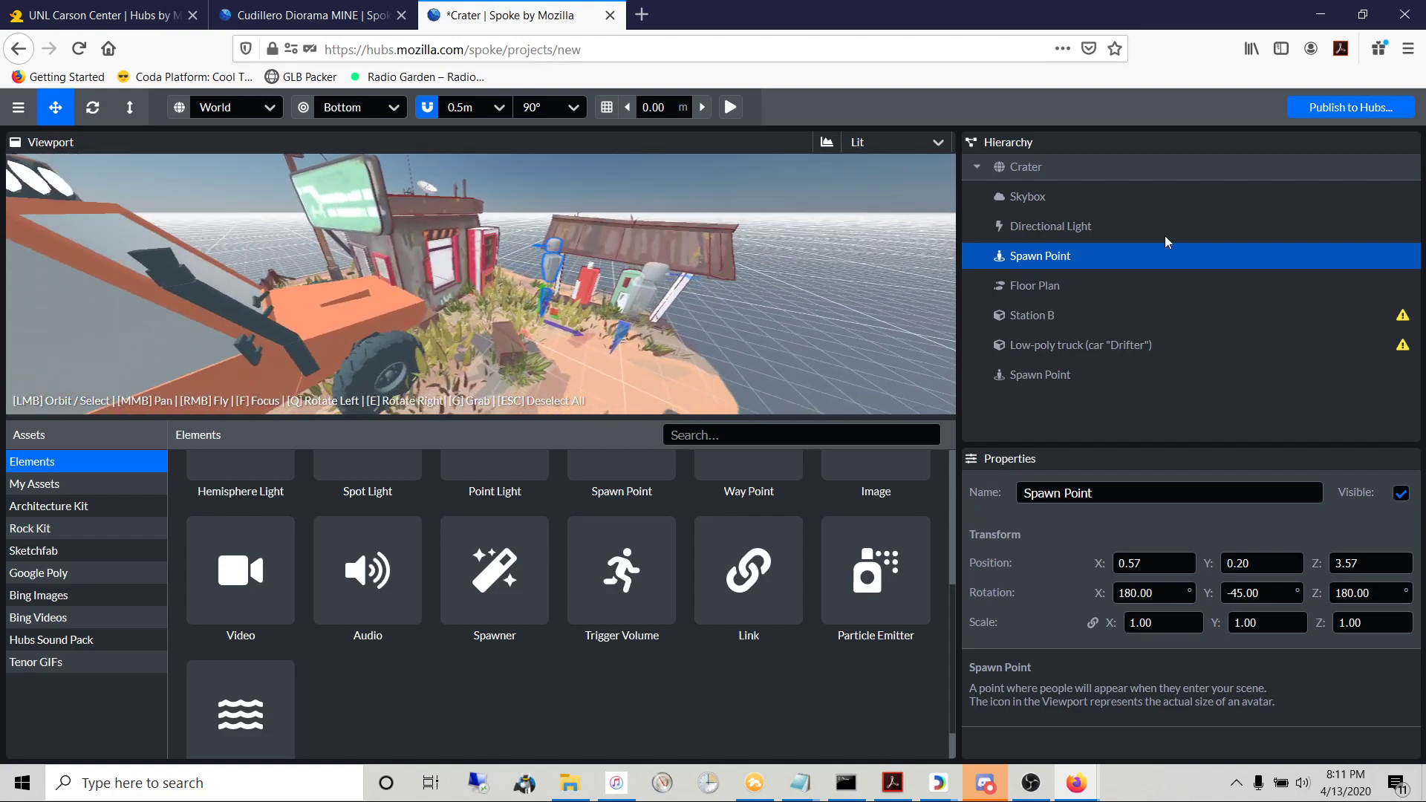
- Reframe the view for the project thumbnail with the truck in front and the station behind it
{"action": "left_click", "coordinate": [1350, 107]}
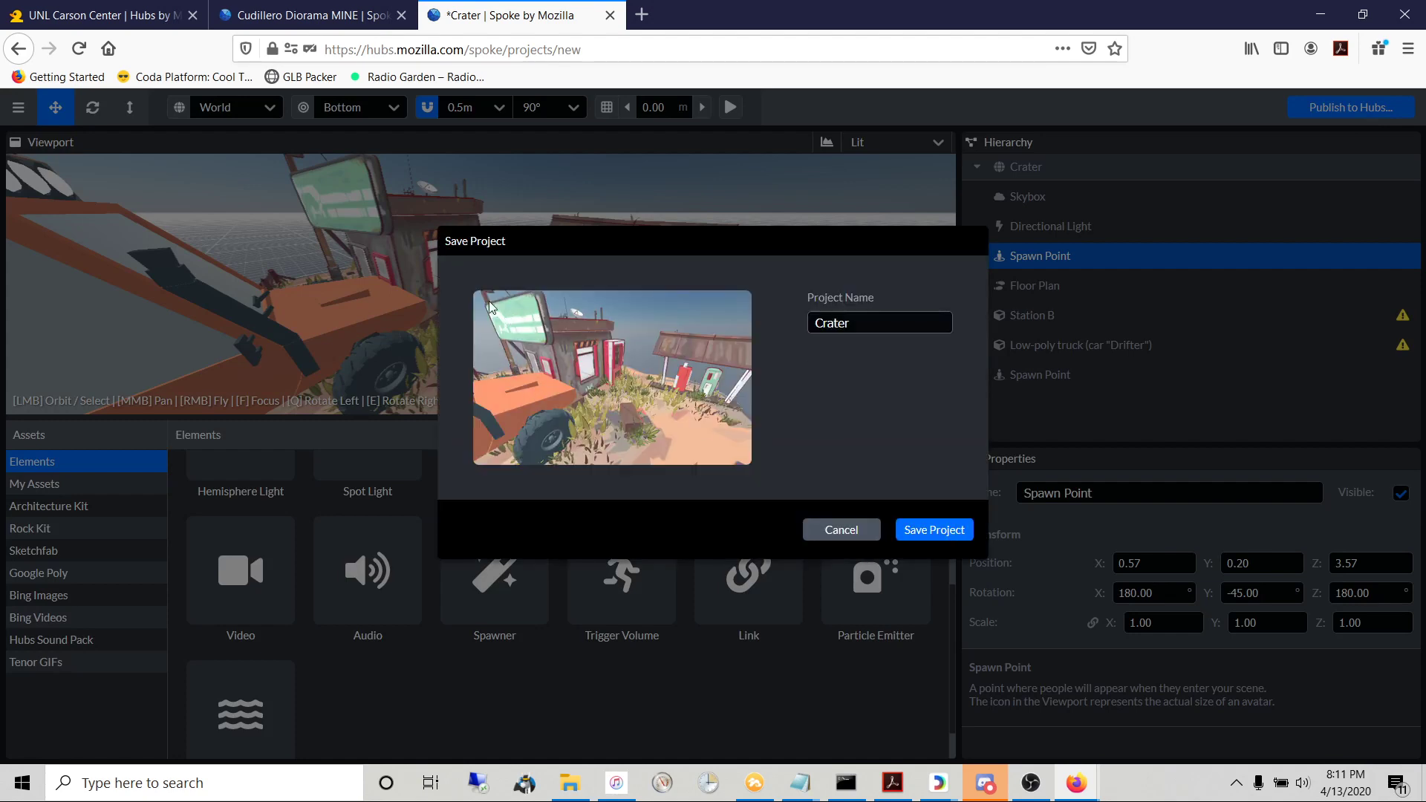
{"action": "left_click", "coordinate": [836, 535]}
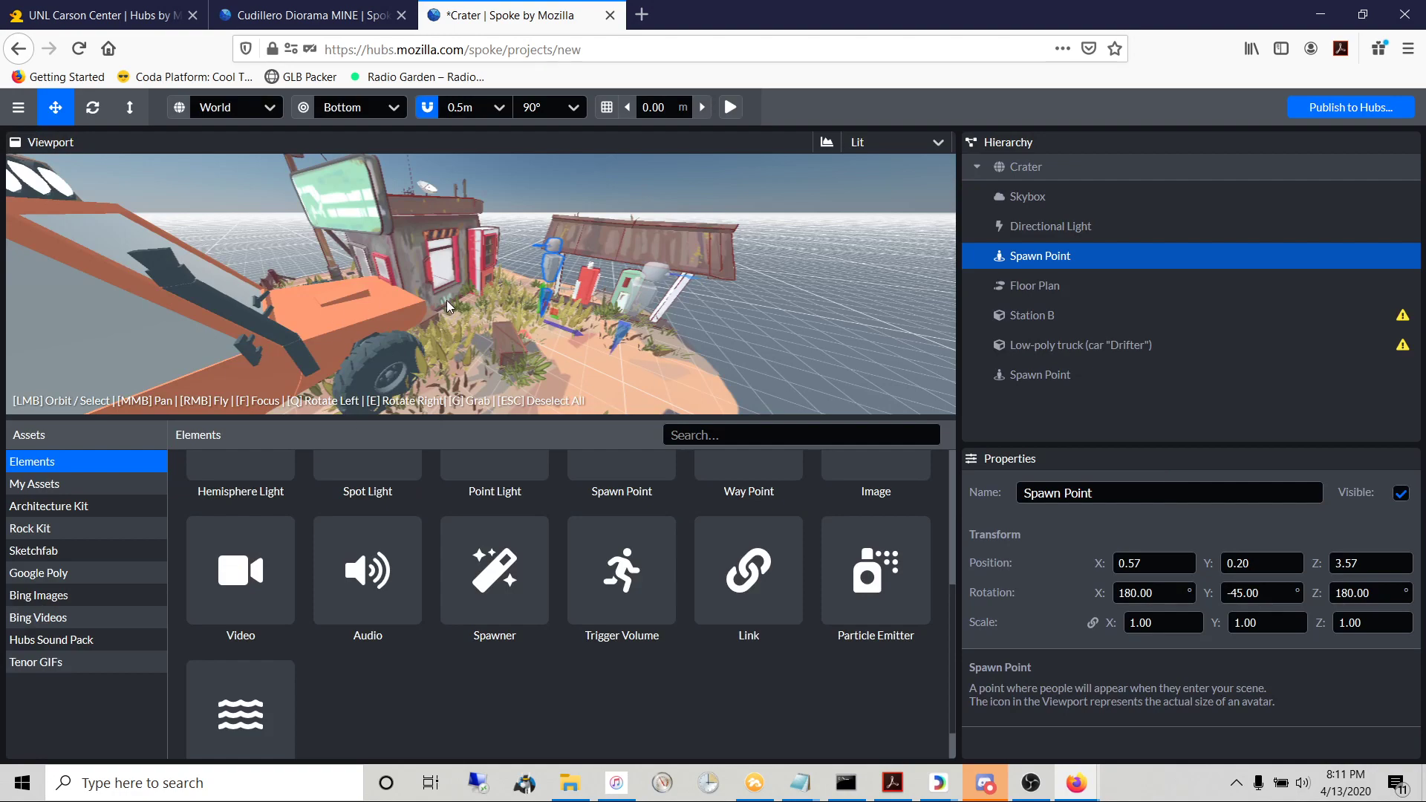
{"action": "left_click_drag", "start_coordinate": [447, 300], "coordinate": [749, 342]}
{"action": "left_click_drag", "start_coordinate": [511, 336], "coordinate": [527, 327]}
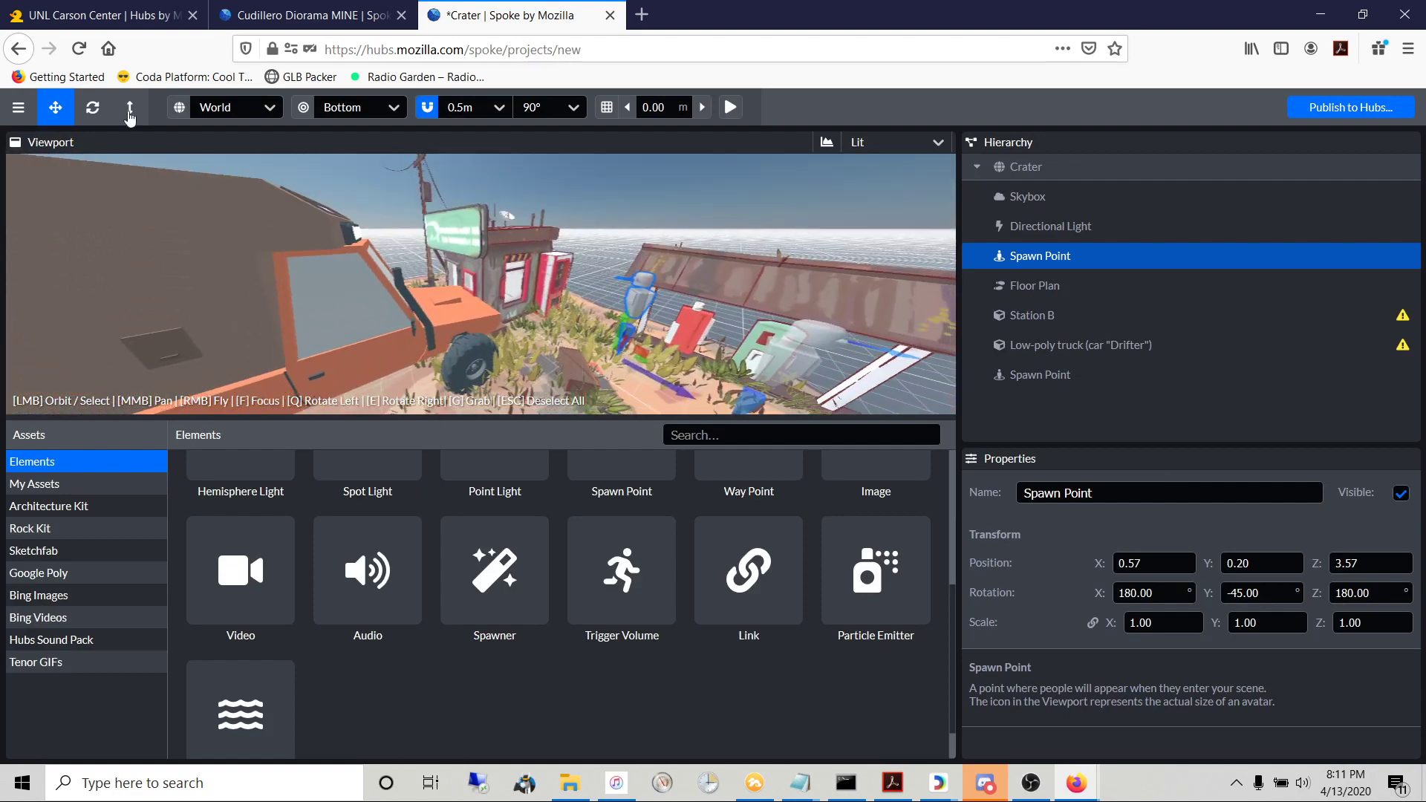
- Switch to the UNL Carson Center room in Hubs, reload its ended session and glance at the Cudillero Diorama project meanwhile
{"action": "left_click", "coordinate": [56, 21]}
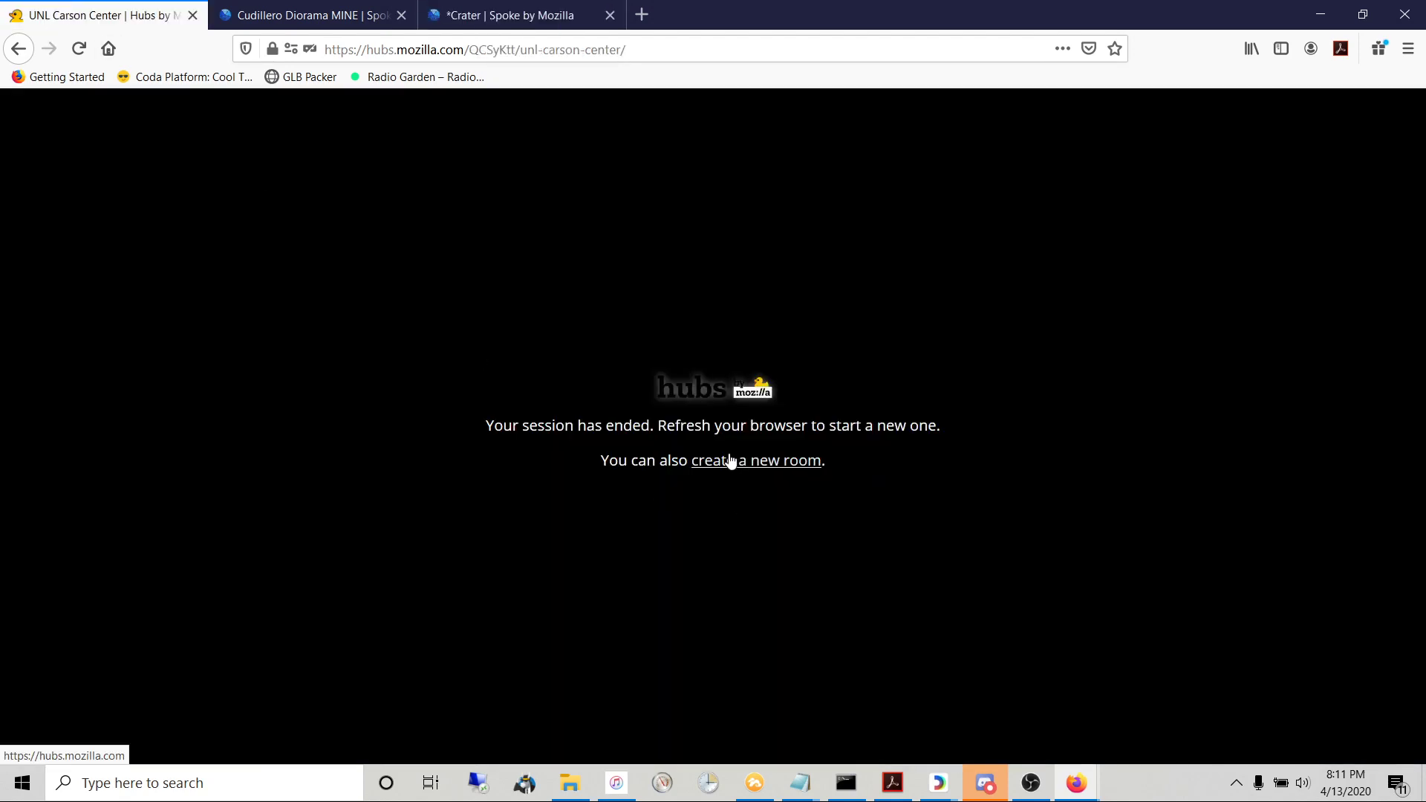
{"action": "left_click", "coordinate": [583, 51]}
{"action": "left_click", "coordinate": [583, 51]}
{"action": "key", "text": "Return"}
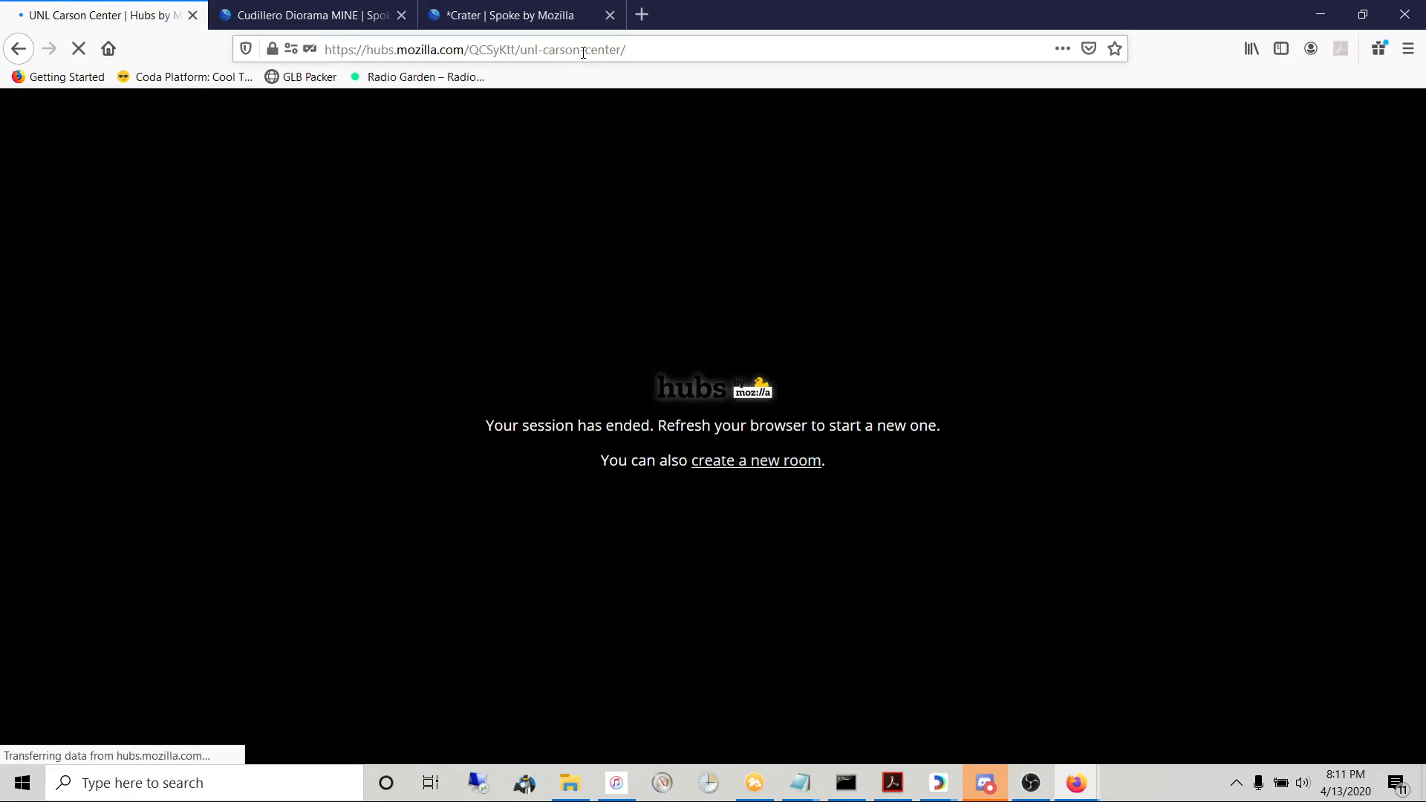
{"action": "left_click", "coordinate": [308, 18]}
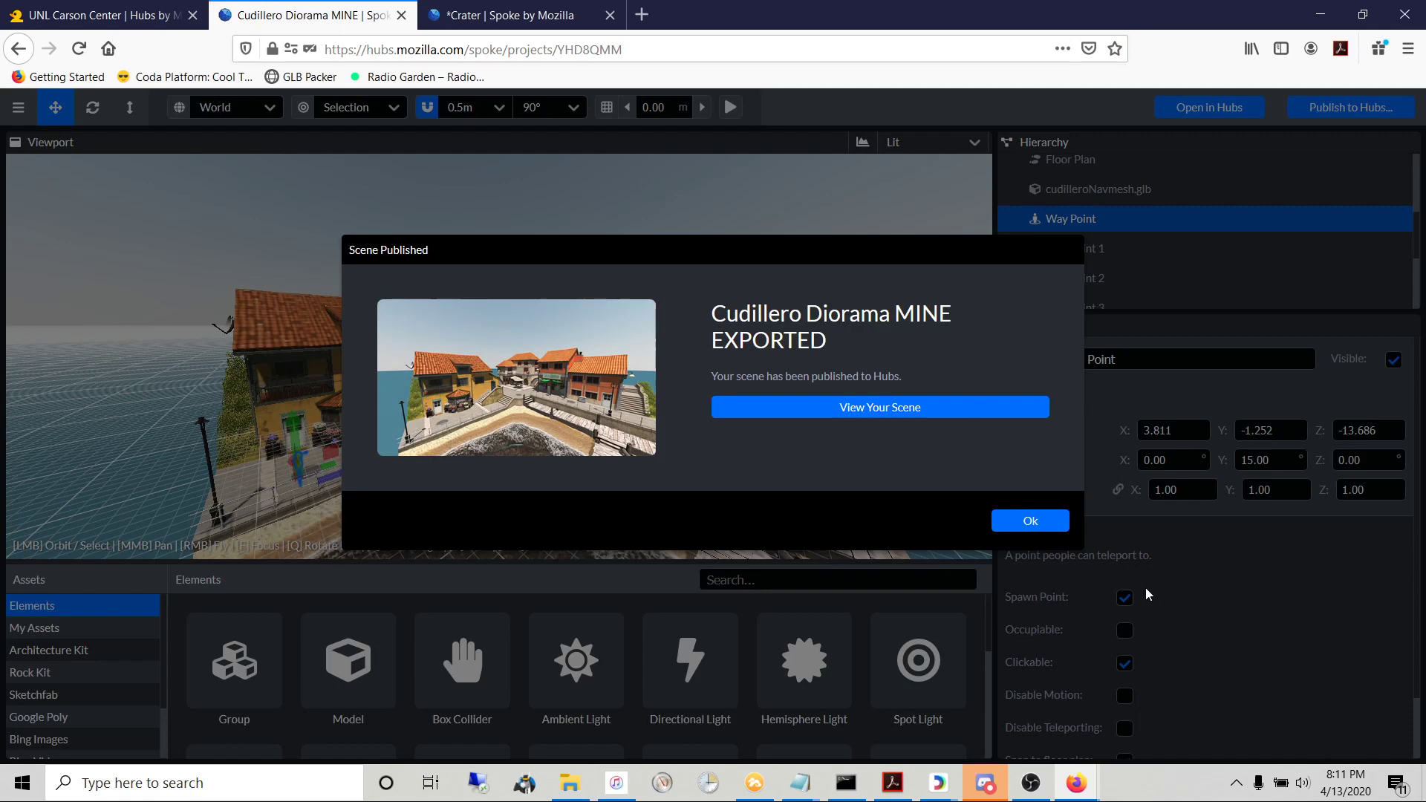
{"action": "left_click", "coordinate": [113, 9]}
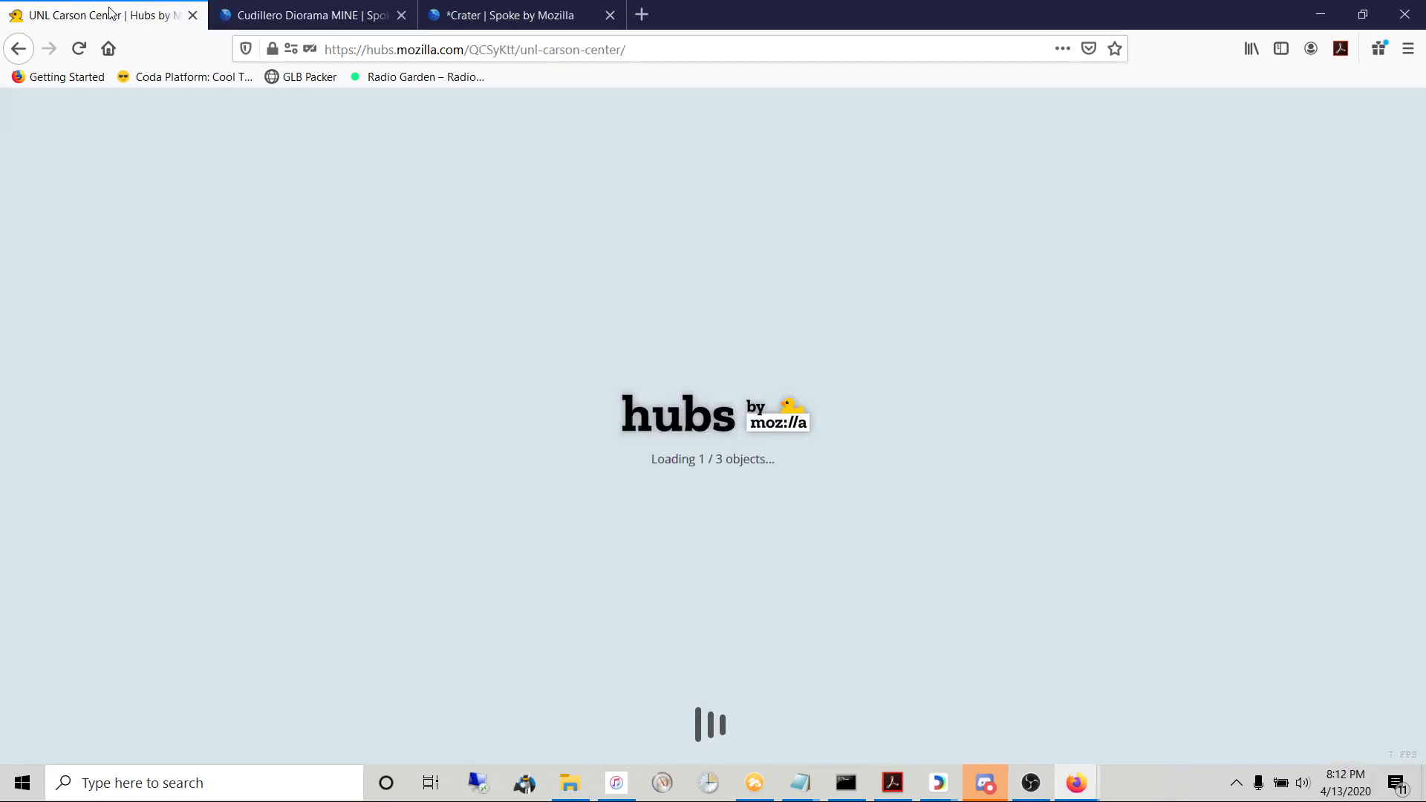
- Return to the Crater project in Spoke and save it for publishing under the name Truck Stop
{"action": "left_click", "coordinate": [520, 17]}
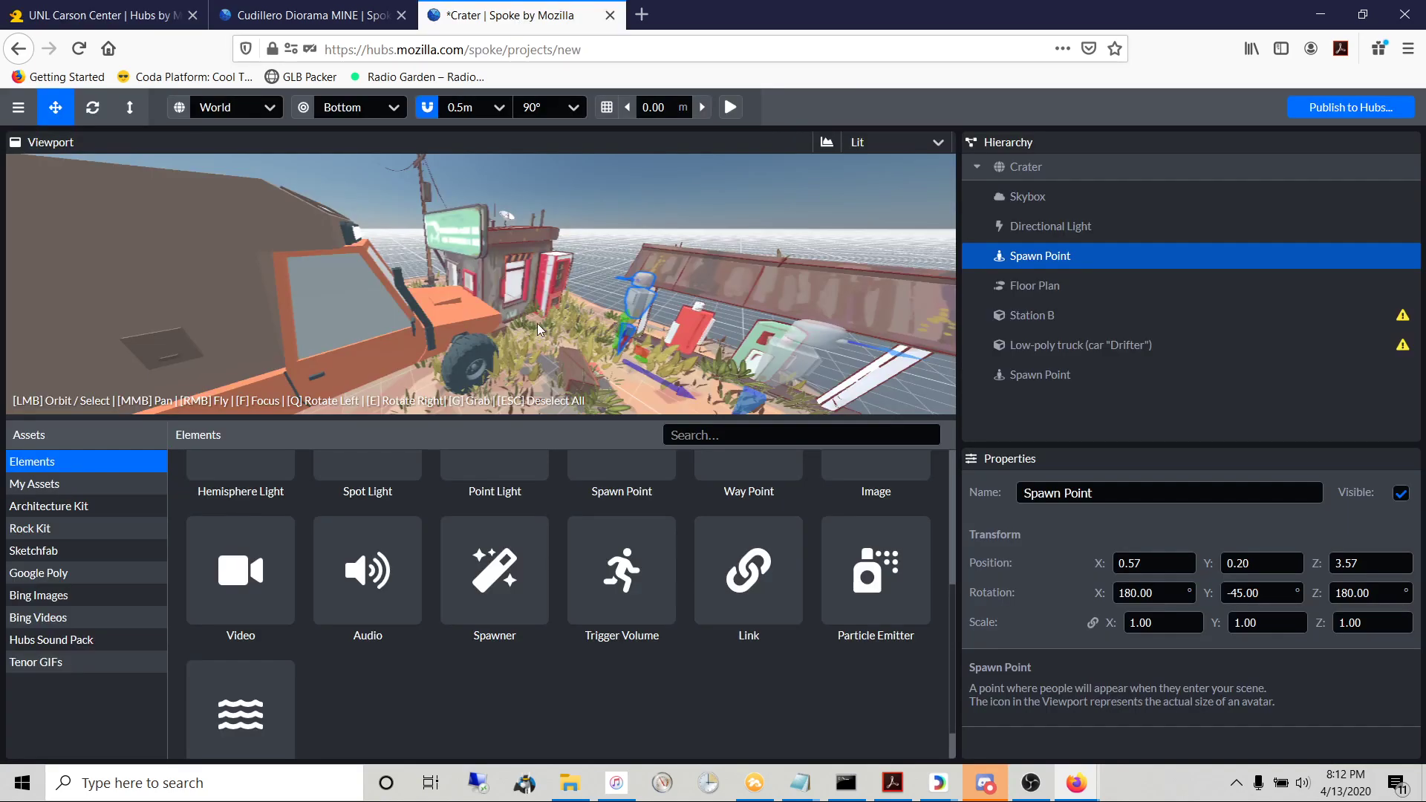
{"action": "left_click", "coordinate": [1332, 110]}
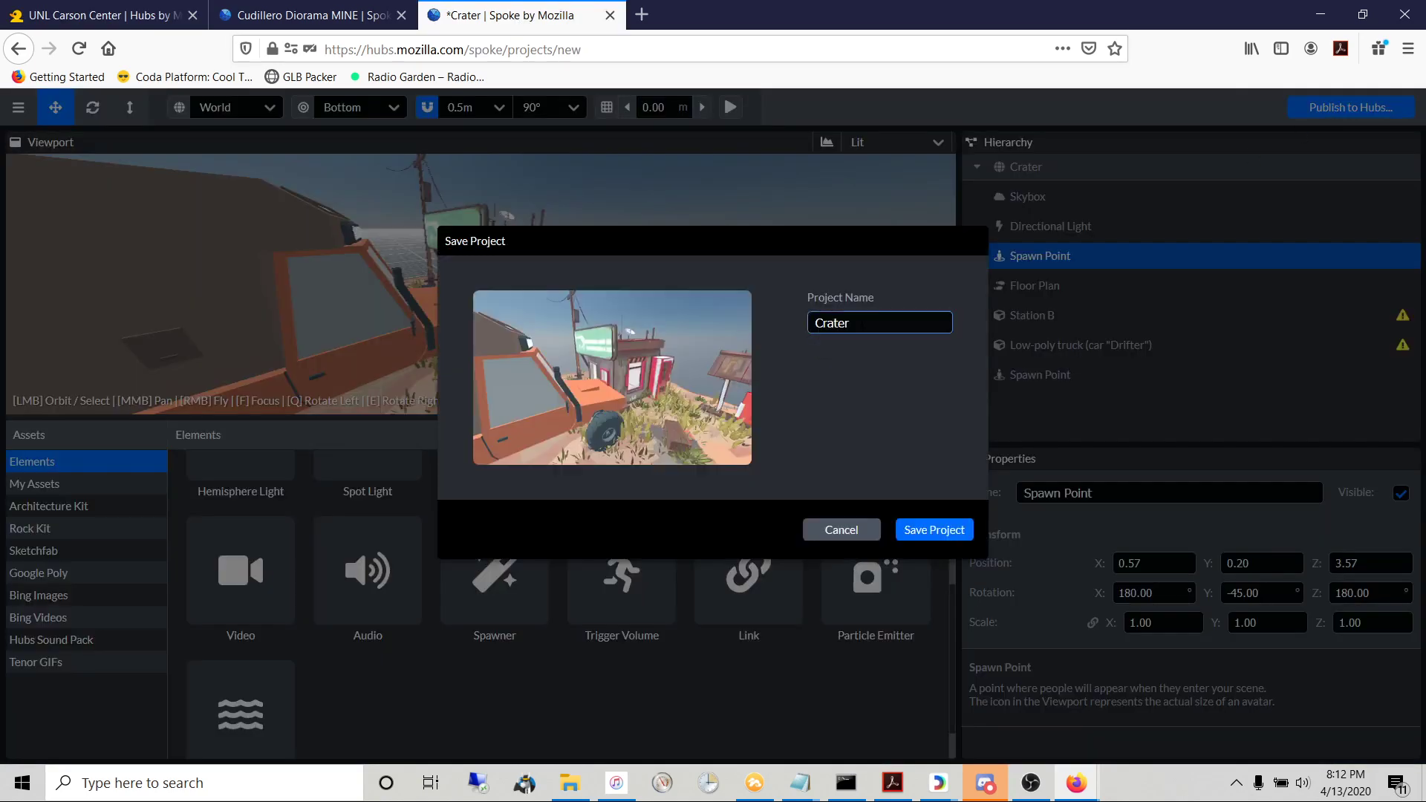
{"action": "type", "text": "Truck Stop"}
{"action": "left_click", "coordinate": [920, 531]}
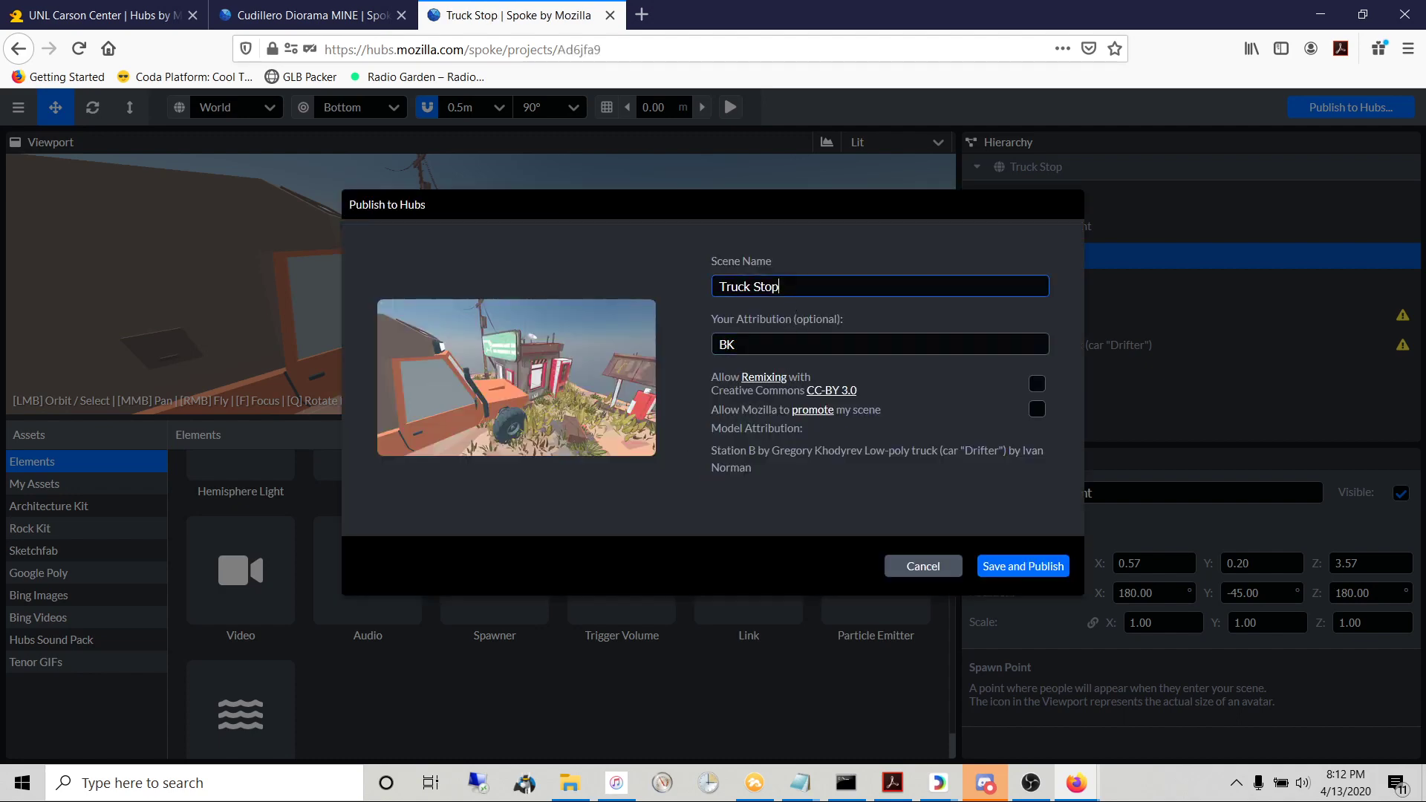
- Save and publish the Truck Stop scene to Hubs, reviewing its performance check before releasing it
{"action": "left_click", "coordinate": [1025, 569]}
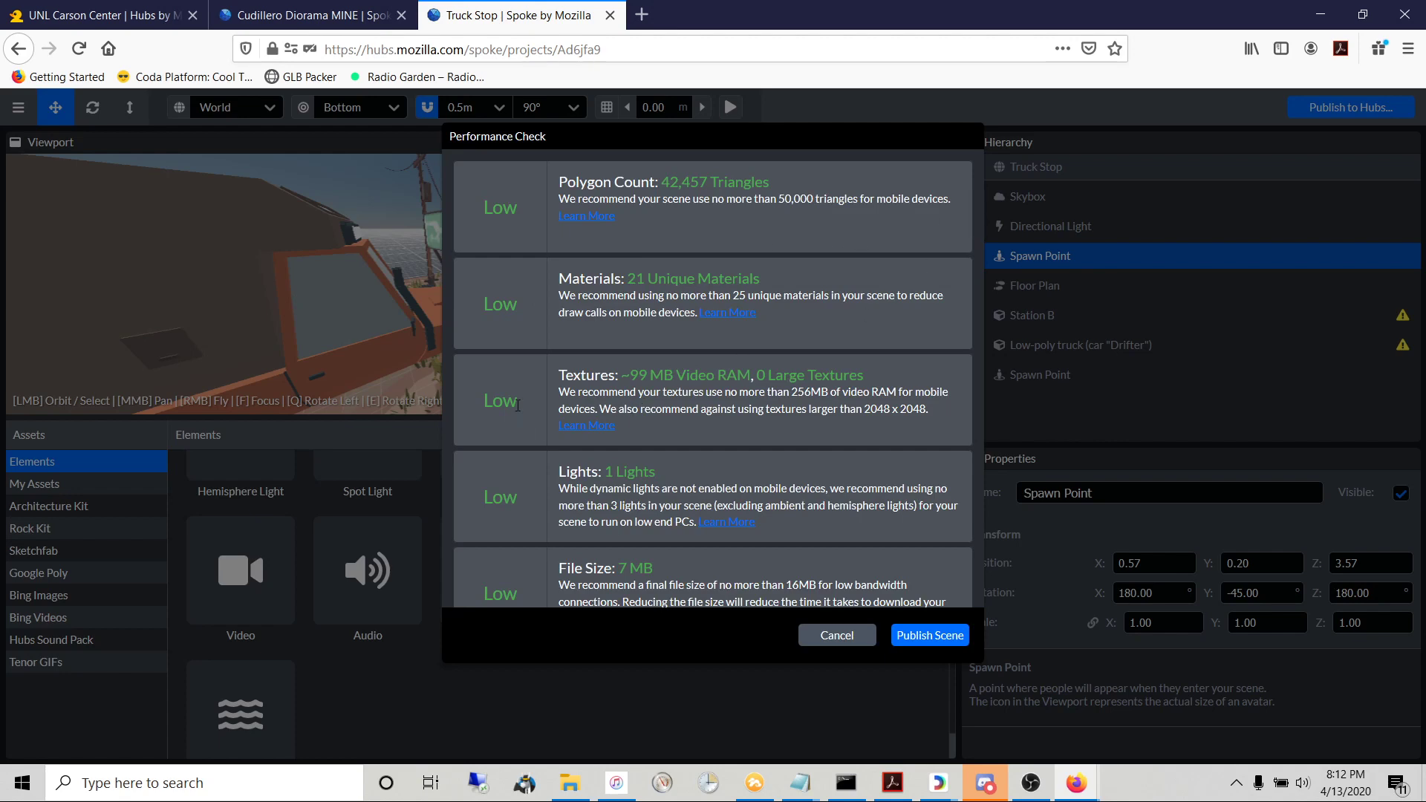
{"action": "mouse_move", "coordinate": [523, 401]}
{"action": "left_mouse_down"}
{"action": "mouse_move", "coordinate": [468, 399]}
{"action": "mouse_move", "coordinate": [535, 402]}
{"action": "left_mouse_up"}
{"action": "left_click", "coordinate": [482, 401]}
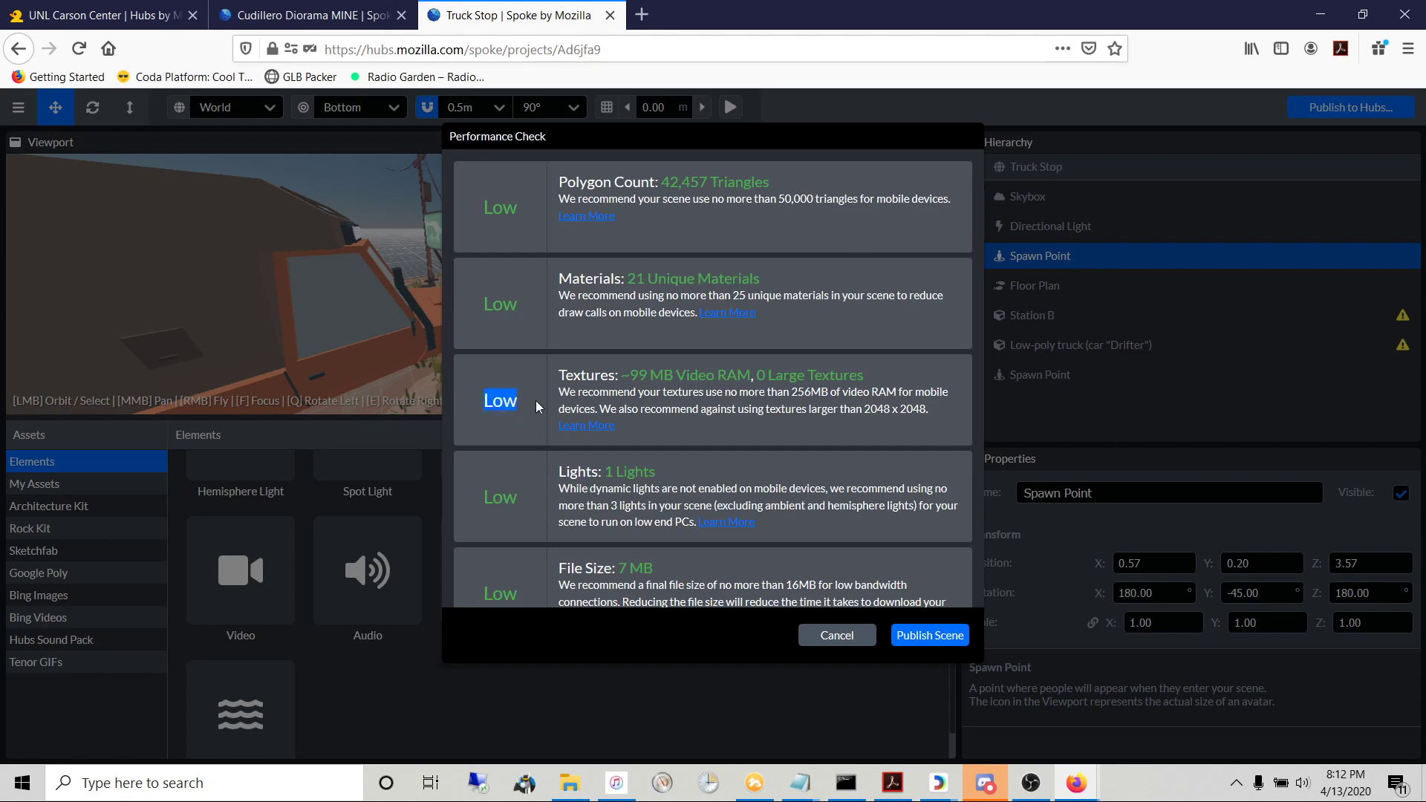
{"action": "left_click", "coordinate": [927, 636]}
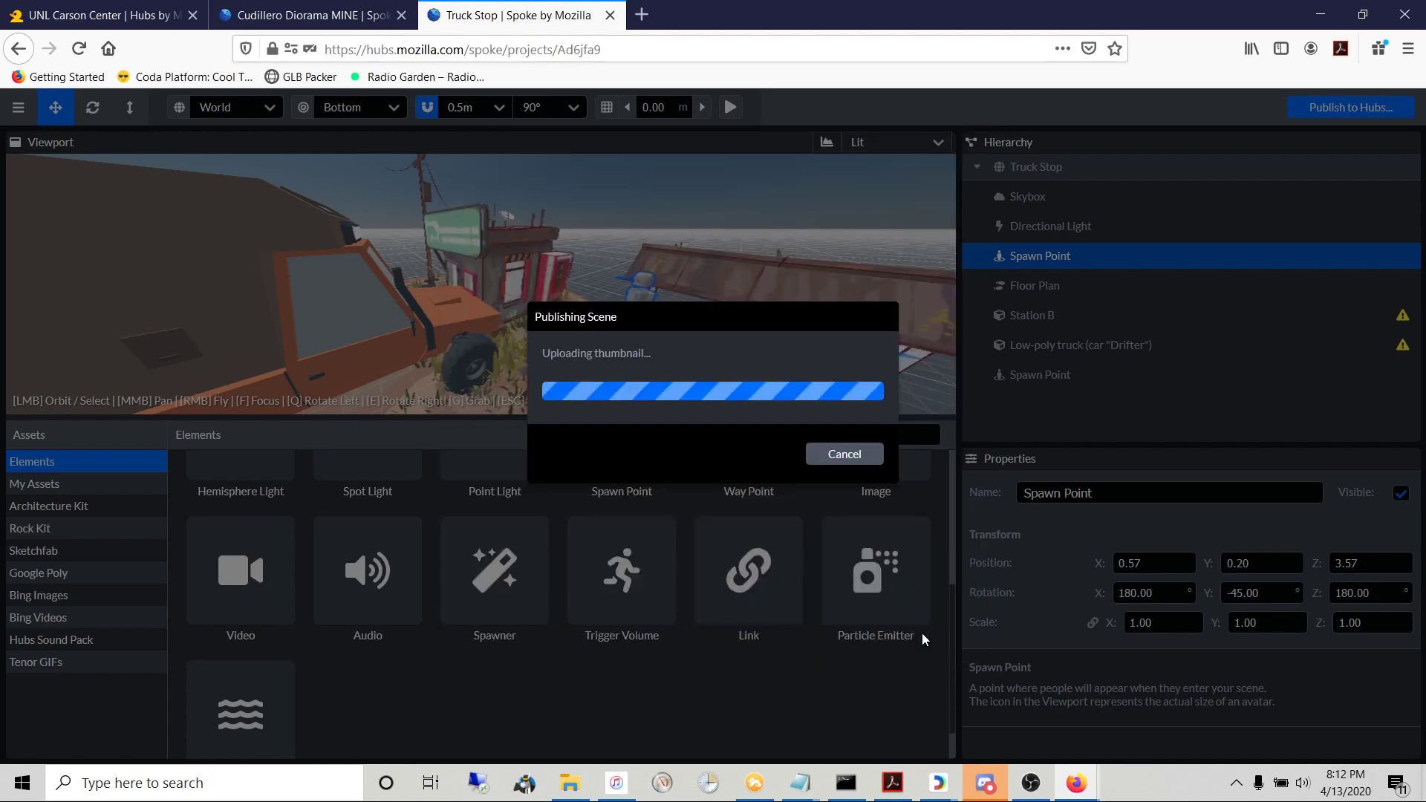
- Enter the UNL Carson Center room in Hubs and walk through the lobby to the pictures on the perforated wall
{"action": "left_click", "coordinate": [56, 16]}
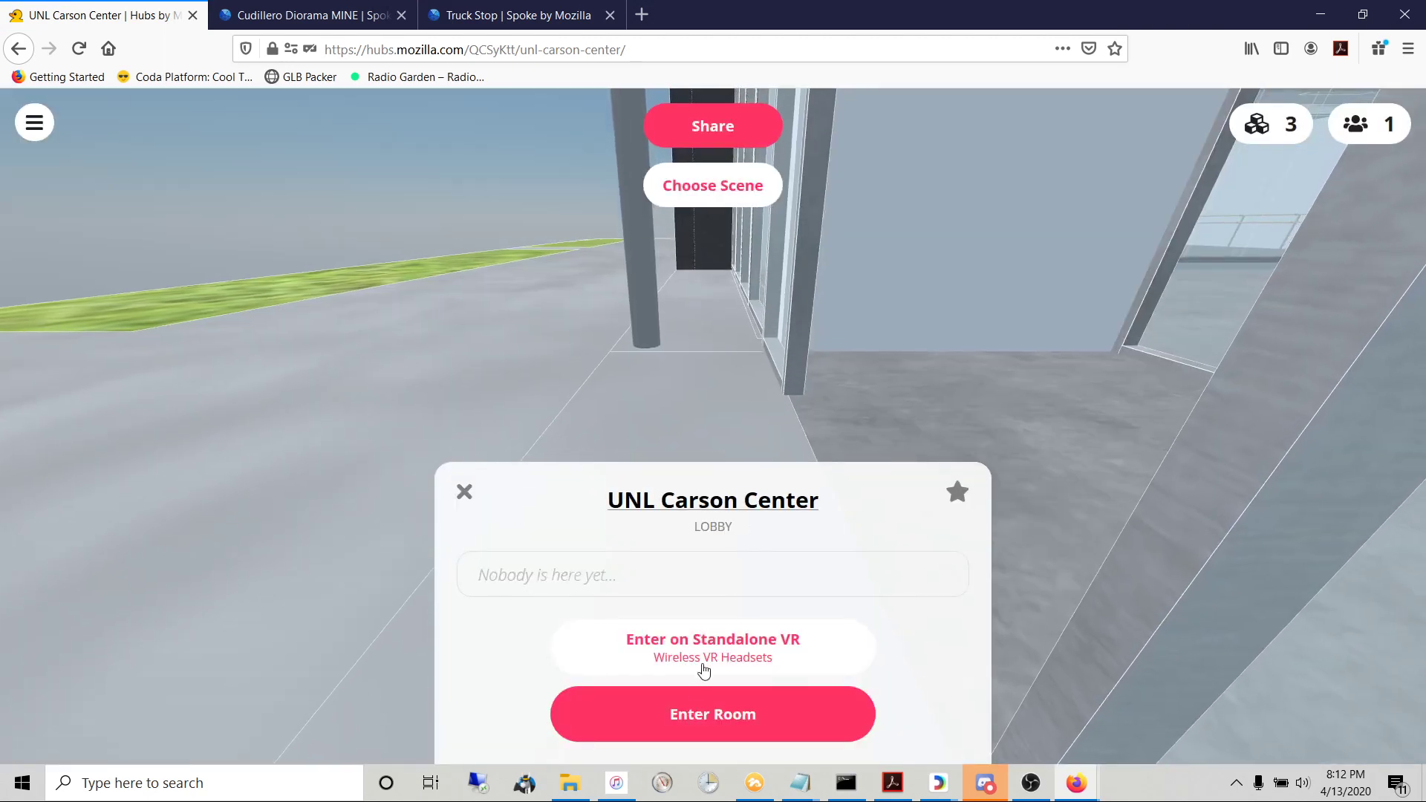
{"action": "left_click", "coordinate": [690, 706]}
{"action": "left_click", "coordinate": [690, 713]}
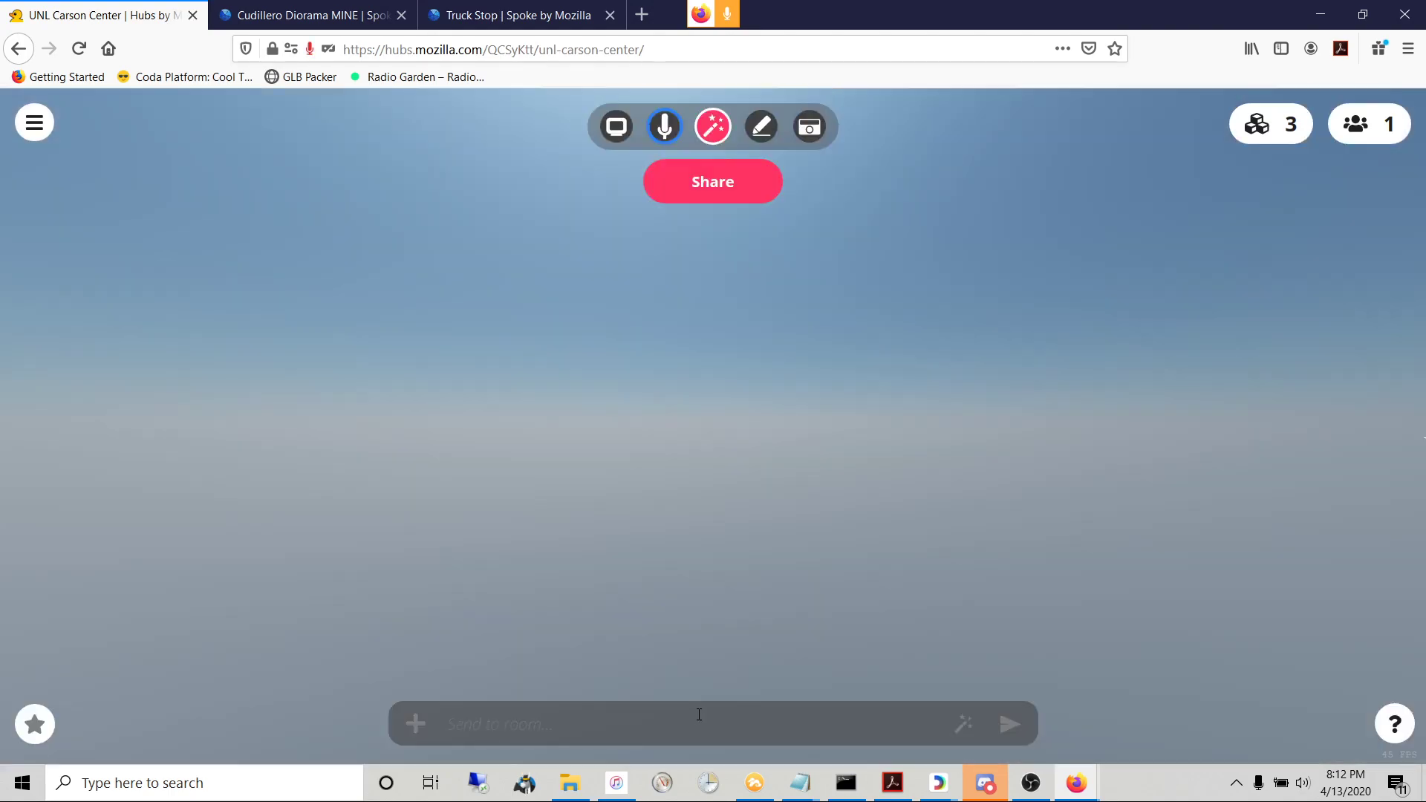
{"action": "key", "text": "w"}
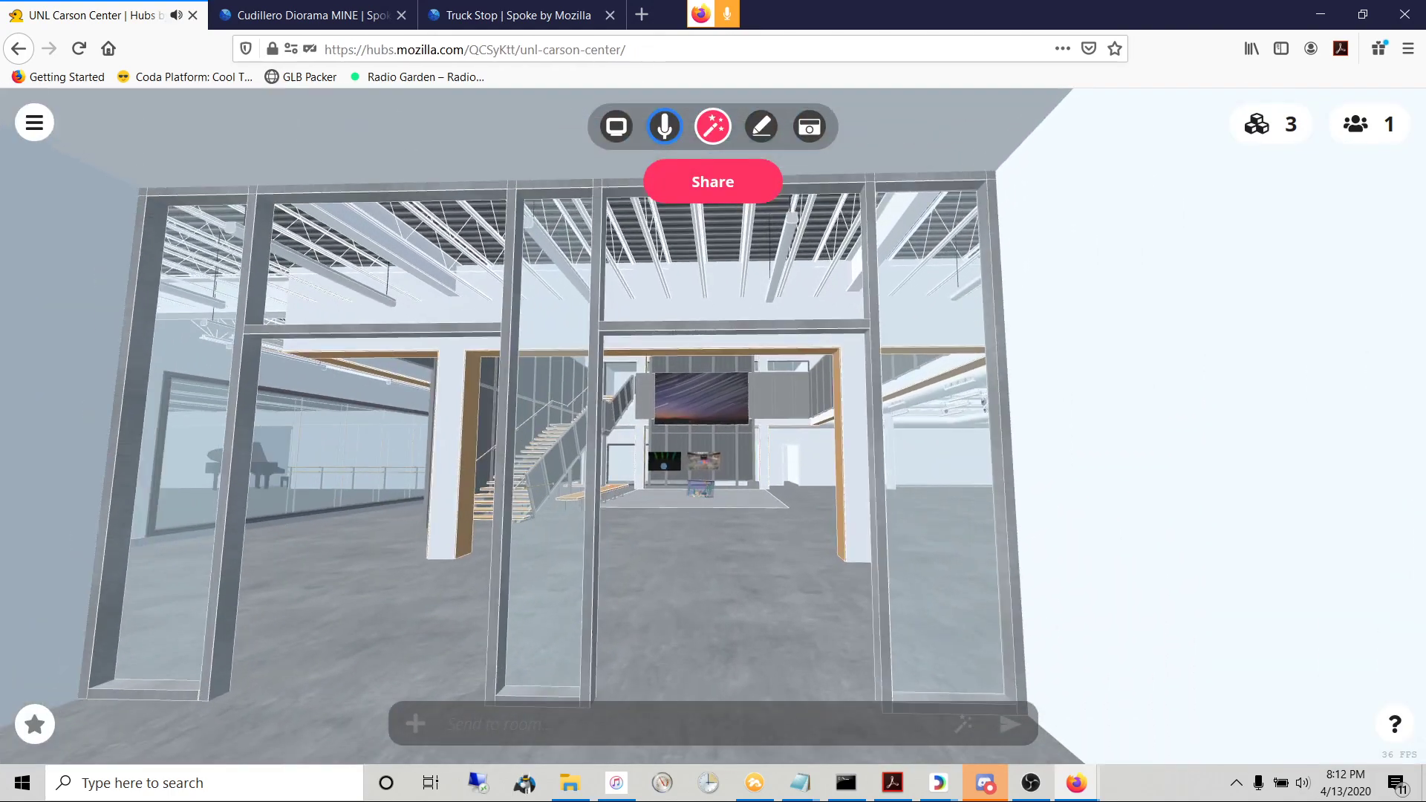
{"action": "key", "text": "w"}
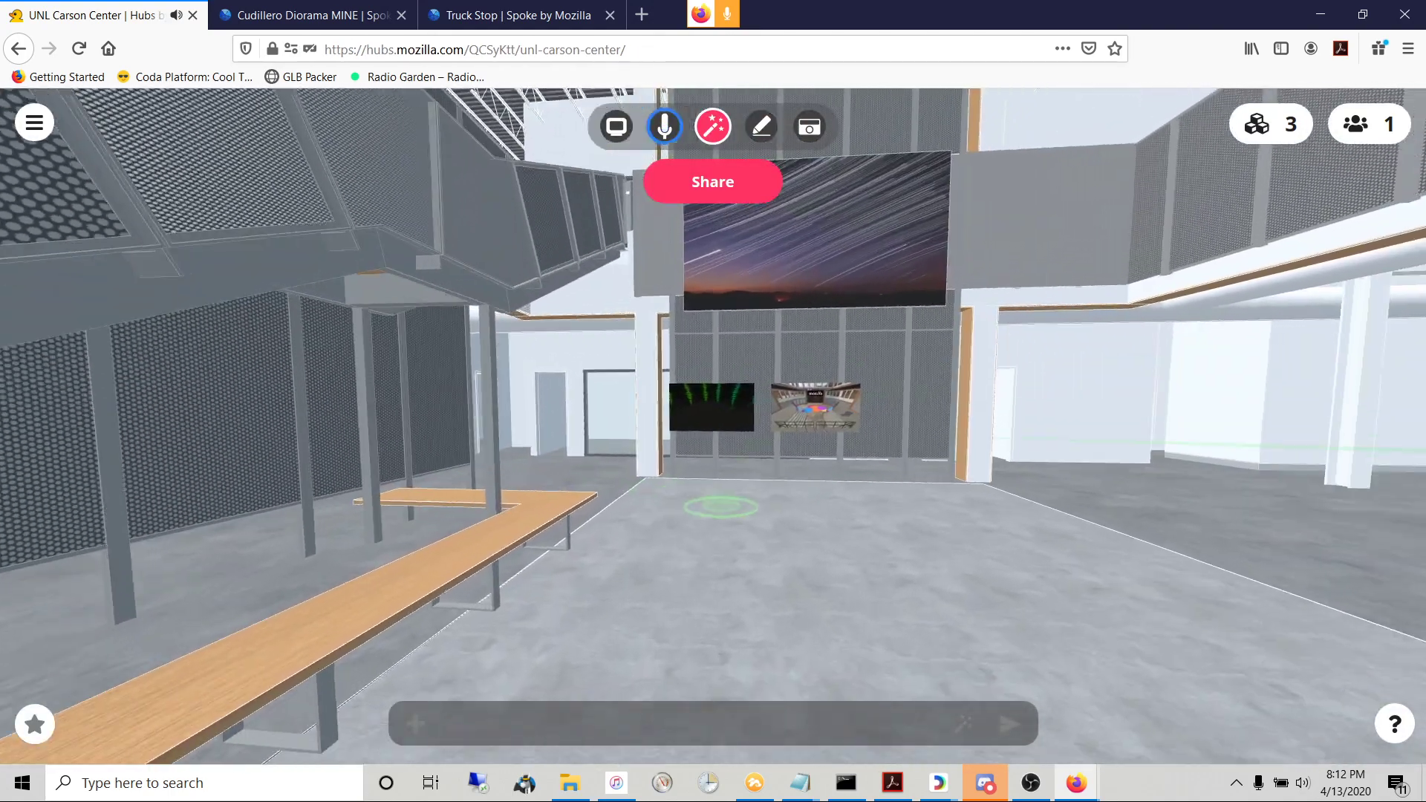
{"action": "key", "text": "w"}
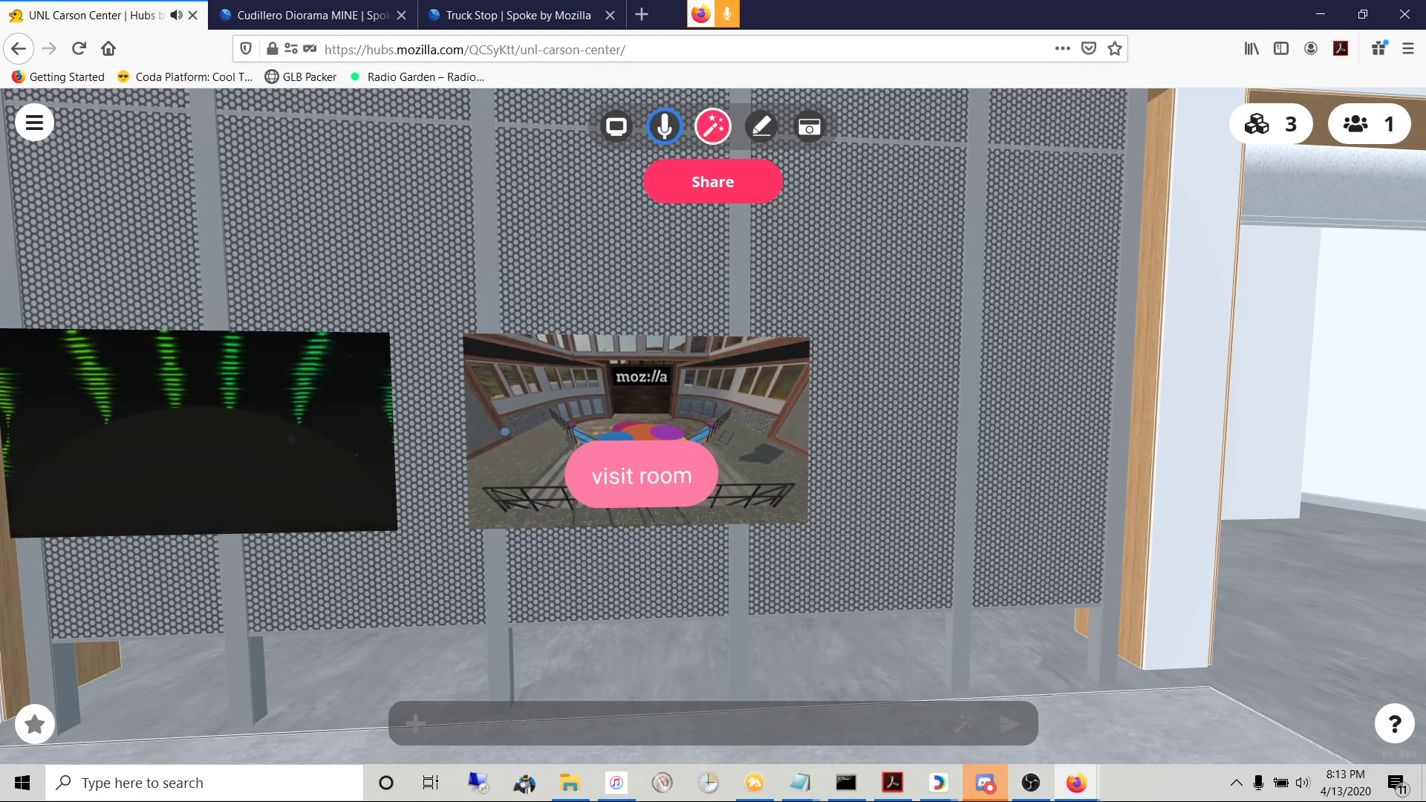
- Look at the Mozilla room picture on the perforated wall from several positions and bring up its visit room link
{"action": "key", "text": "d"}
{"action": "key", "text": "a"}
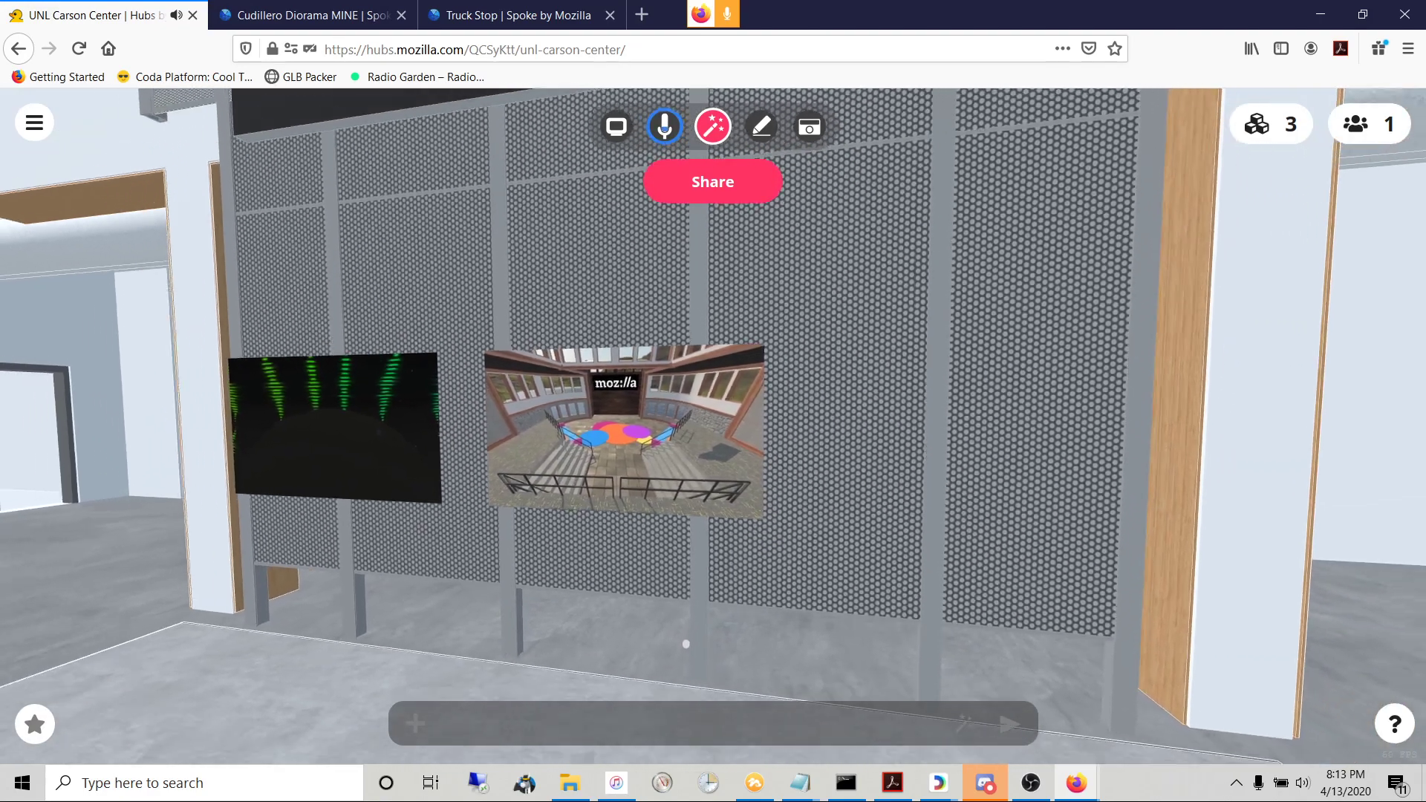
{"action": "key", "text": "w"}
{"action": "key", "text": "s"}
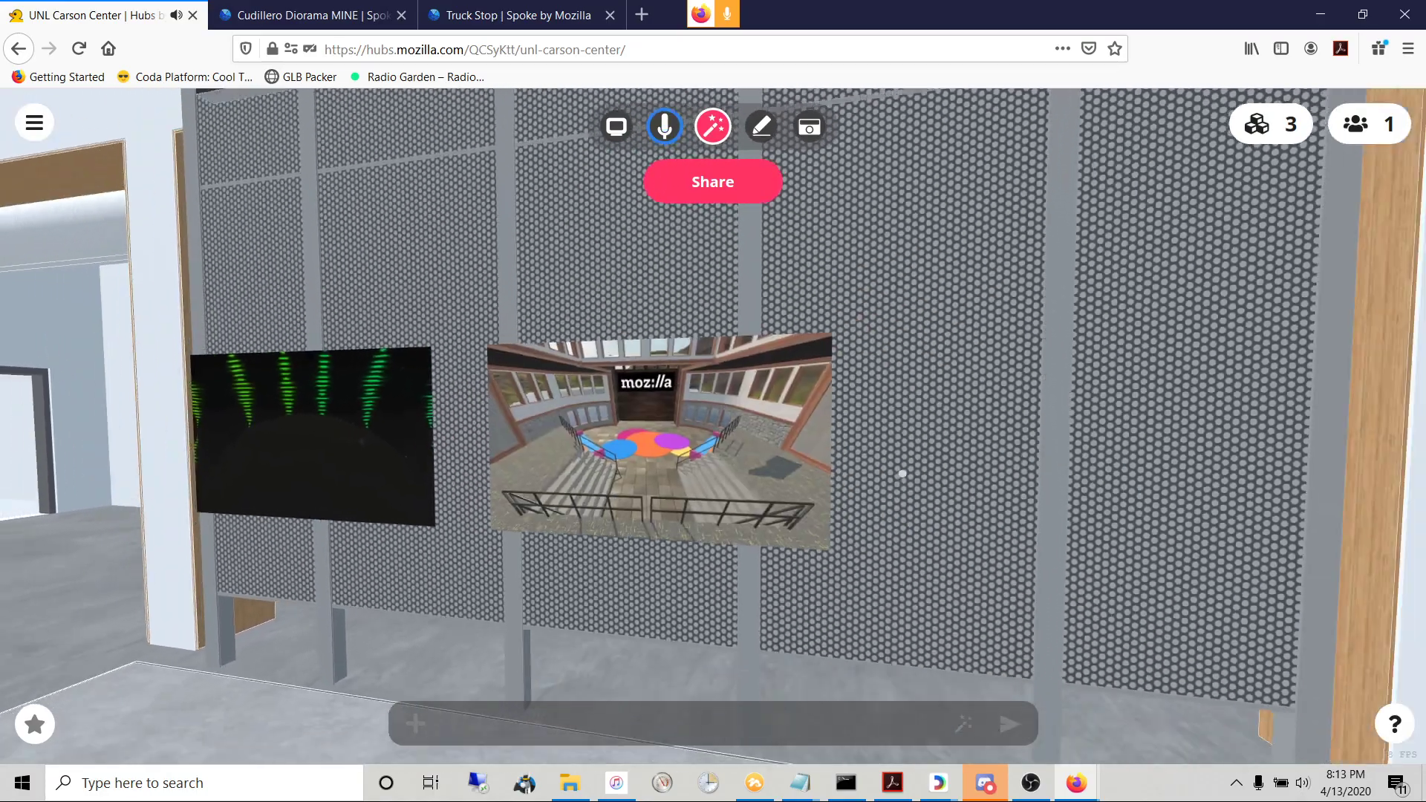
{"action": "left_click_drag", "start_coordinate": [901, 474], "coordinate": [1028, 449]}
{"action": "key", "text": "w"}
{"action": "mouse_move", "coordinate": [729, 468]}
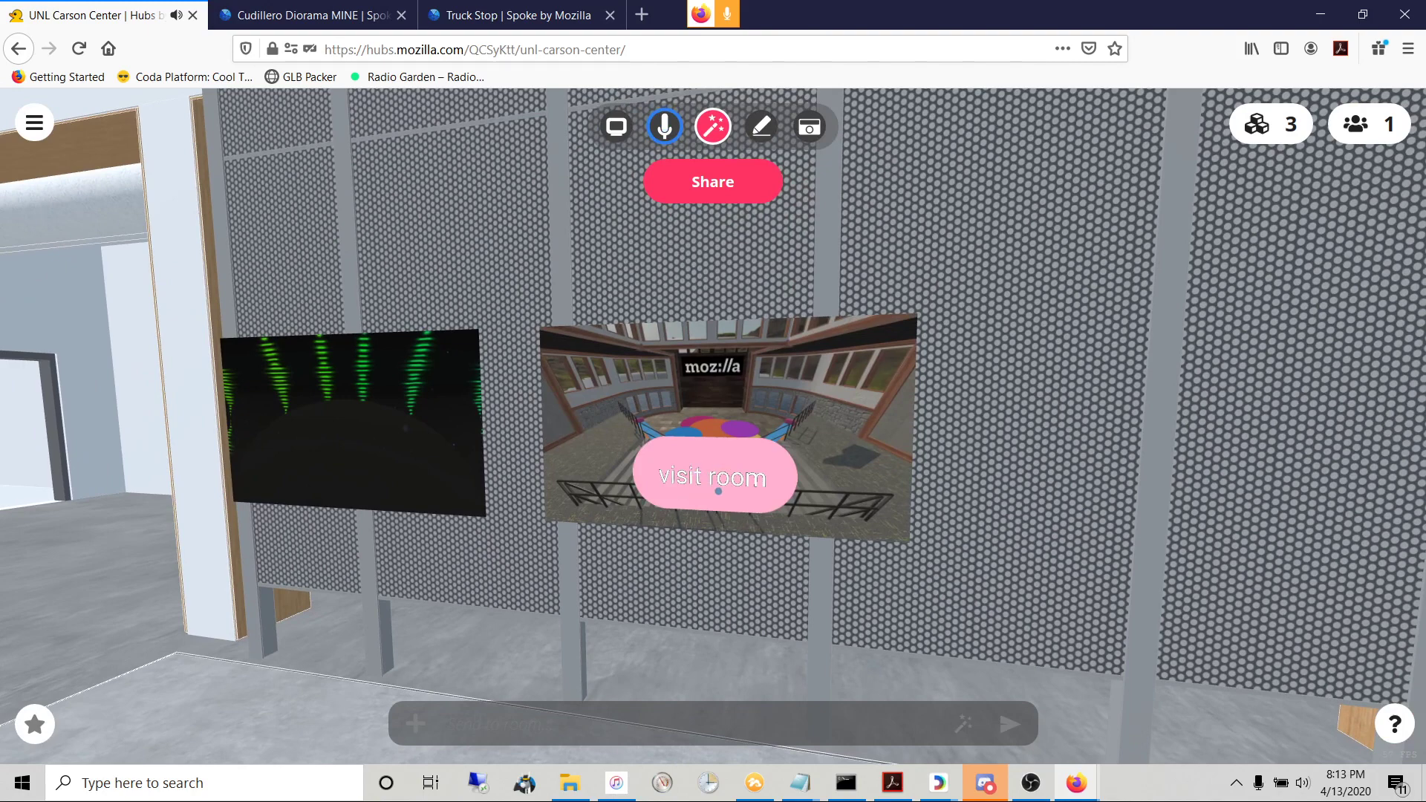
- Return to the Truck Stop project in Spoke, view the published scene and create a Hubs room with it
{"action": "left_click", "coordinate": [469, 16]}
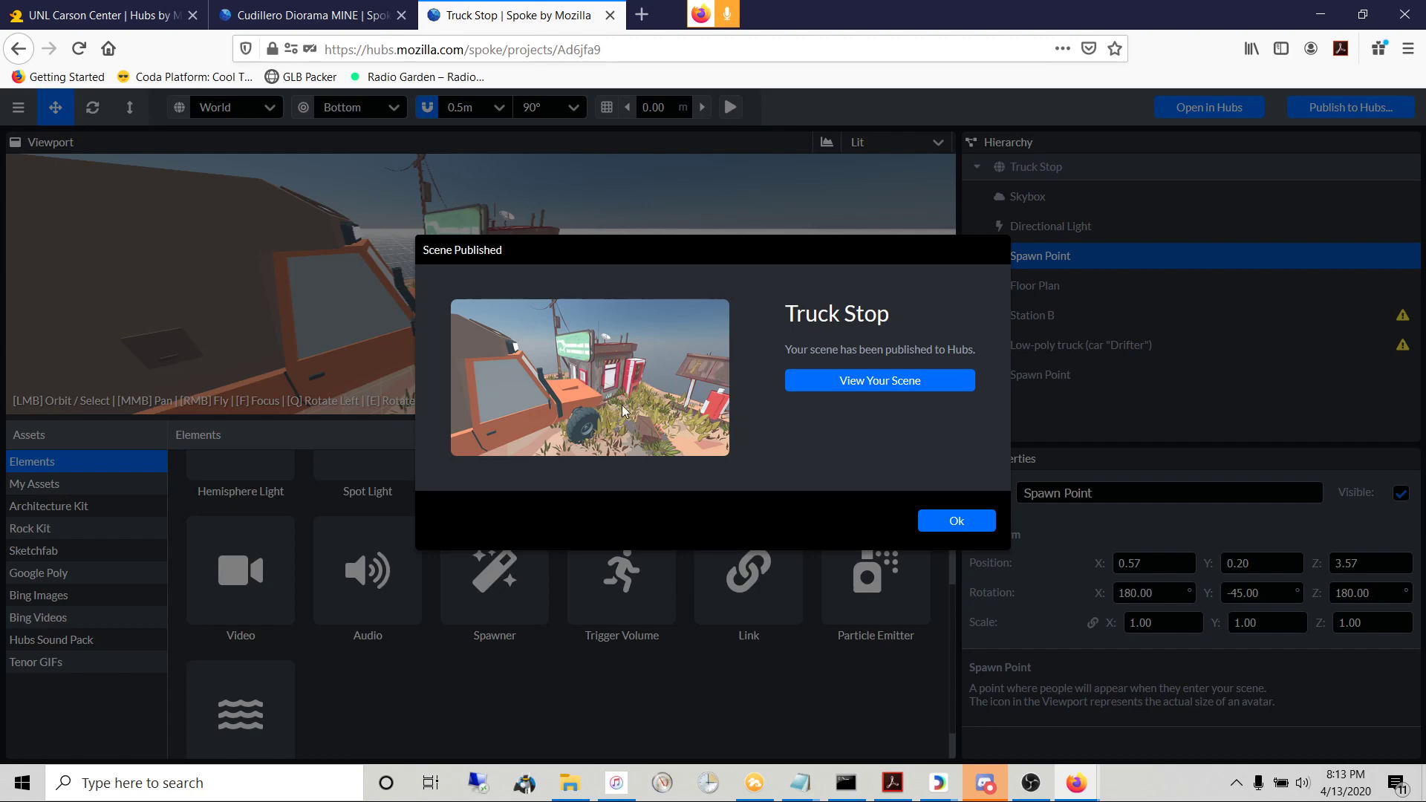
{"action": "left_click", "coordinate": [864, 391]}
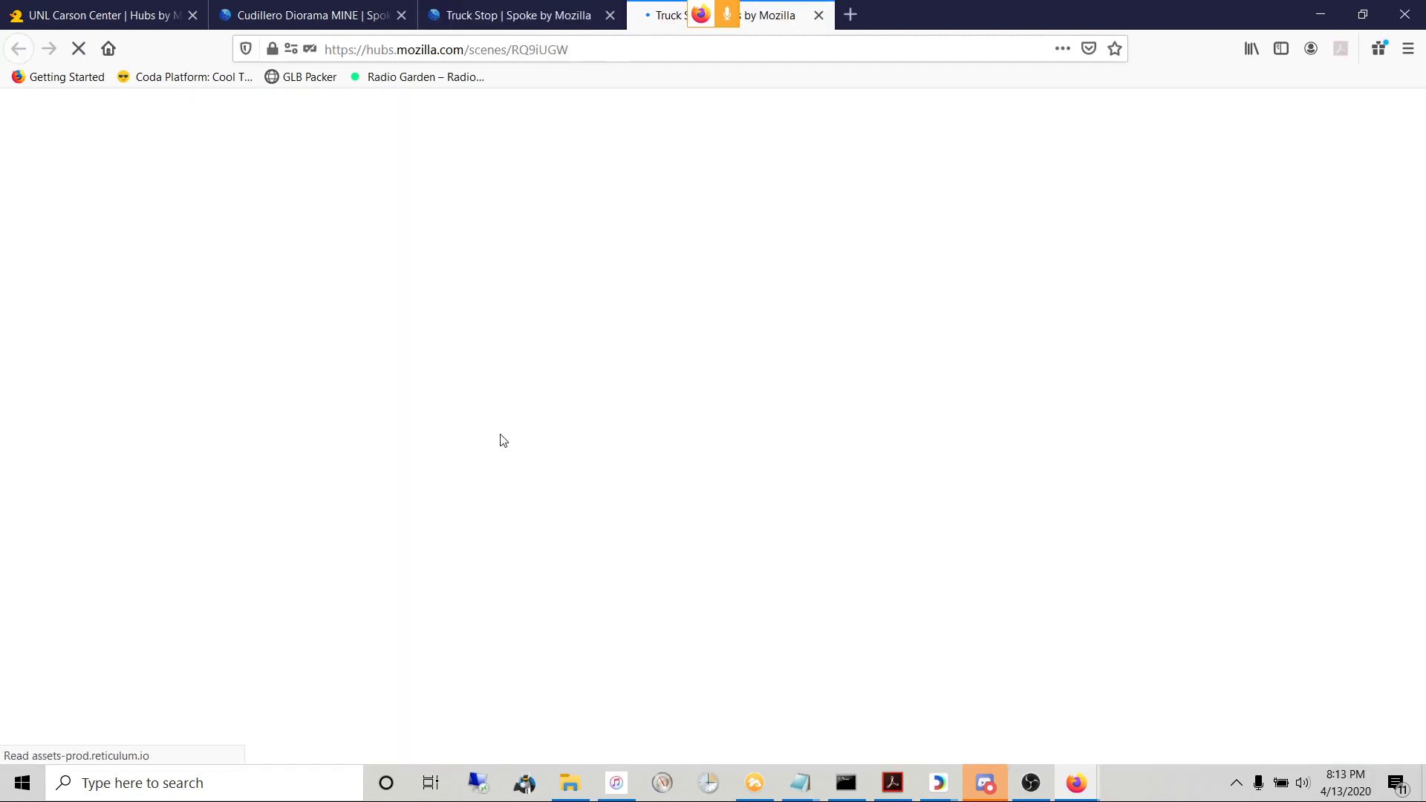
{"action": "left_click", "coordinate": [634, 449]}
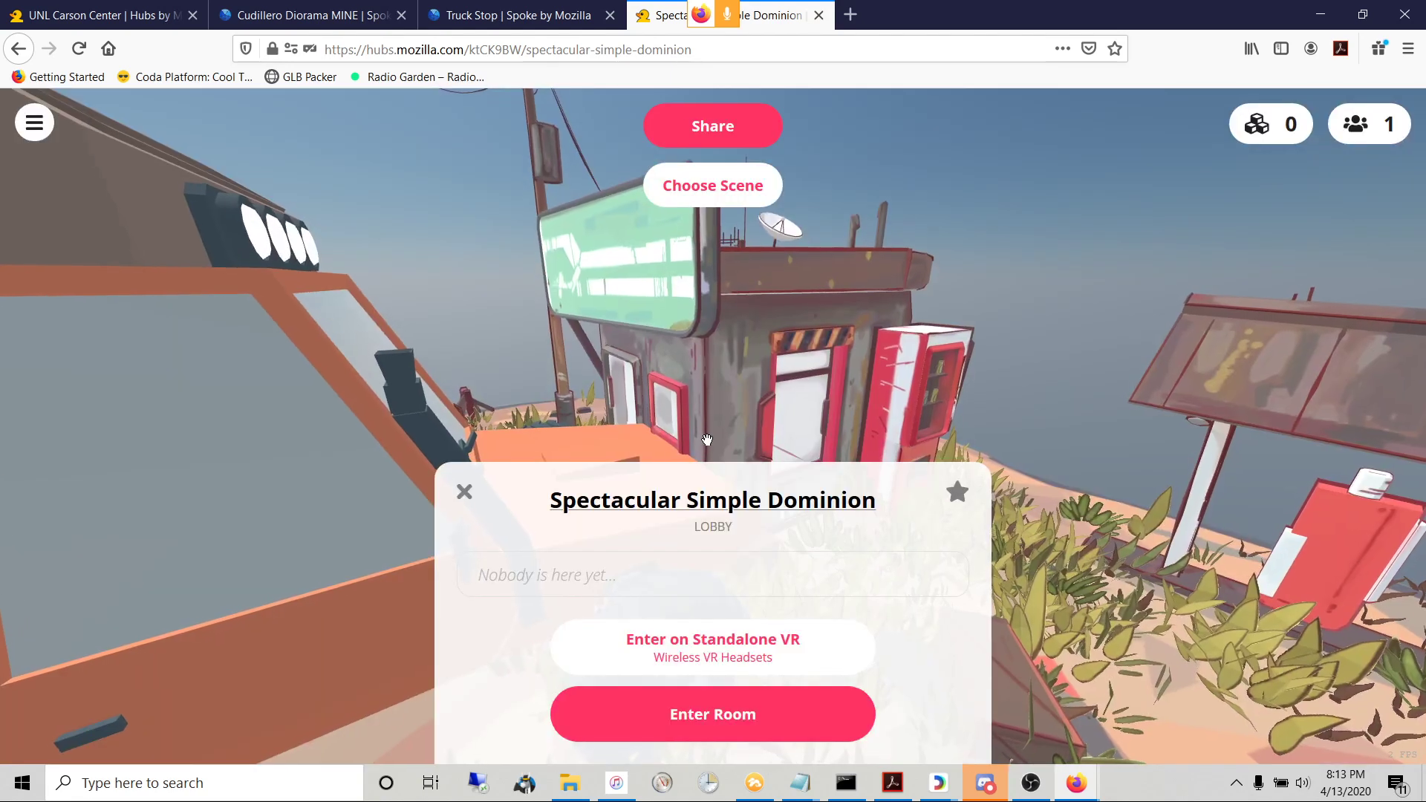
- Rename the new room as Truck Stop in its room settings and apply the change
{"action": "left_click", "coordinate": [715, 503]}
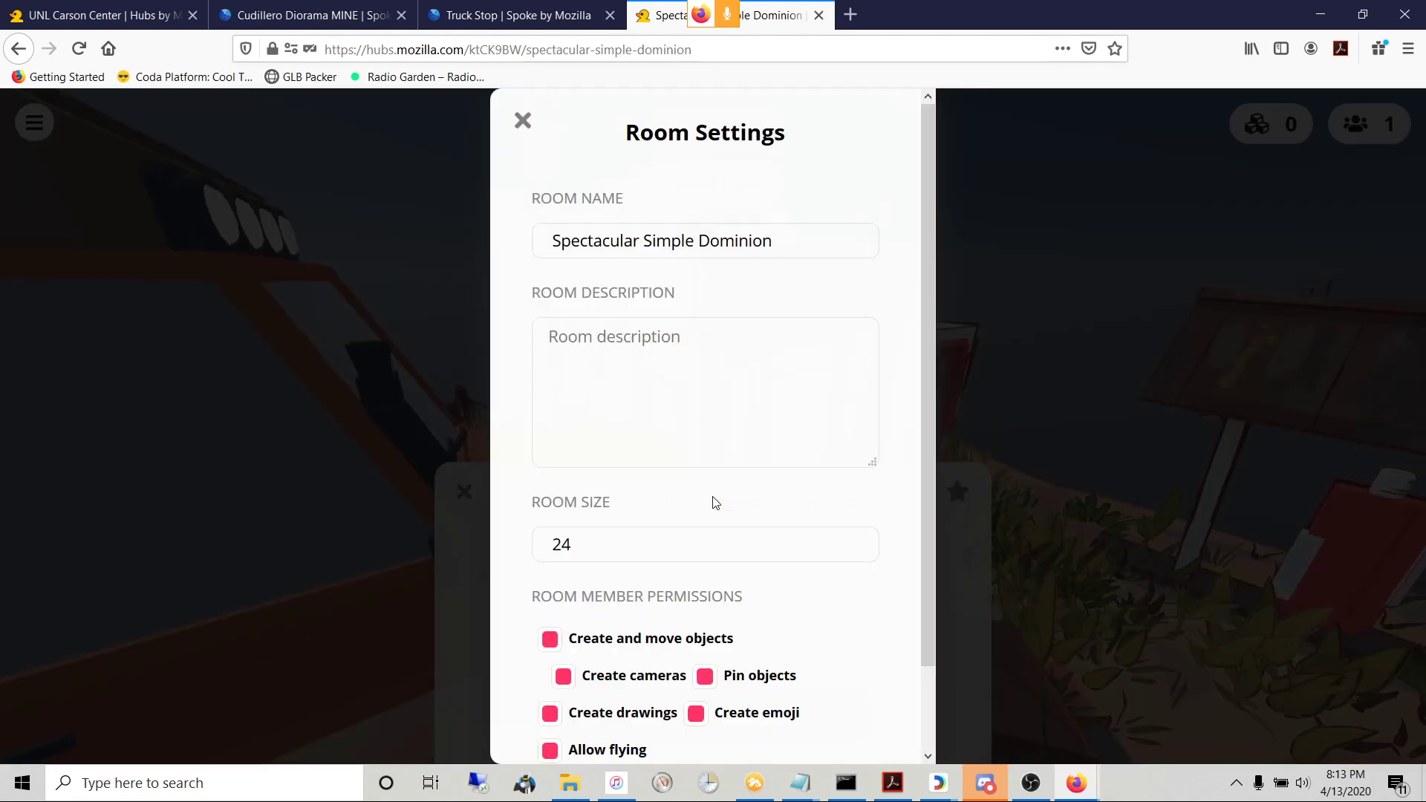
{"action": "triple_click", "coordinate": [663, 240]}
{"action": "type", "text": "Truck"}
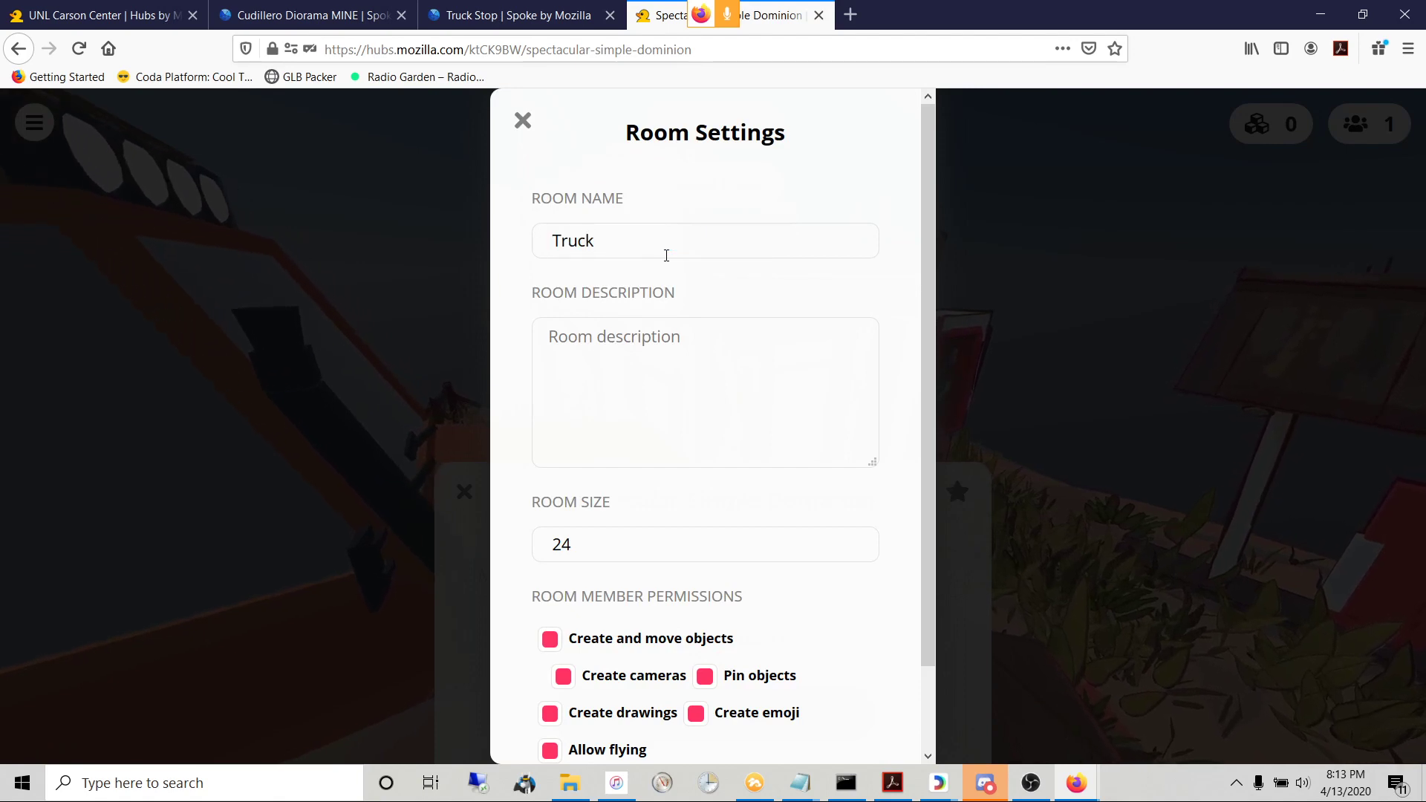
{"action": "type", "text": " Stop"}
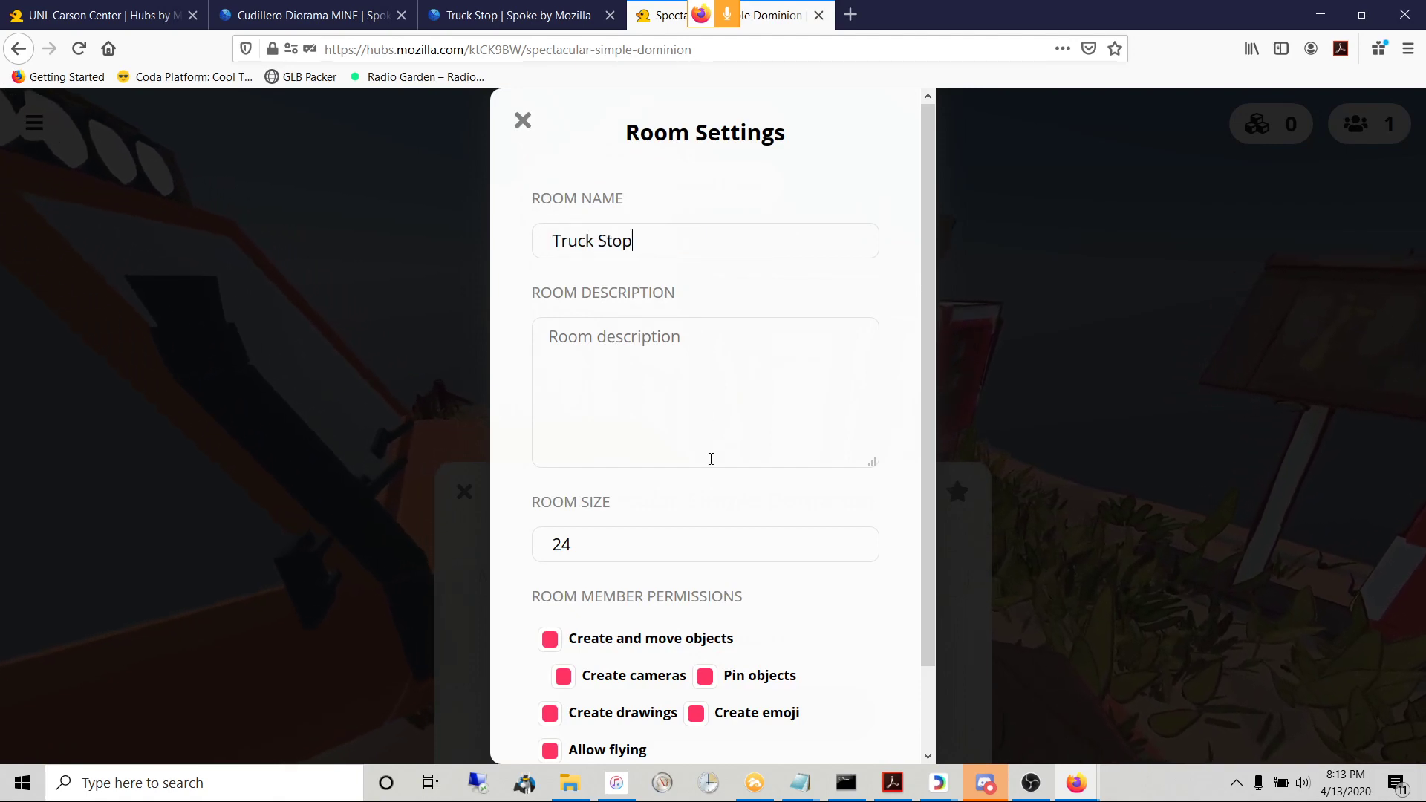
{"action": "scroll", "coordinate": [809, 557], "scroll_direction": "down", "scroll_amount": 2}
{"action": "left_click", "coordinate": [726, 744]}
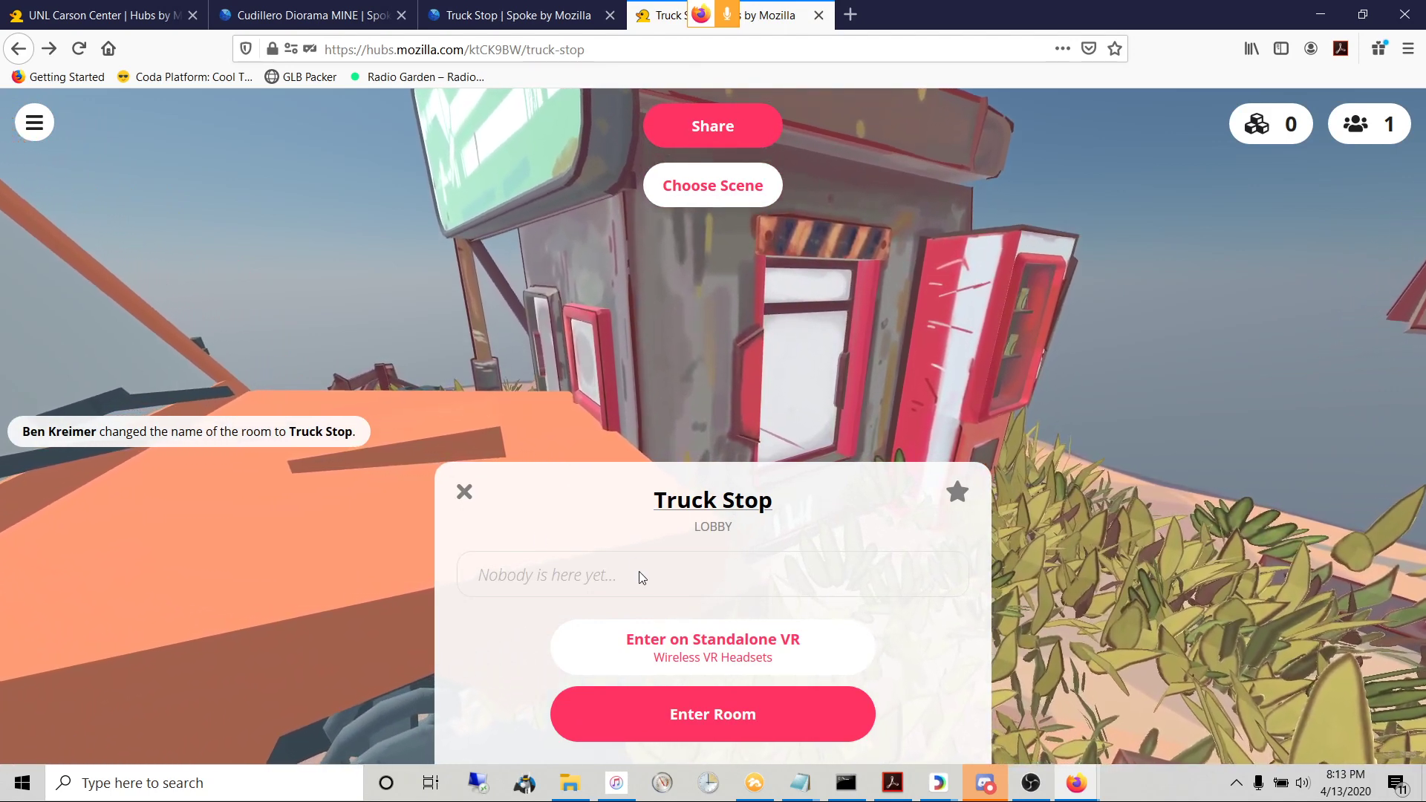
- Examine the room's web address, highlighting it back from the room name at its end
{"action": "left_click", "coordinate": [563, 48]}
{"action": "left_click", "coordinate": [585, 49]}
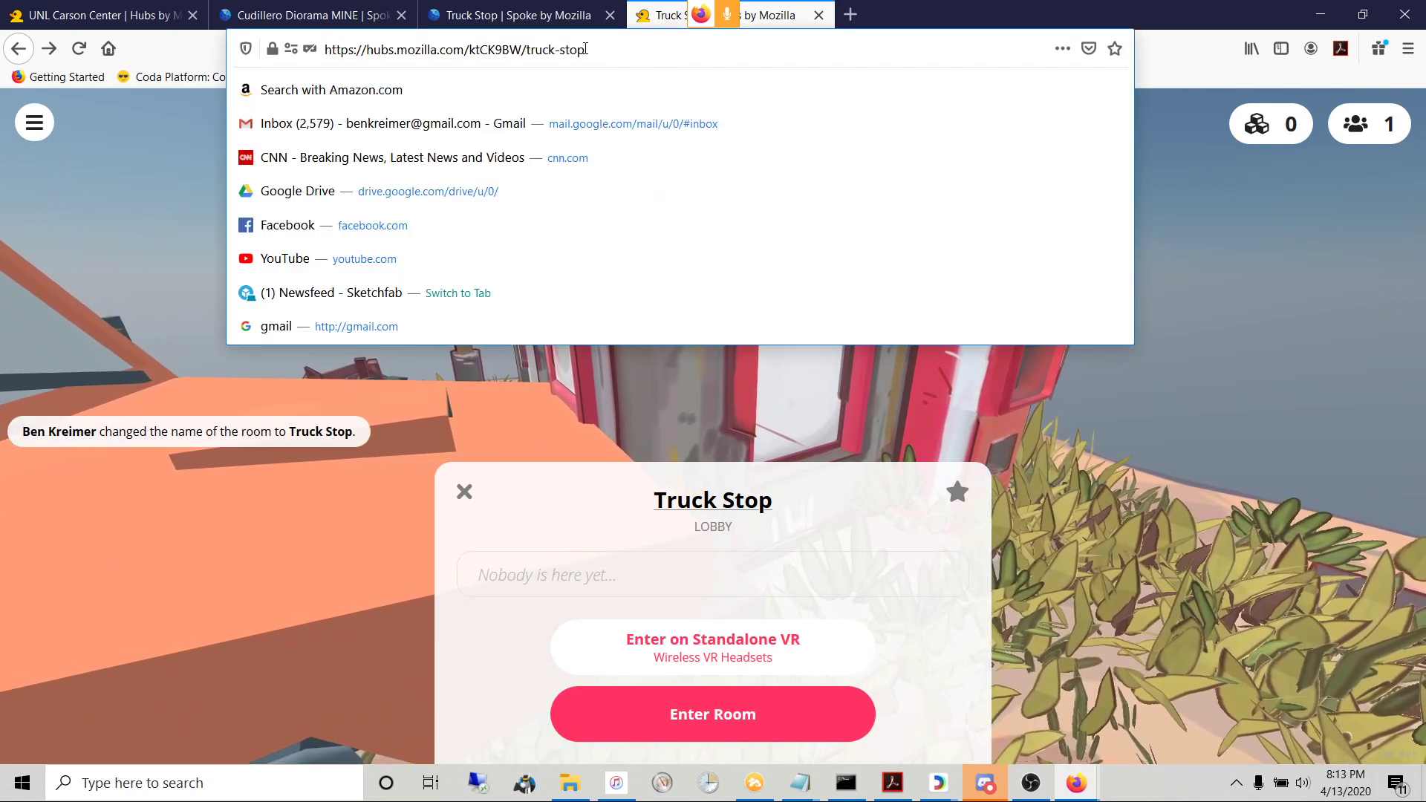
{"action": "left_click_drag", "start_coordinate": [585, 49], "coordinate": [343, 33]}
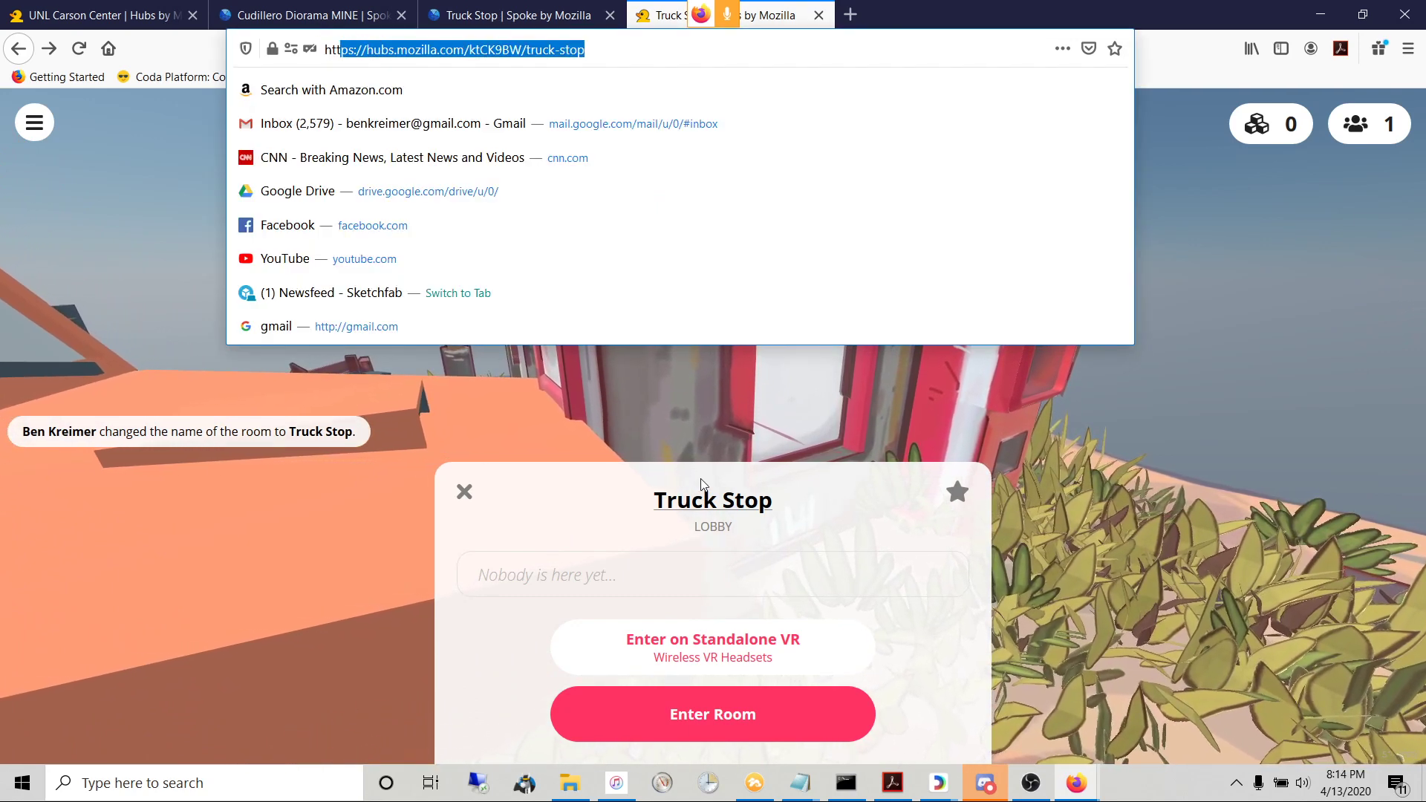
- Rename the room as Example Room in its room settings and apply the change
{"action": "left_click", "coordinate": [713, 500]}
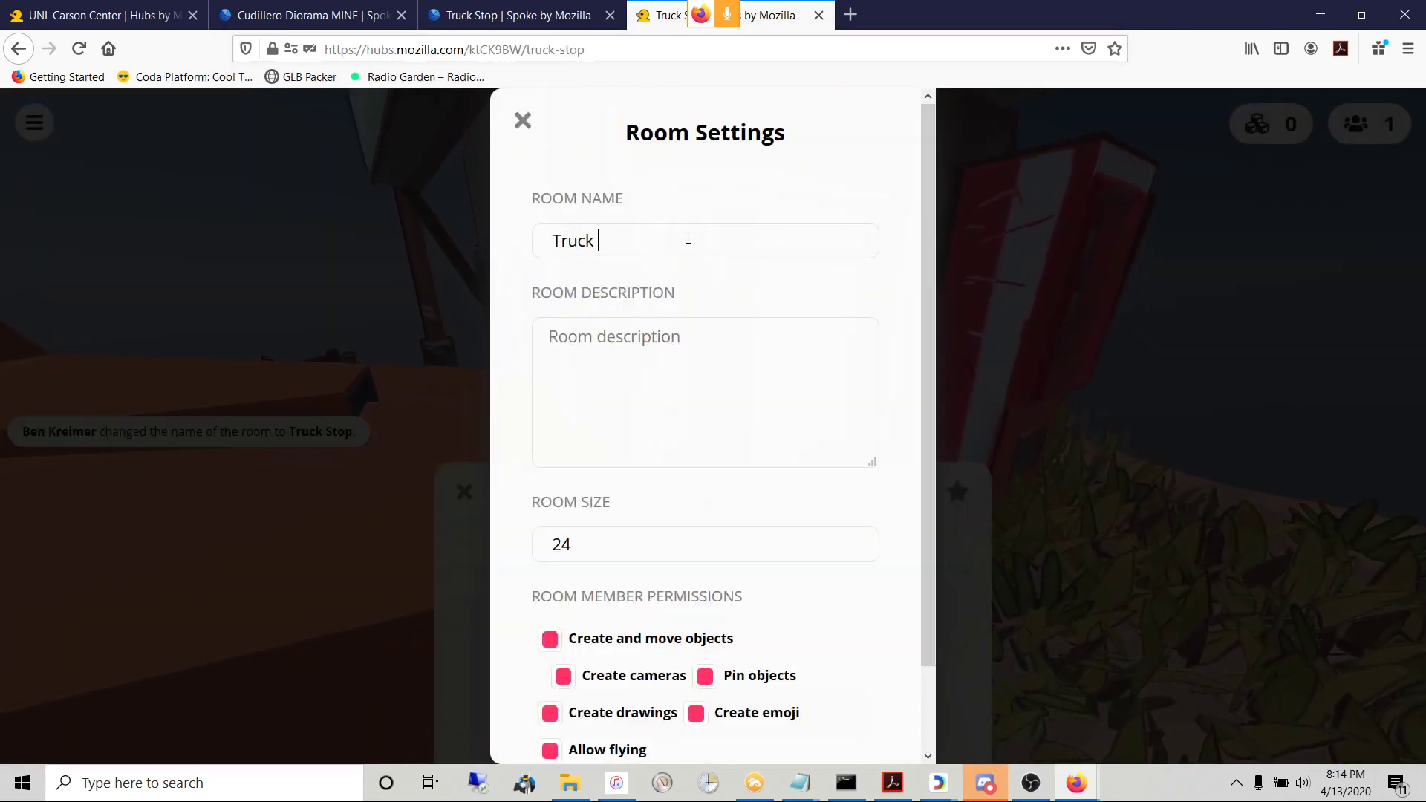
{"action": "type", "text": "Stop Room"}
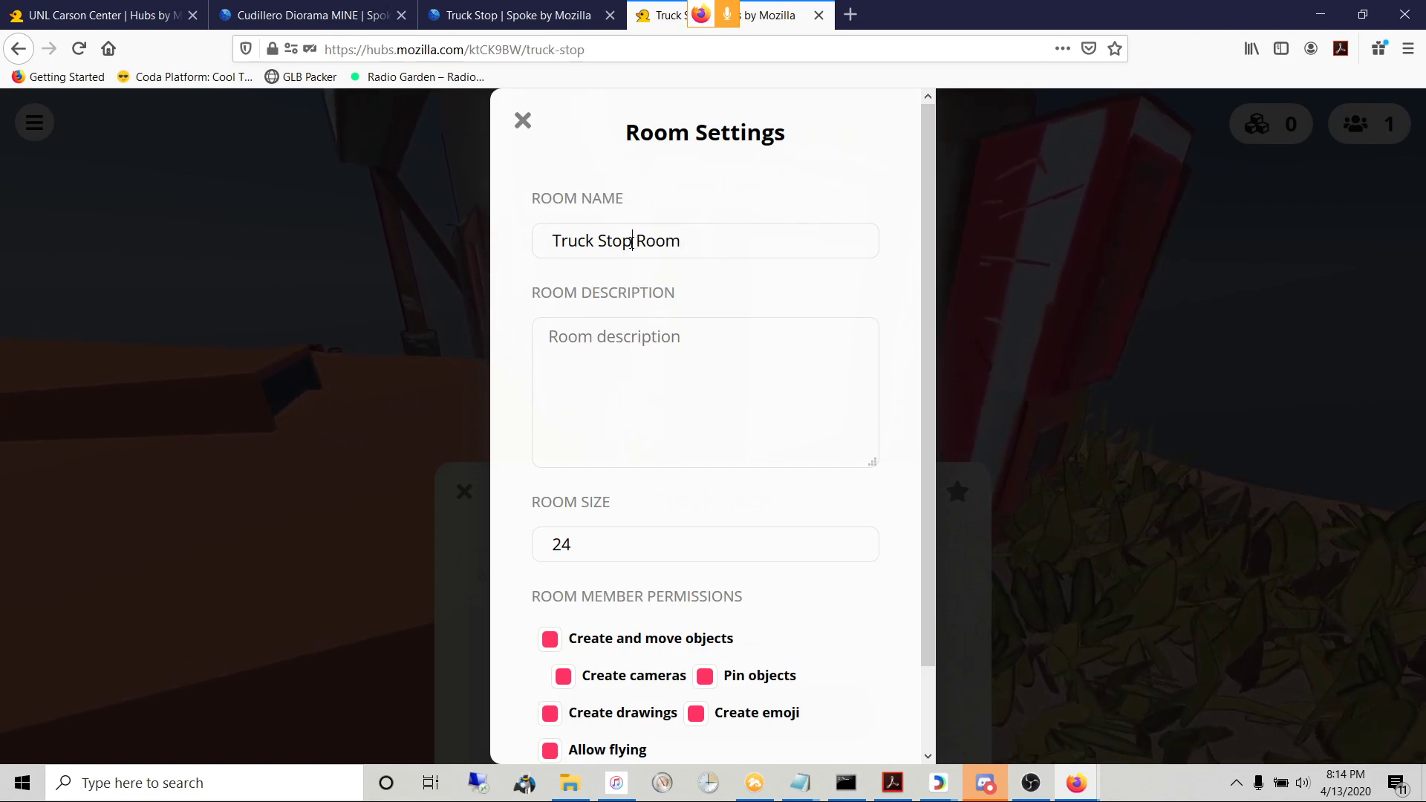
{"action": "type", "text": "Example"}
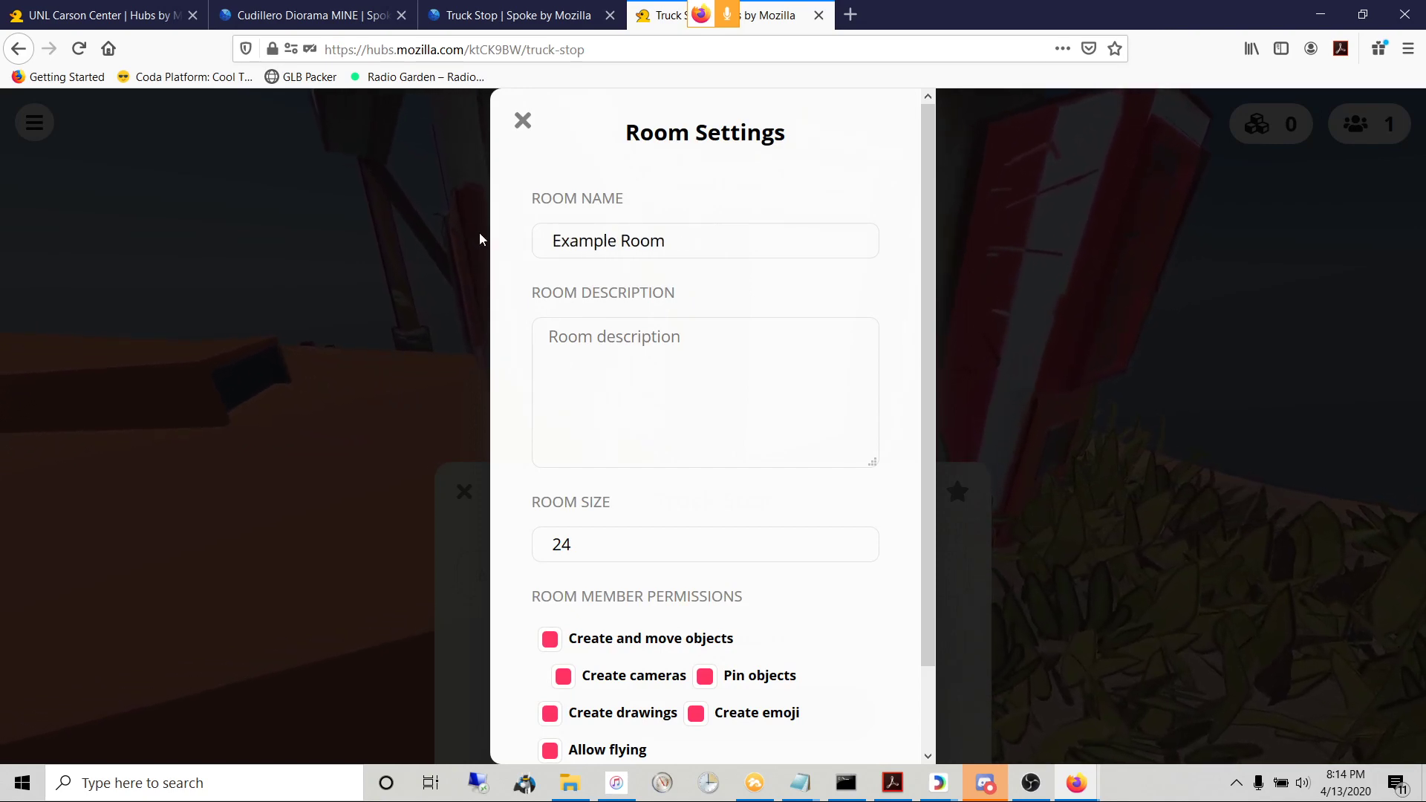
{"action": "scroll", "coordinate": [788, 619], "scroll_direction": "down", "scroll_amount": 2}
{"action": "left_click", "coordinate": [693, 731]}
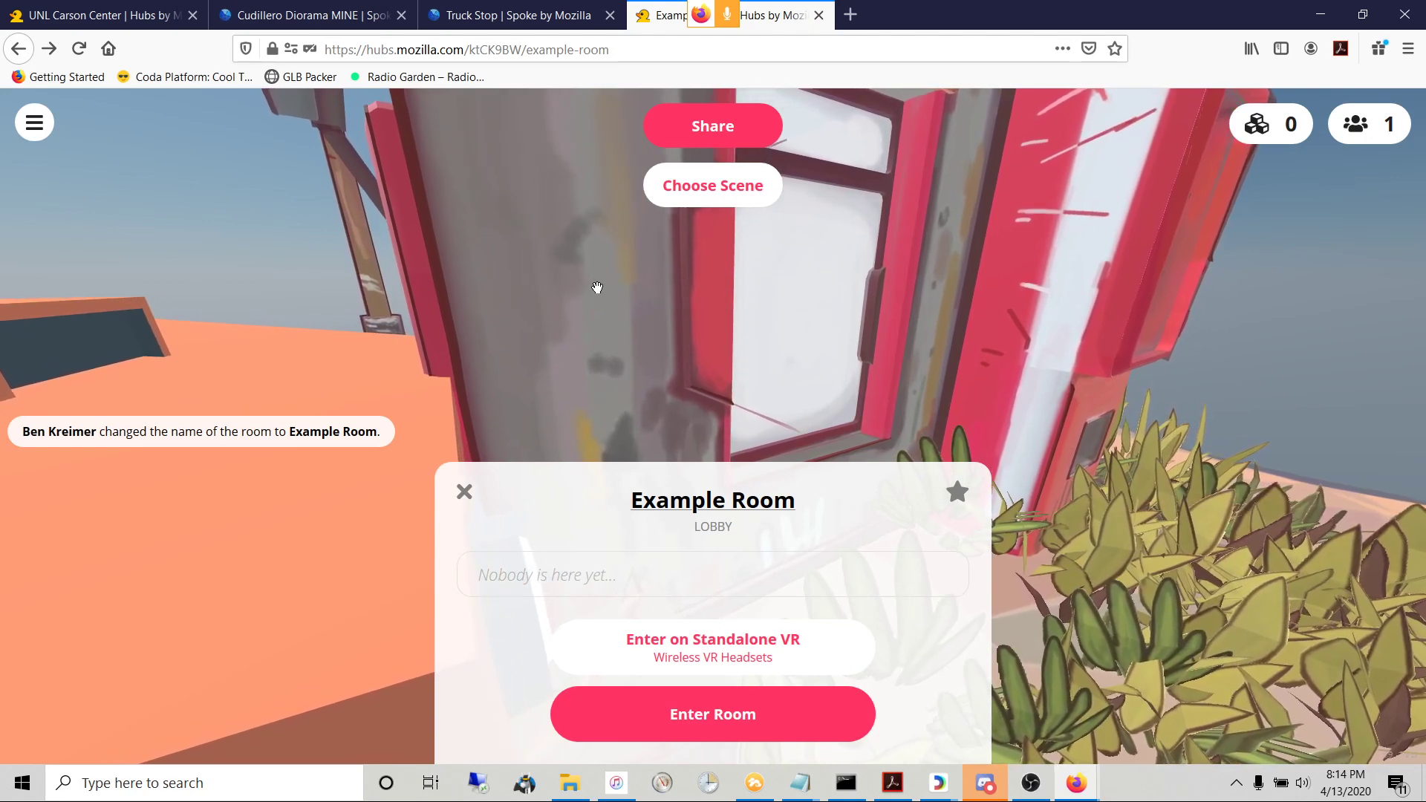
- Choose the Truck Stop scene from your own scenes as the scene for Example Room
{"action": "left_click", "coordinate": [714, 186]}
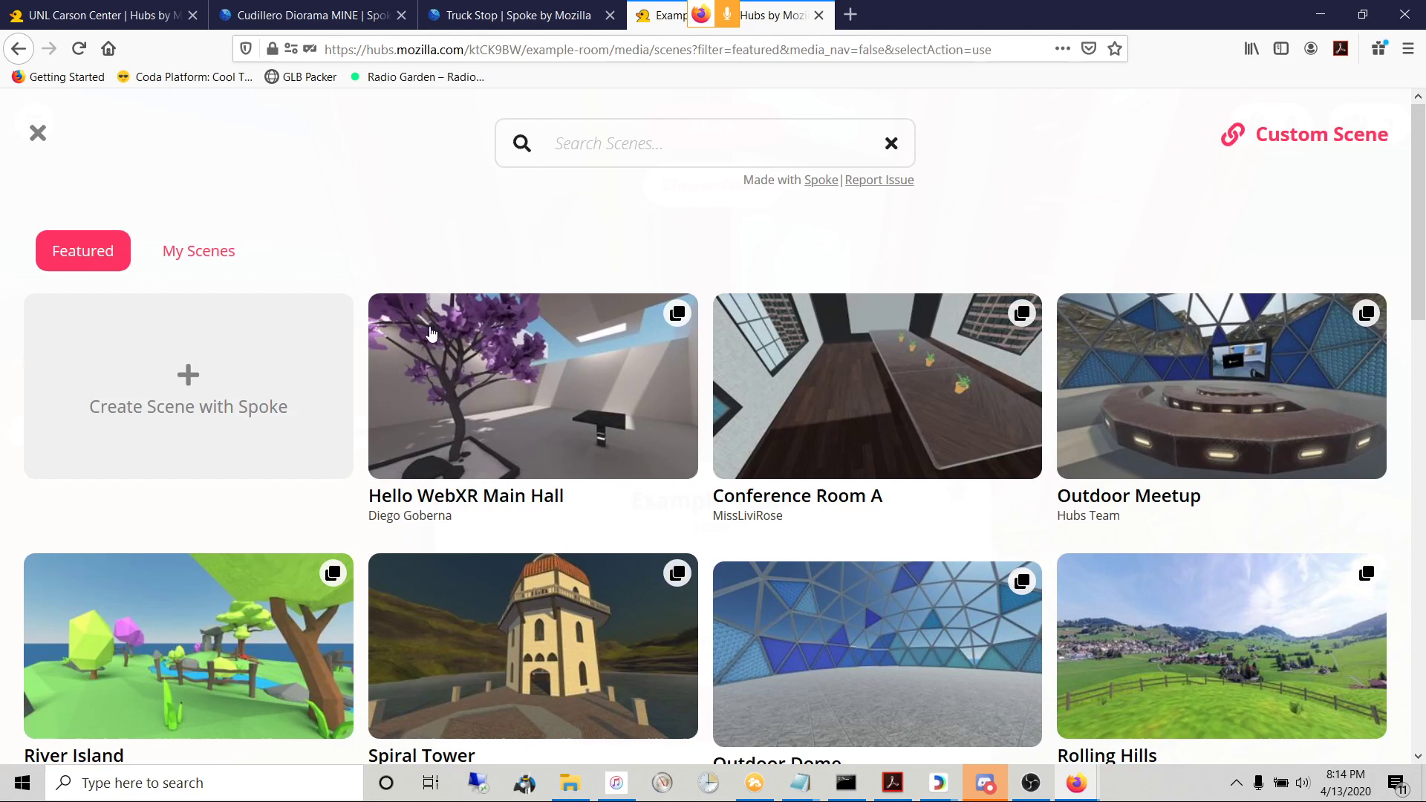
{"action": "left_click", "coordinate": [202, 250]}
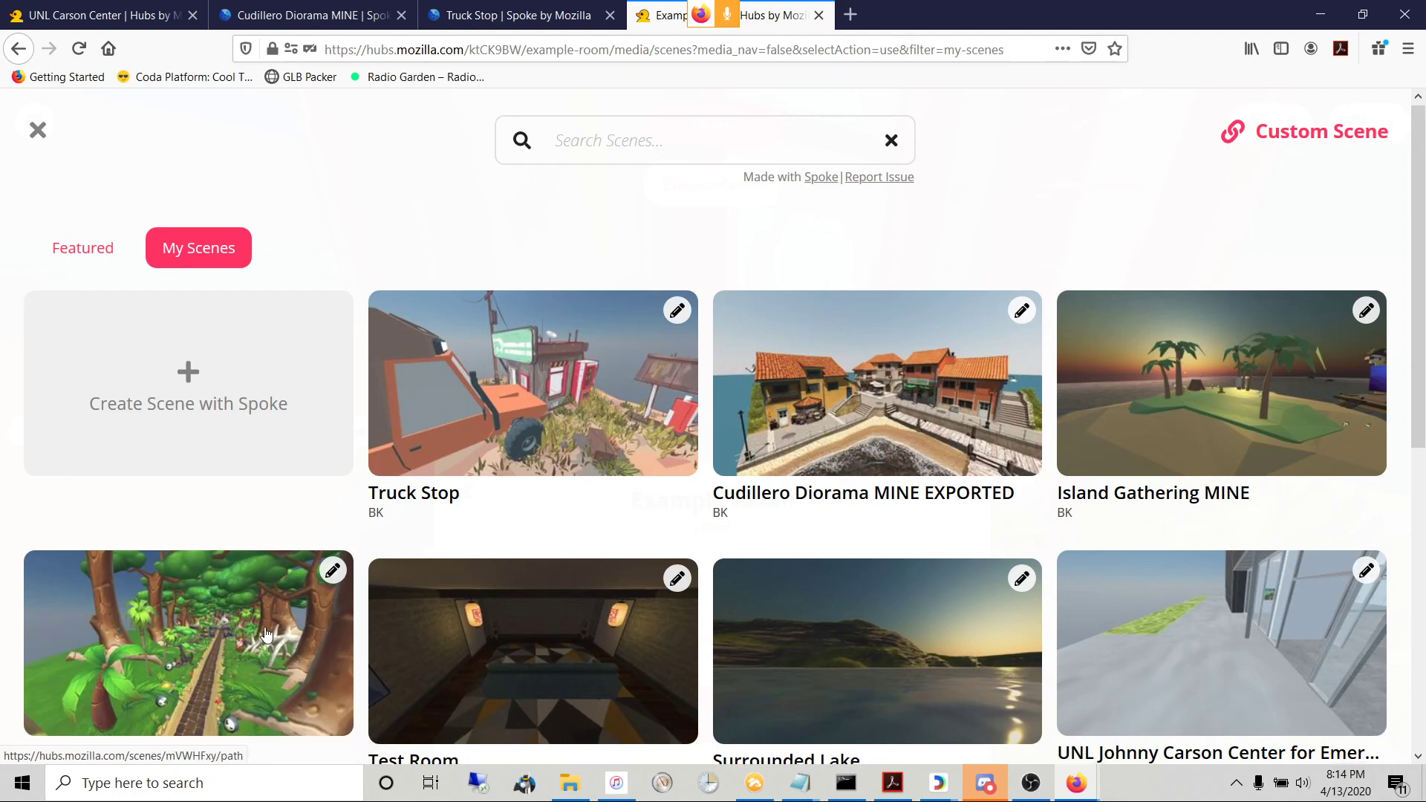
{"action": "scroll", "coordinate": [557, 436], "scroll_direction": "down", "scroll_amount": 3}
{"action": "scroll", "coordinate": [622, 450], "scroll_direction": "up", "scroll_amount": 3}
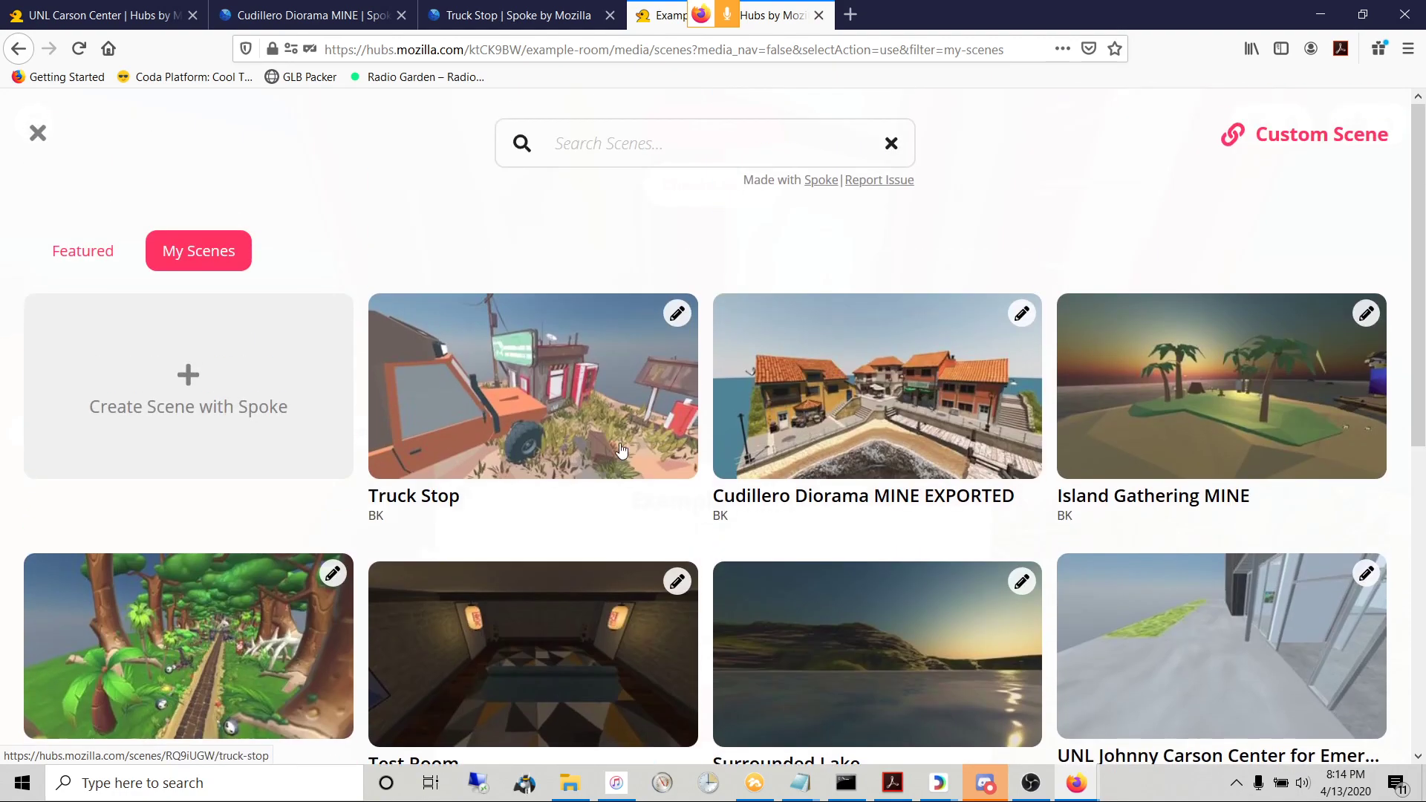
{"action": "left_click", "coordinate": [549, 408]}
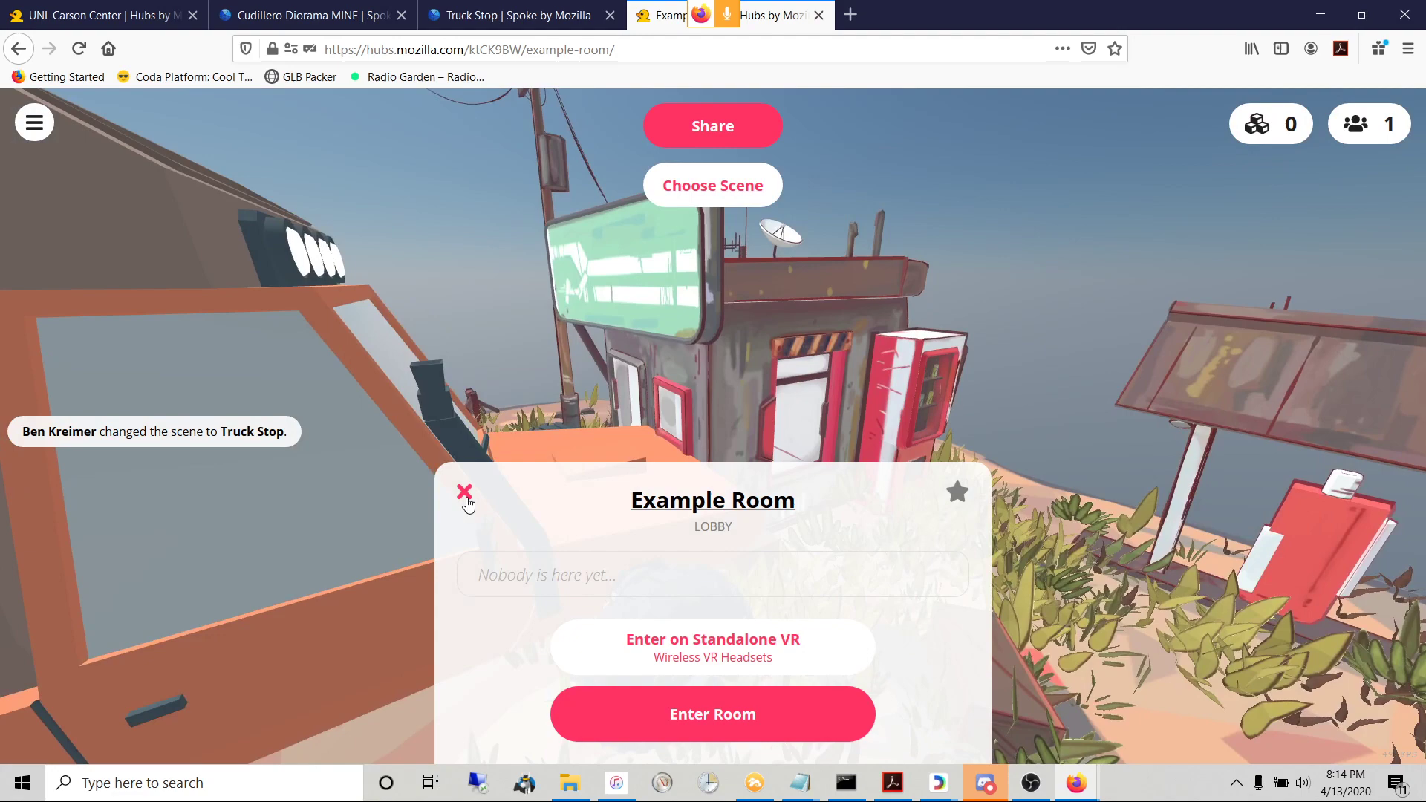
- Close the lobby entry dialog to view the Truck Stop scene and check the room's web address
{"action": "left_click", "coordinate": [466, 494]}
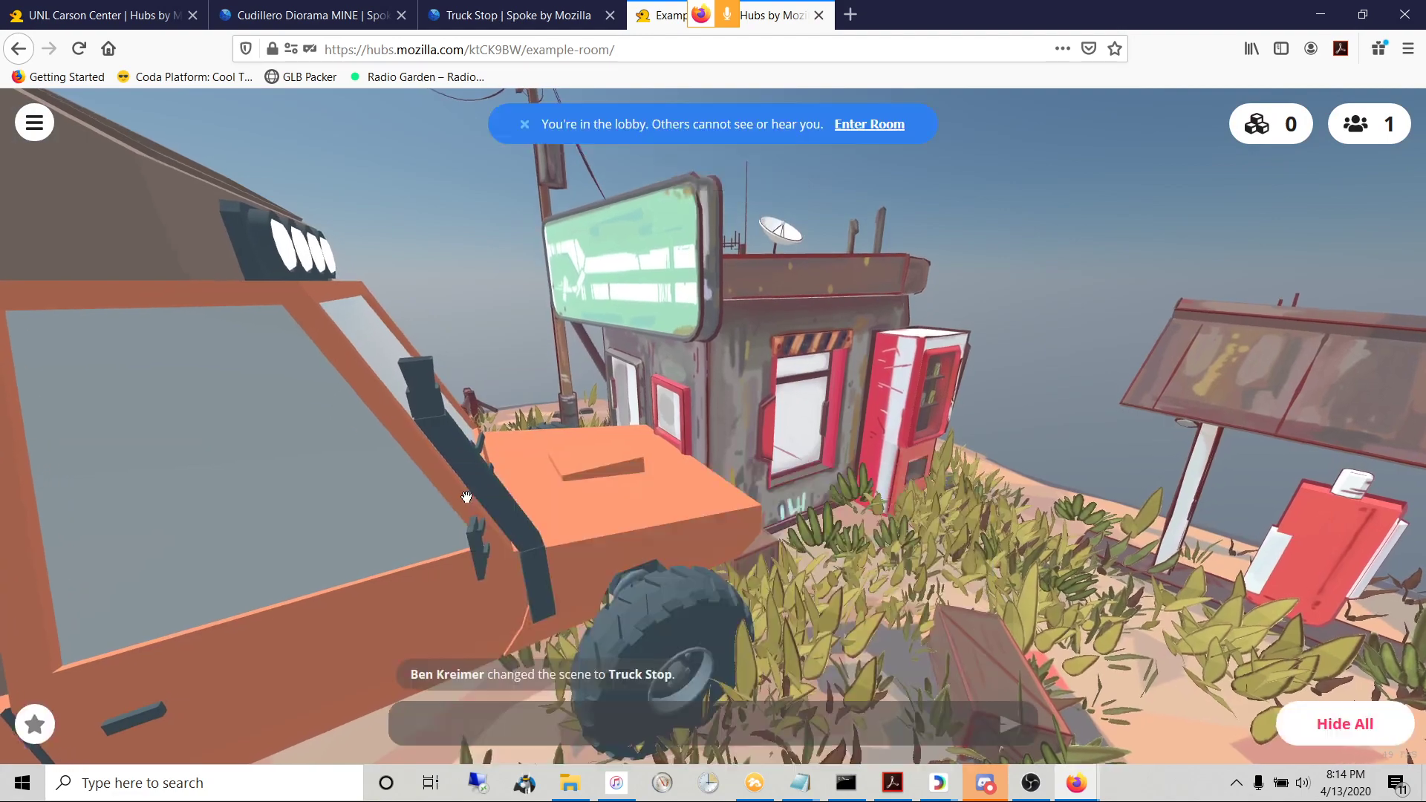
{"action": "key", "text": "w"}
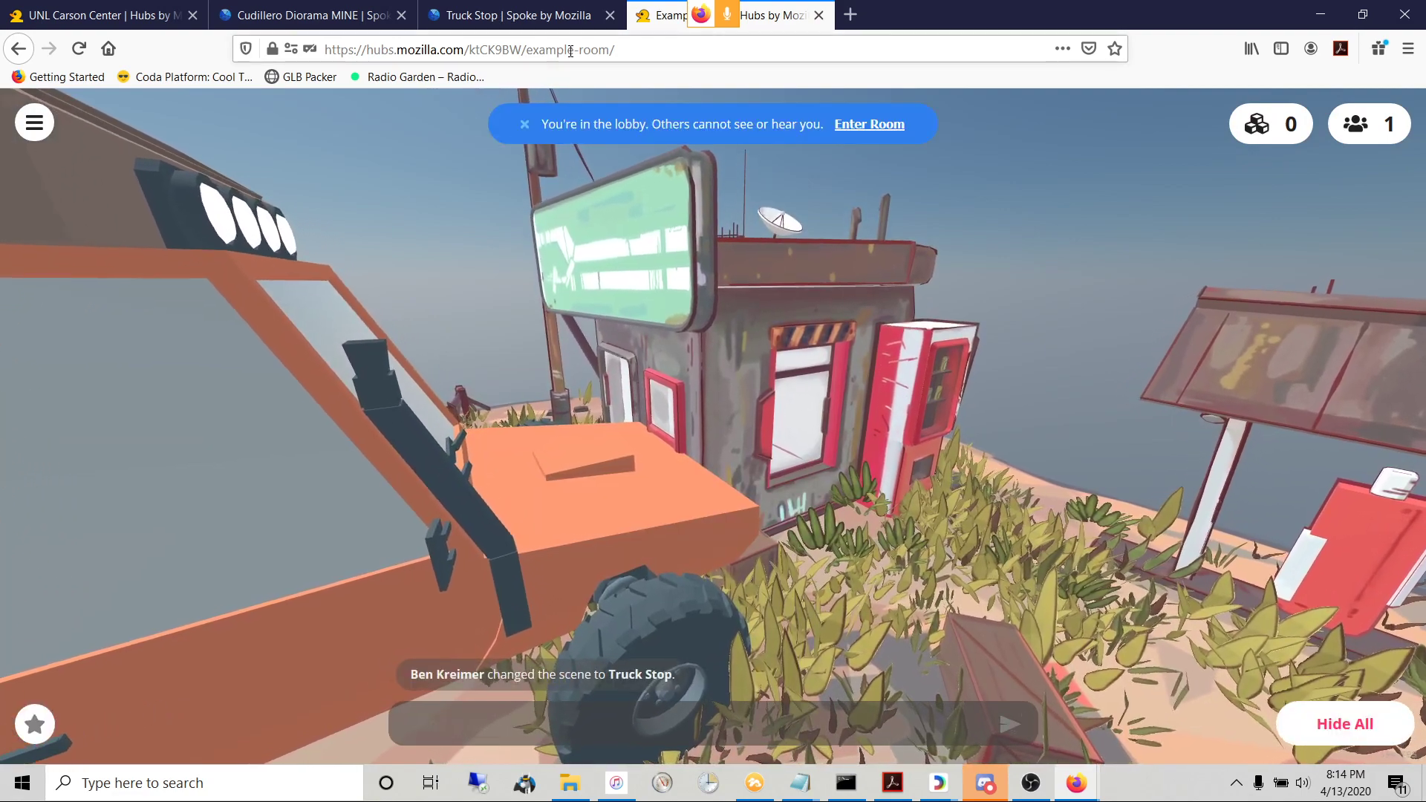
{"action": "left_click", "coordinate": [572, 51]}
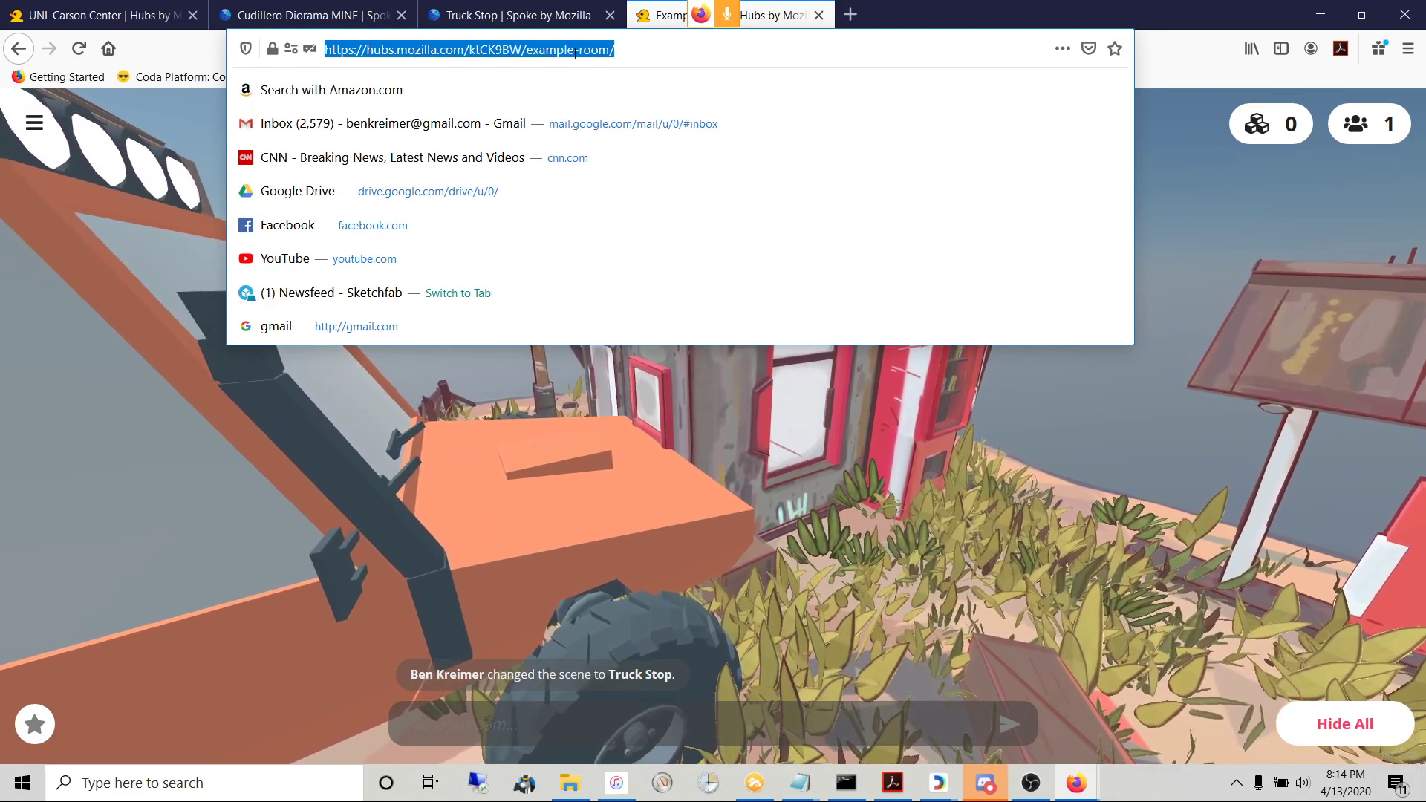
{"action": "left_click", "coordinate": [574, 50]}
{"action": "left_click", "coordinate": [754, 238]}
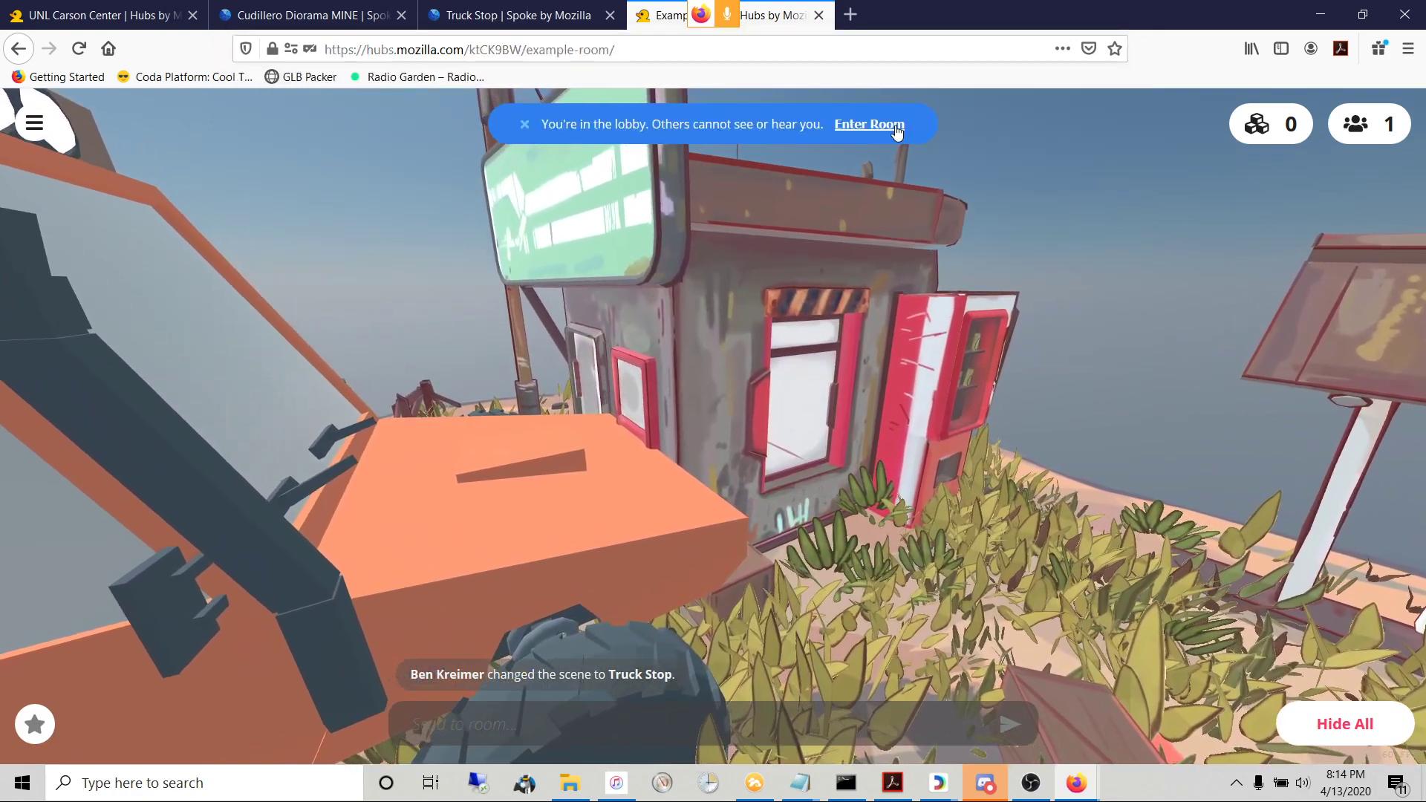
- Reopen the lobby entry dialog and try to switch the room to the featured Rolling Hills scene
{"action": "left_click", "coordinate": [867, 127]}
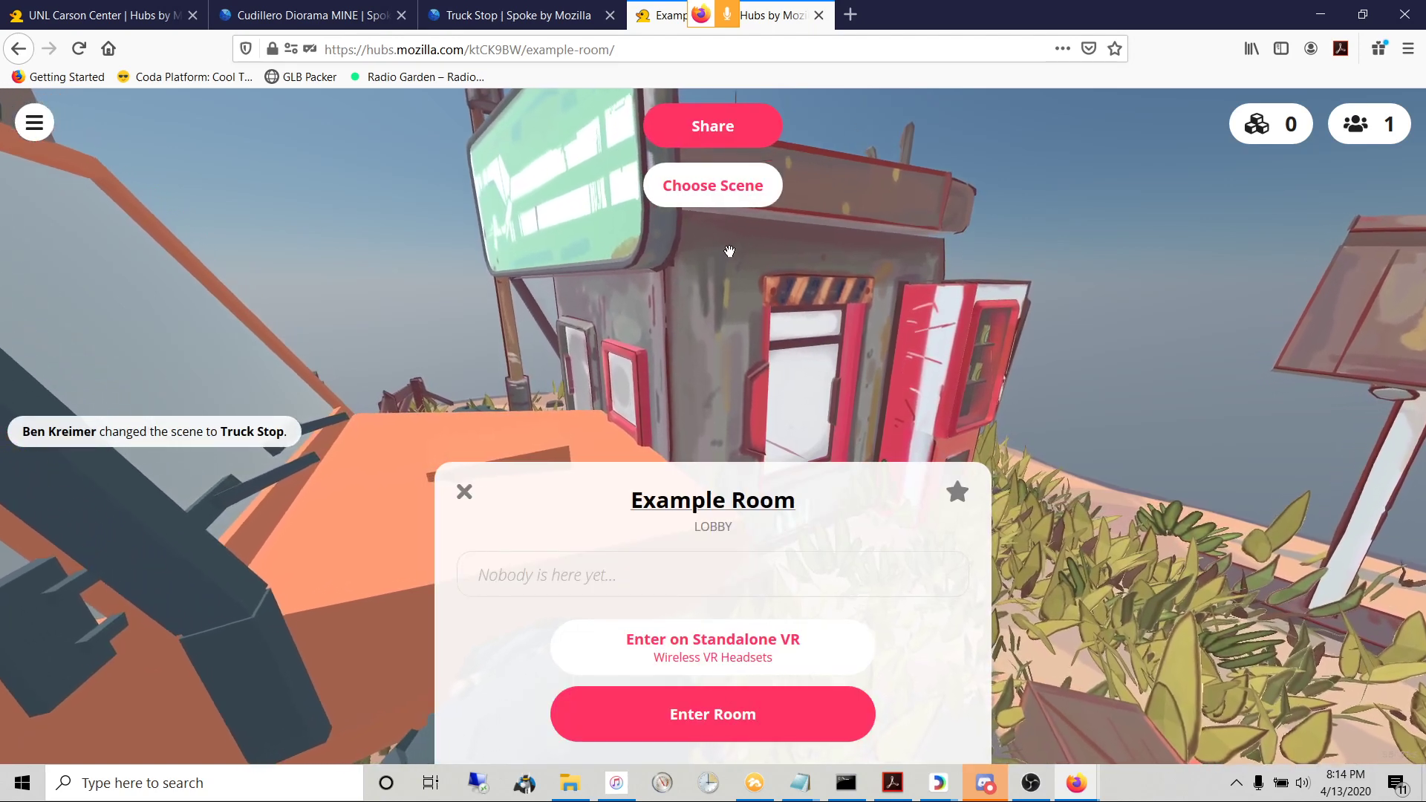
{"action": "left_click", "coordinate": [704, 191]}
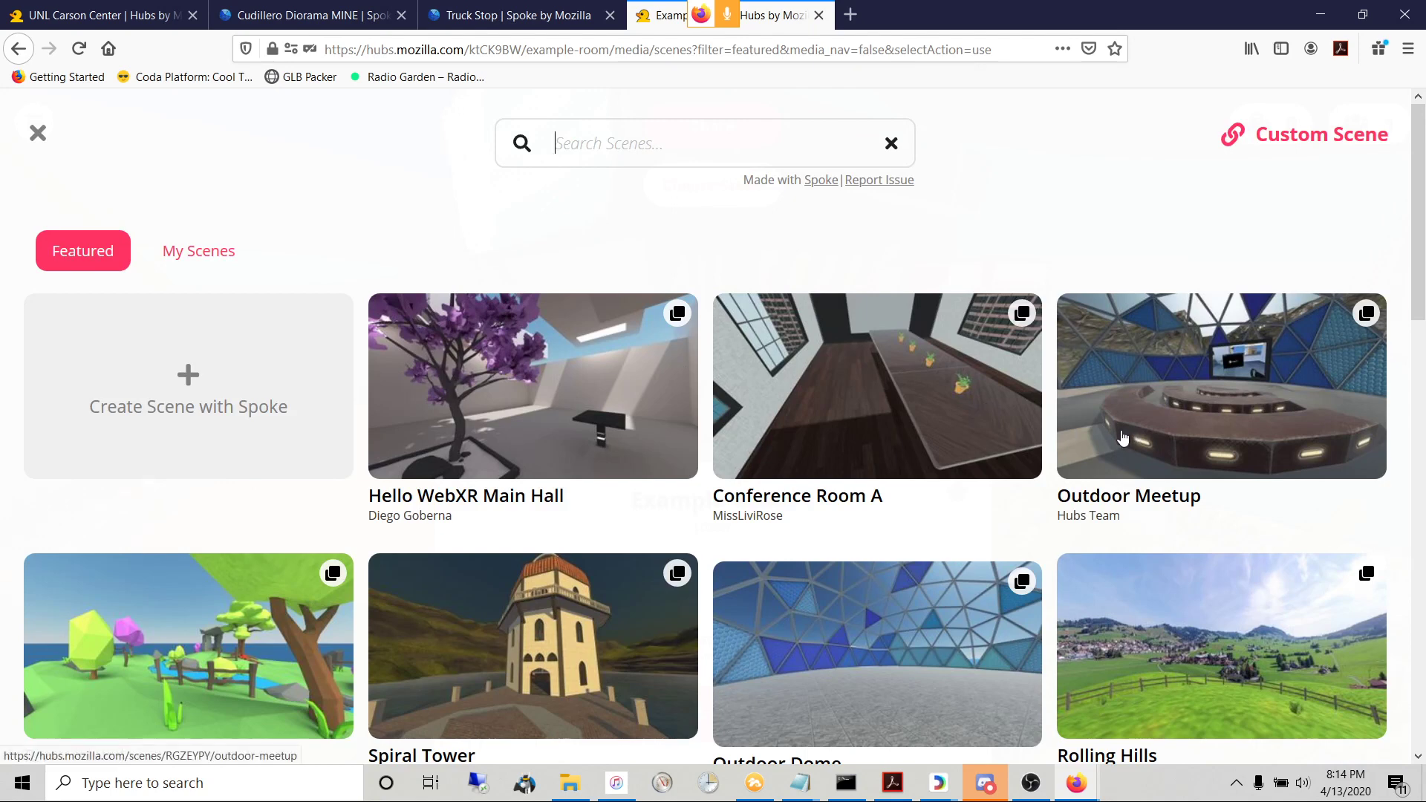
{"action": "left_click", "coordinate": [1137, 635]}
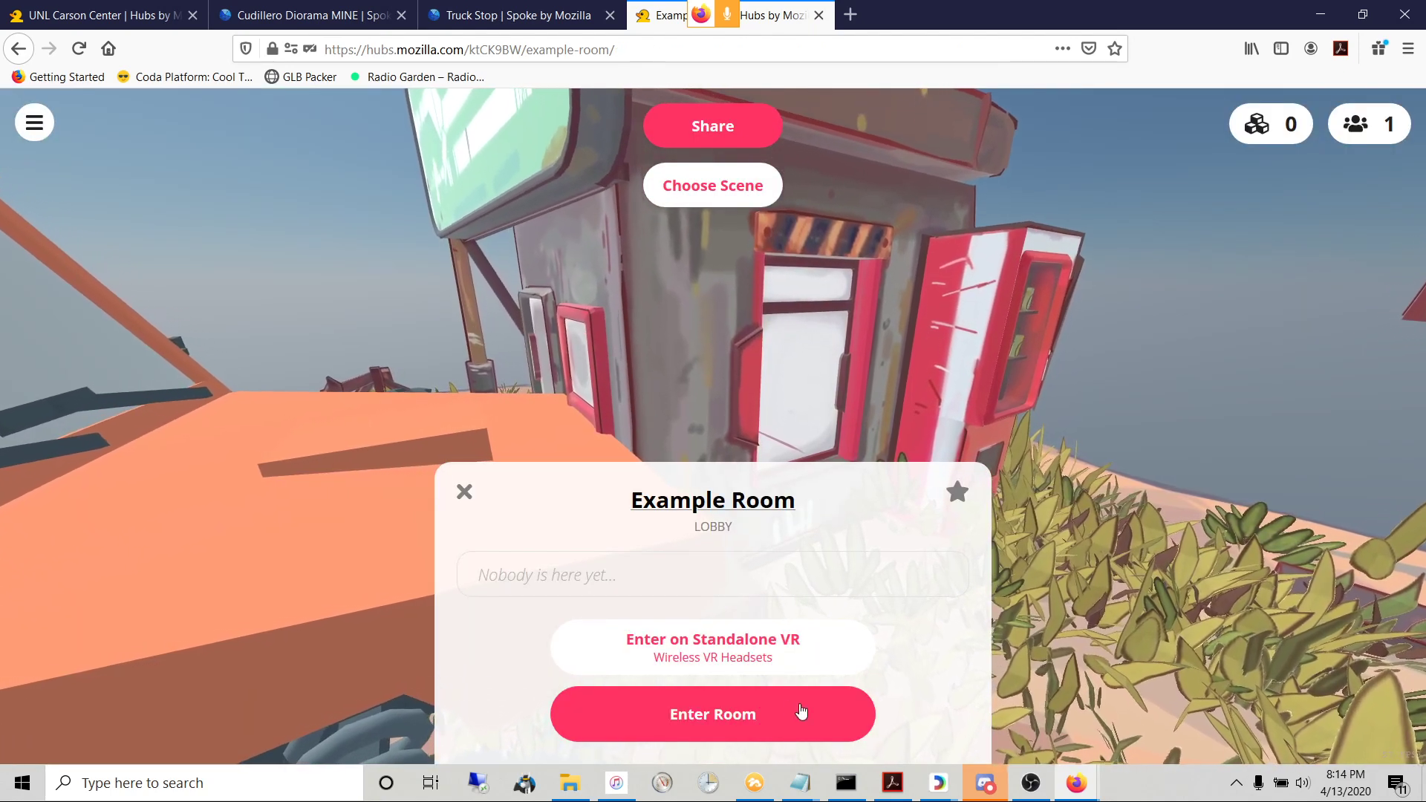
- Enter Example Room and change its scene to the featured Rolling Hills scene
{"action": "left_click", "coordinate": [762, 716]}
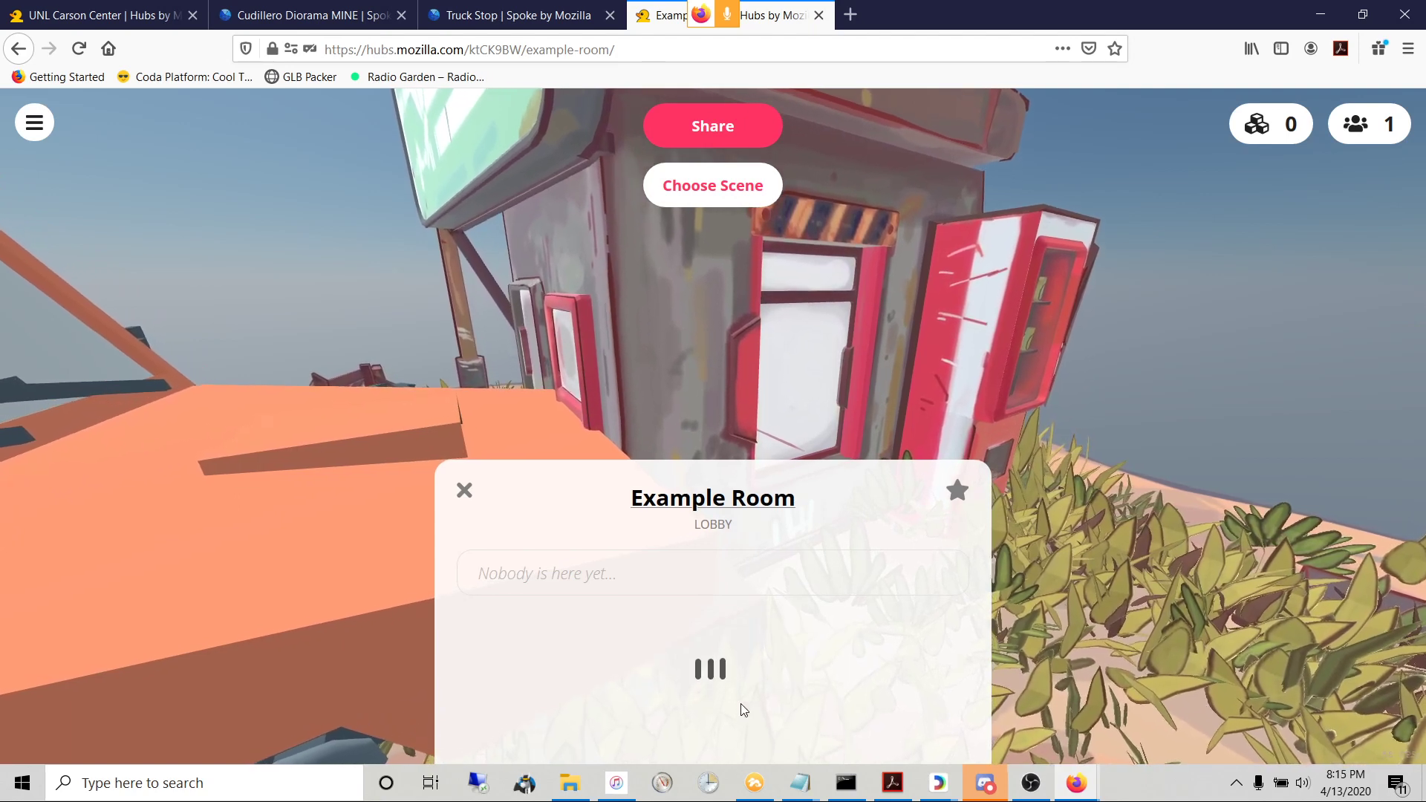
{"action": "left_click", "coordinate": [678, 715]}
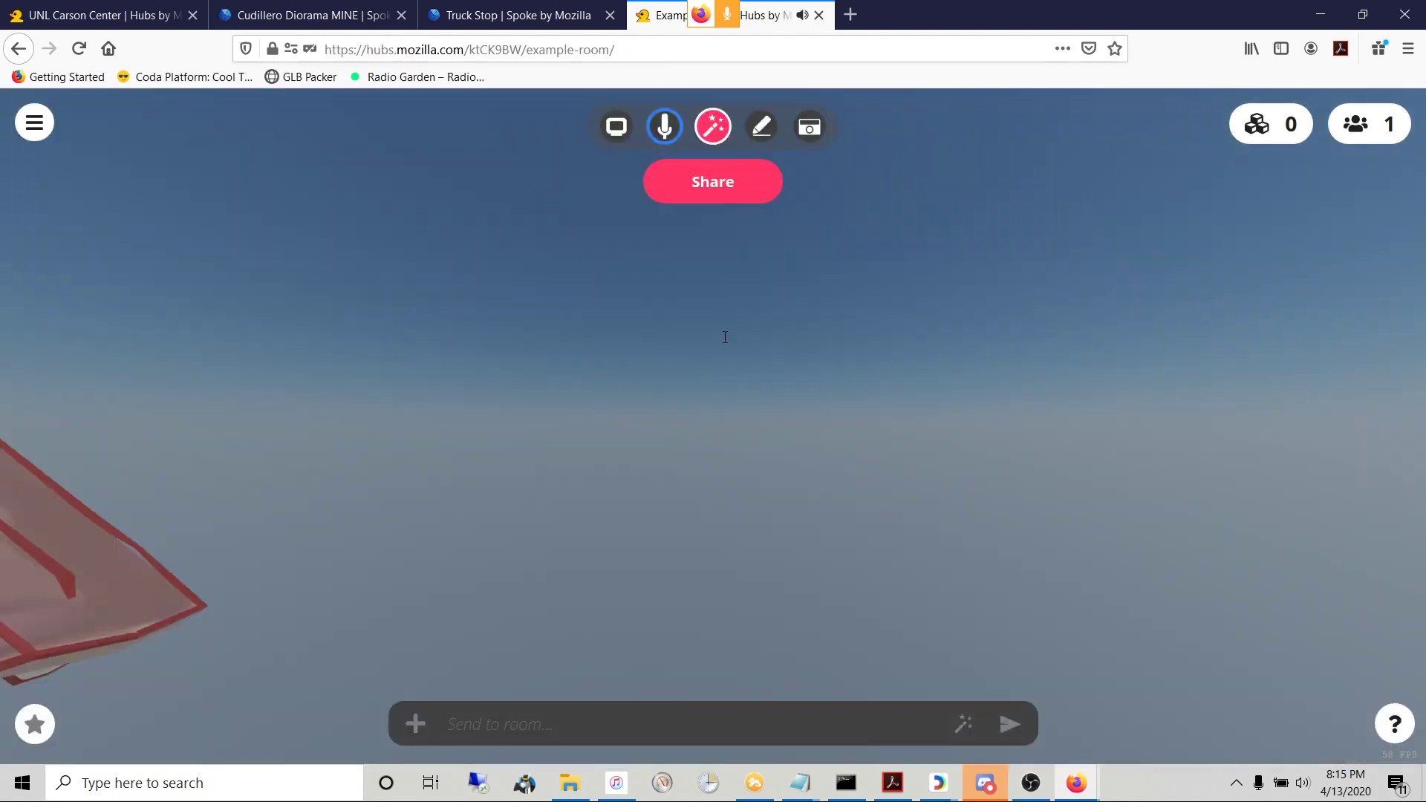
{"action": "left_click", "coordinate": [37, 127]}
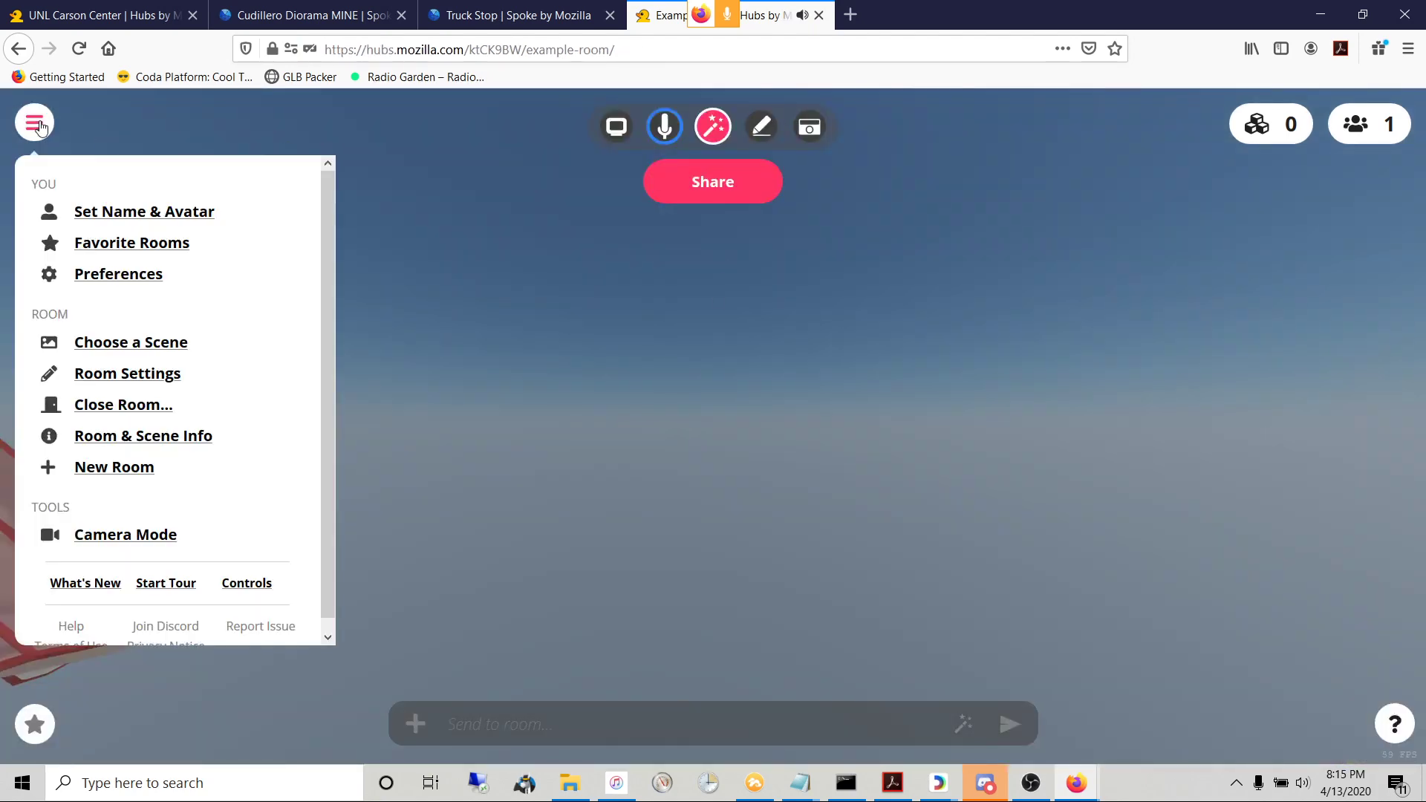
{"action": "left_click", "coordinate": [95, 344]}
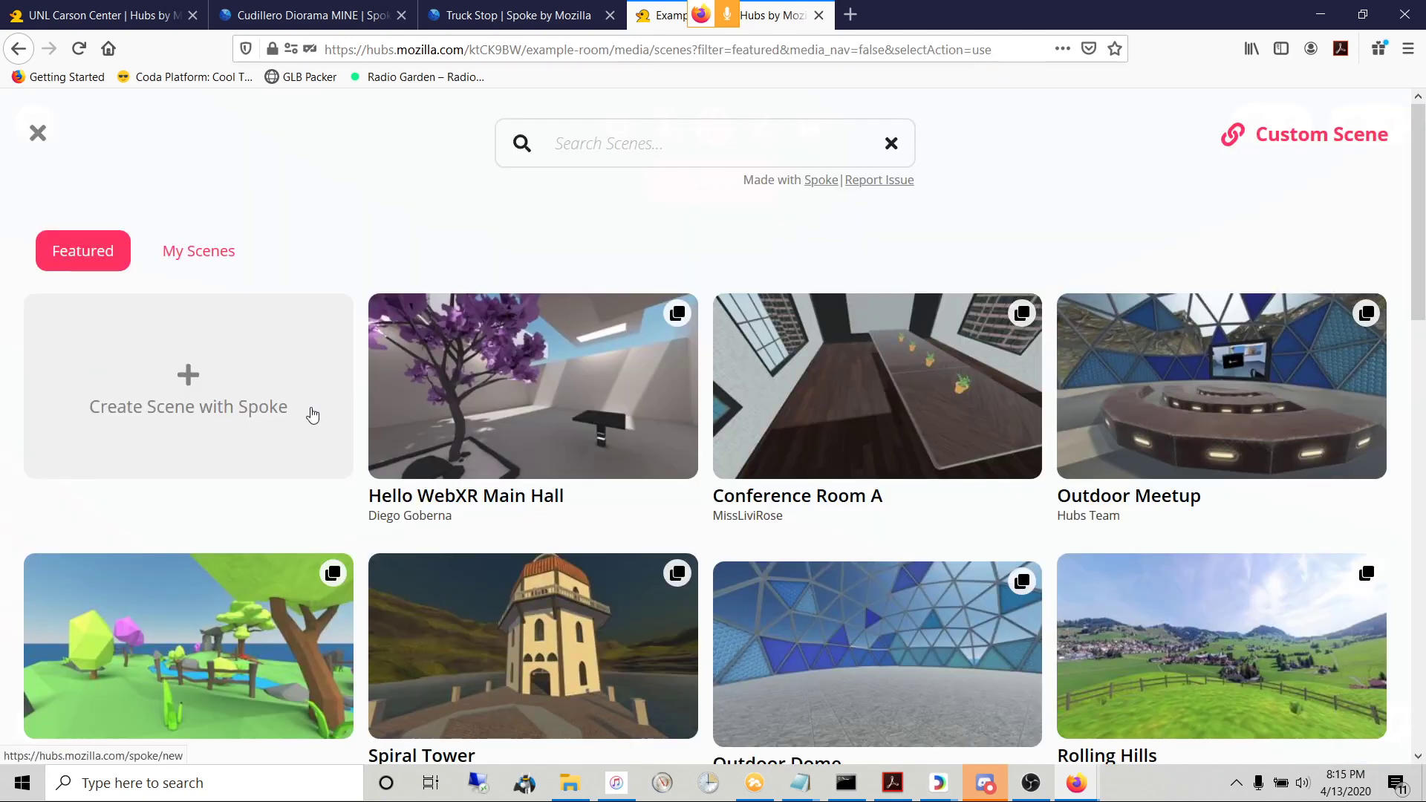
{"action": "left_click", "coordinate": [1212, 626]}
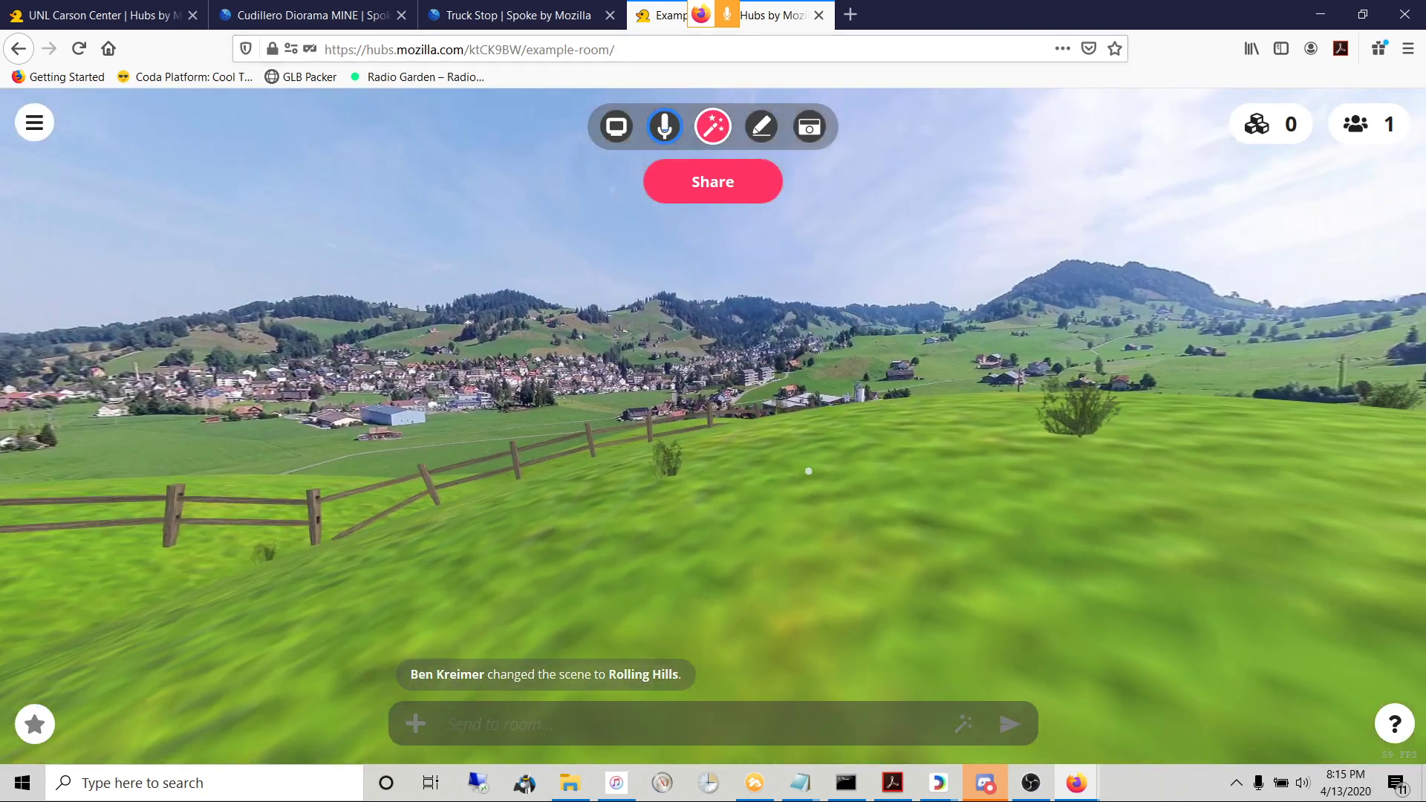
- Walk and look around the Rolling Hills scene, and check the room's web address
{"action": "key", "text": "w"}
{"action": "left_click_drag", "start_coordinate": [808, 471], "coordinate": [1019, 499]}
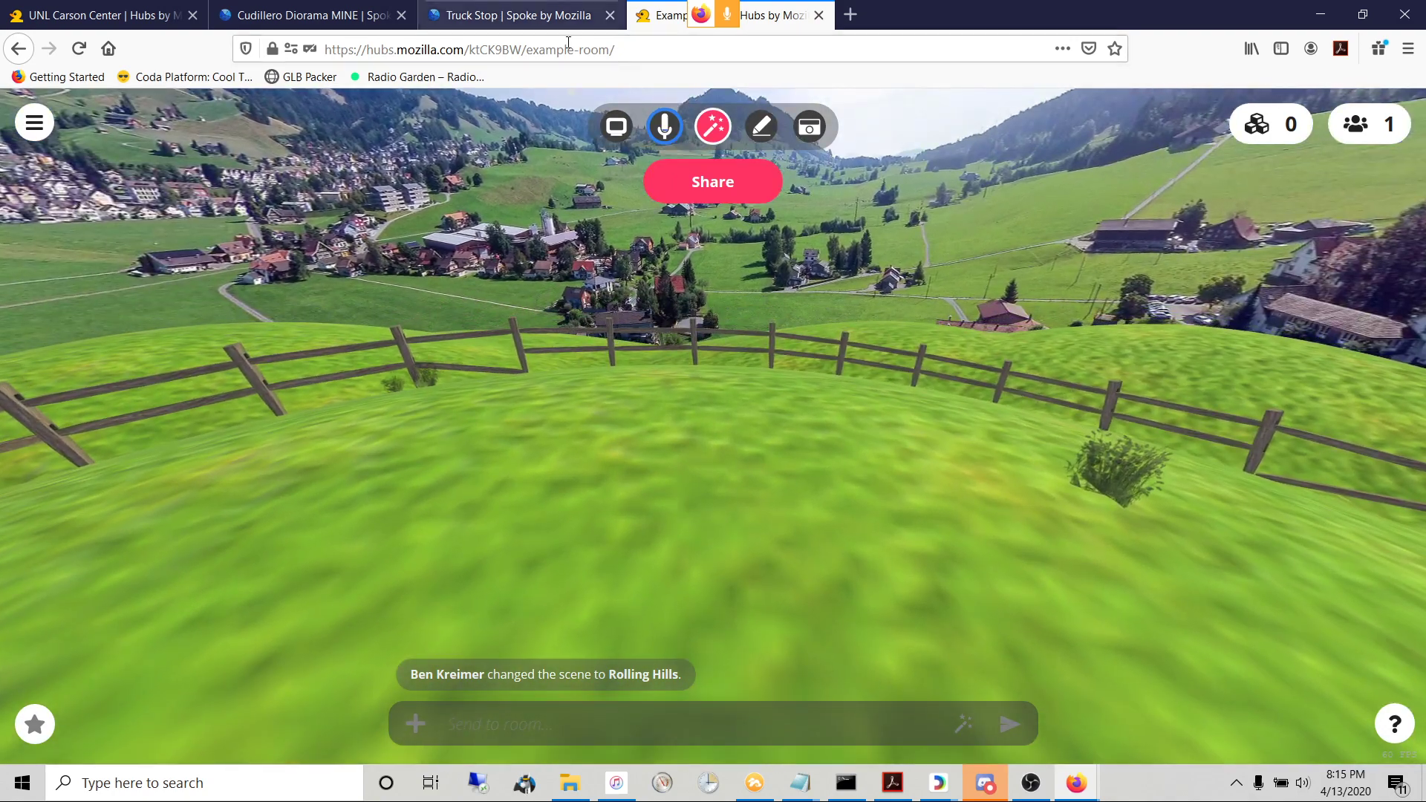
{"action": "left_click", "coordinate": [567, 48]}
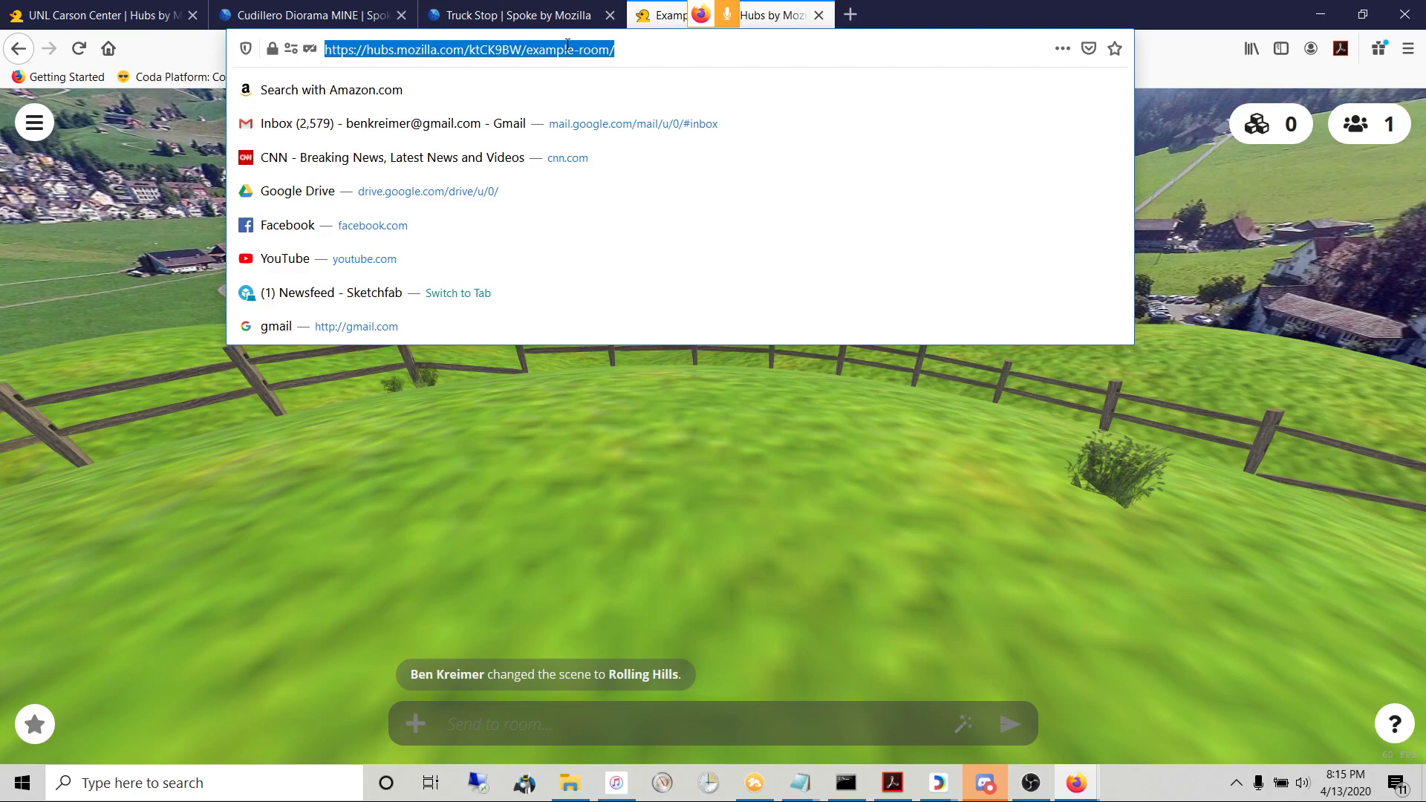
{"action": "left_click_drag", "start_coordinate": [548, 495], "coordinate": [255, 471]}
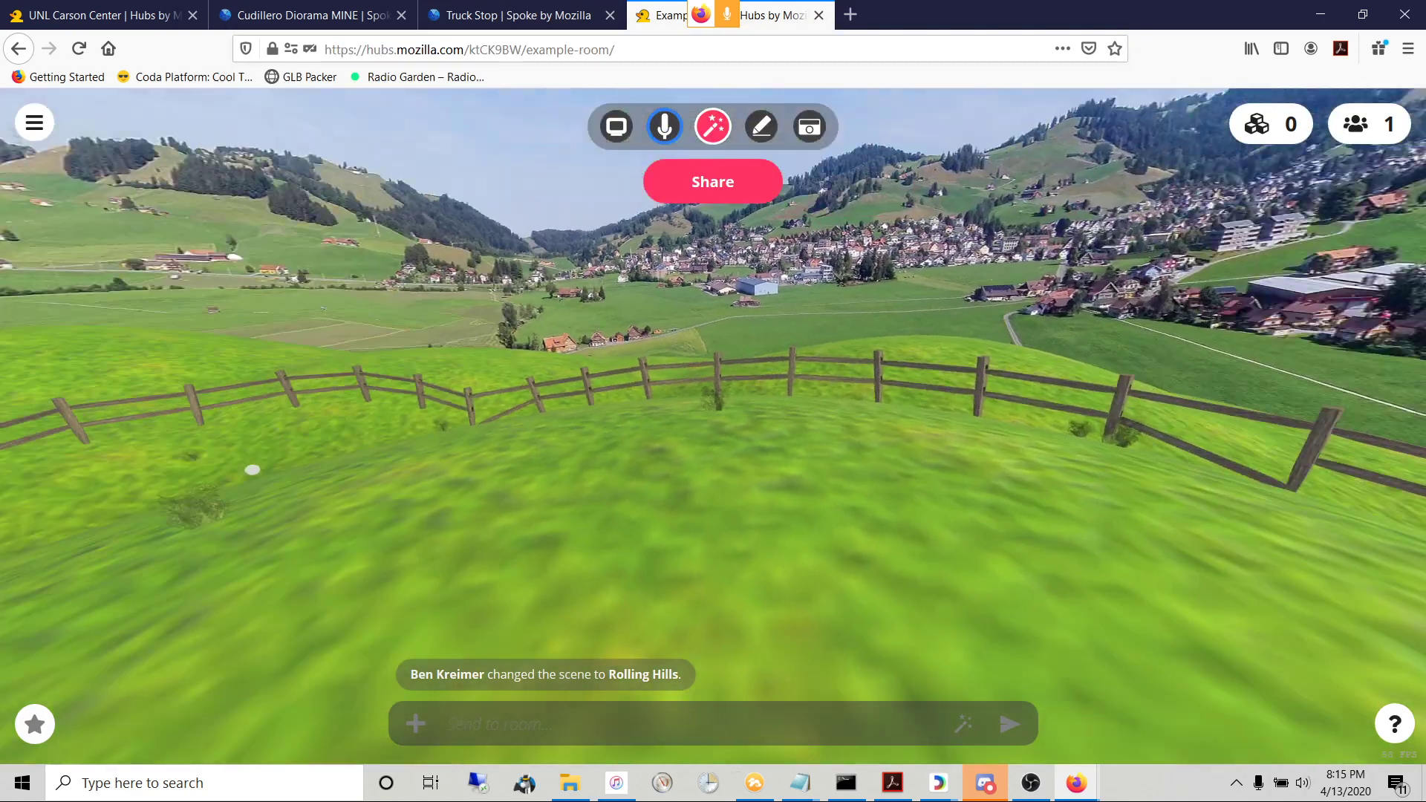
{"action": "key", "text": "w"}
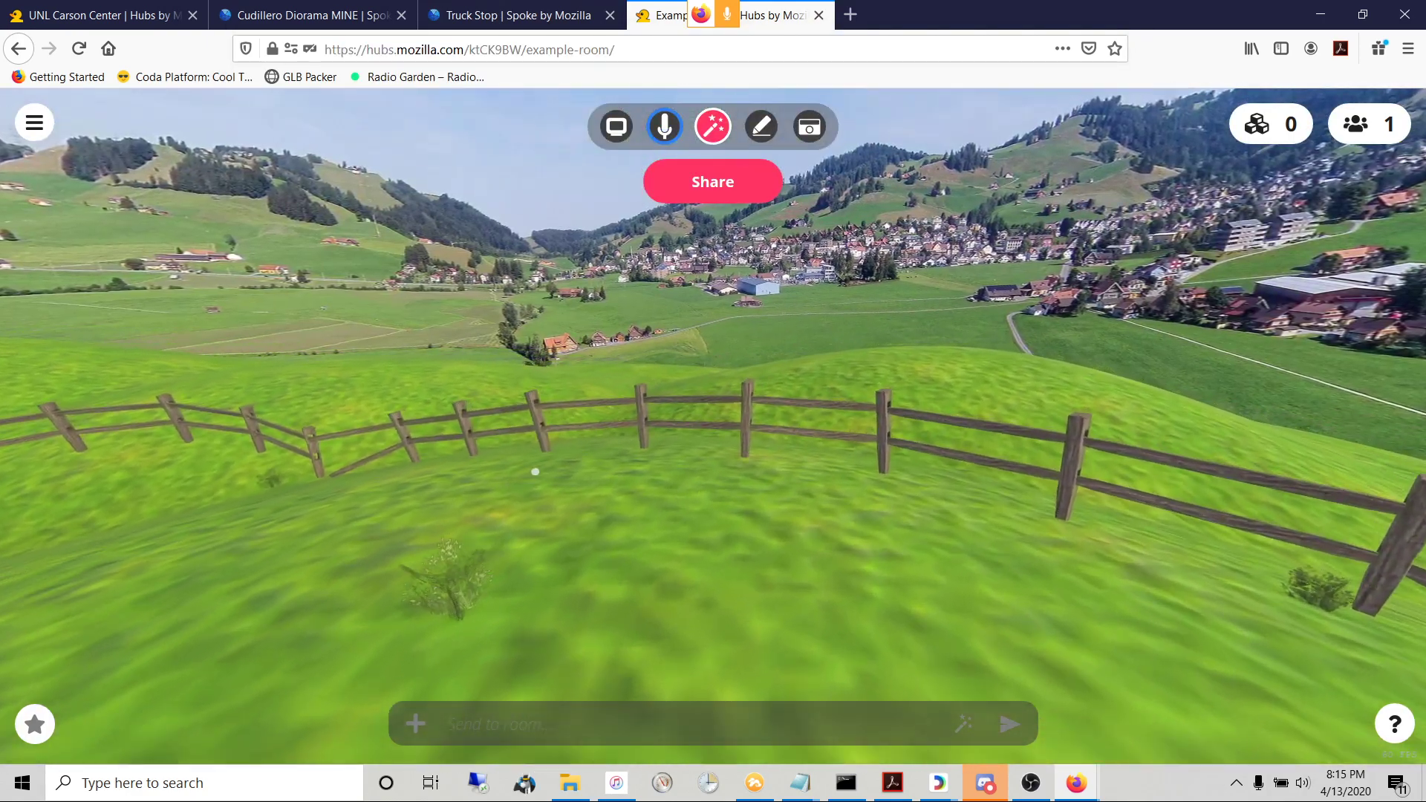
{"action": "left_click_drag", "start_coordinate": [535, 472], "coordinate": [345, 248]}
- Try to switch the room from Rolling Hills to the personal Truck Stop scene
{"action": "left_click", "coordinate": [37, 123]}
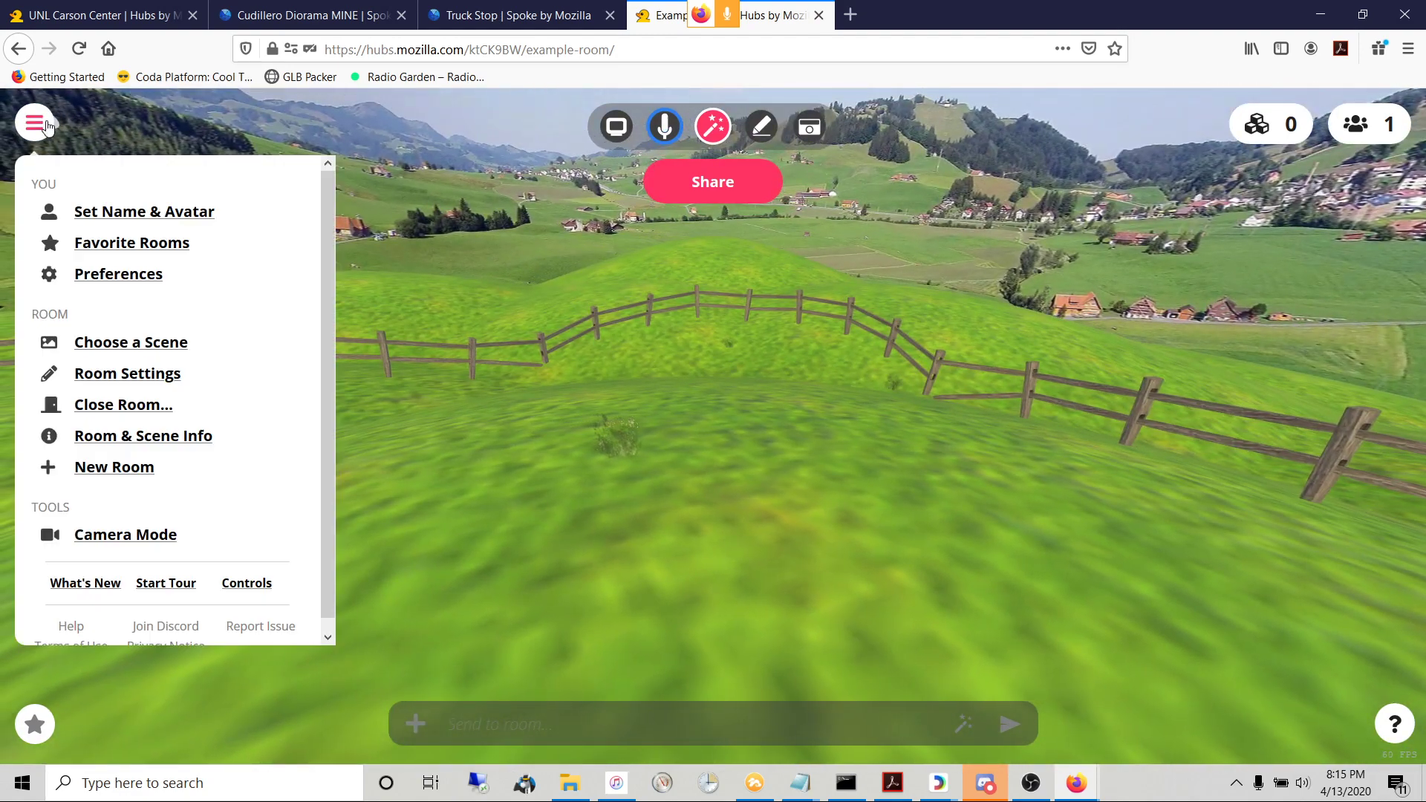
{"action": "left_click", "coordinate": [129, 343]}
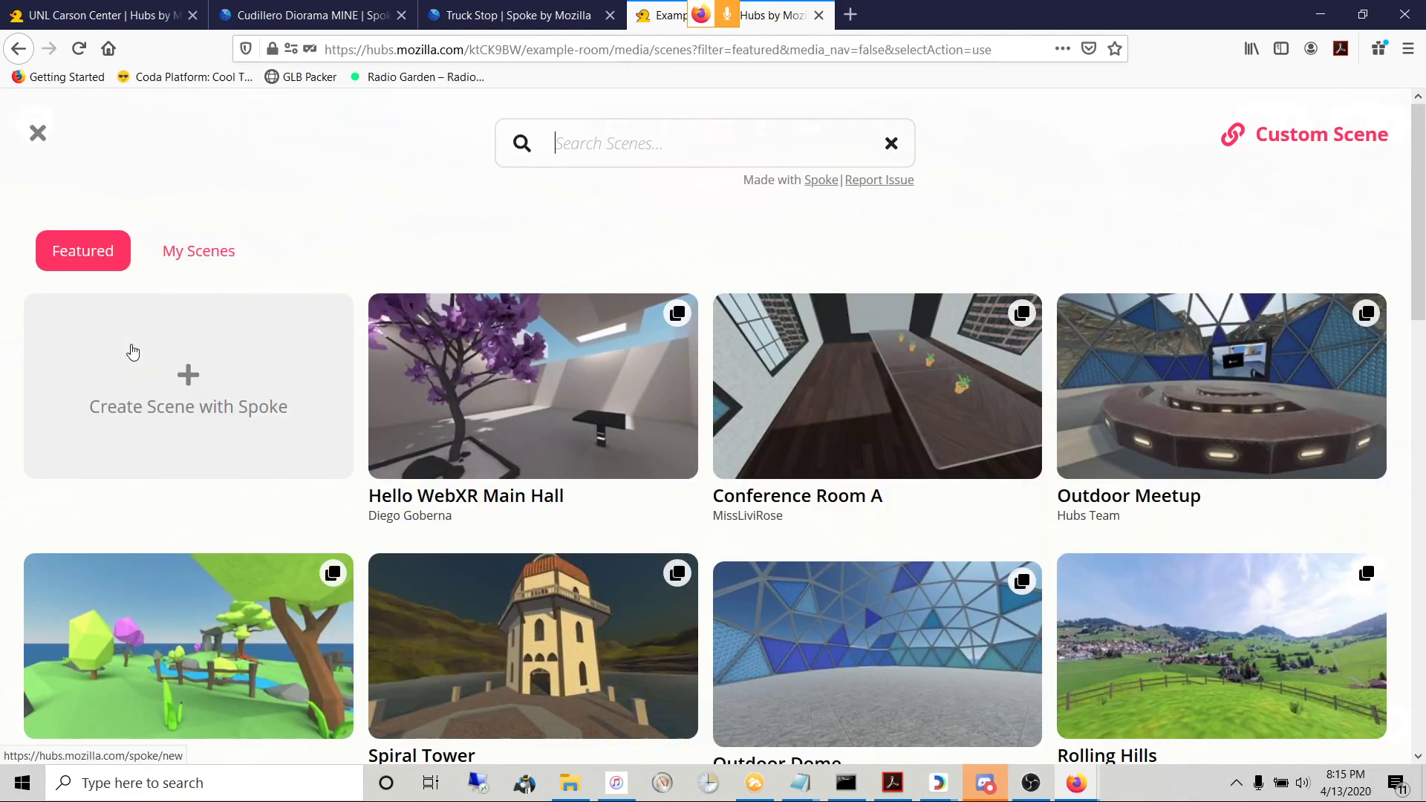
{"action": "left_click", "coordinate": [198, 251]}
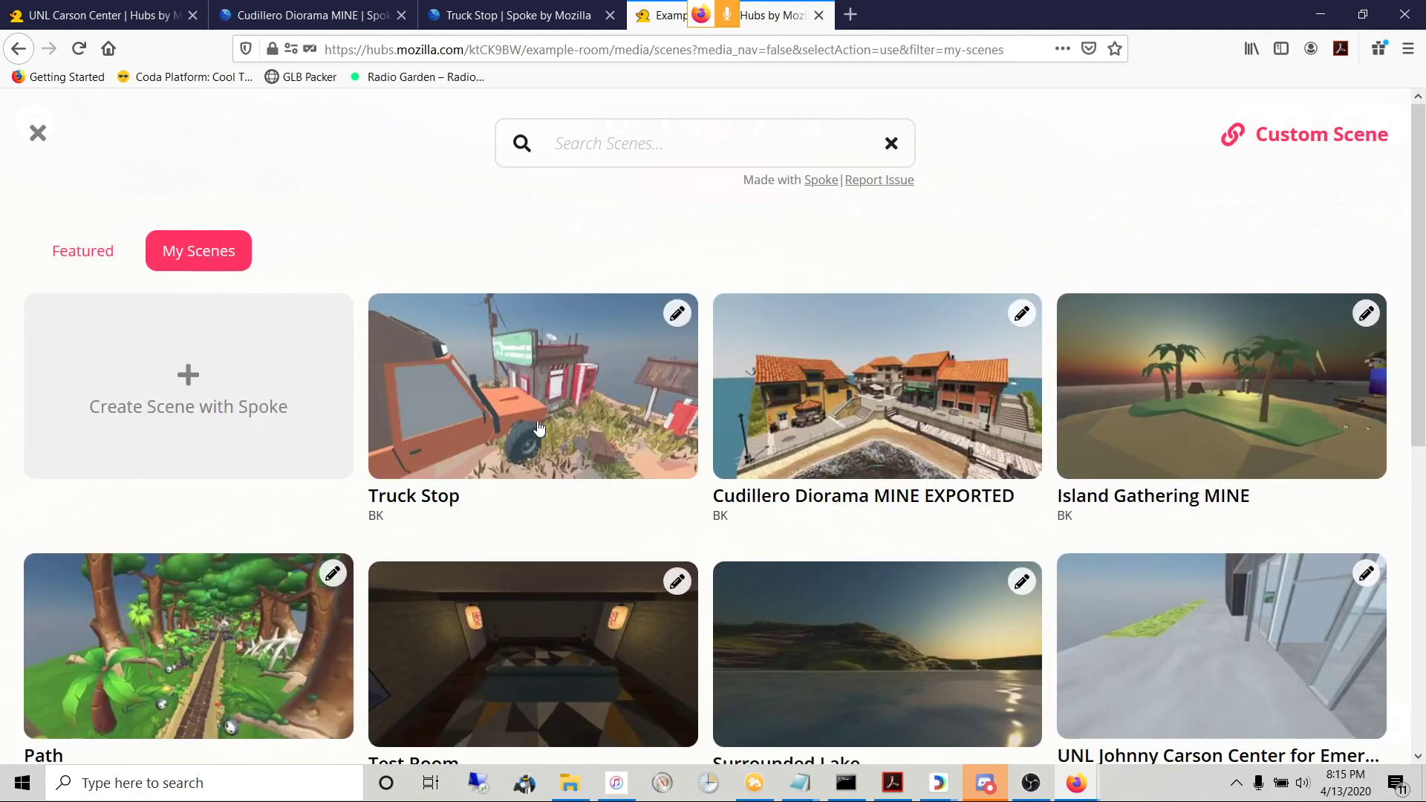
{"action": "left_click", "coordinate": [513, 415]}
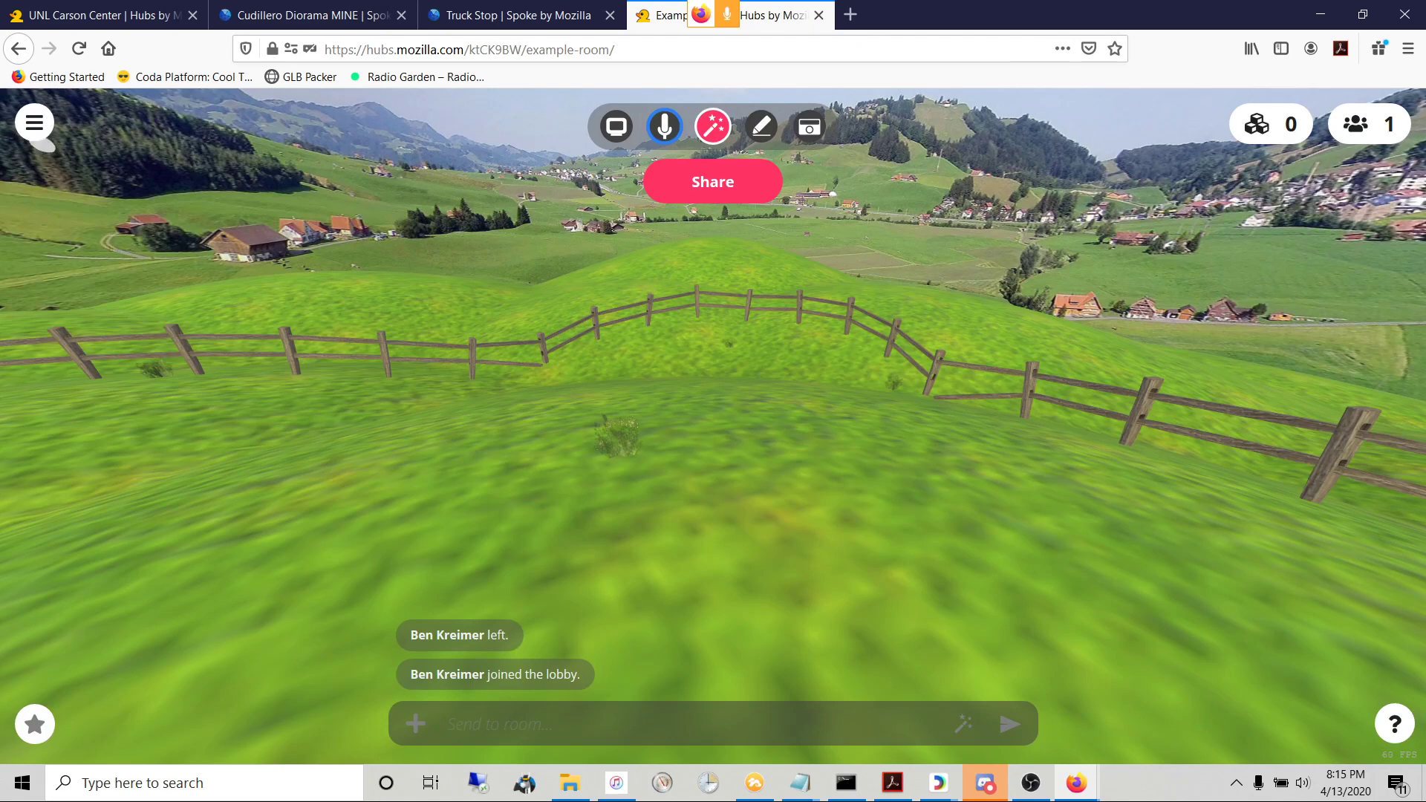
- Change the room's scene to Truck Stop from the personal scenes
{"action": "left_click", "coordinate": [34, 123]}
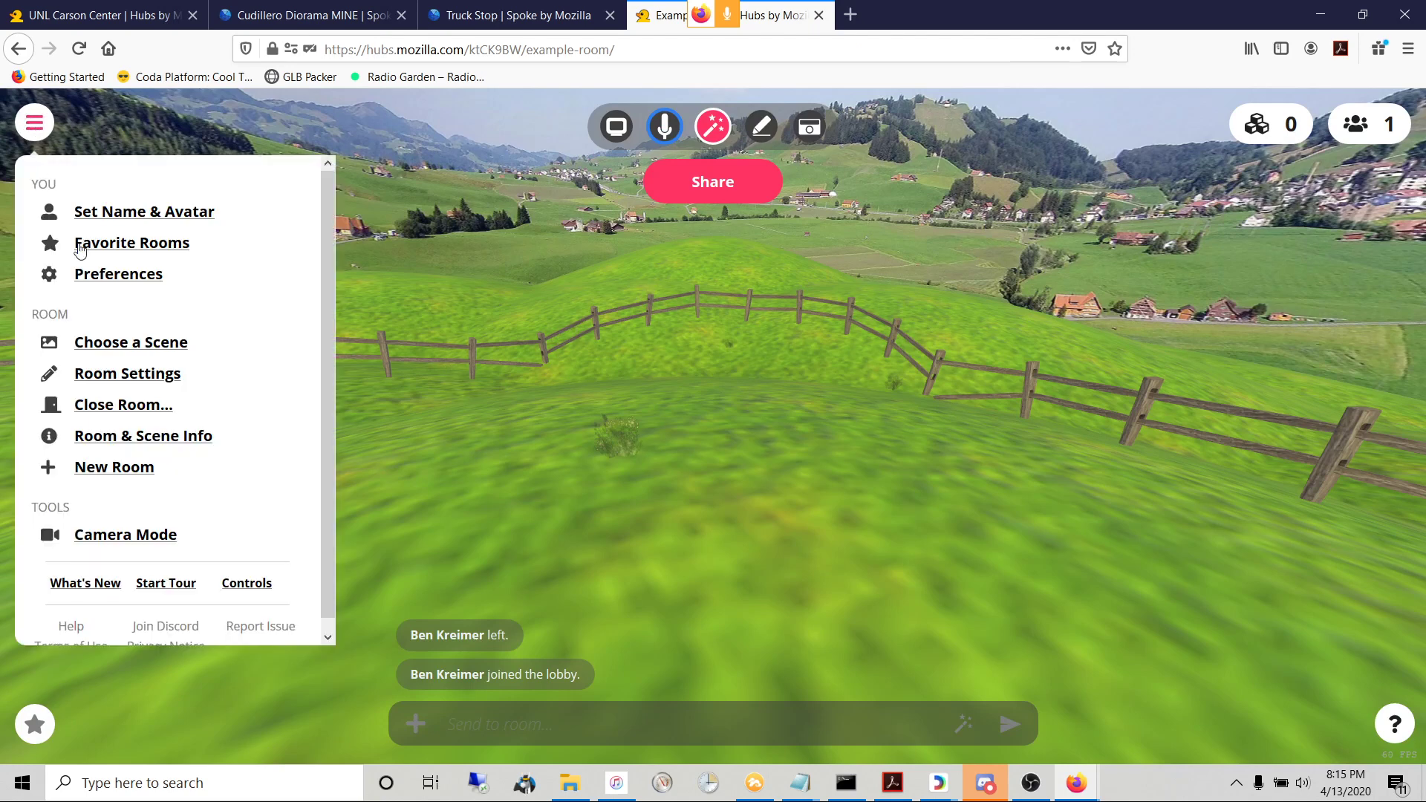
{"action": "left_click", "coordinate": [94, 344]}
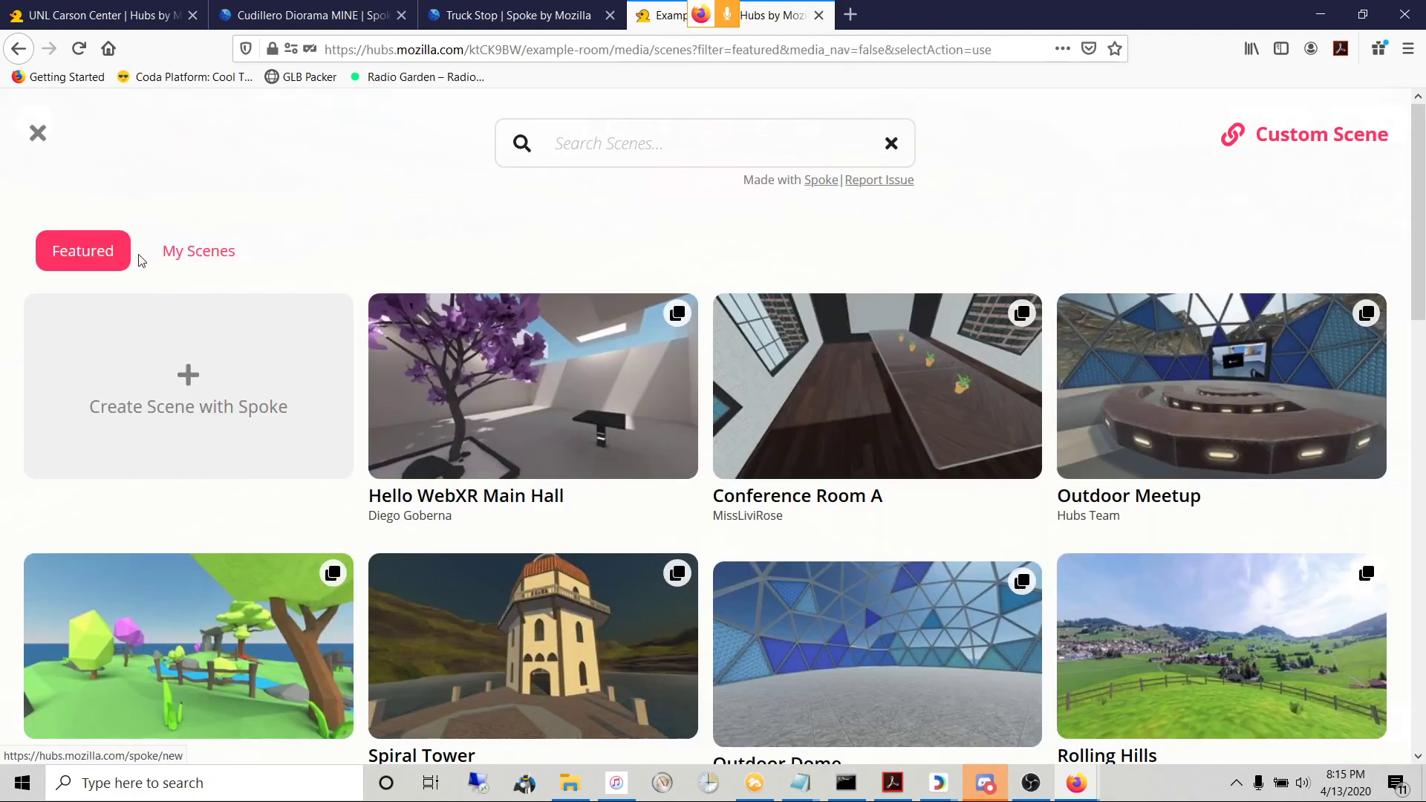
{"action": "left_click", "coordinate": [168, 256]}
{"action": "left_click", "coordinate": [525, 399]}
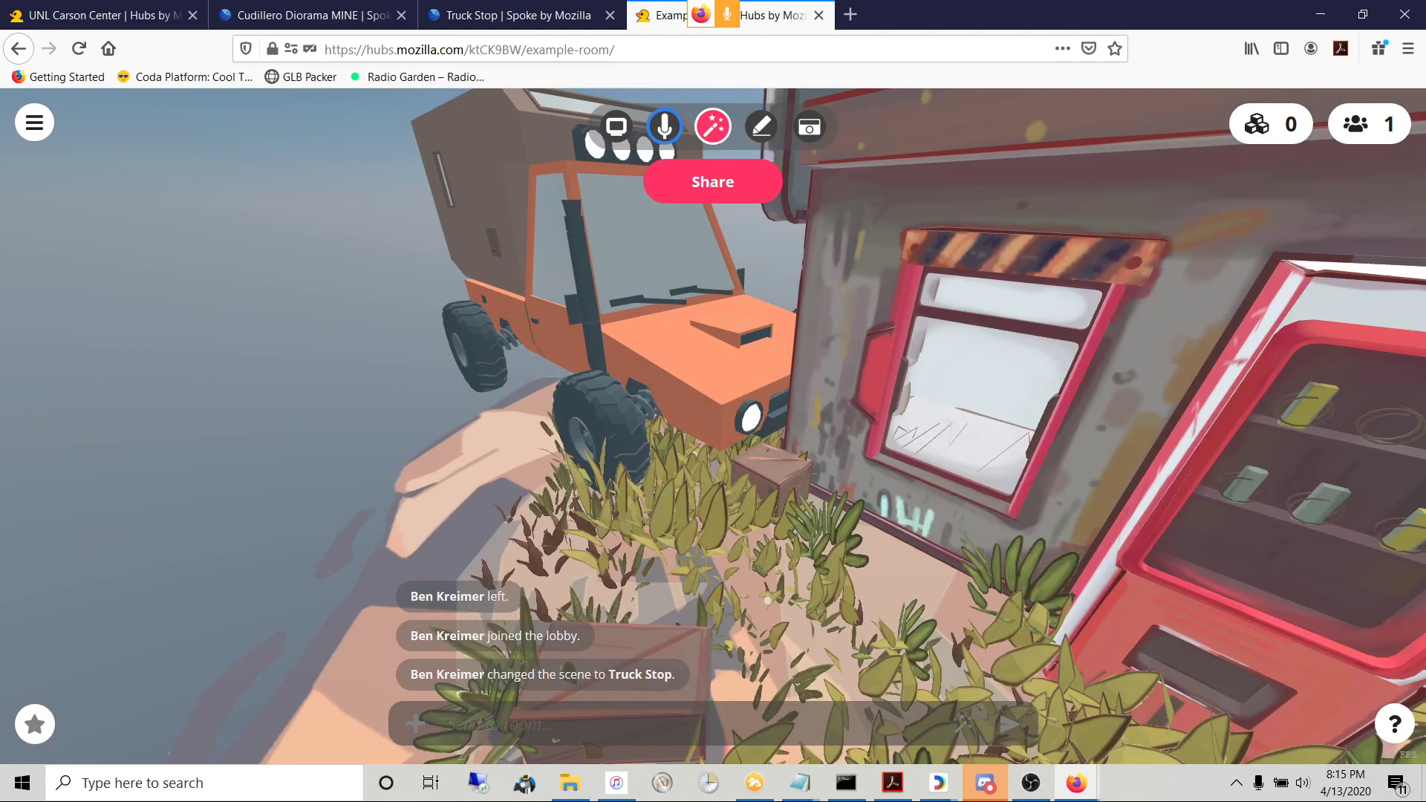
- Walk and look around the Truck Stop scene near the truck and the station
{"action": "key", "text": "s"}
{"action": "left_click_drag", "start_coordinate": [767, 600], "coordinate": [862, 557]}
{"action": "key", "text": "w"}
{"action": "key", "text": "s"}
{"action": "key", "text": "w"}
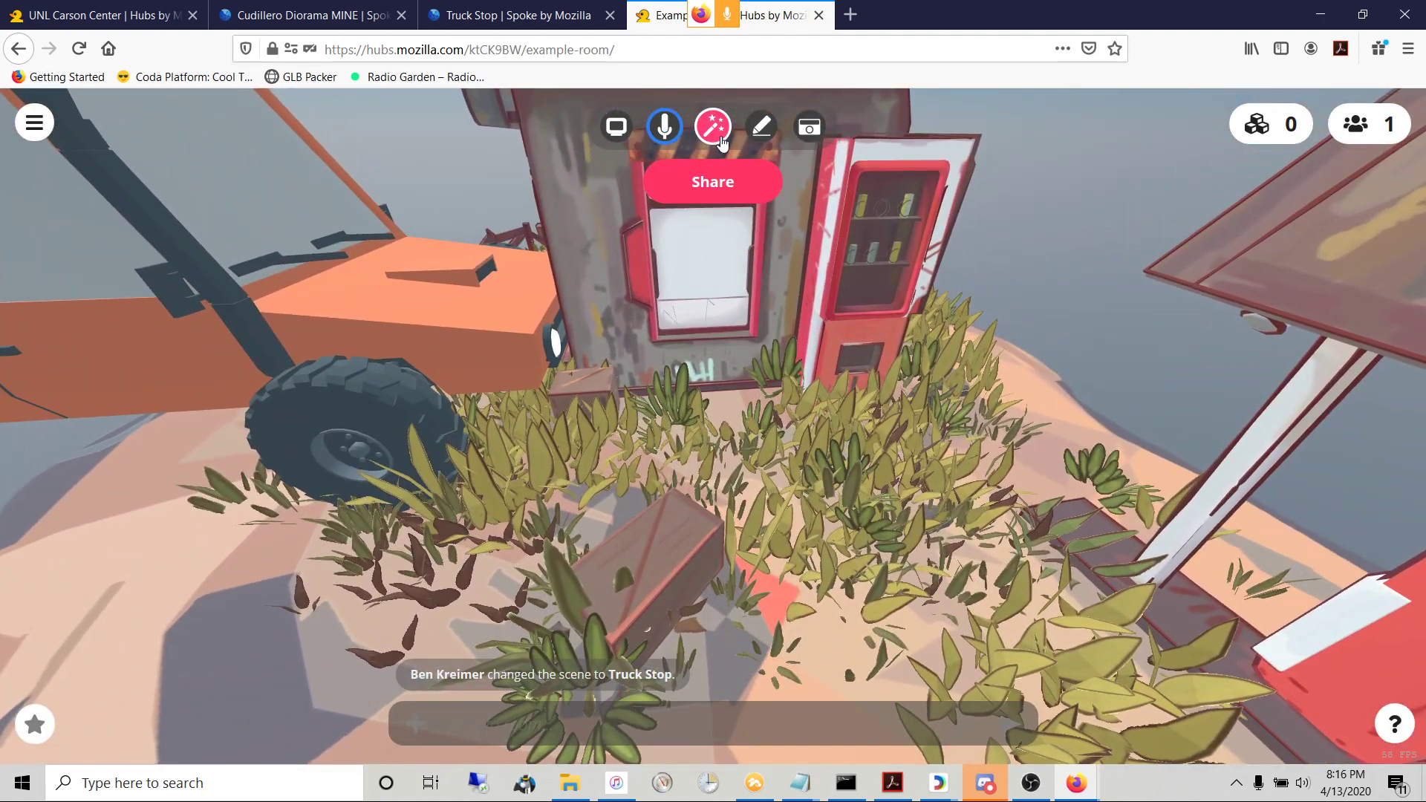
- Search Sketchfab for "tree" and add the Drevo model to the room
{"action": "left_click", "coordinate": [713, 128]}
{"action": "left_click", "coordinate": [243, 225]}
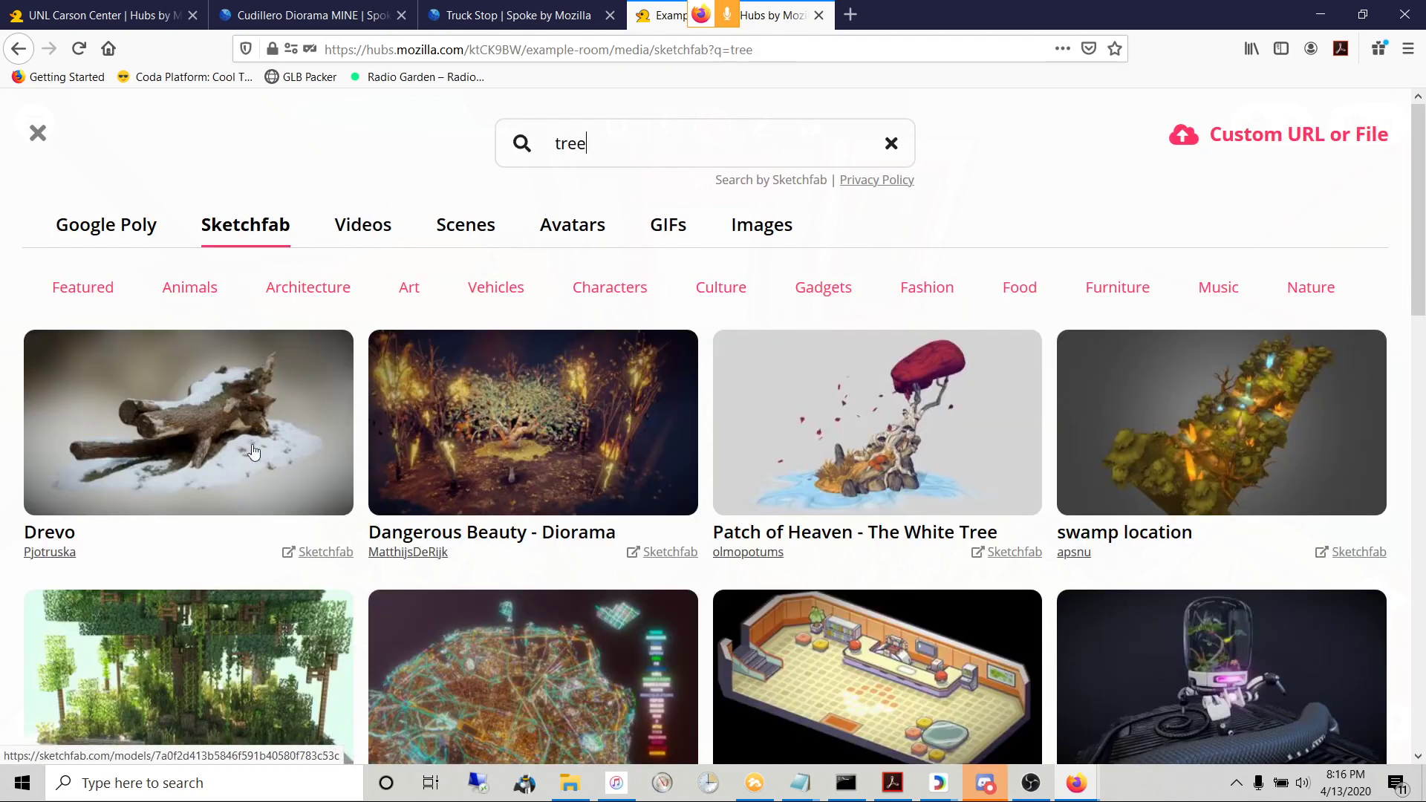
{"action": "left_click", "coordinate": [207, 450]}
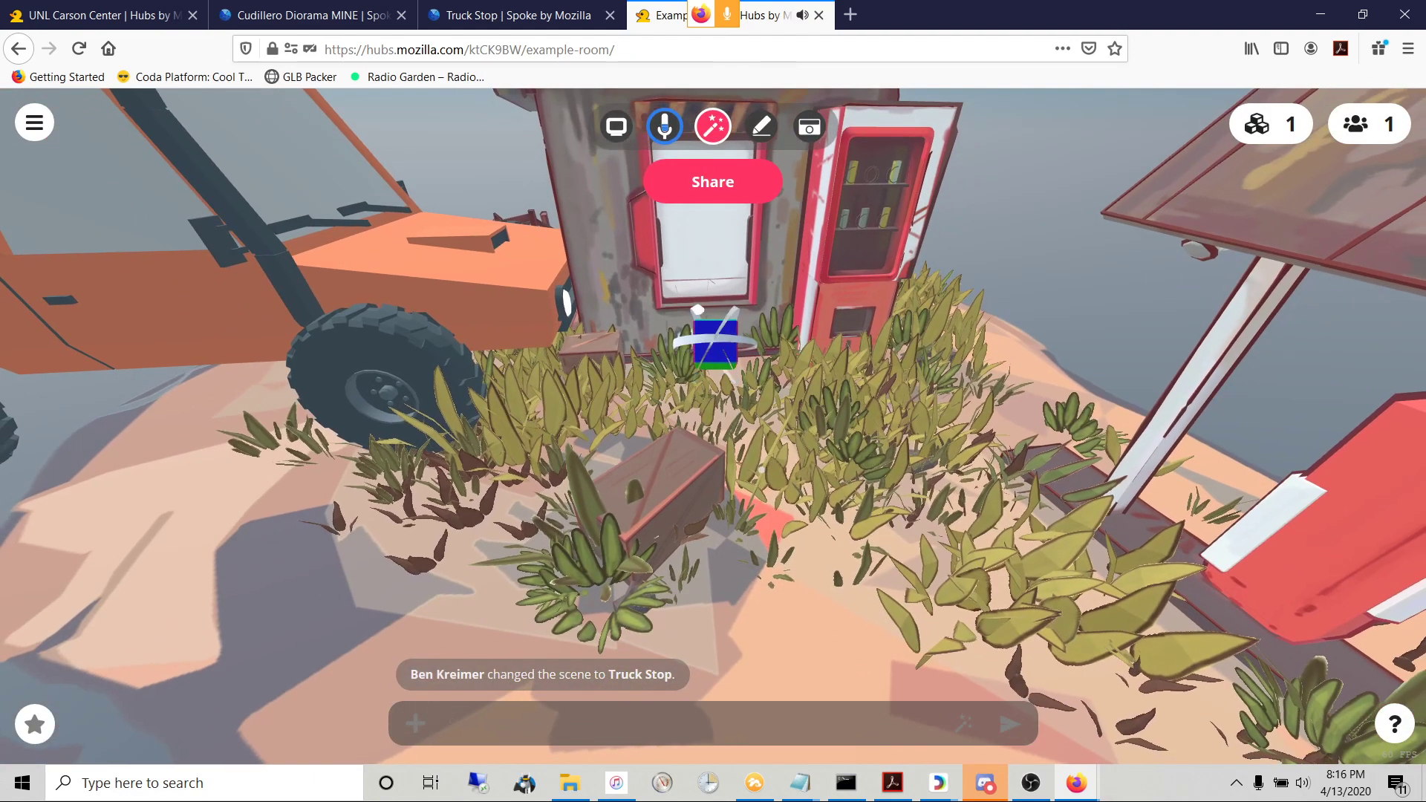
- Place the Drevo model in front of the station, and move it up above the truck's hood
{"action": "left_click_drag", "start_coordinate": [761, 469], "coordinate": [585, 444]}
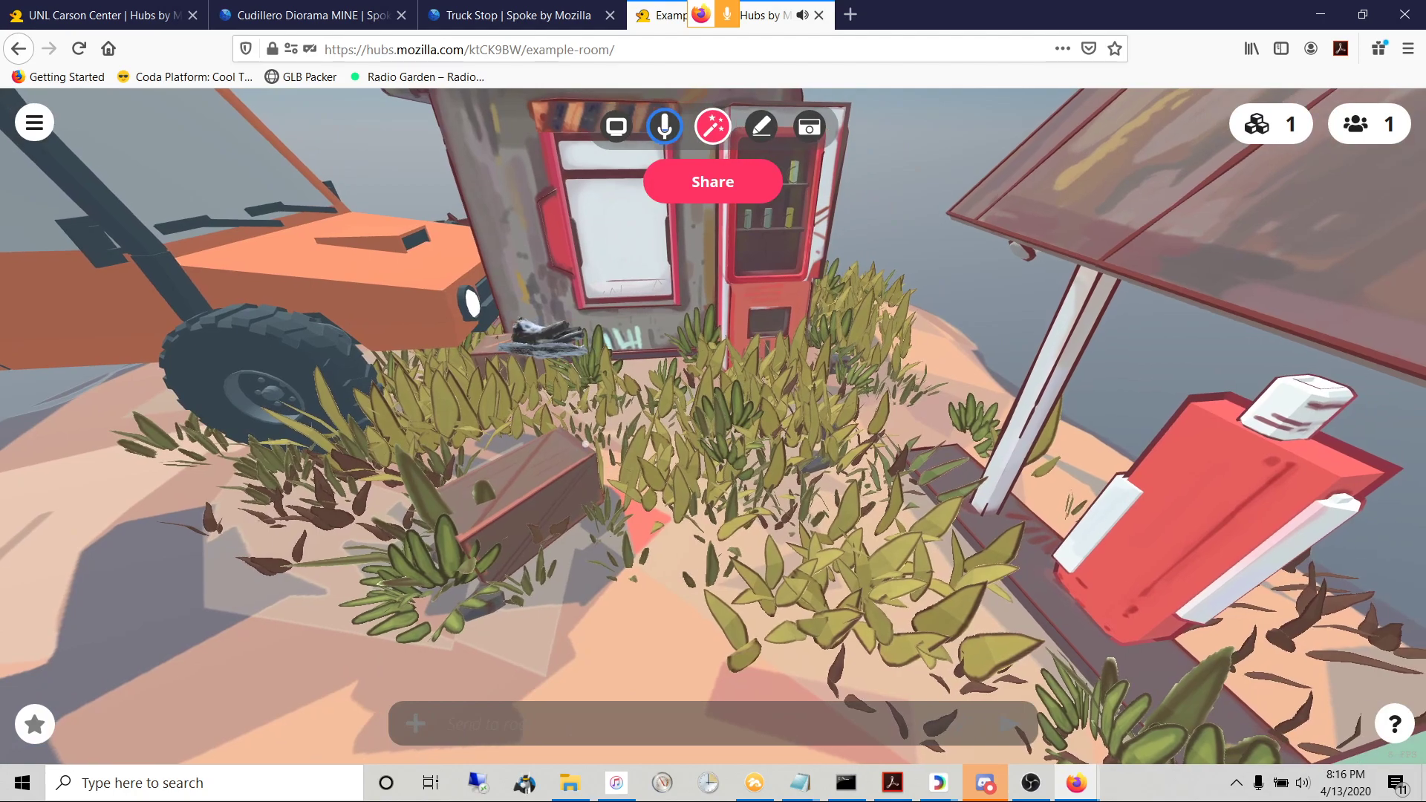
{"action": "left_click_drag", "start_coordinate": [548, 335], "coordinate": [452, 356]}
{"action": "key", "text": "w"}
{"action": "key", "text": "s"}
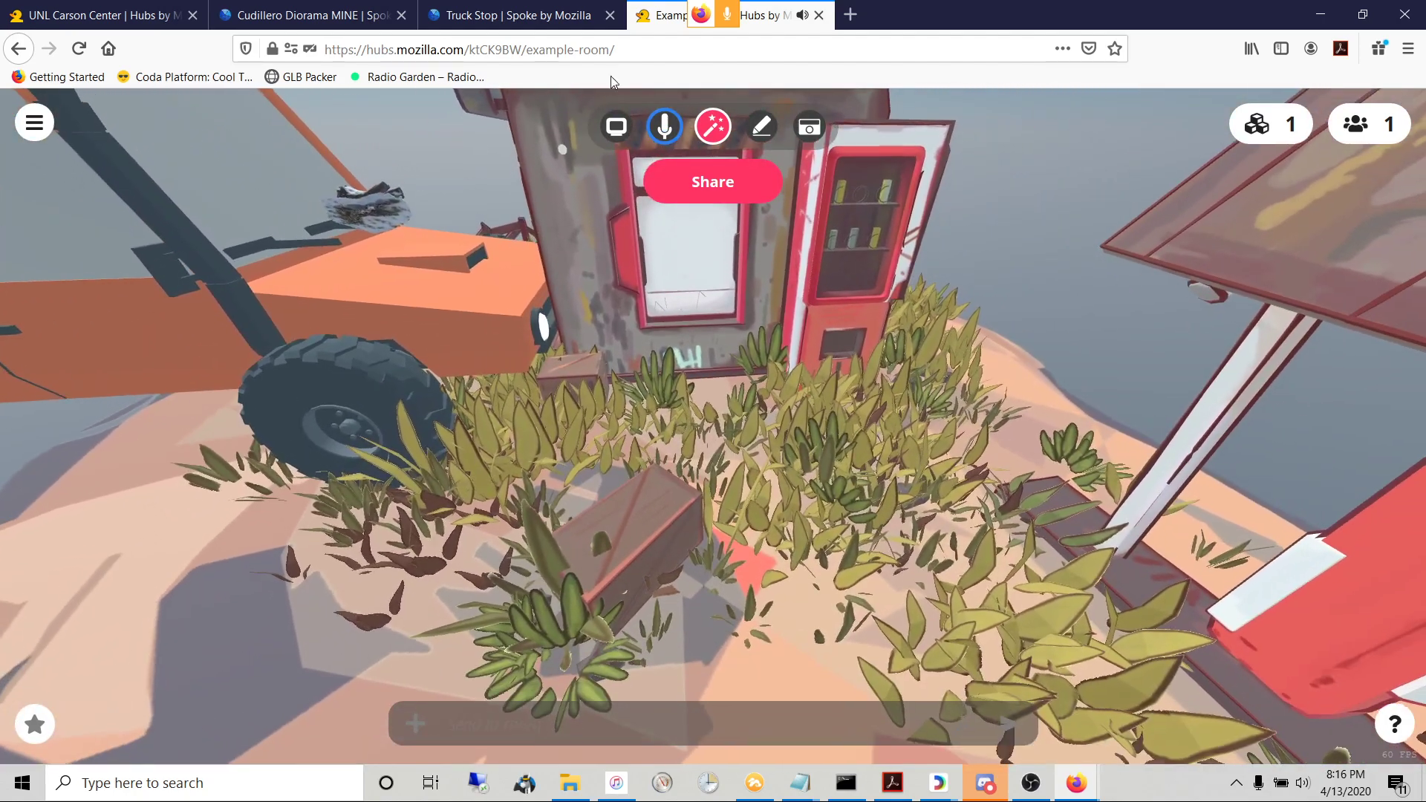
- Open the personal Truck Stop scene for editing in Spoke from the room's scene chooser
{"action": "mouse_move", "coordinate": [618, 145]}
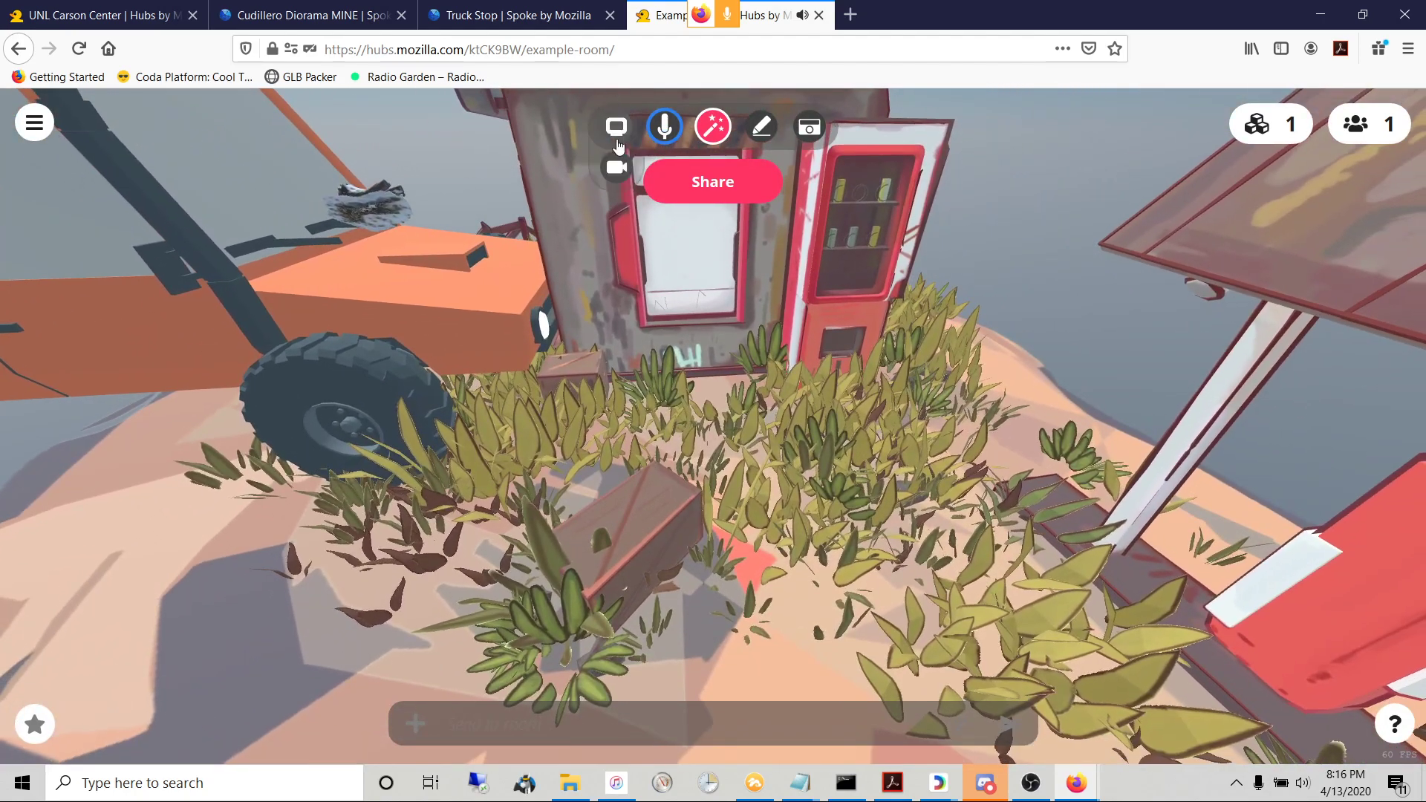
{"action": "left_click", "coordinate": [37, 125]}
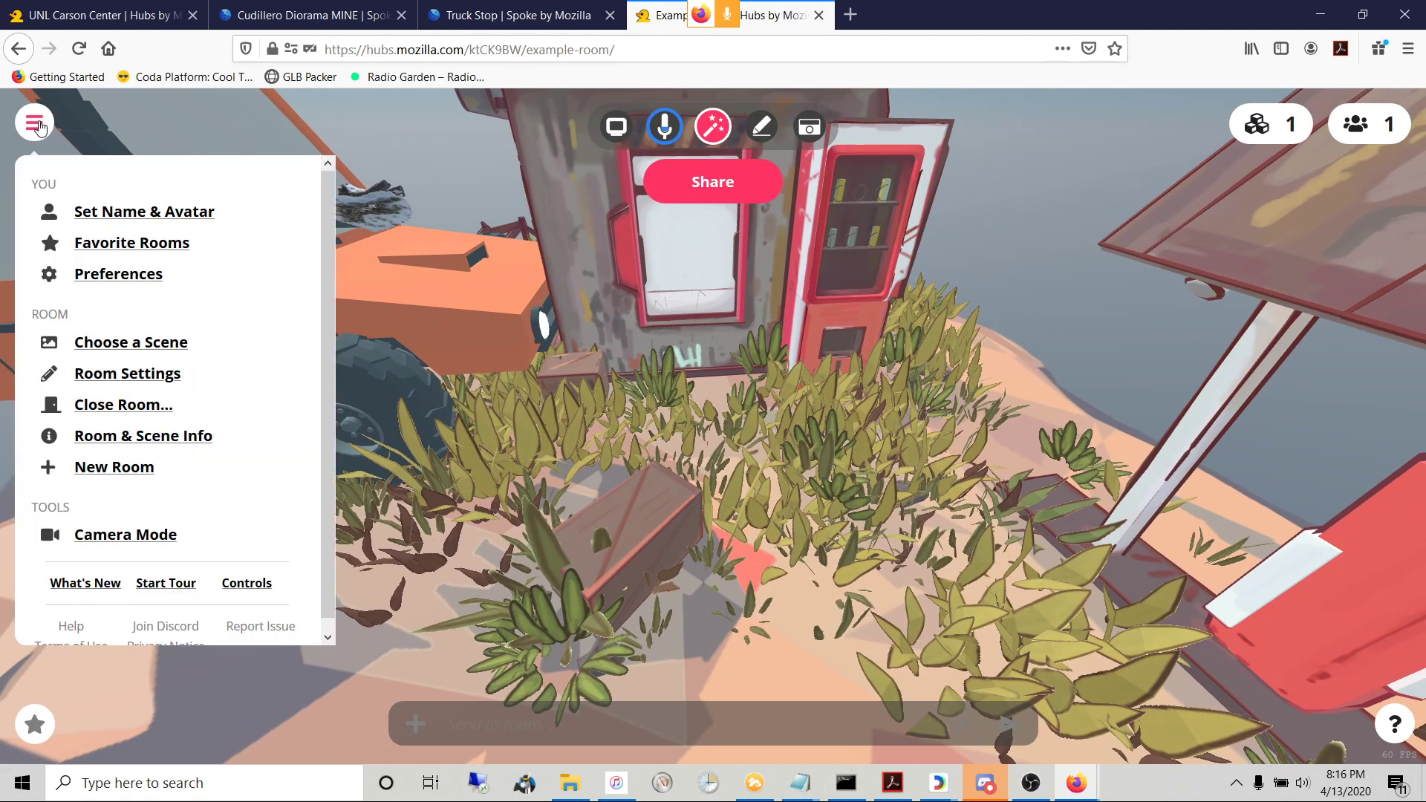
{"action": "left_click", "coordinate": [142, 349]}
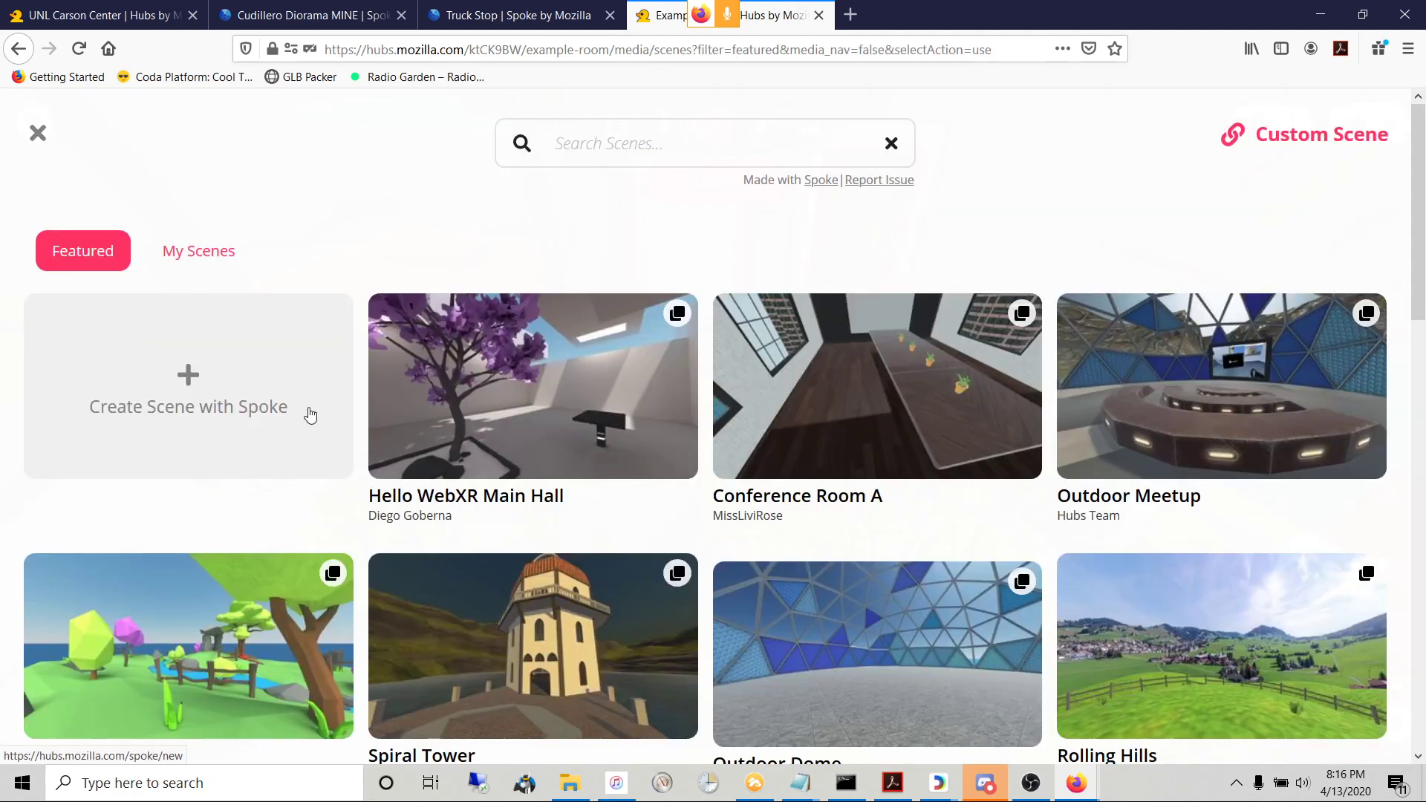
{"action": "left_click", "coordinate": [189, 267]}
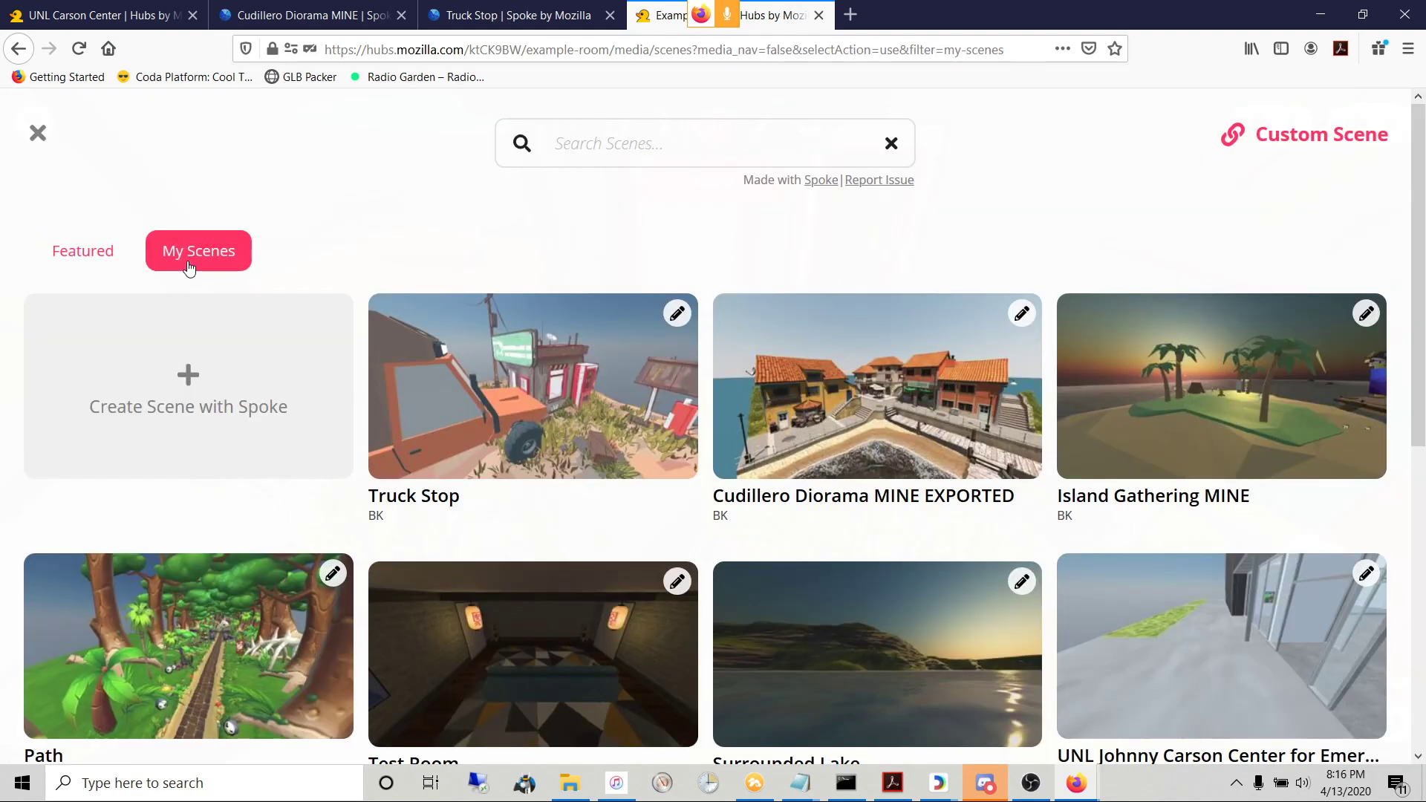
{"action": "left_click", "coordinate": [676, 314]}
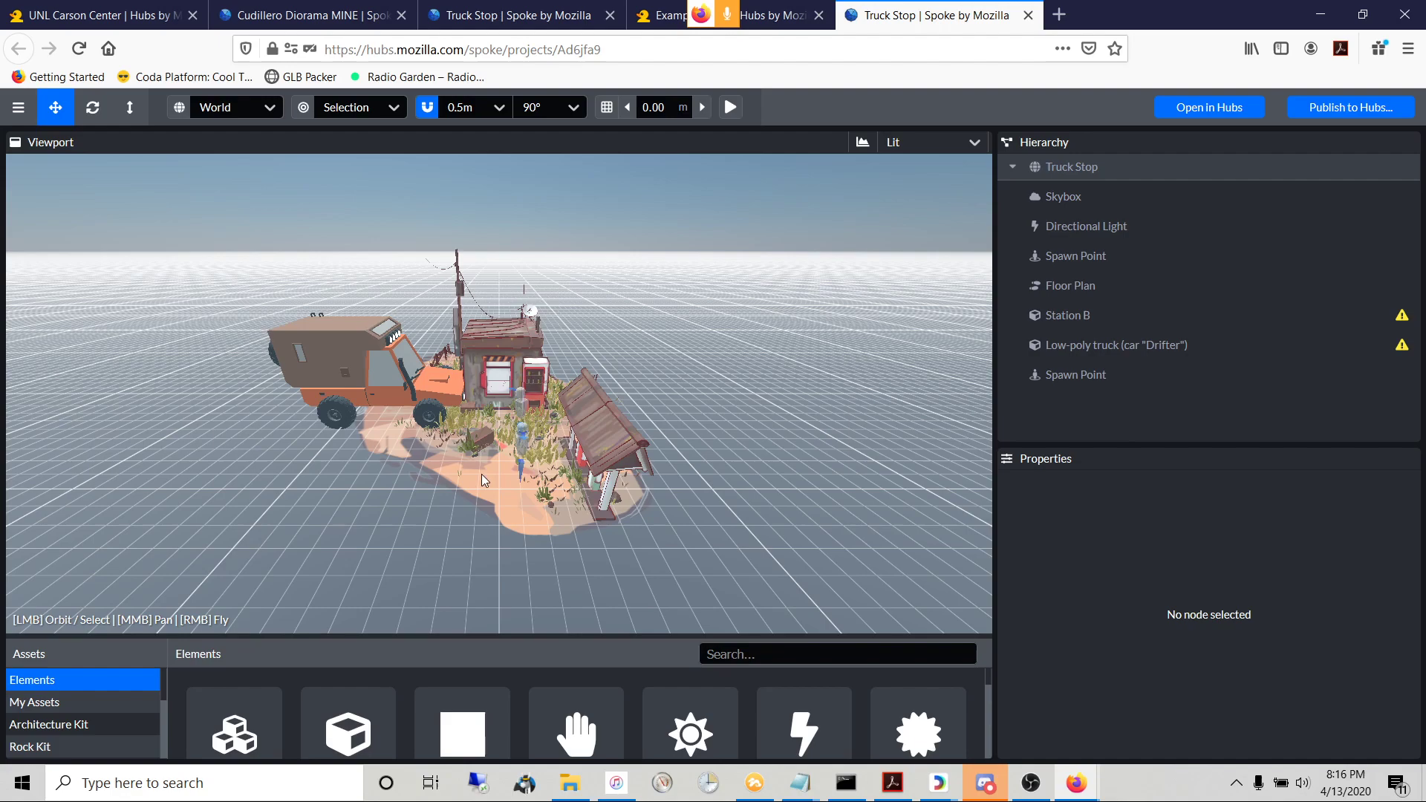
- Enlarge the asset library area and place one Rock_B piece from the Rock Kit over the truck stop
{"action": "left_click_drag", "start_coordinate": [481, 474], "coordinate": [551, 479]}
{"action": "left_click_drag", "start_coordinate": [529, 635], "coordinate": [499, 355]}
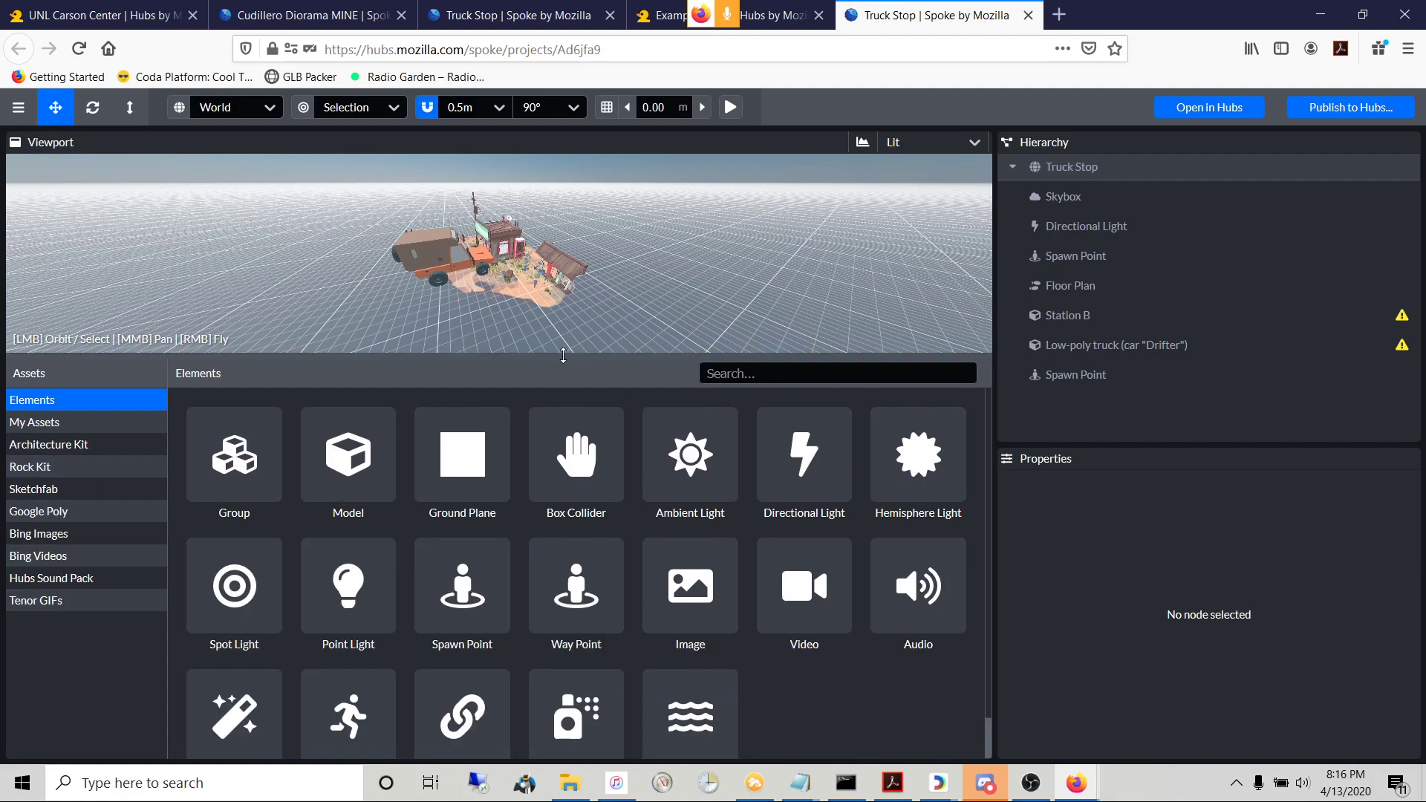
{"action": "left_click_drag", "start_coordinate": [563, 356], "coordinate": [475, 461]}
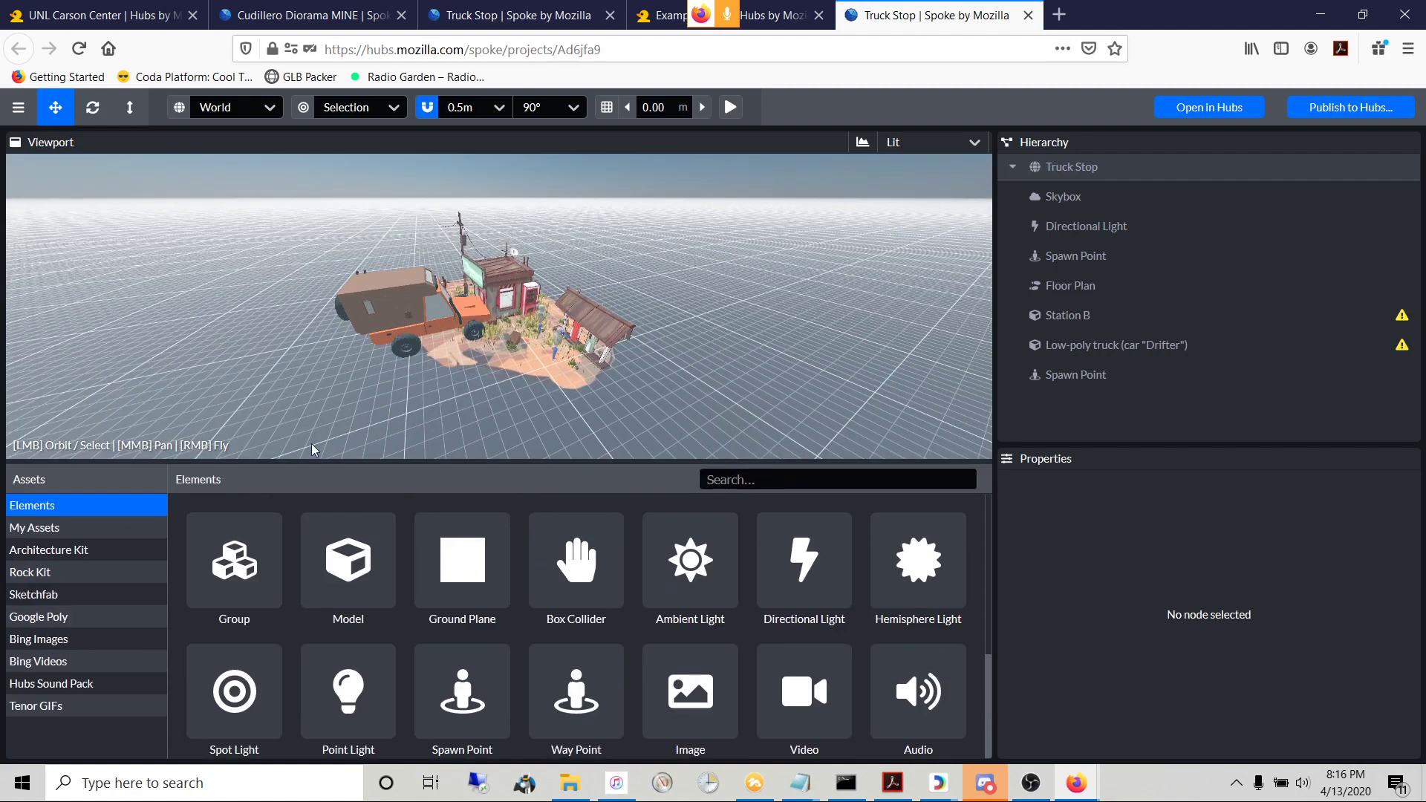
{"action": "left_click", "coordinate": [48, 570]}
{"action": "mouse_move", "coordinate": [395, 571]}
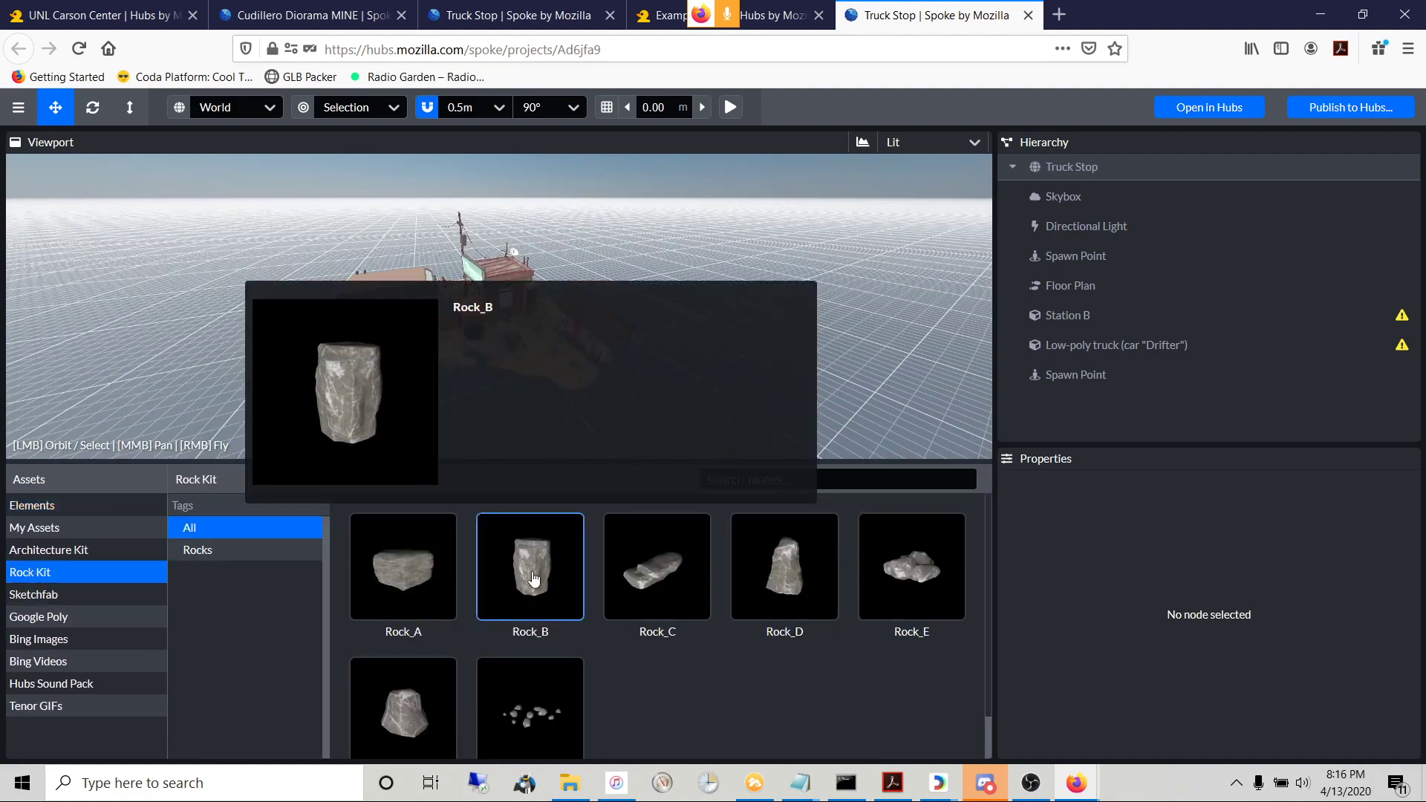
{"action": "left_click", "coordinate": [532, 579]}
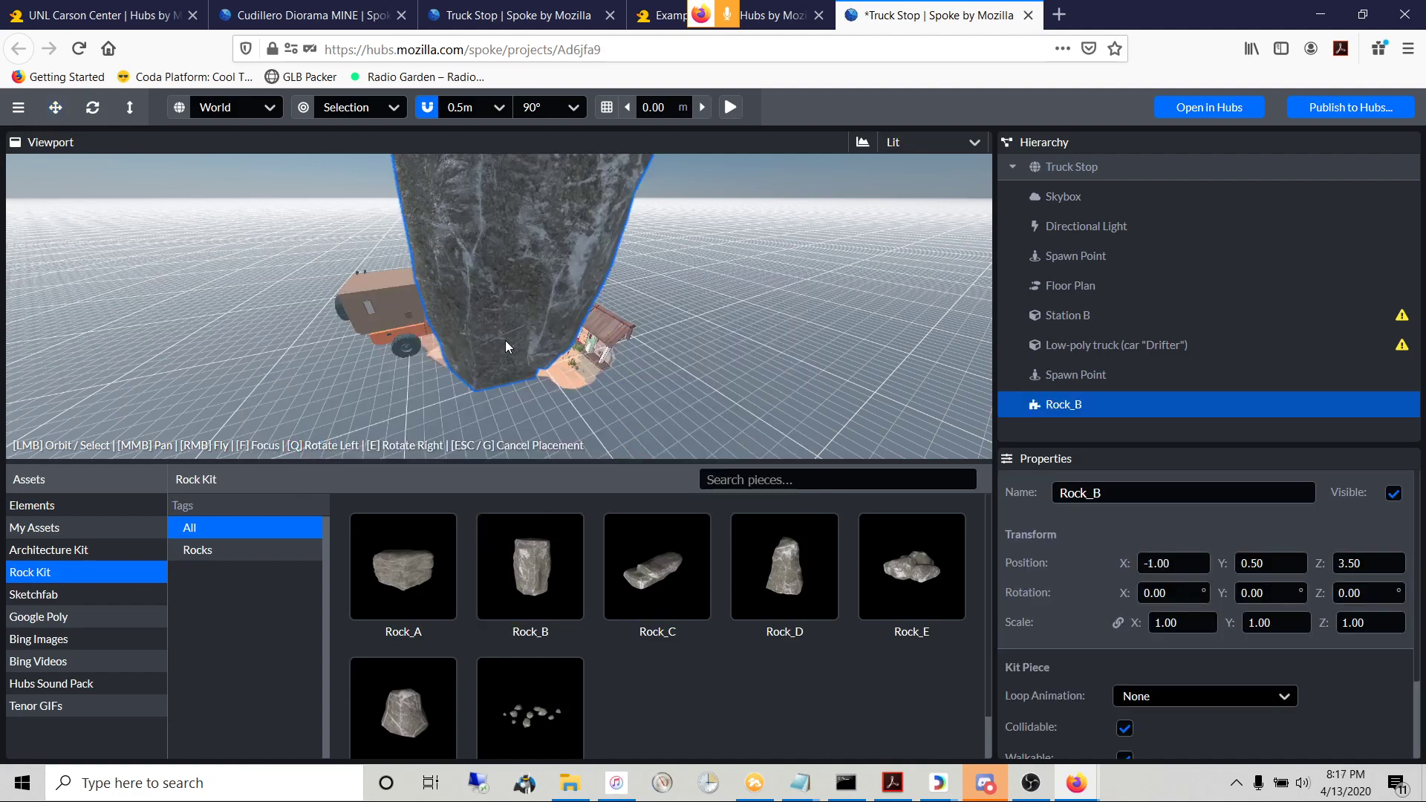
{"action": "left_click", "coordinate": [488, 327], "text": "shift"}
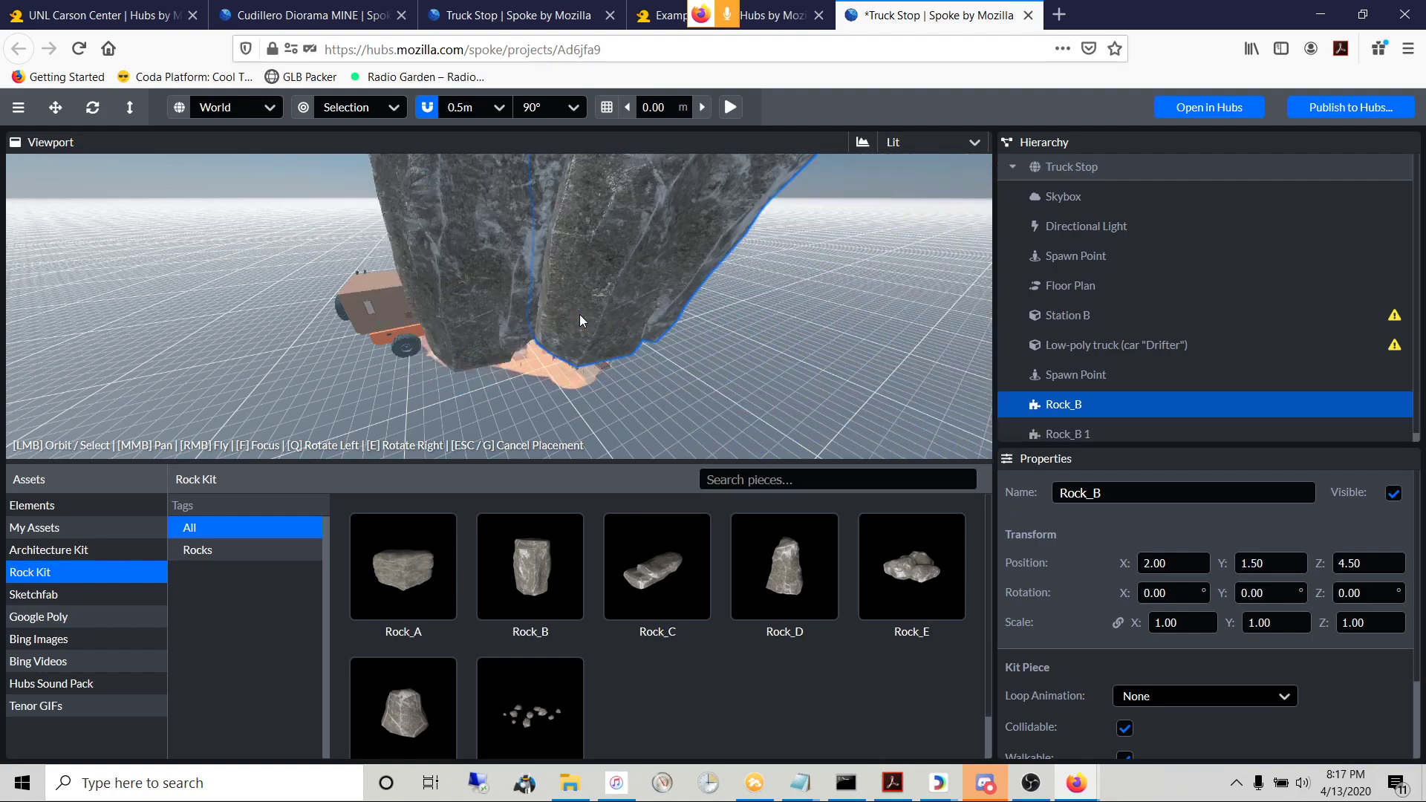
{"action": "key", "text": "Escape"}
{"action": "left_click_drag", "start_coordinate": [701, 339], "coordinate": [577, 325]}
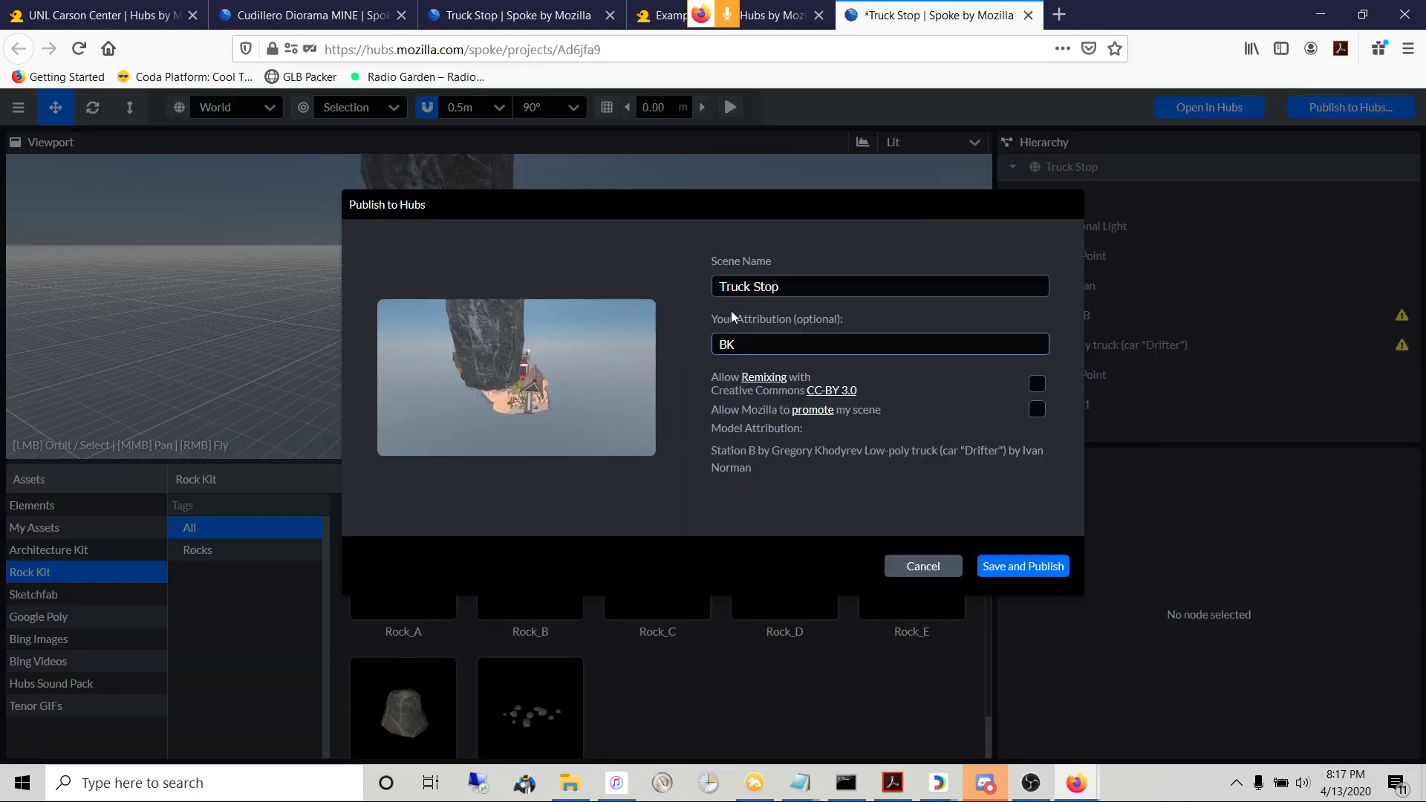
- Publish the edited scene to Hubs under the name Truck Stop, and dismiss the publishing dialog
{"action": "left_click_drag", "start_coordinate": [787, 287], "coordinate": [738, 287]}
{"action": "left_click", "coordinate": [738, 286]}
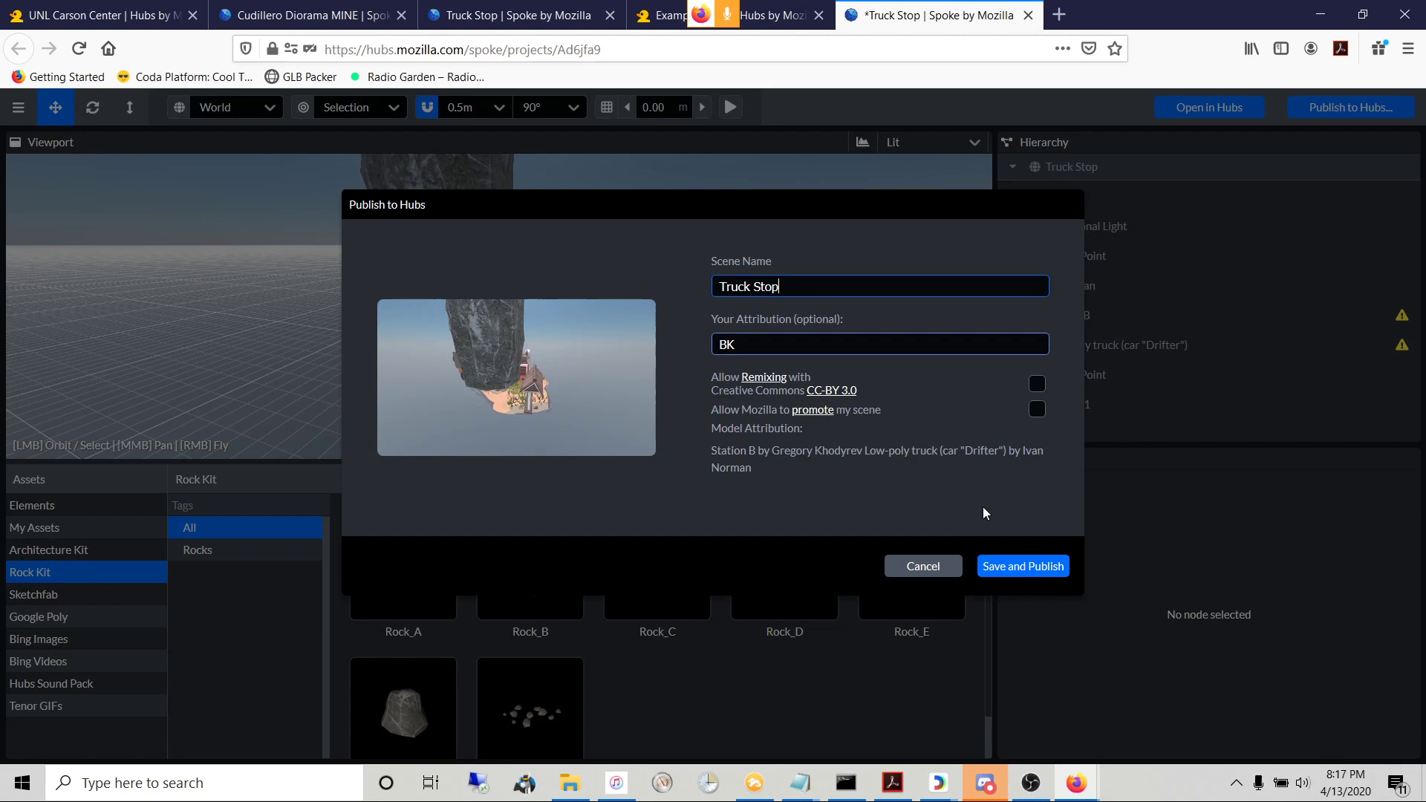
{"action": "left_click", "coordinate": [1021, 571]}
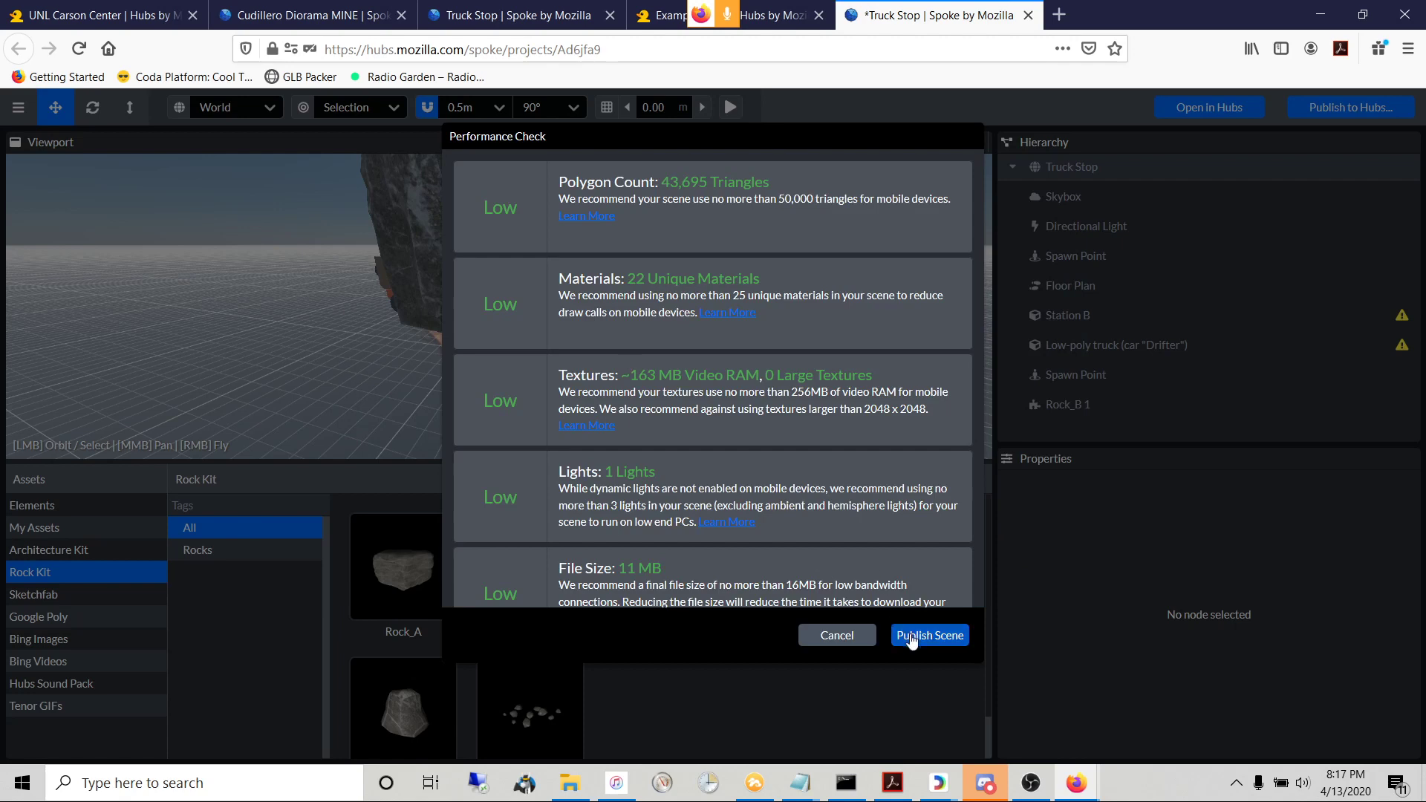
{"action": "left_click", "coordinate": [912, 637]}
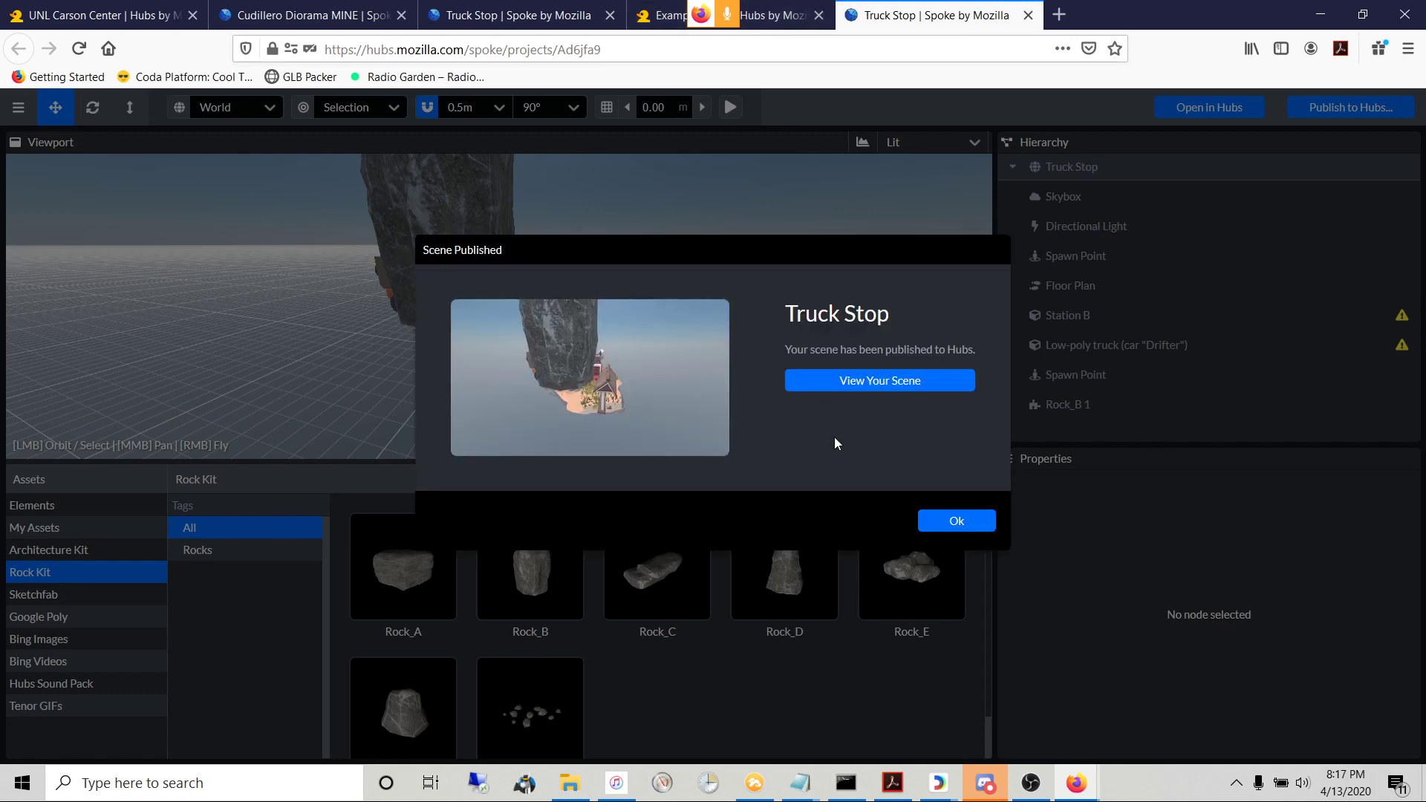
{"action": "left_click", "coordinate": [948, 523]}
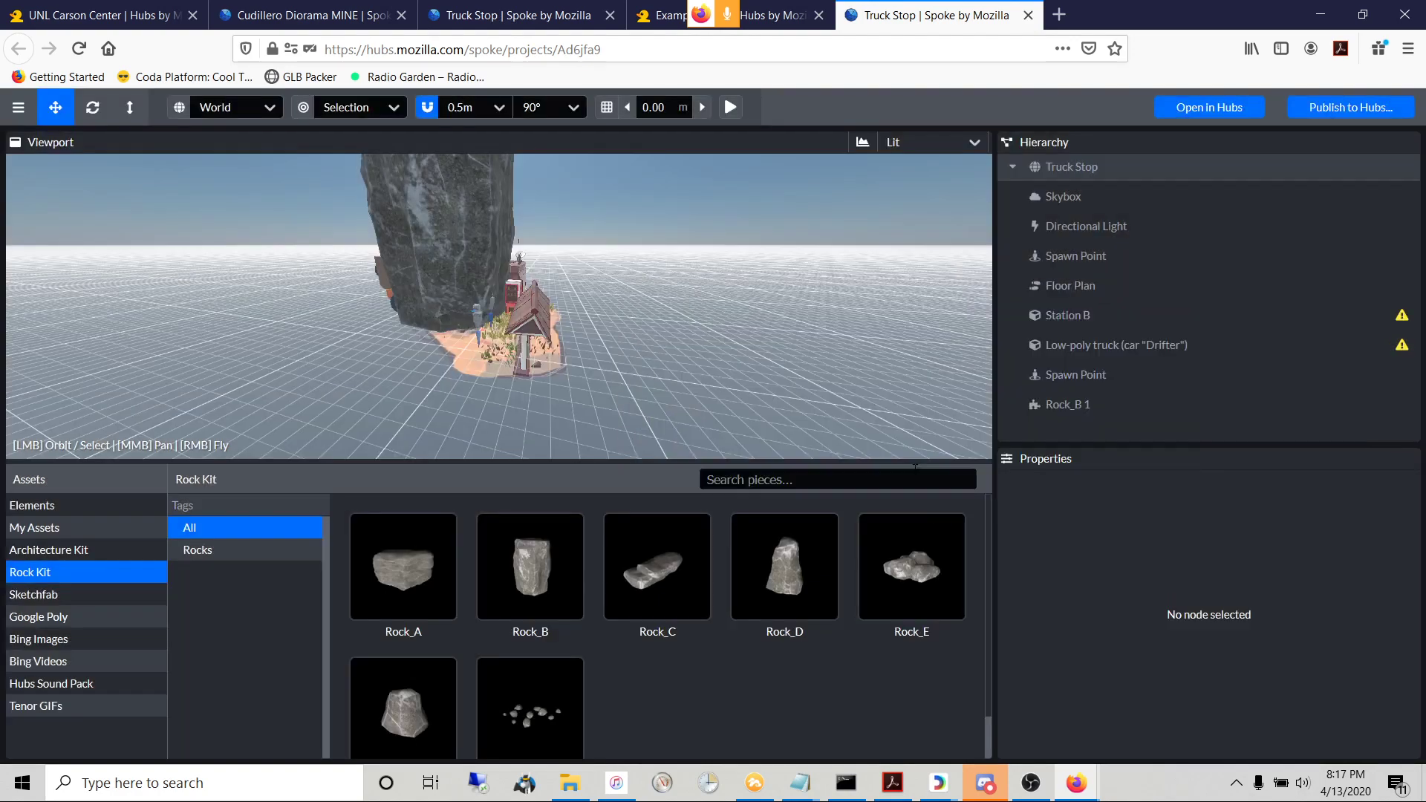
- Switch back to the Hubs Example Room, leave the scene chooser, and look around the truck stop for the rock
{"action": "left_click", "coordinate": [777, 21]}
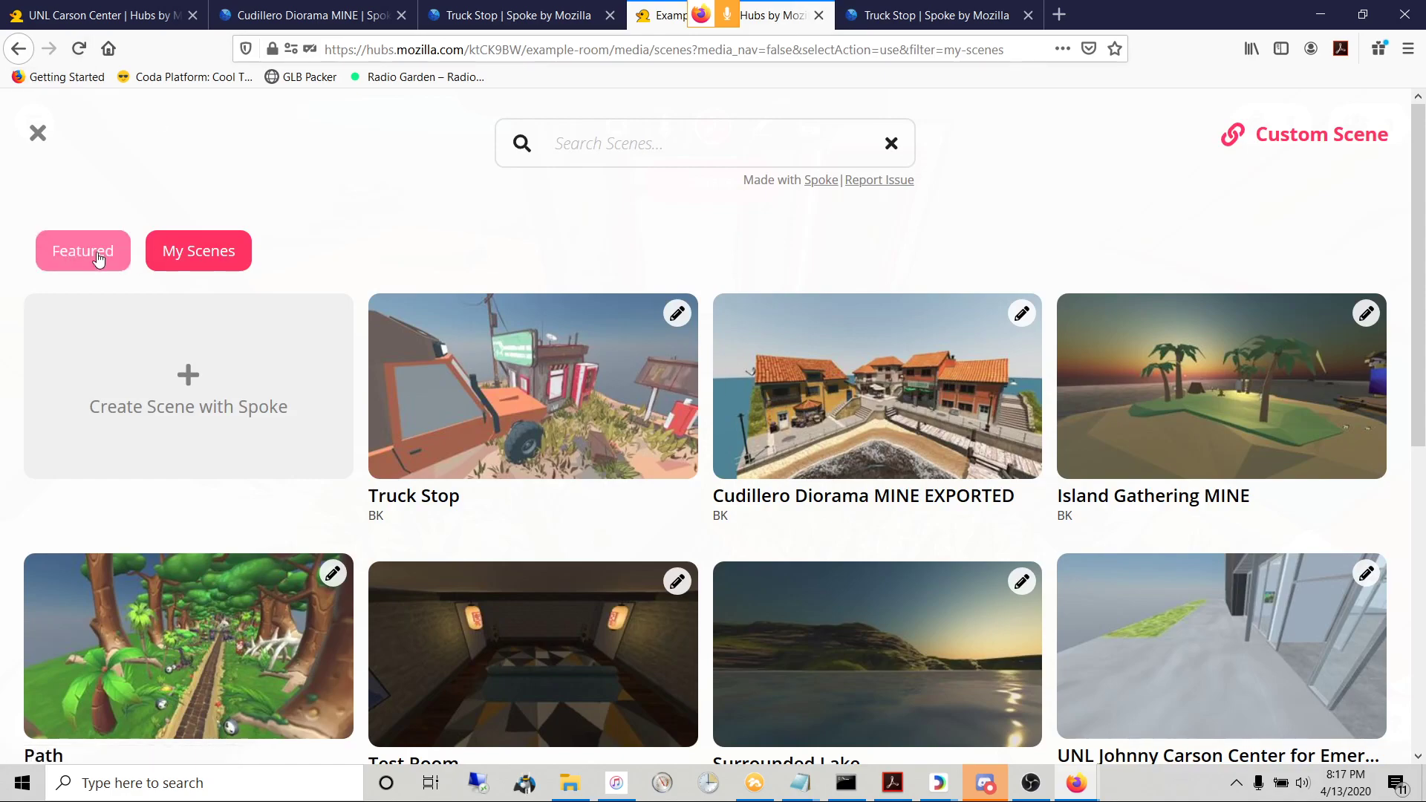
{"action": "left_click", "coordinate": [38, 133]}
{"action": "left_click_drag", "start_coordinate": [767, 384], "coordinate": [564, 393]}
{"action": "key", "text": "s"}
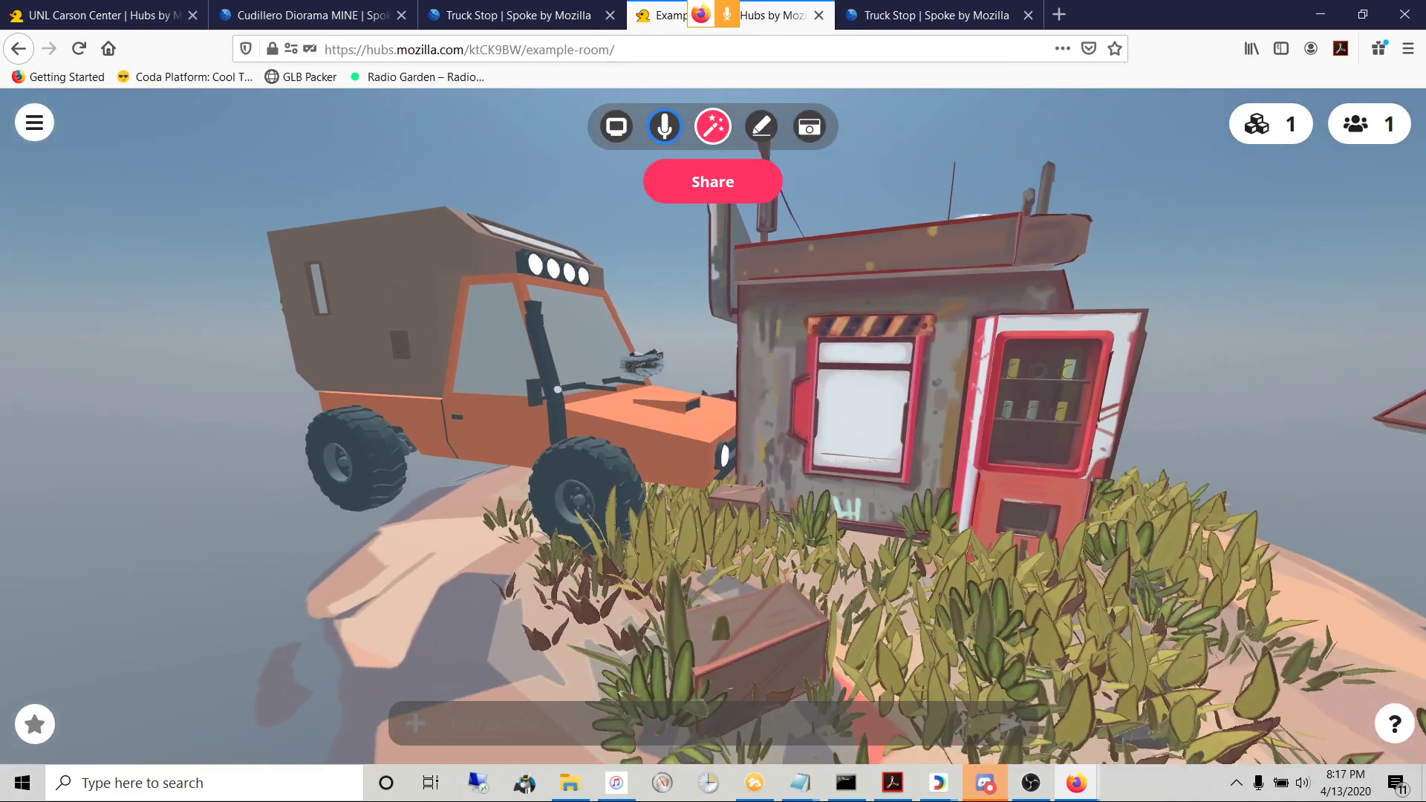
{"action": "key", "text": "w"}
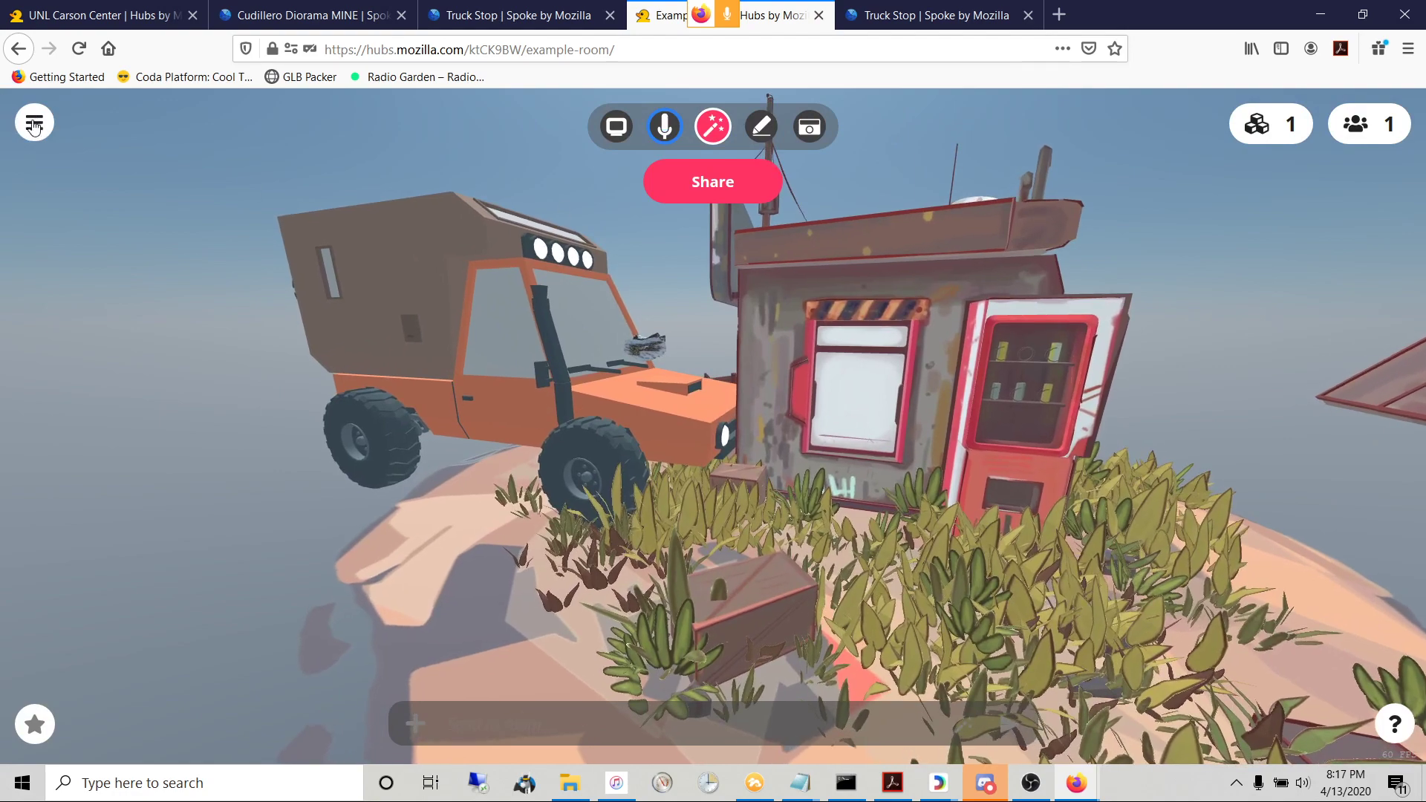
- Reload the republished Truck Stop scene into the room from the personal scenes
{"action": "left_click", "coordinate": [34, 124]}
{"action": "left_click", "coordinate": [106, 343]}
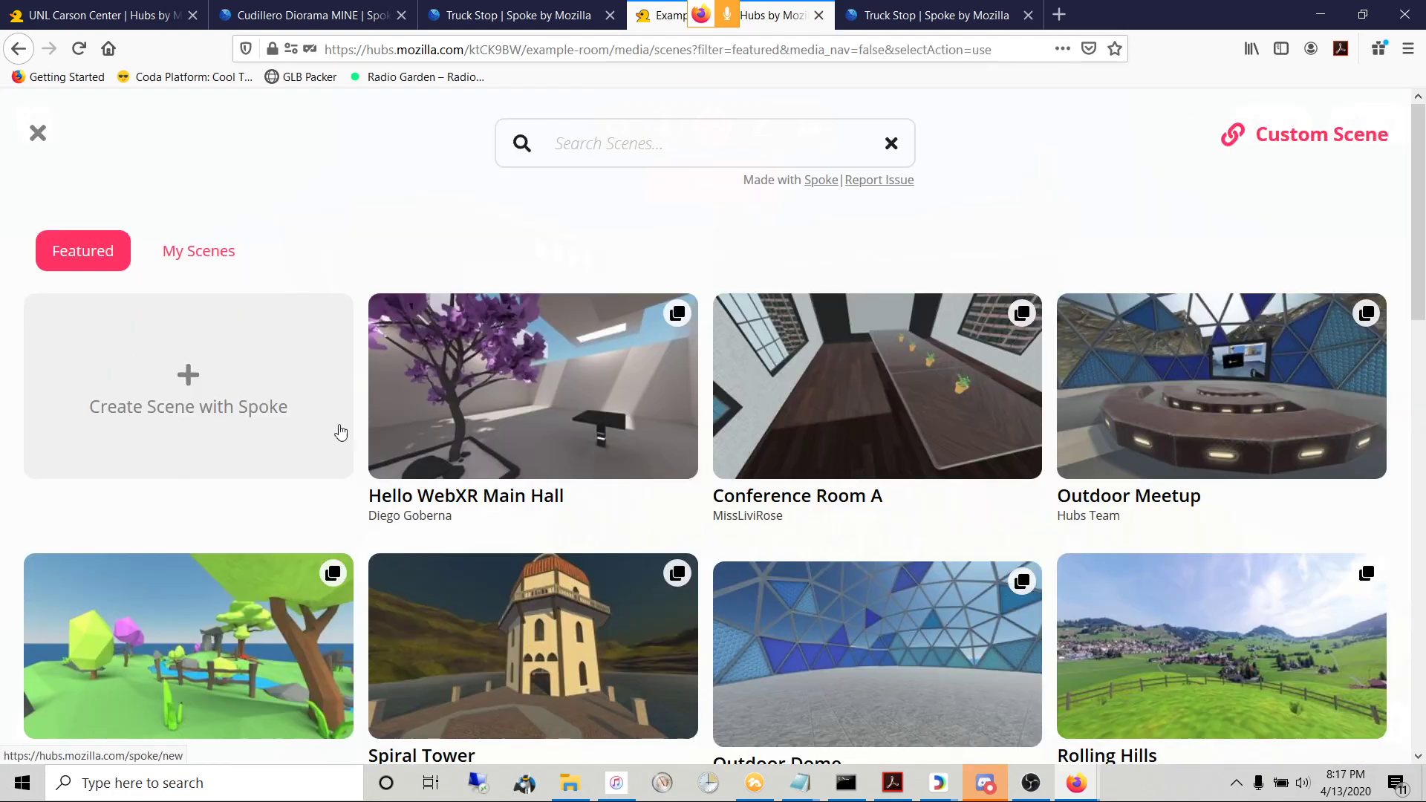
{"action": "left_click", "coordinate": [210, 266]}
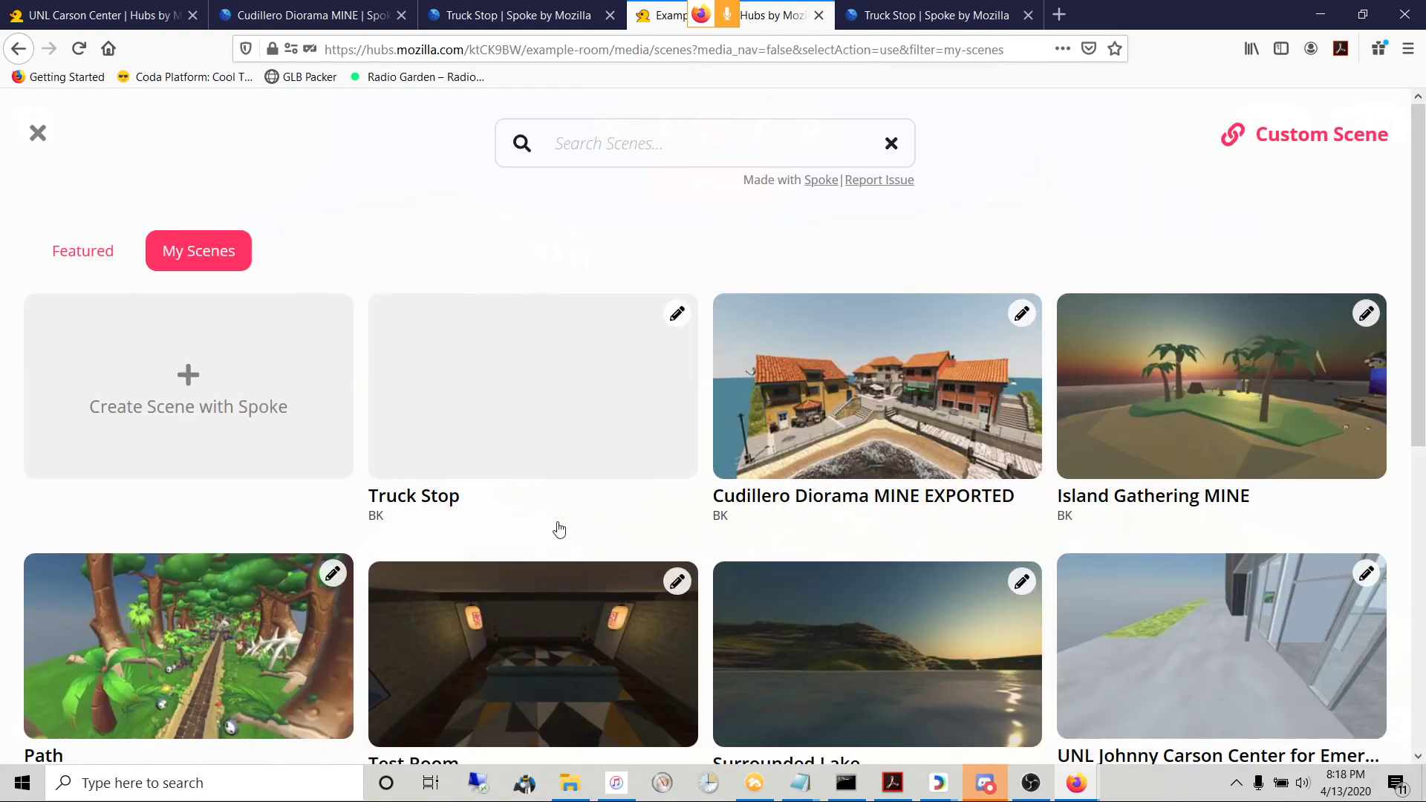
{"action": "left_click", "coordinate": [522, 380]}
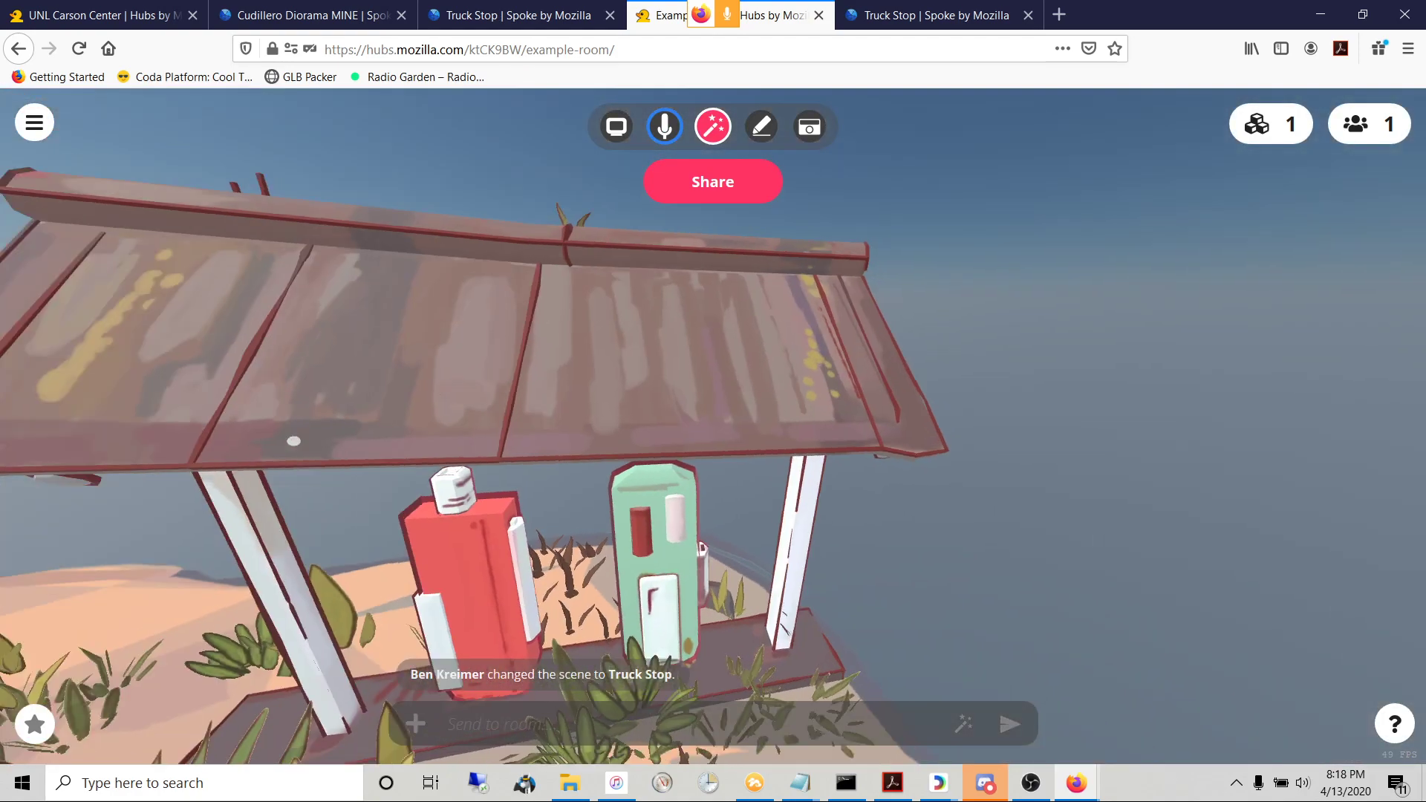
- Look around the updated Truck Stop scene and step back to examine the added rock
{"action": "left_click_drag", "start_coordinate": [294, 442], "coordinate": [134, 416]}
{"action": "left_click_drag", "start_coordinate": [551, 465], "coordinate": [315, 211]}
{"action": "left_click_drag", "start_coordinate": [653, 508], "coordinate": [800, 697]}
{"action": "key", "text": "s"}
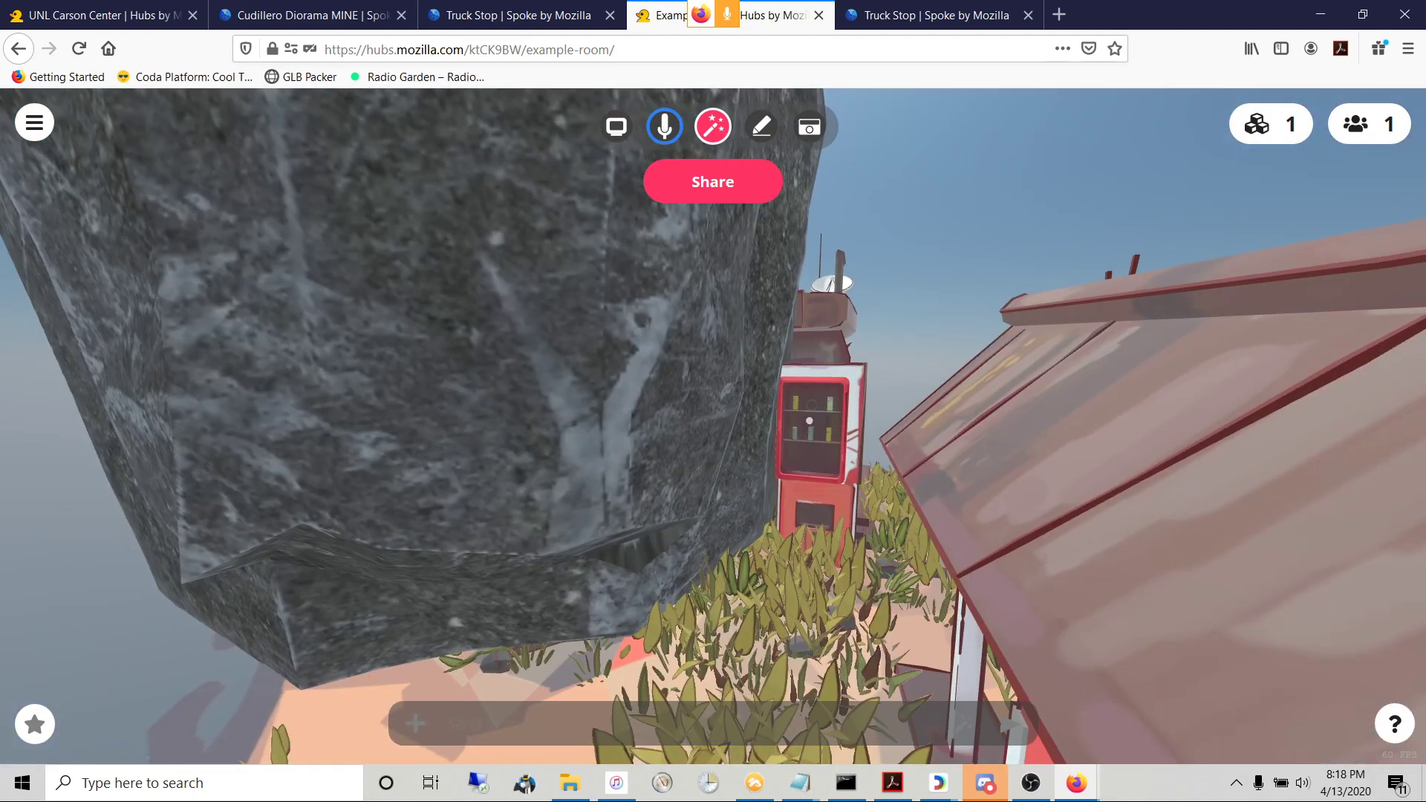